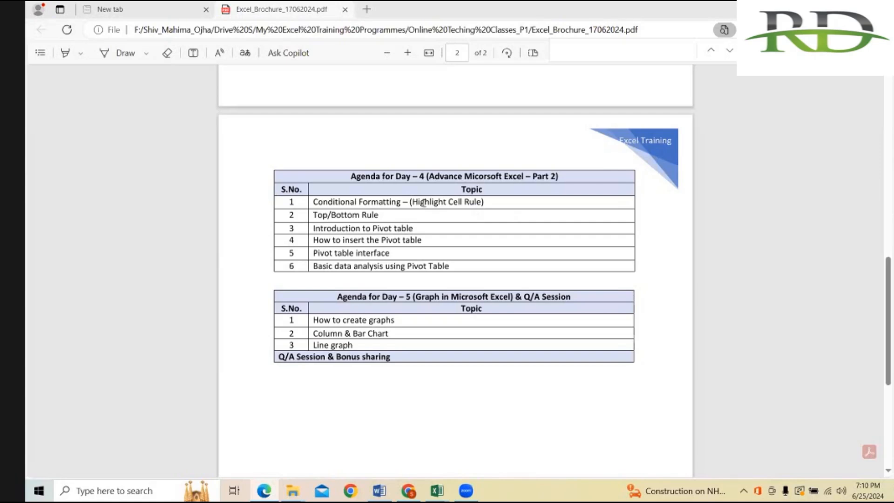
{"action": "scroll", "coordinate": [423, 202], "scroll_direction": "up", "scroll_amount": 1}
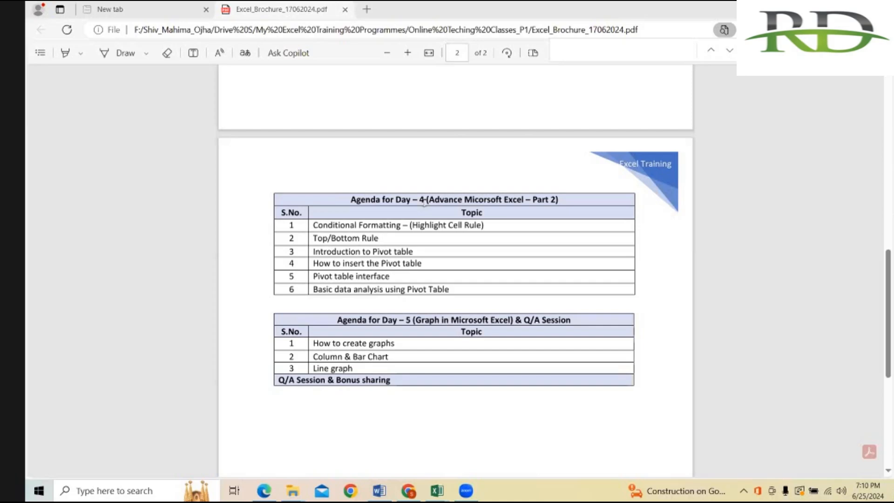
{"action": "scroll", "coordinate": [424, 200], "scroll_direction": "up", "scroll_amount": 5}
{"action": "scroll", "coordinate": [410, 168], "scroll_direction": "down", "scroll_amount": 7}
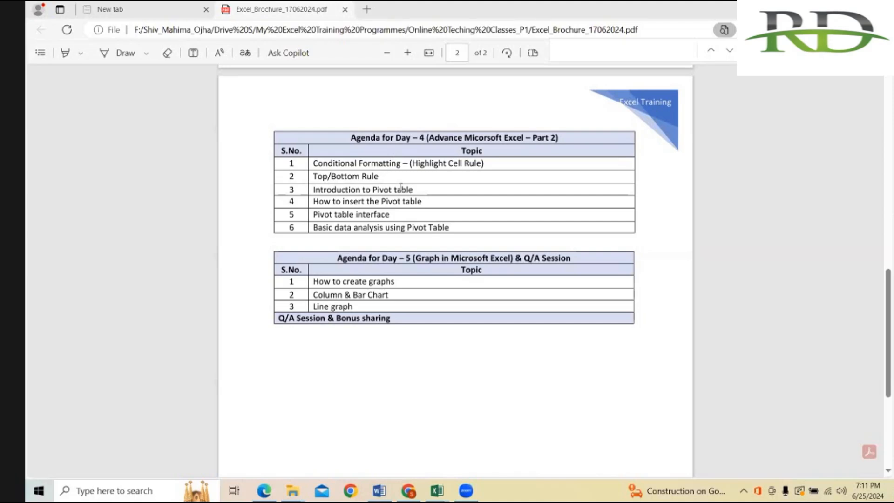
- Switch to the "Excel training sheet_Charts_1" workbook in Excel and enlarge its Conditional Formatting sheet to 122%
{"action": "mouse_move", "coordinate": [436, 490]}
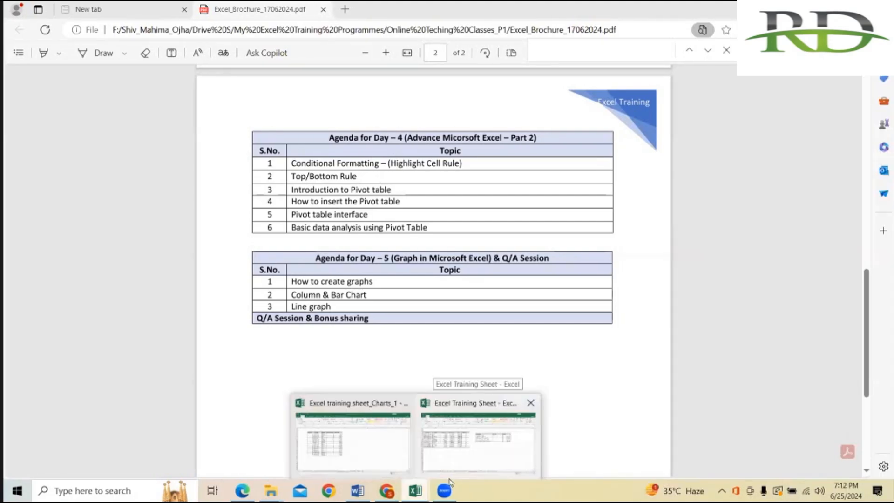
{"action": "left_click", "coordinate": [484, 431]}
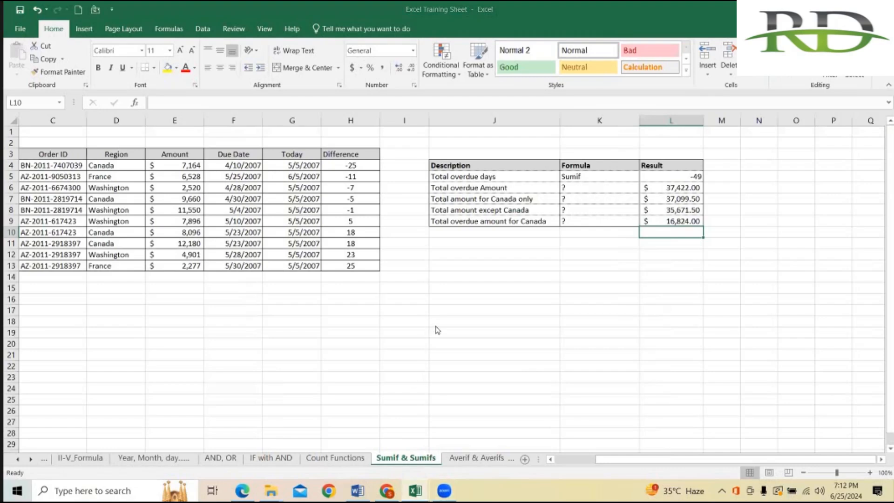
{"action": "left_click", "coordinate": [415, 491]}
{"action": "left_click", "coordinate": [353, 433]}
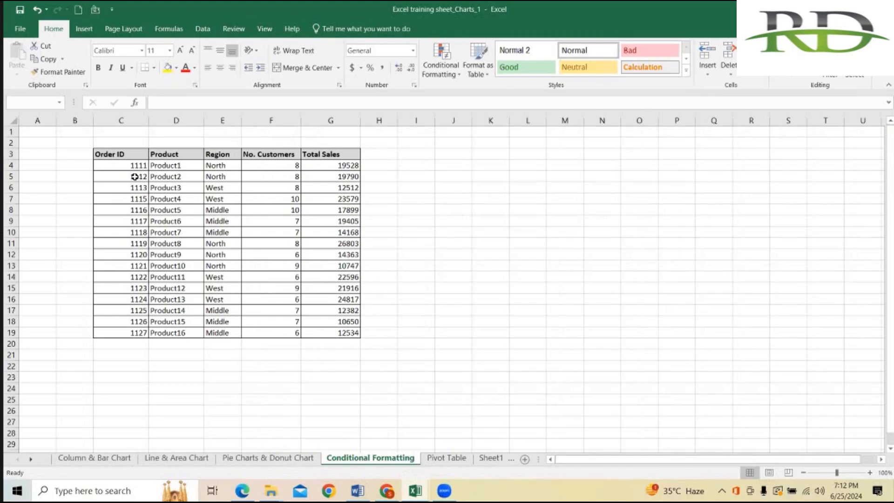
{"action": "left_click", "coordinate": [454, 322]}
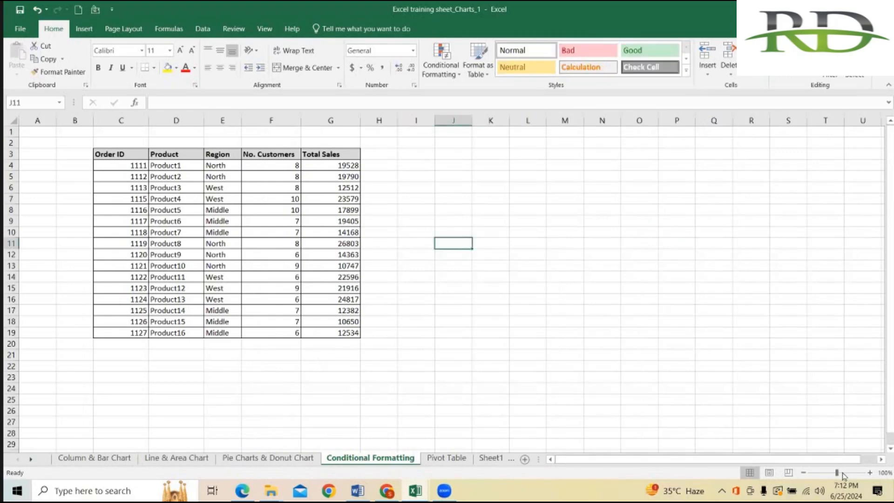
{"action": "left_click_drag", "start_coordinate": [837, 472], "coordinate": [839, 472]}
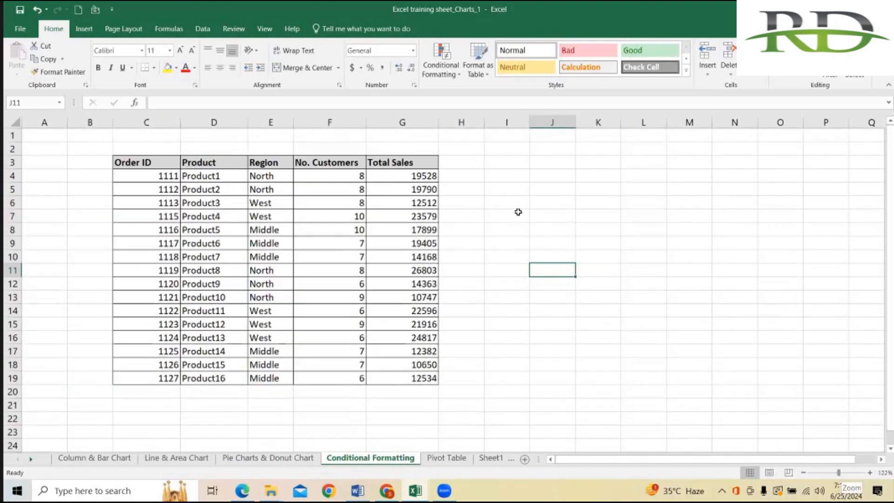
- Enter the heading "Conditional Formatting" in cell I1, correcting its spelling
{"action": "left_click", "coordinate": [508, 178]}
{"action": "left_click_drag", "start_coordinate": [504, 134], "coordinate": [630, 136]}
{"action": "type", "text": "Condtion"}
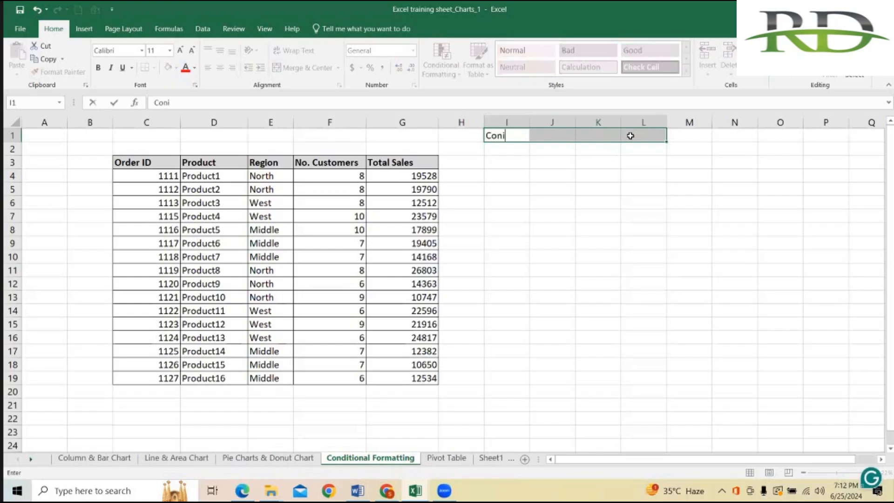
{"action": "type", "text": "al"}
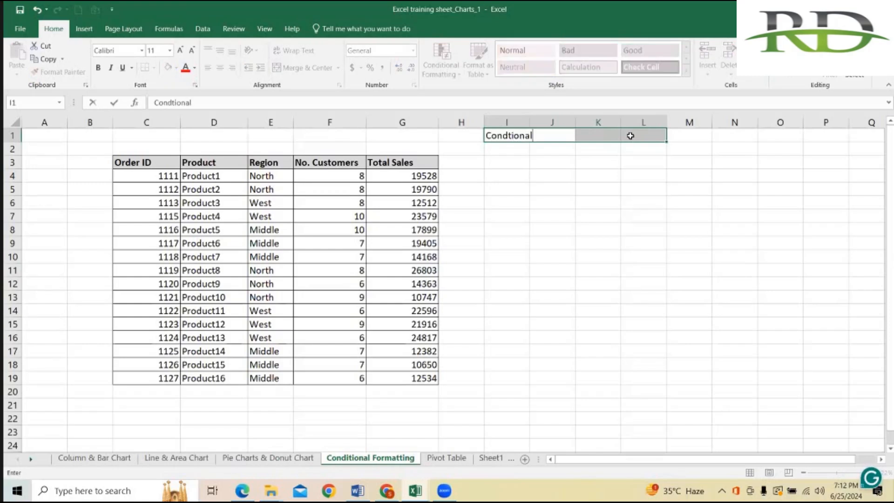
{"action": "key", "text": "BackSpace"}
{"action": "key", "text": "BackSpace"}
{"action": "key", "text": "BackSpace"}
{"action": "key", "text": "BackSpace"}
{"action": "key", "text": "BackSpace"}
{"action": "key", "text": "BackSpace"}
{"action": "type", "text": "ito"}
{"action": "key", "text": "BackSpace"}
{"action": "type", "text": "ioanl"}
{"action": "key", "text": "BackSpace"}
{"action": "key", "text": "BackSpace"}
{"action": "key", "text": "BackSpace"}
{"action": "type", "text": "nal Forma"}
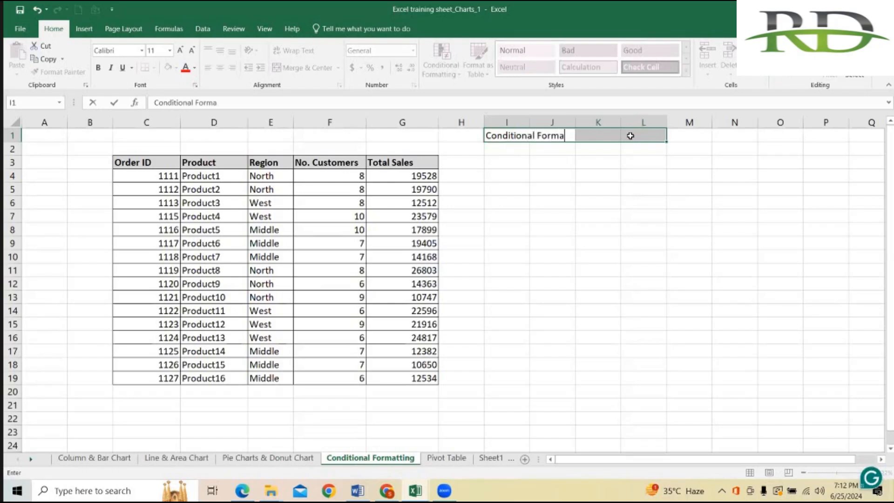
{"action": "type", "text": "tting"}
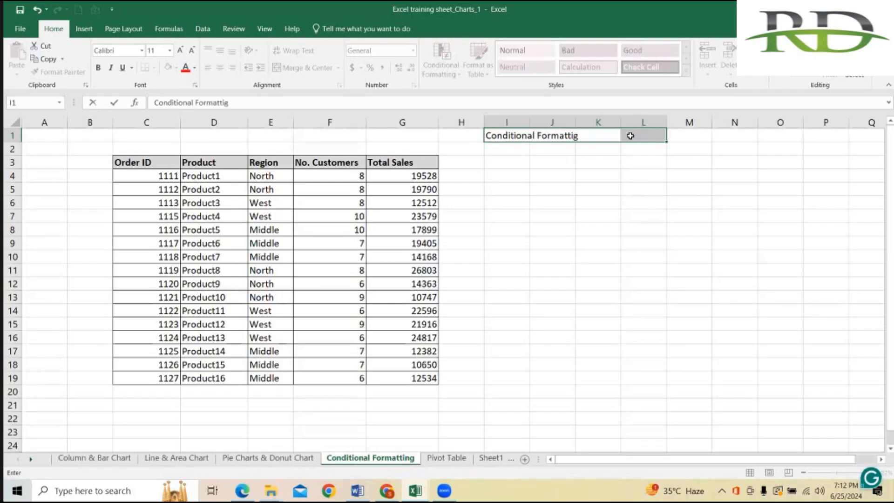
{"action": "left_click", "coordinate": [572, 219]}
{"action": "left_click", "coordinate": [566, 137]}
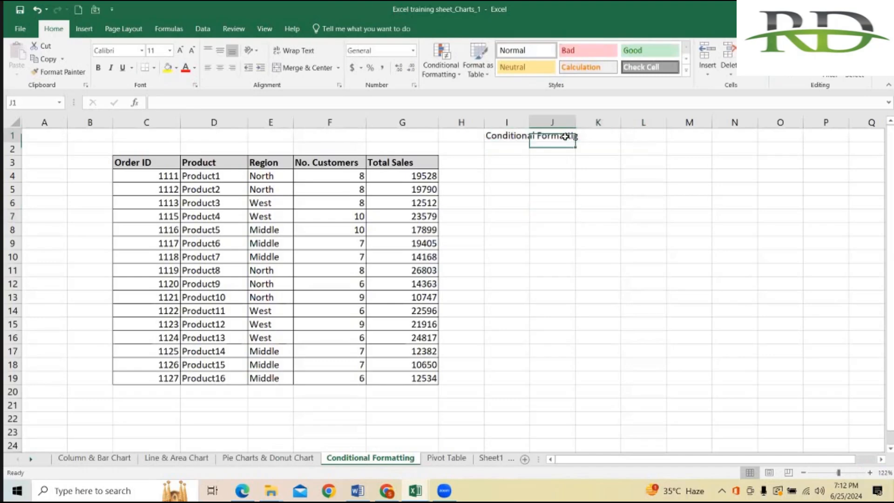
{"action": "left_click", "coordinate": [502, 136]}
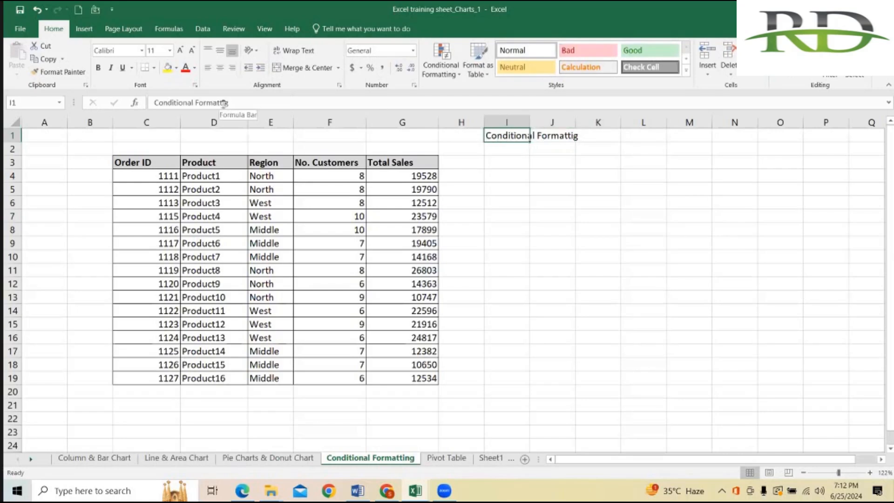
{"action": "left_click", "coordinate": [224, 103]}
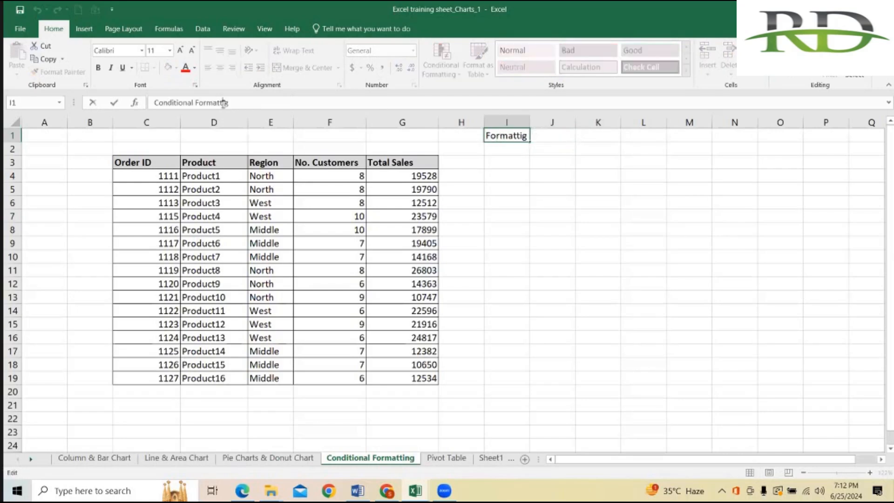
{"action": "type", "text": "n"}
{"action": "key", "text": "Return"}
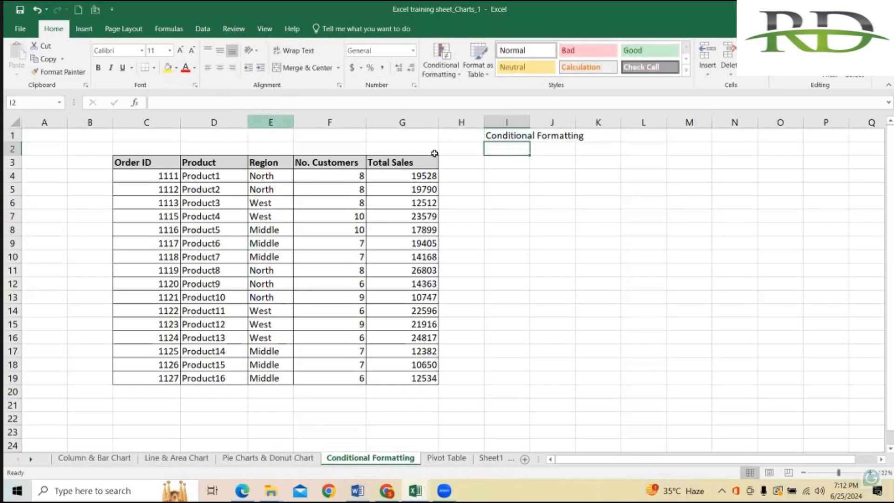
{"action": "left_click", "coordinate": [599, 192]}
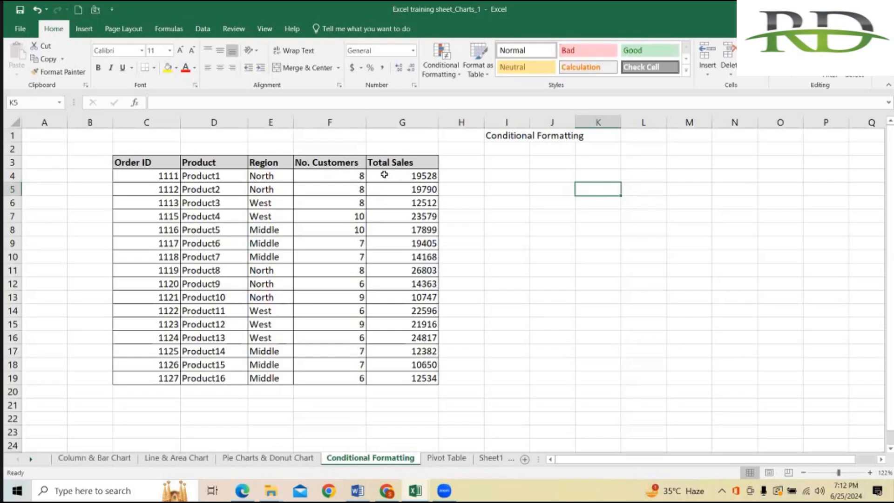
{"action": "left_click_drag", "start_coordinate": [384, 175], "coordinate": [388, 379]}
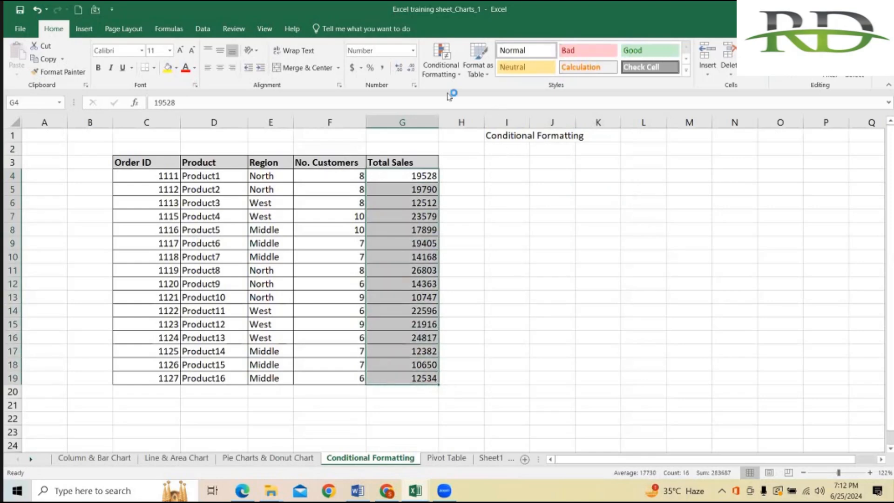
{"action": "left_click", "coordinate": [454, 72]}
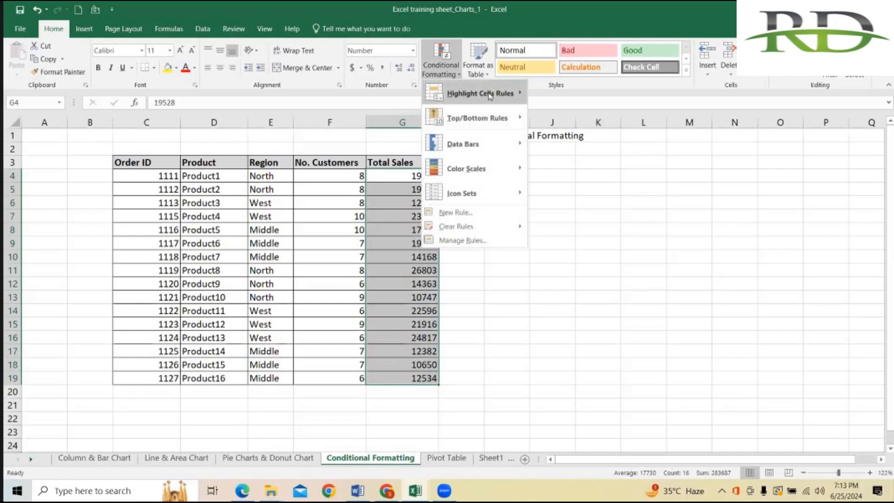
{"action": "mouse_move", "coordinate": [490, 96]}
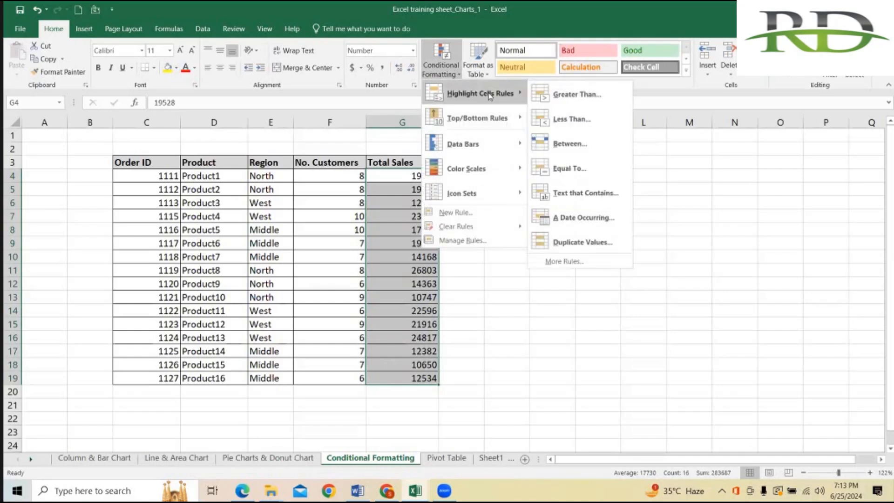
{"action": "left_click", "coordinate": [591, 95]}
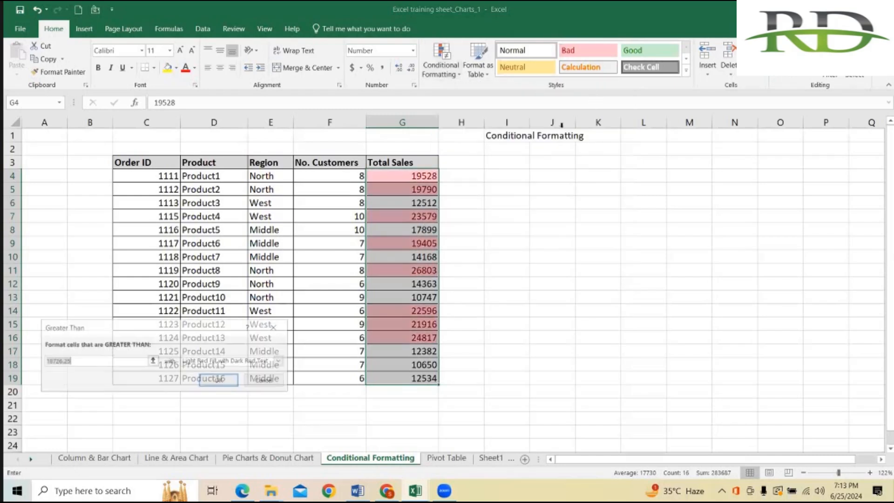
{"action": "left_click", "coordinate": [275, 328]}
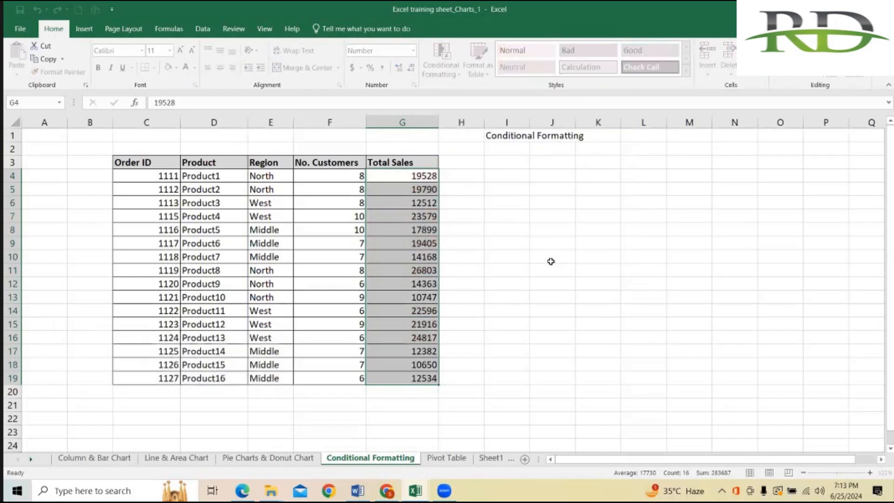
{"action": "left_click", "coordinate": [551, 257]}
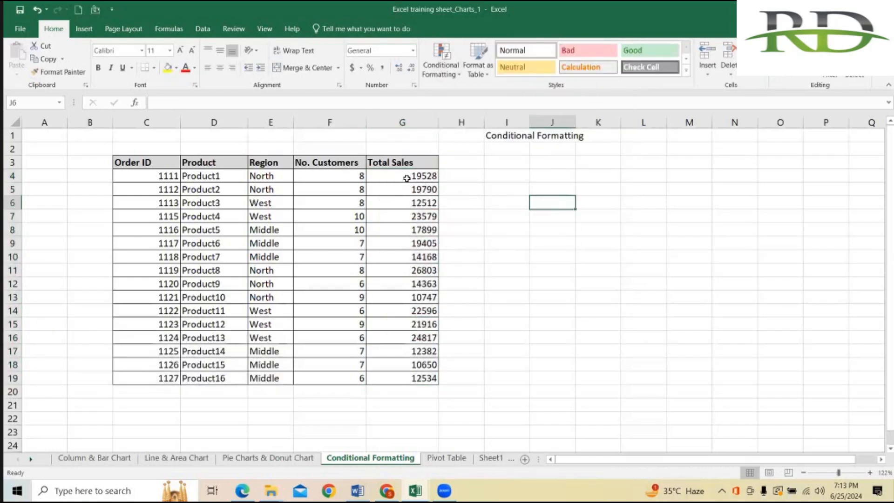
{"action": "left_click_drag", "start_coordinate": [407, 179], "coordinate": [406, 378]}
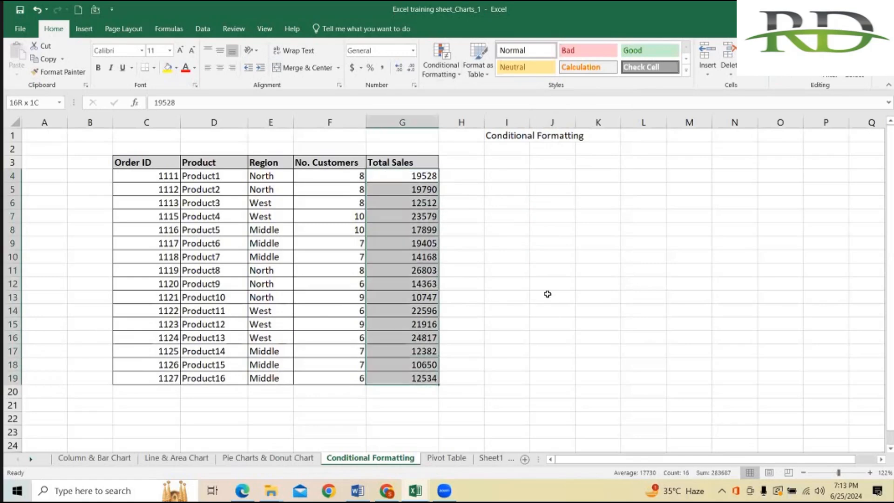
{"action": "left_click", "coordinate": [593, 267]}
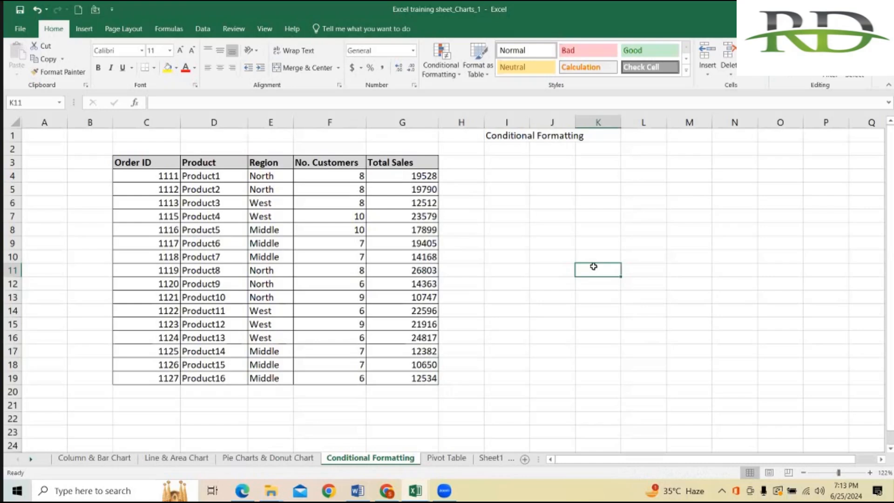
{"action": "left_click", "coordinate": [449, 79]}
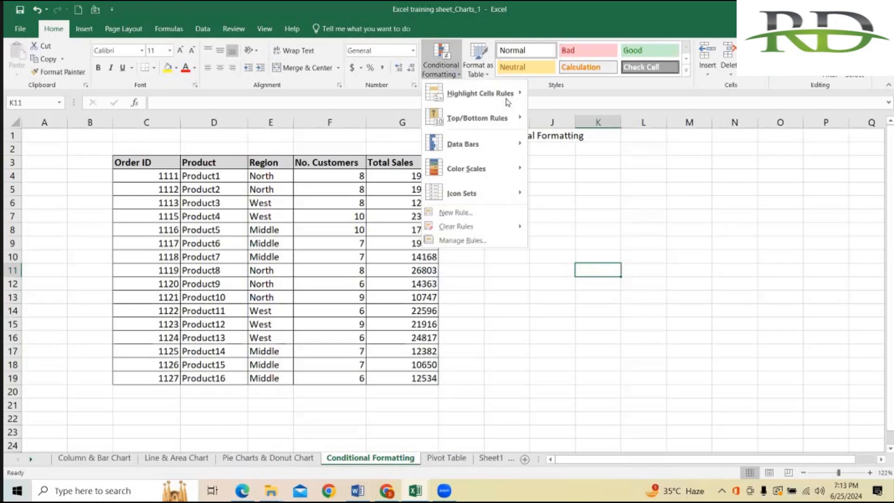
{"action": "left_click", "coordinate": [638, 285]}
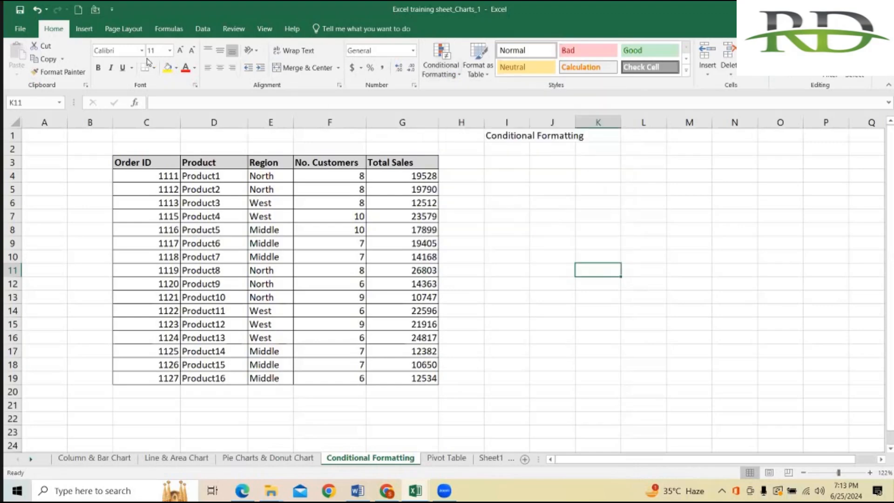
- Apply a Greater Than highlight rule with threshold 15000 and Light Red Fill to the empty cell K11
{"action": "left_click", "coordinate": [446, 75]}
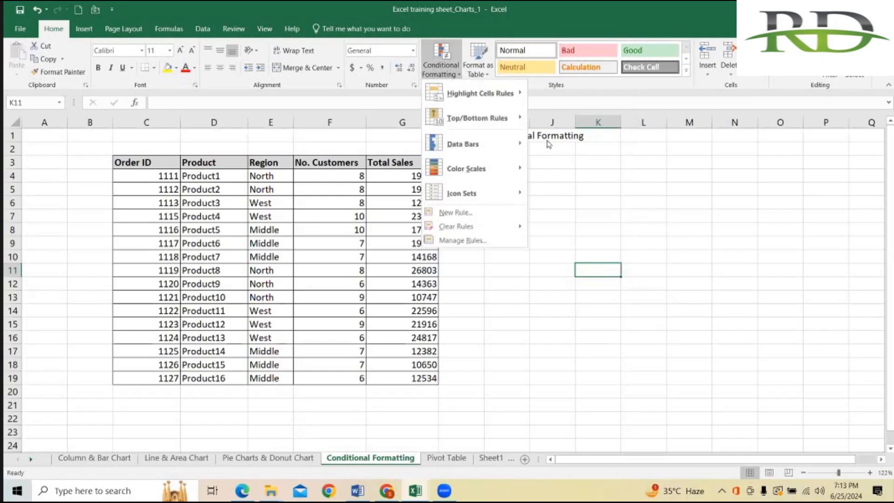
{"action": "mouse_move", "coordinate": [500, 93]}
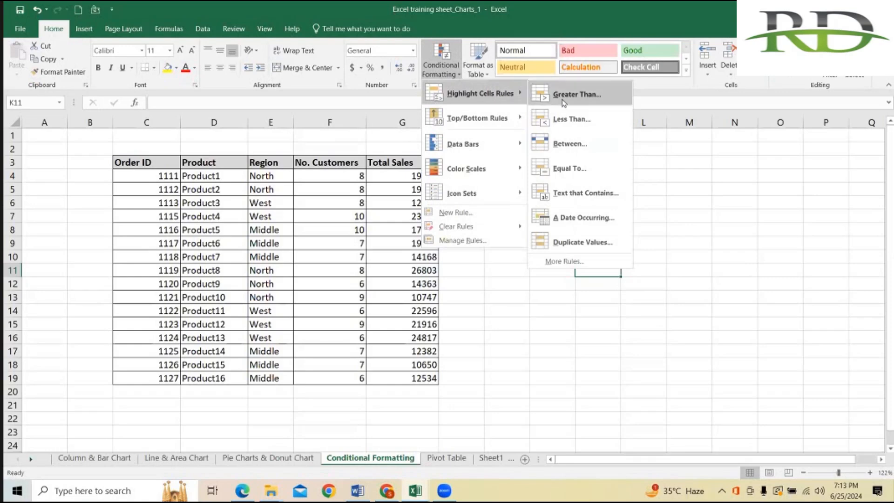
{"action": "left_click", "coordinate": [576, 94]}
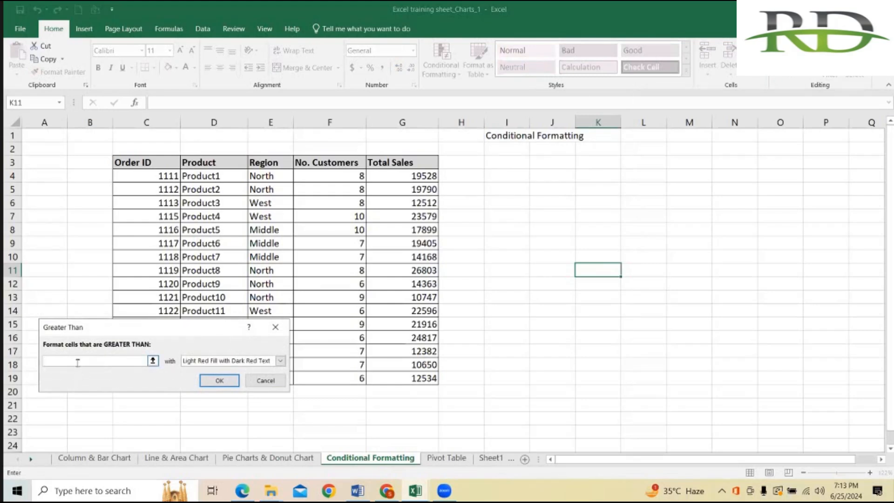
{"action": "type", "text": "15000"}
{"action": "left_click", "coordinate": [281, 361]}
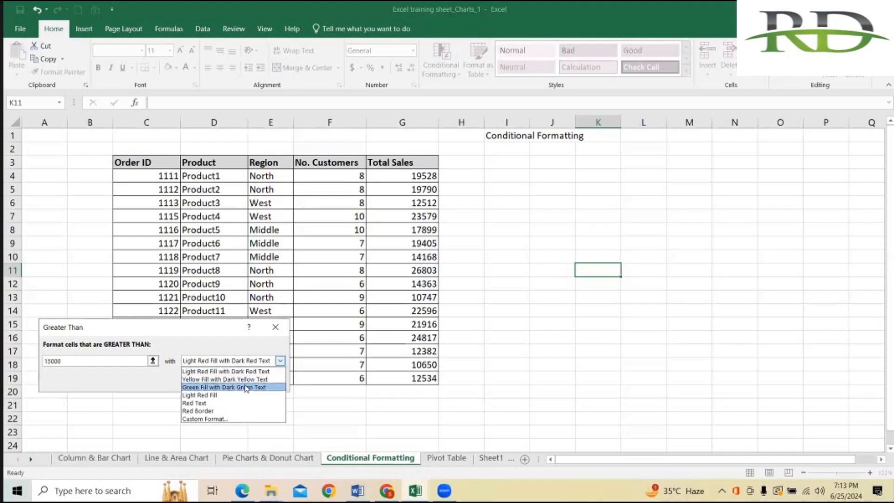
{"action": "left_click", "coordinate": [208, 396]}
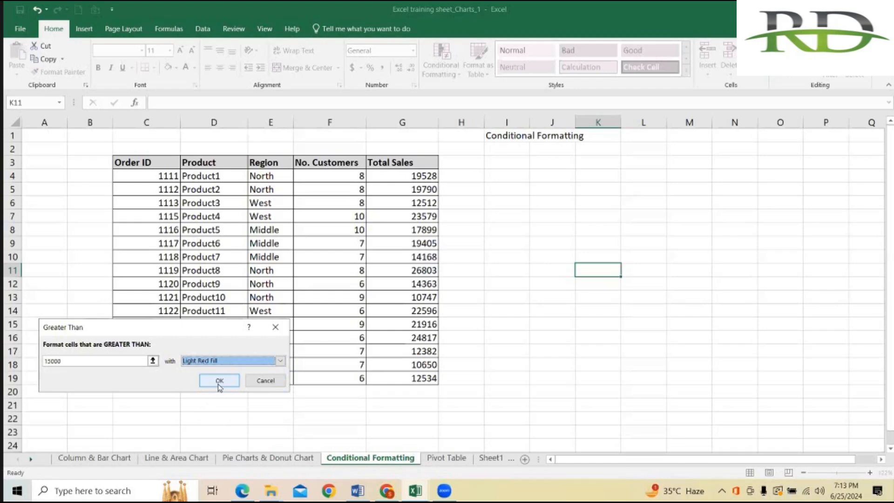
{"action": "left_click", "coordinate": [217, 380]}
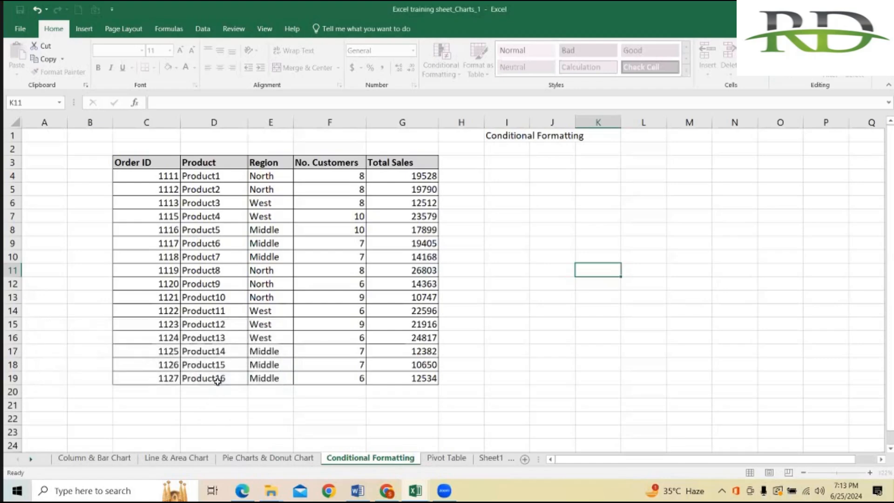
{"action": "left_click", "coordinate": [534, 214]}
{"action": "left_click_drag", "start_coordinate": [385, 177], "coordinate": [395, 378]}
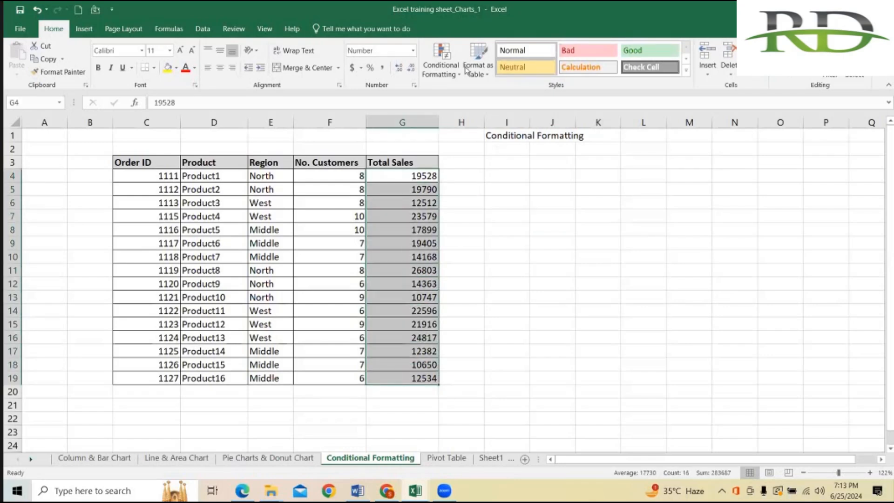
{"action": "left_click", "coordinate": [443, 69]}
{"action": "left_click", "coordinate": [589, 228]}
{"action": "left_click", "coordinate": [588, 227]}
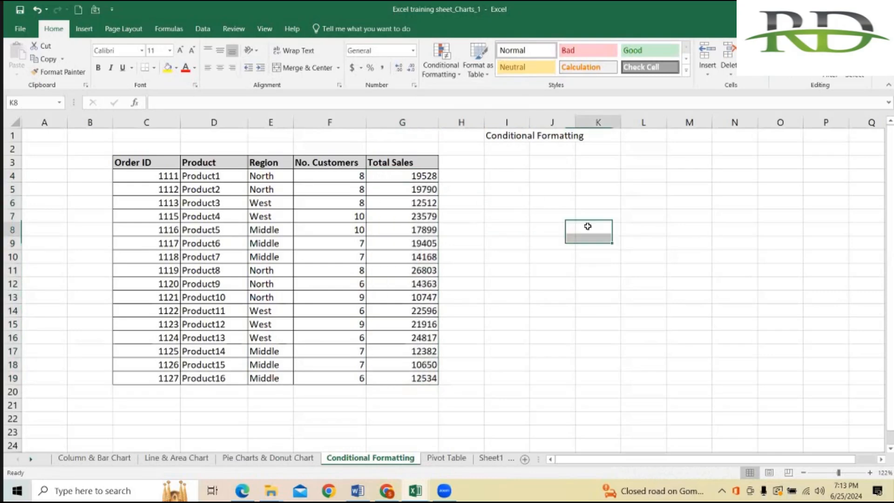
- Apply a Greater Than highlight rule with threshold 15000 and Light Red Fill with Dark Red Text to the Total Sales values in G4:G19
{"action": "left_click", "coordinate": [421, 173]}
{"action": "left_click_drag", "start_coordinate": [398, 302], "coordinate": [447, 392]}
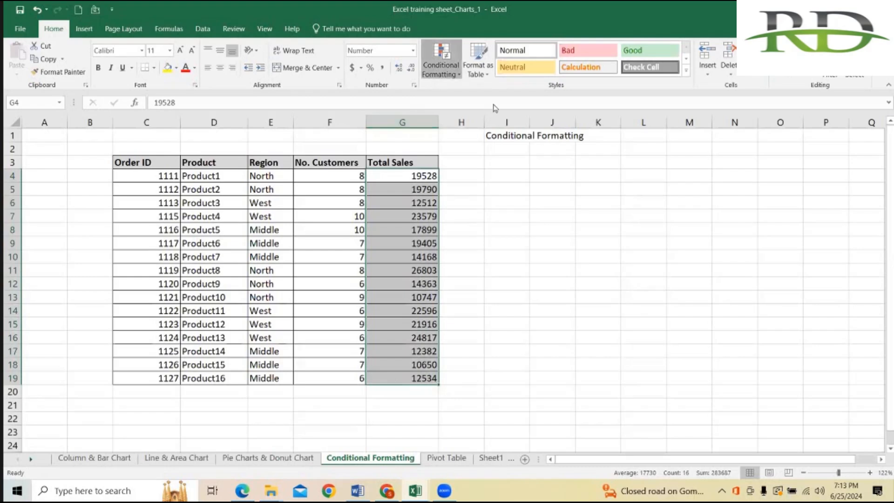
{"action": "left_click", "coordinate": [441, 69]}
{"action": "mouse_move", "coordinate": [500, 98]}
{"action": "left_click", "coordinate": [588, 92]}
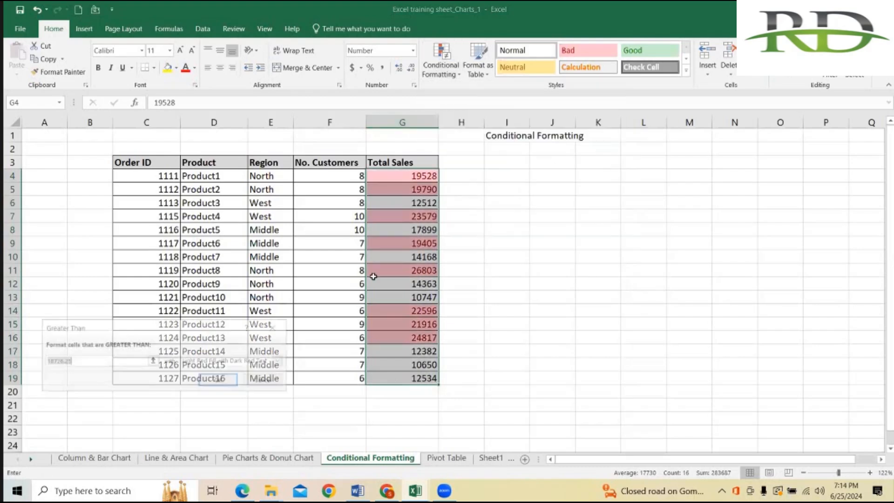
{"action": "left_click", "coordinate": [111, 361]}
{"action": "key", "text": "BackSpace"}
{"action": "key", "text": "BackSpace"}
{"action": "key", "text": "BackSpace"}
{"action": "key", "text": "BackSpace"}
{"action": "key", "text": "BackSpace"}
{"action": "key", "text": "BackSpace"}
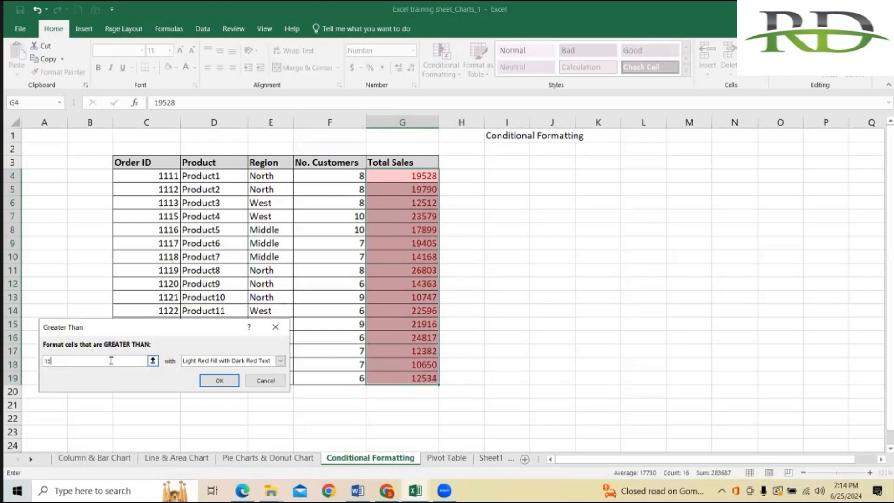
{"action": "type", "text": "5000"}
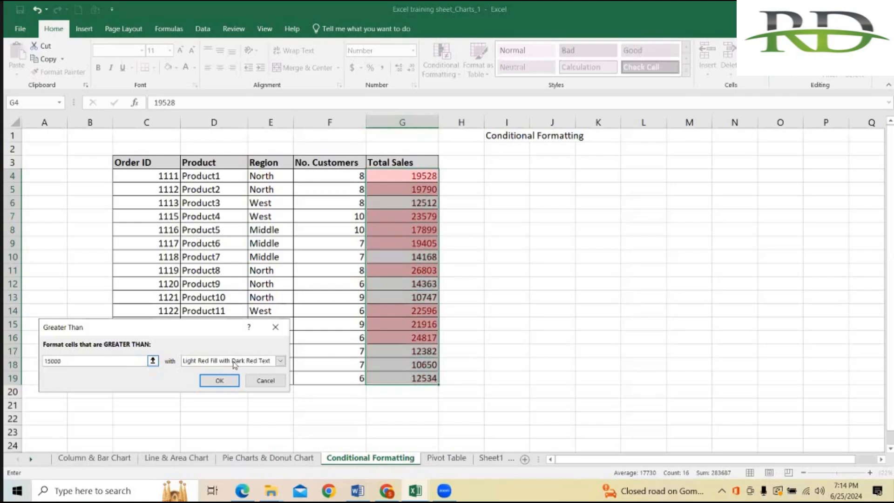
{"action": "left_click", "coordinate": [222, 379]}
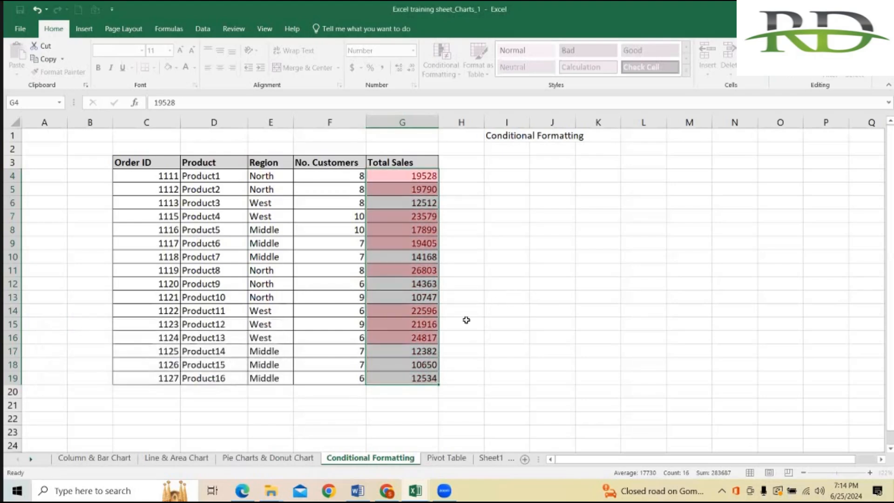
{"action": "left_click", "coordinate": [507, 283]}
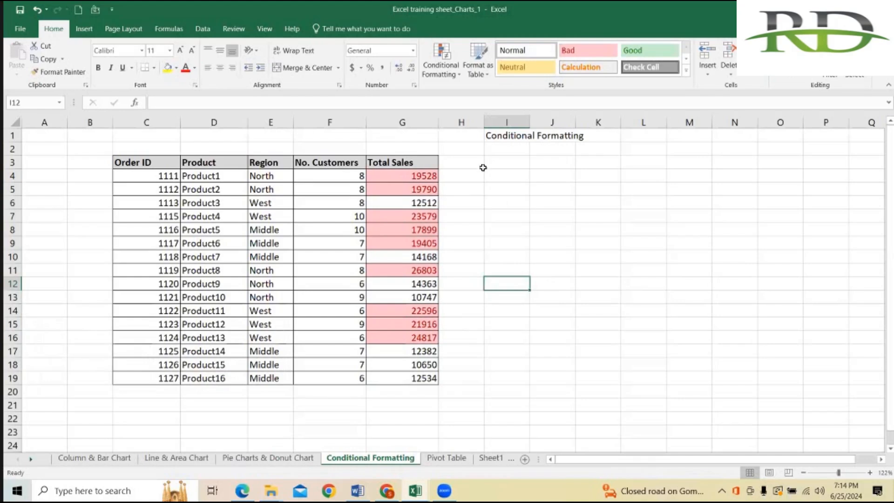
{"action": "left_click", "coordinate": [408, 163]}
{"action": "left_click", "coordinate": [518, 185]}
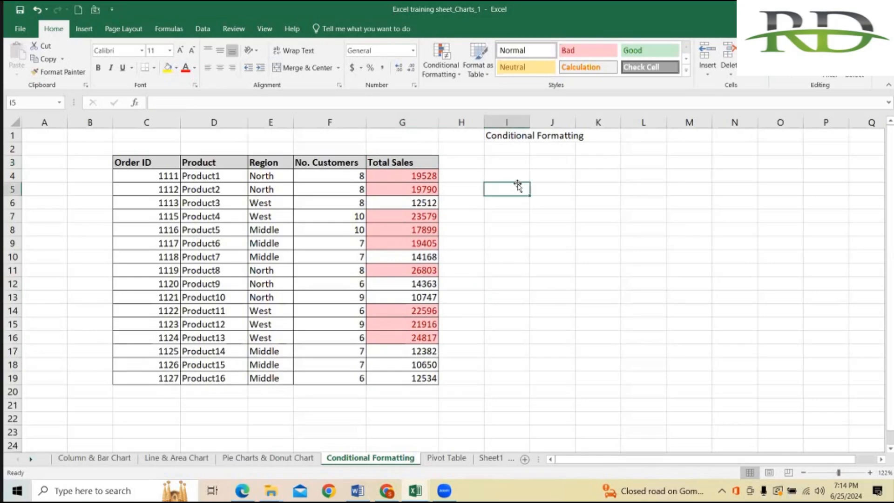
{"action": "left_click", "coordinate": [583, 186]}
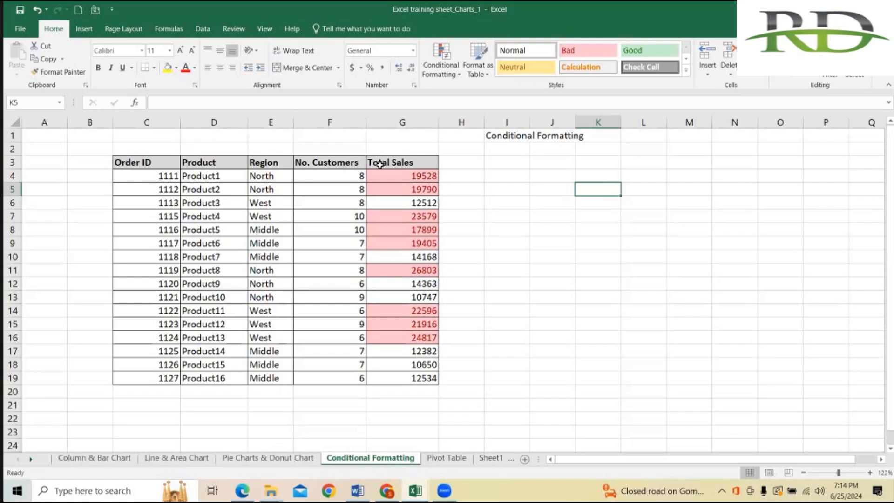
{"action": "left_click", "coordinate": [531, 230]}
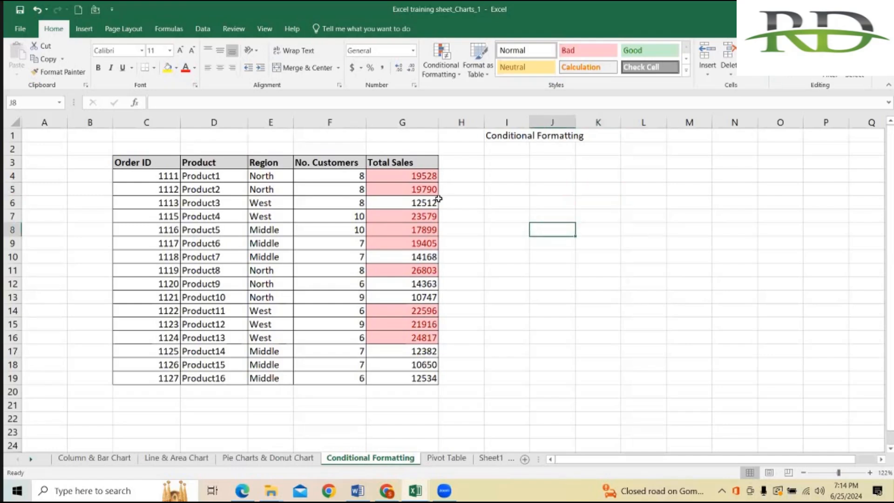
{"action": "left_click", "coordinate": [459, 164]}
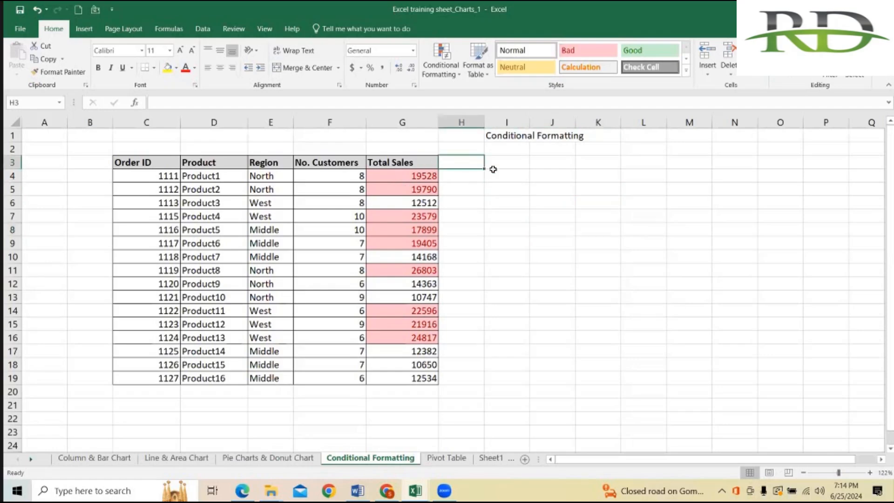
{"action": "type", "text": "Total Sales of Statu"}
{"action": "key", "text": "BackSpace"}
{"action": "key", "text": "BackSpace"}
{"action": "key", "text": "BackSpace"}
{"action": "key", "text": "BackSpace"}
{"action": "key", "text": "BackSpace"}
{"action": "key", "text": "BackSpace"}
{"action": "key", "text": "BackSpace"}
{"action": "key", "text": "BackSpace"}
{"action": "key", "text": "BackSpace"}
{"action": "key", "text": "BackSpace"}
{"action": "key", "text": "BackSpace"}
{"action": "key", "text": "BackSpace"}
{"action": "key", "text": "BackSpace"}
{"action": "key", "text": "BackSpace"}
{"action": "key", "text": "BackSpace"}
{"action": "key", "text": "BackSpace"}
{"action": "key", "text": "BackSpace"}
{"action": "key", "text": "BackSpace"}
{"action": "key", "text": "BackSpace"}
{"action": "key", "text": "BackSpace"}
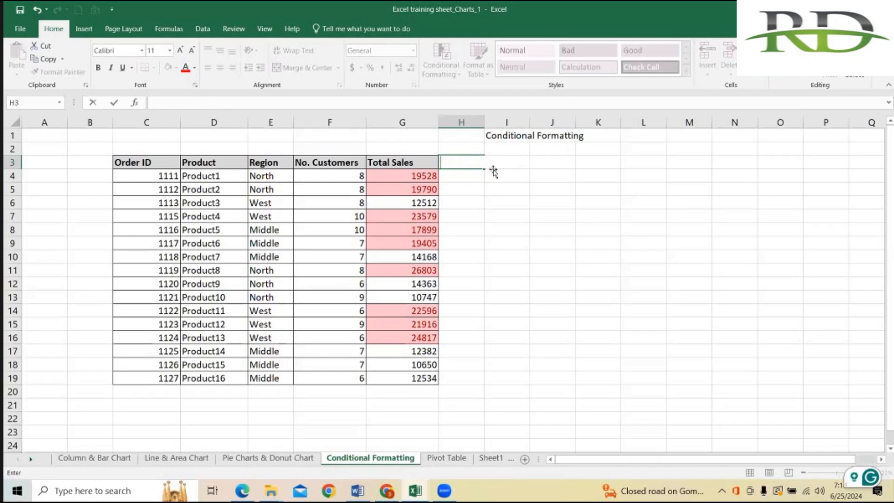
- Enter the heading "Total Number of Duplicate ID" in cell I3
{"action": "left_click", "coordinate": [493, 166]}
{"action": "type", "text": "Total"}
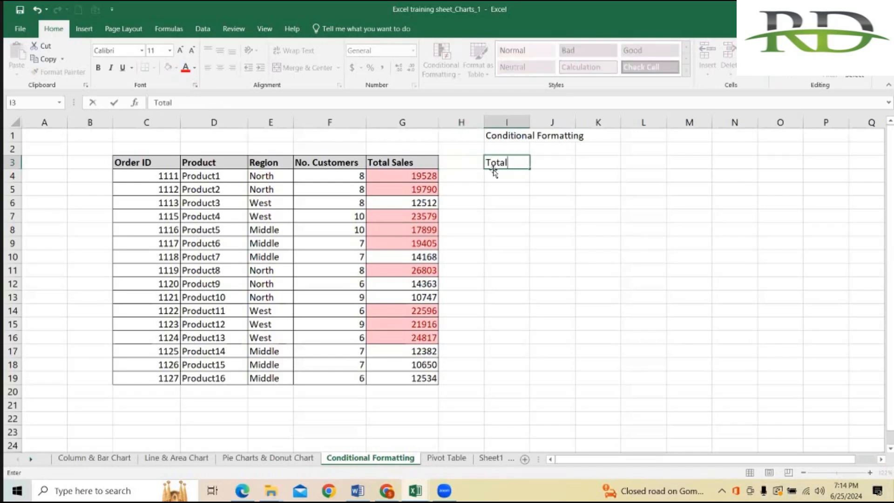
{"action": "type", "text": " Nu"}
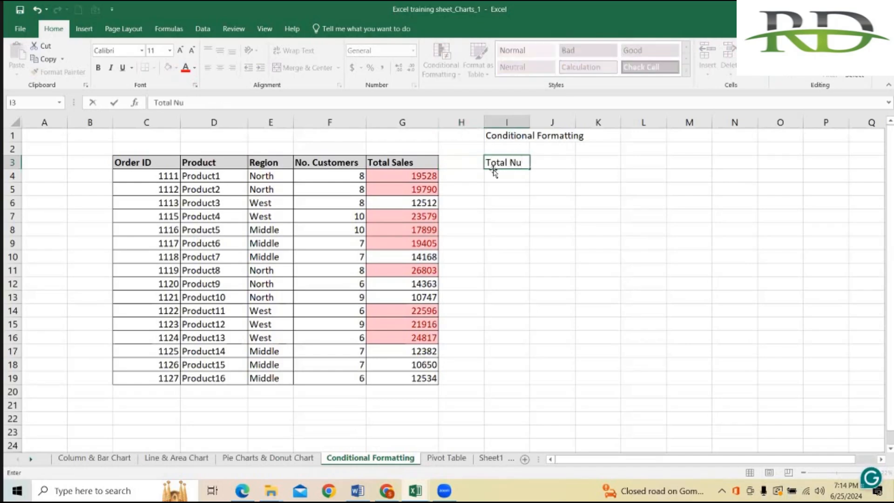
{"action": "type", "text": "mber of Du"}
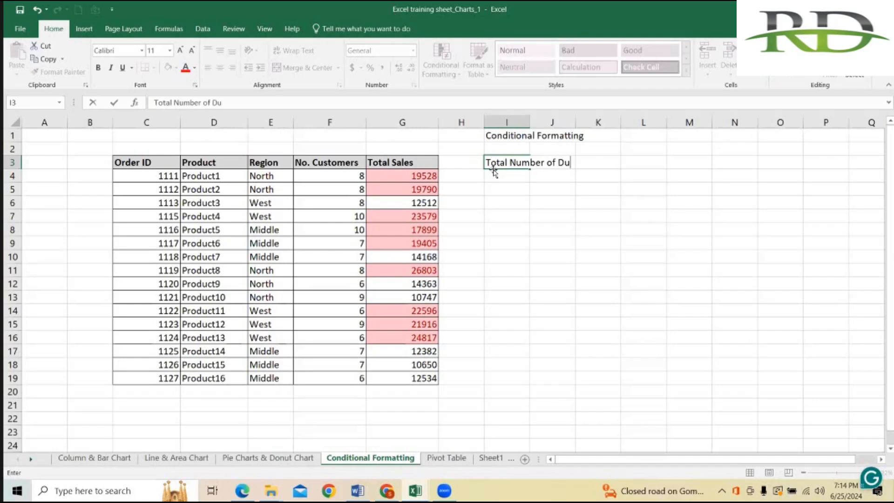
{"action": "type", "text": "plicates"}
{"action": "key", "text": "BackSpace"}
{"action": "key", "text": "BackSpace"}
{"action": "type", "text": "ID"}
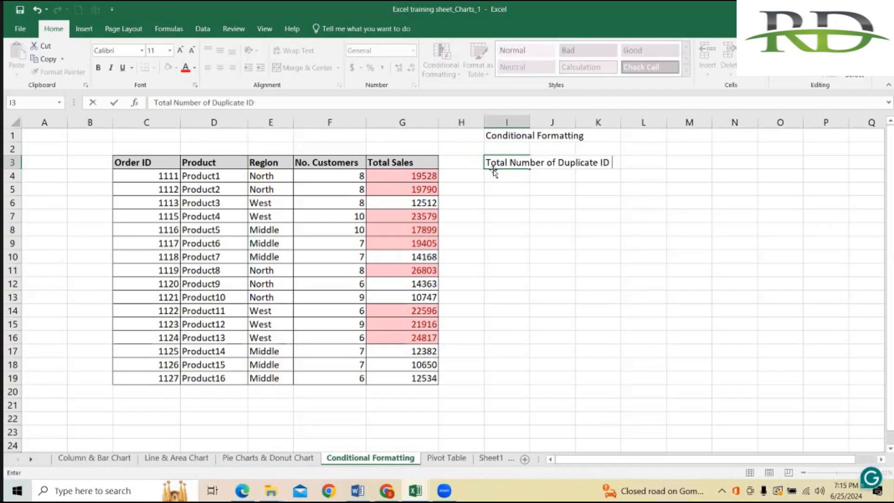
{"action": "key", "text": "Return"}
{"action": "left_click", "coordinate": [586, 251]}
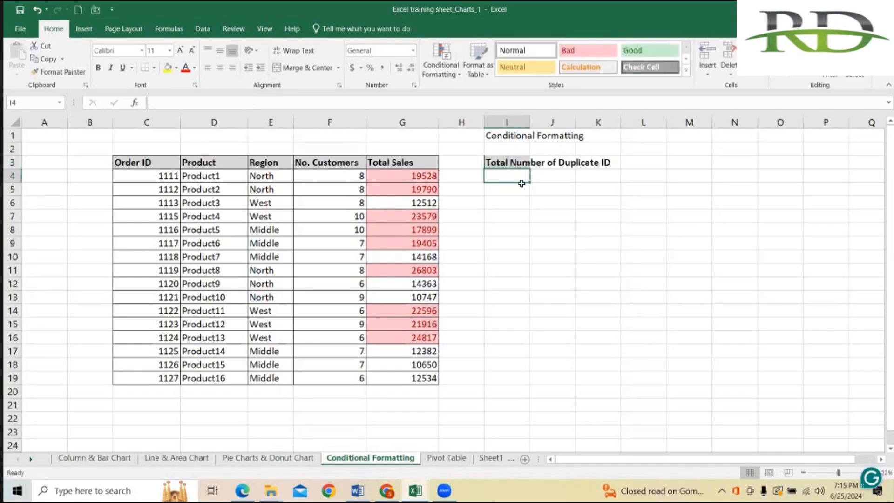
- Autofit the width of column I to its "Total Number of Duplicate ID" heading
{"action": "left_click", "coordinate": [510, 163]}
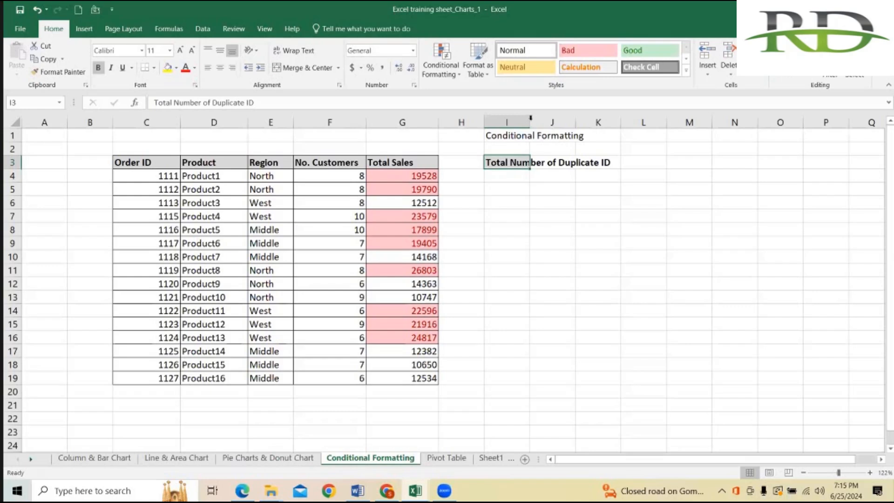
{"action": "double_click", "coordinate": [530, 122]}
{"action": "left_click", "coordinate": [539, 228]}
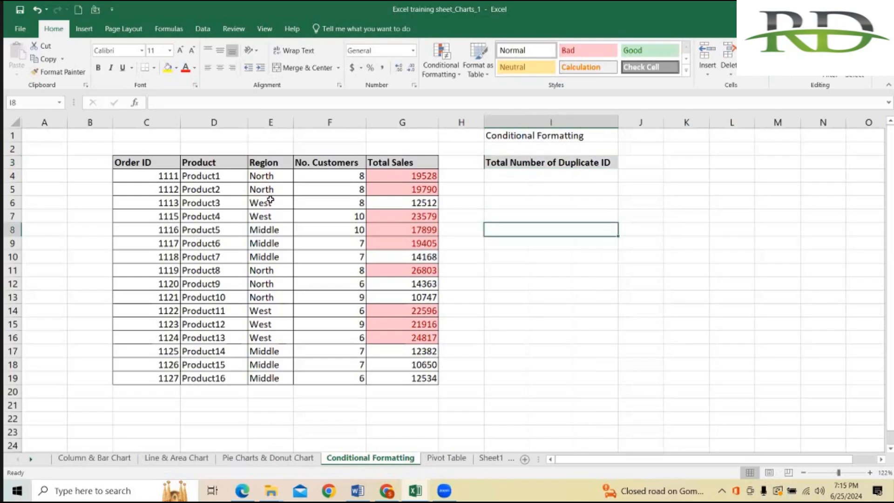
{"action": "left_click", "coordinate": [151, 175]}
{"action": "key", "text": "Down"}
{"action": "key", "text": "Down"}
{"action": "key", "text": "Down"}
{"action": "key", "text": "ctrl+c"}
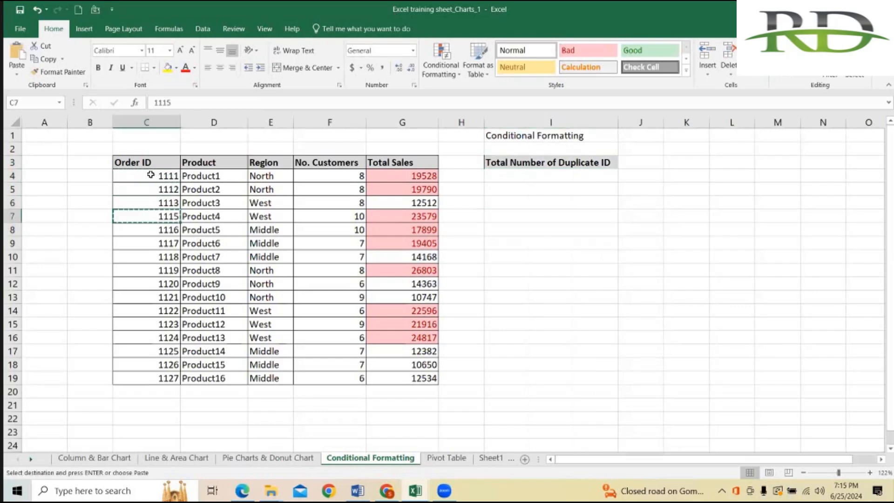
- Copy the first order ID from C4 over the one in C6 to create a duplicate
{"action": "key", "text": "Up"}
{"action": "key", "text": "Up"}
{"action": "key", "text": "Up"}
{"action": "key", "text": "ctrl+c"}
{"action": "key", "text": "Down"}
{"action": "key", "text": "Down"}
{"action": "key", "text": "ctrl+v"}
- Paste the copied order ID over the Order ID cells C12, C15 and C19 as further duplicates
{"action": "key", "text": "Down"}
{"action": "key", "text": "Down"}
{"action": "key", "text": "Down"}
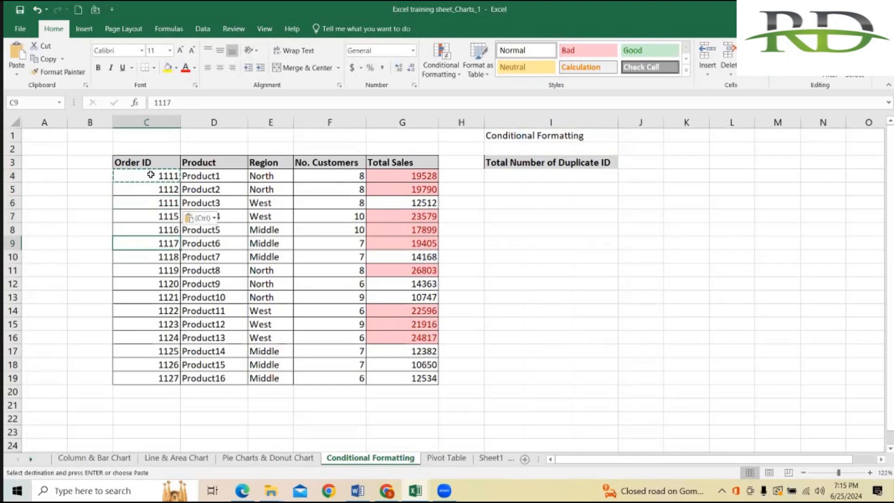
{"action": "key", "text": "Down"}
{"action": "key", "text": "Down"}
{"action": "key", "text": "Down"}
{"action": "key", "text": "ctrl+v"}
{"action": "key", "text": "Down"}
{"action": "key", "text": "Down"}
{"action": "key", "text": "Down"}
{"action": "key", "text": "ctrl+v"}
{"action": "key", "text": "Down"}
{"action": "key", "text": "Down"}
{"action": "key", "text": "Down"}
{"action": "key", "text": "Down"}
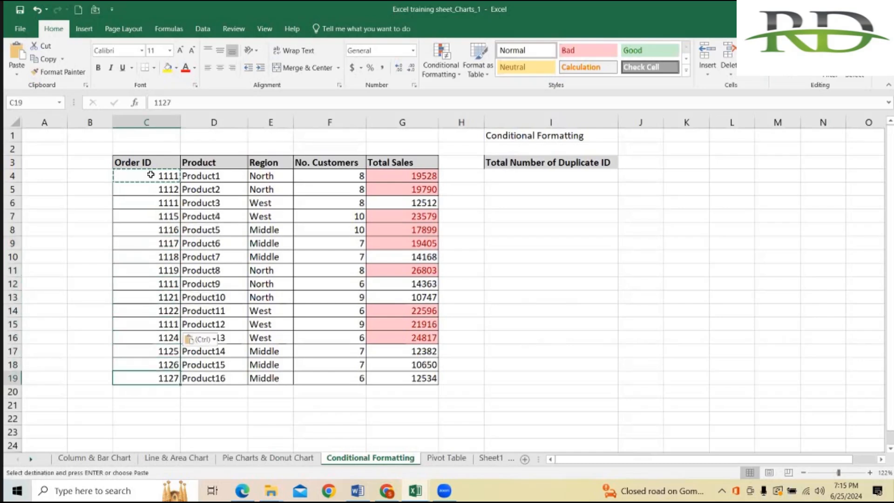
{"action": "key", "text": "ctrl+v"}
{"action": "left_click", "coordinate": [555, 228]}
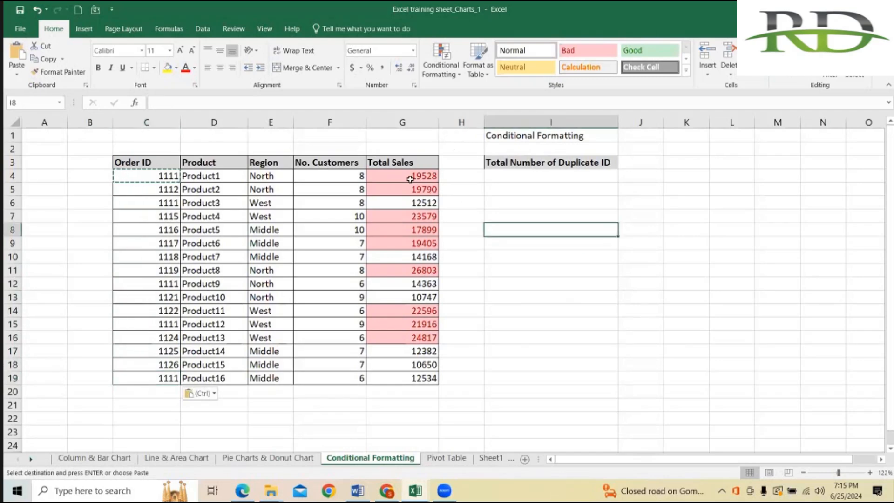
{"action": "left_click", "coordinate": [410, 178]}
{"action": "left_click_drag", "start_coordinate": [398, 258], "coordinate": [398, 377]}
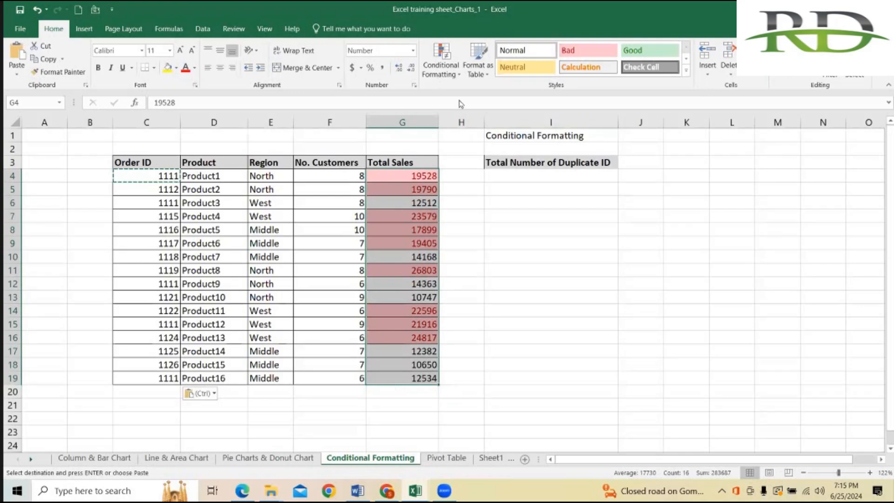
{"action": "left_click", "coordinate": [439, 75]}
{"action": "mouse_move", "coordinate": [497, 94]}
{"action": "left_click", "coordinate": [563, 94]}
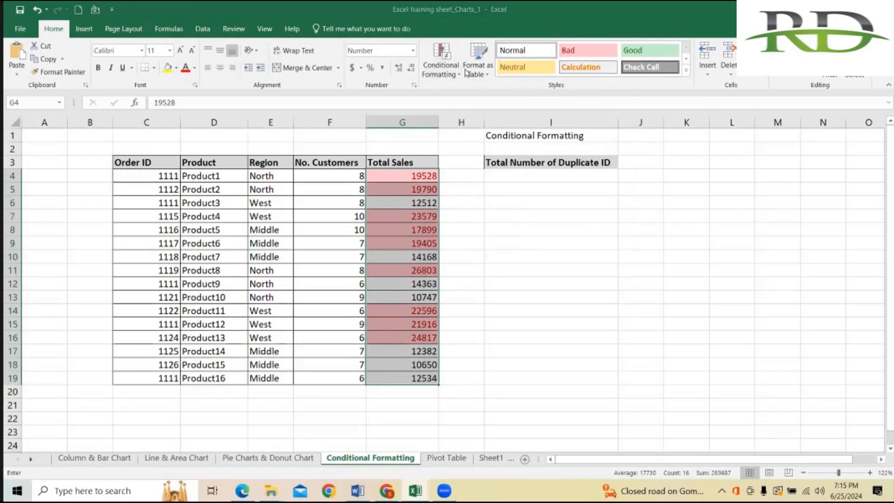
{"action": "left_click", "coordinate": [275, 327]}
- Clear the conditional formatting rules from the entire sheet
{"action": "left_click", "coordinate": [441, 70]}
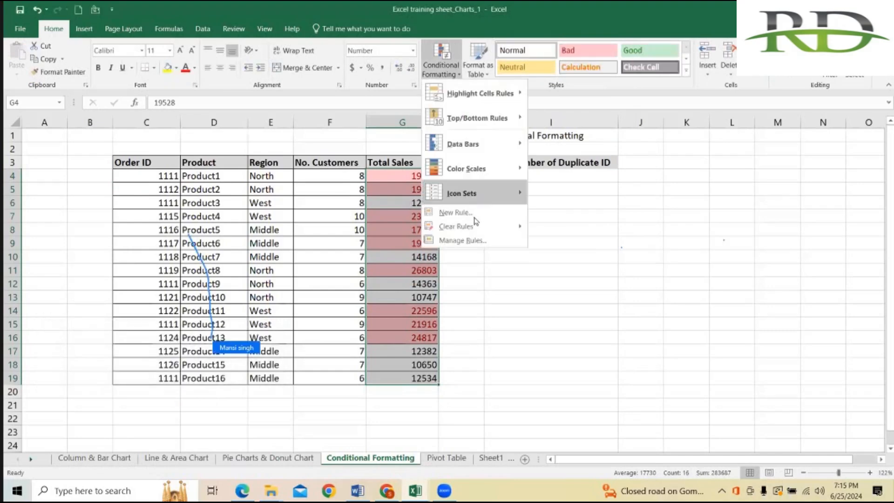
{"action": "mouse_move", "coordinate": [513, 226]}
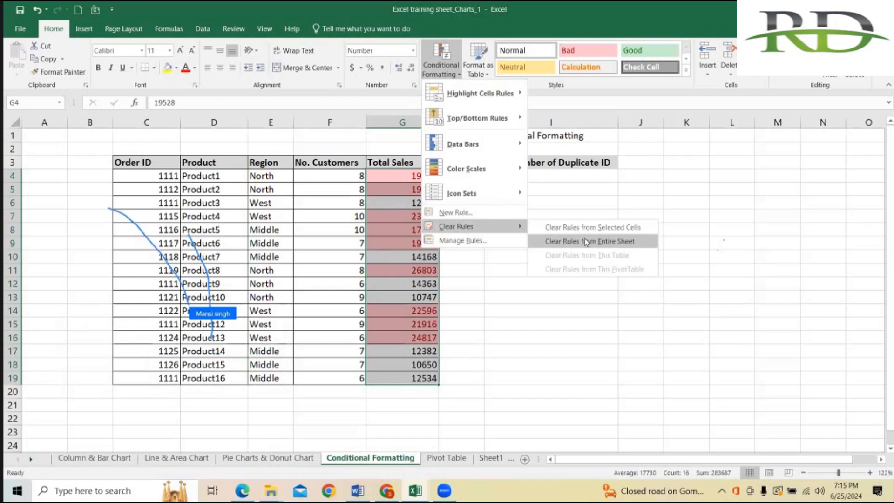
{"action": "left_click", "coordinate": [586, 240]}
{"action": "left_click", "coordinate": [552, 230]}
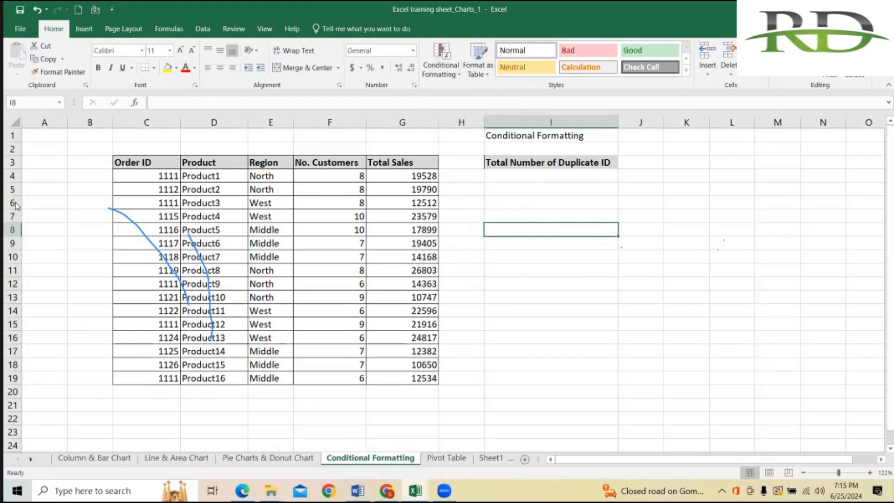
{"action": "left_click", "coordinate": [148, 233]}
{"action": "left_click", "coordinate": [198, 246]}
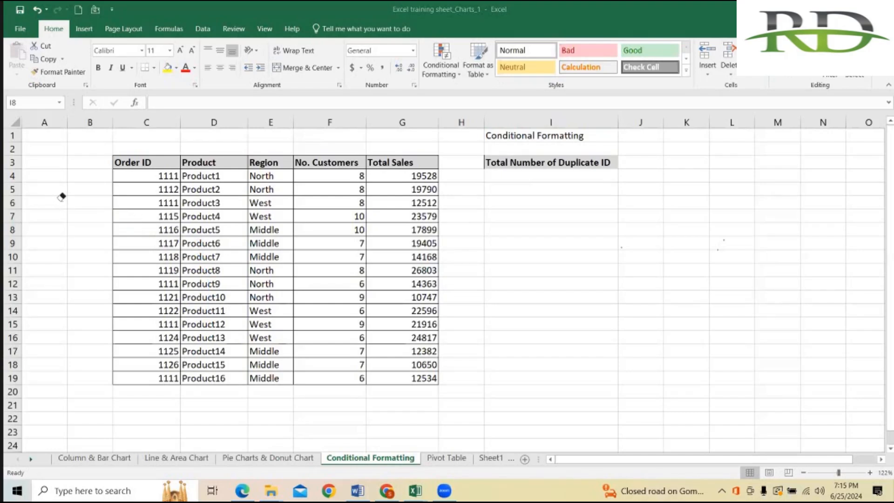
{"action": "left_click", "coordinate": [637, 45]}
{"action": "left_click", "coordinate": [560, 213]}
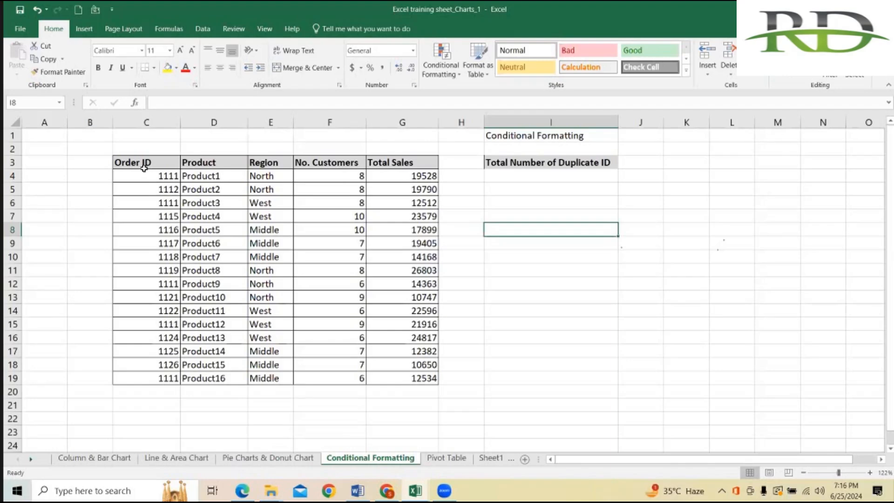
{"action": "left_click", "coordinate": [561, 281]}
- Highlight the duplicate values in the Order ID cells C4:C19 with Light Red Fill with Dark Red Text
{"action": "left_click_drag", "start_coordinate": [159, 173], "coordinate": [150, 376]}
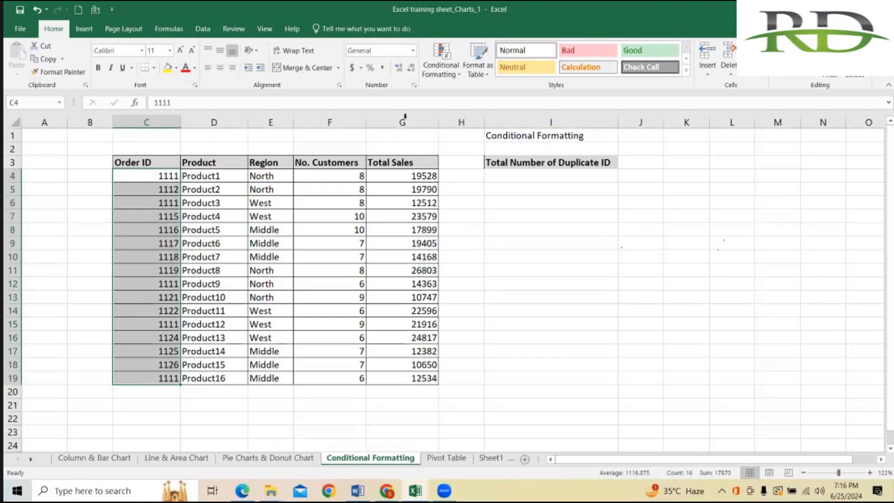
{"action": "left_click", "coordinate": [443, 74]}
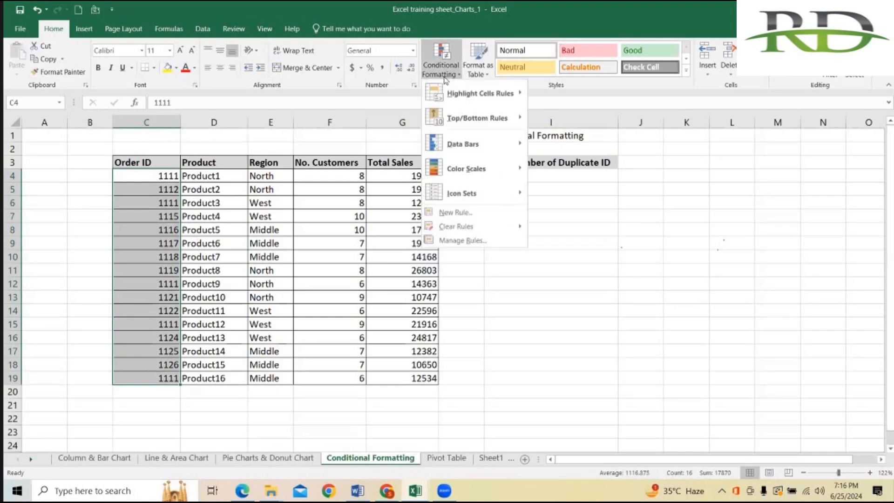
{"action": "mouse_move", "coordinate": [517, 96]}
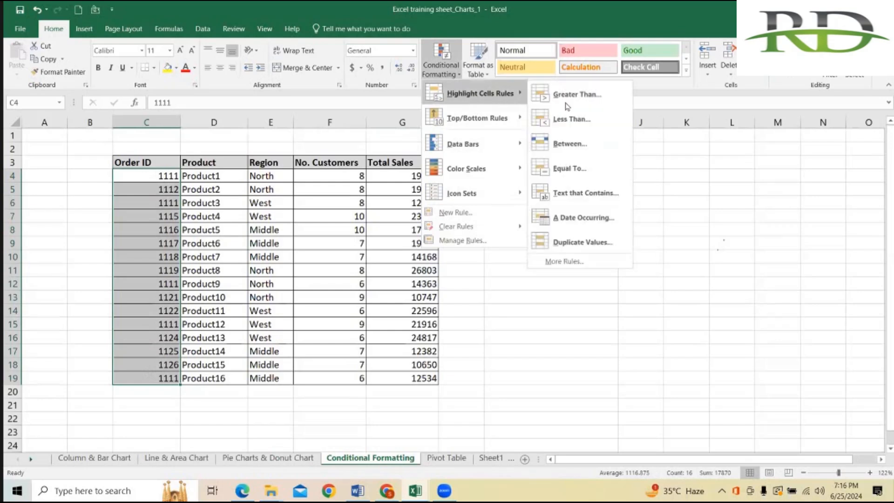
{"action": "left_click", "coordinate": [565, 242]}
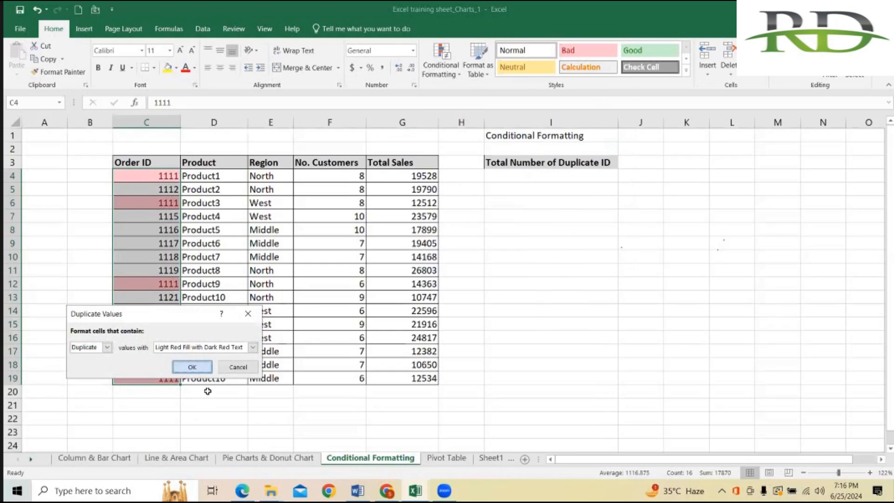
{"action": "left_click", "coordinate": [190, 368]}
{"action": "left_click", "coordinate": [608, 272]}
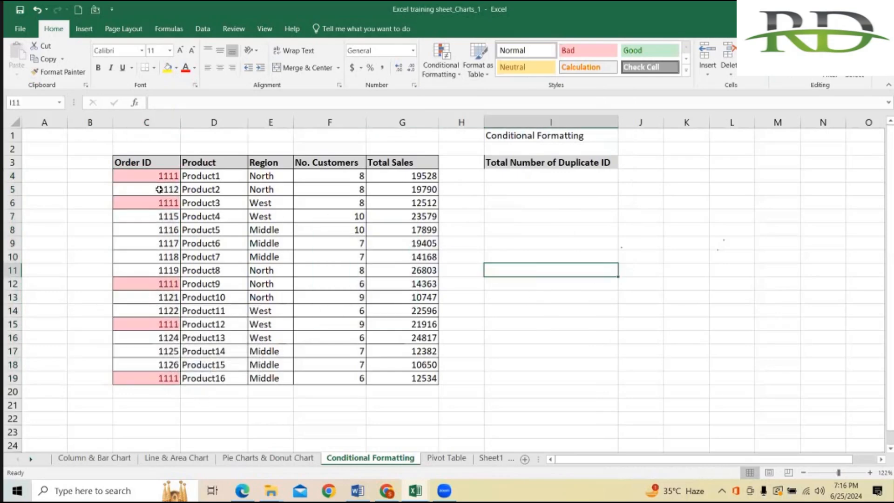
{"action": "left_click", "coordinate": [144, 402]}
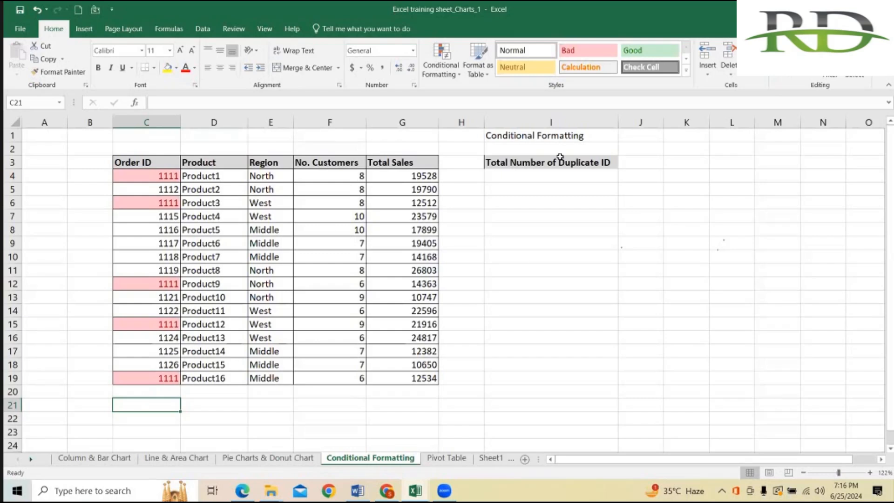
- Examine the Highlight Cells Rules available for the Total Sales values in G4:G19
{"action": "left_click", "coordinate": [443, 76]}
{"action": "left_click", "coordinate": [593, 302]}
{"action": "left_click_drag", "start_coordinate": [392, 176], "coordinate": [413, 378]}
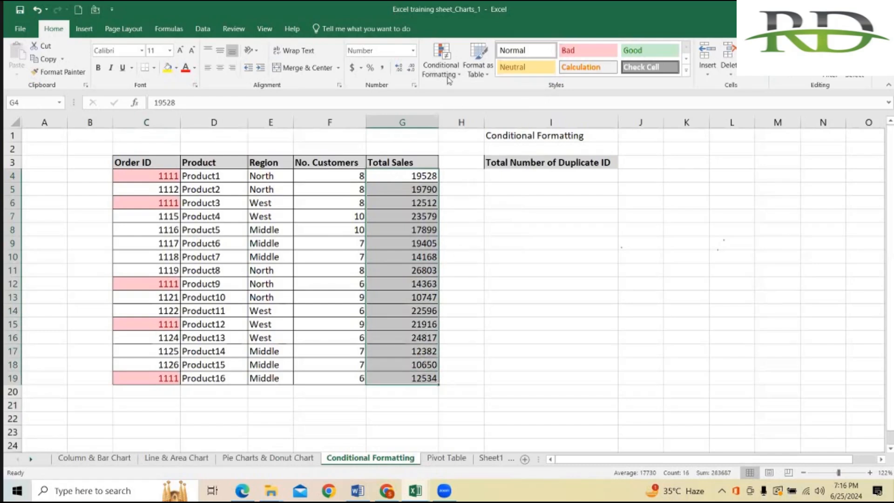
{"action": "left_click", "coordinate": [448, 78]}
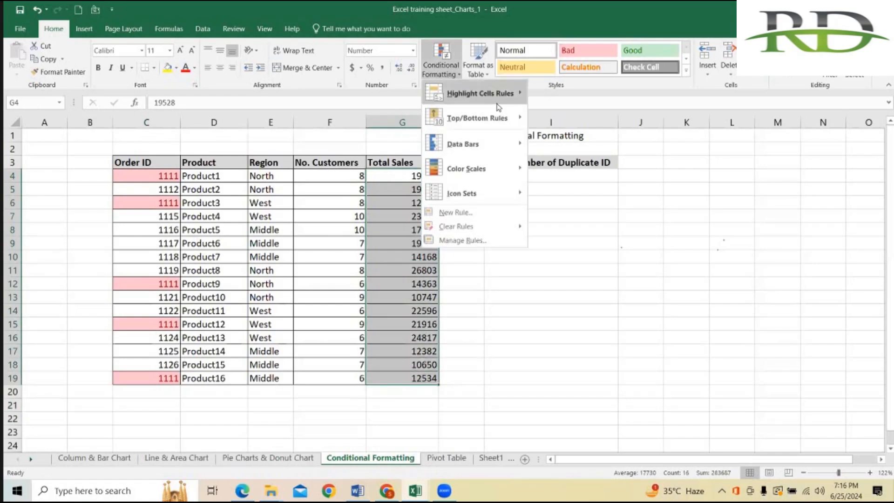
{"action": "mouse_move", "coordinate": [497, 104]}
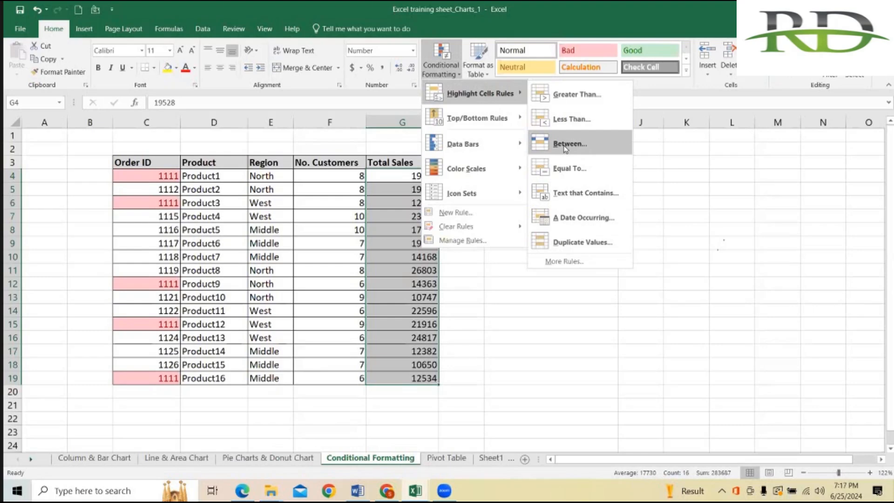
{"action": "left_click", "coordinate": [542, 110]}
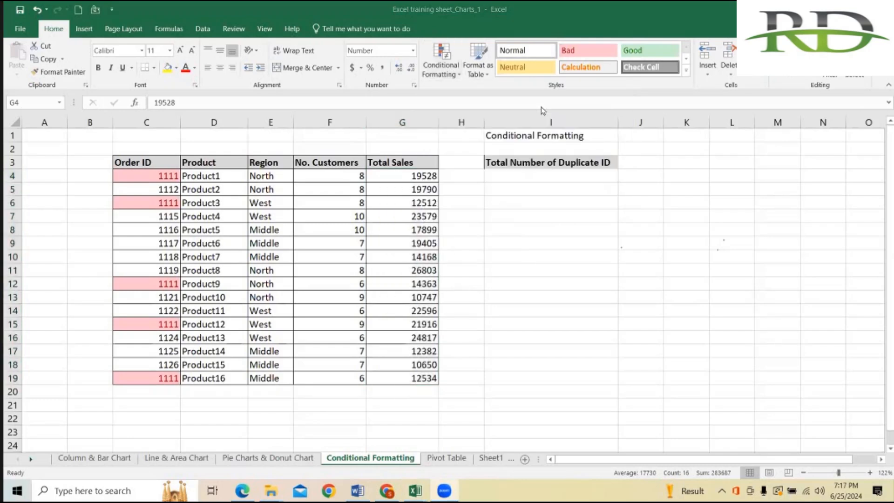
{"action": "left_click", "coordinate": [403, 176]}
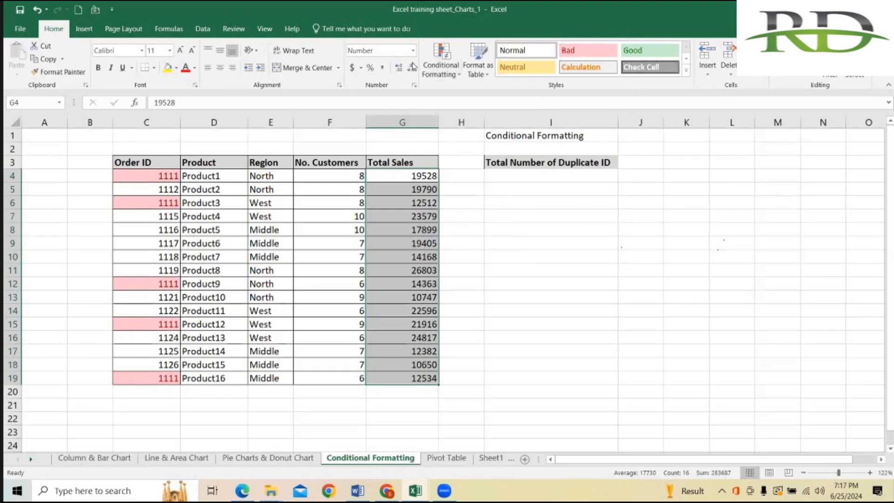
{"action": "left_click", "coordinate": [440, 65]}
{"action": "mouse_move", "coordinate": [477, 117]}
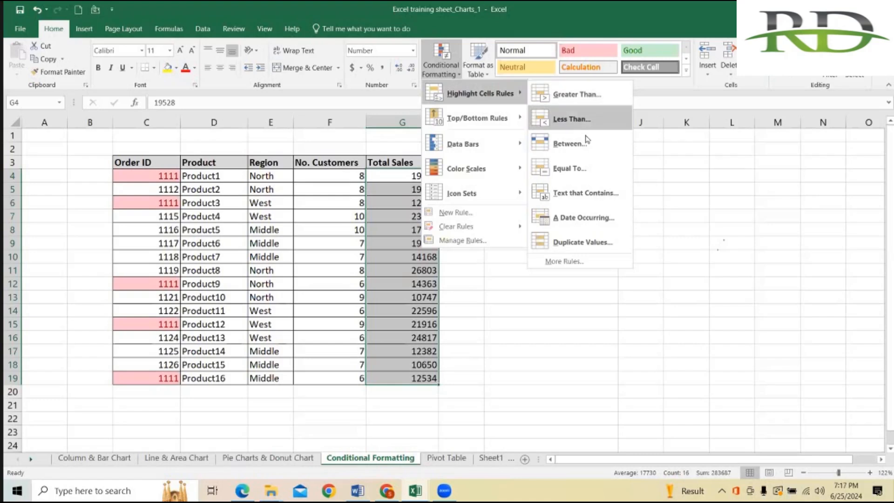
- Highlight the Region cells E4:E19 that contain the text "n" with Light Red Fill with Dark Red Text
{"action": "left_click", "coordinate": [269, 177]}
{"action": "left_click_drag", "start_coordinate": [269, 176], "coordinate": [270, 378]}
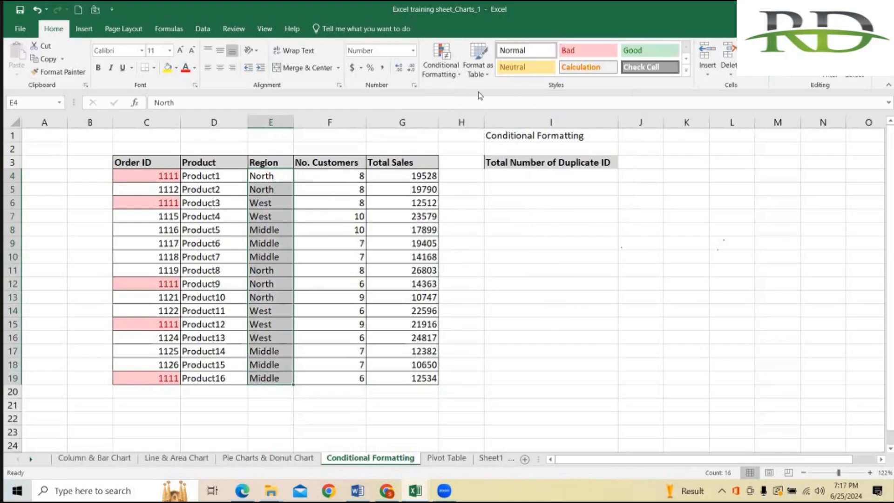
{"action": "left_click", "coordinate": [441, 65]}
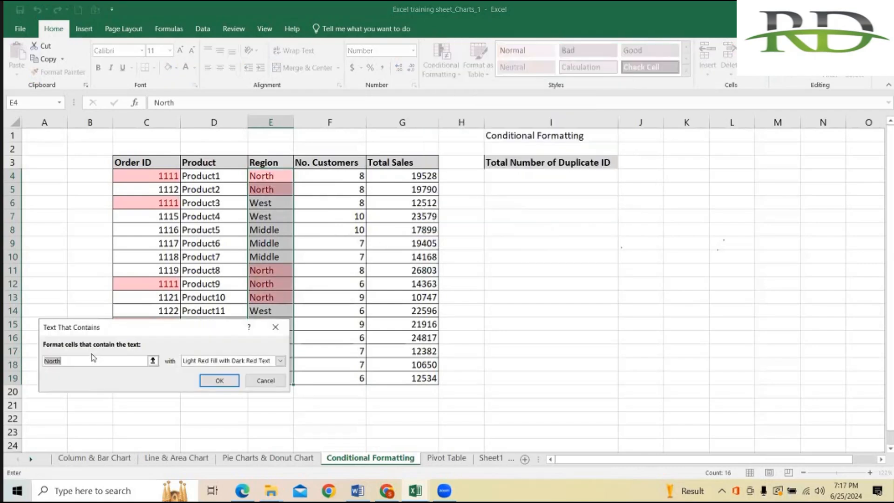
{"action": "type", "text": "n"}
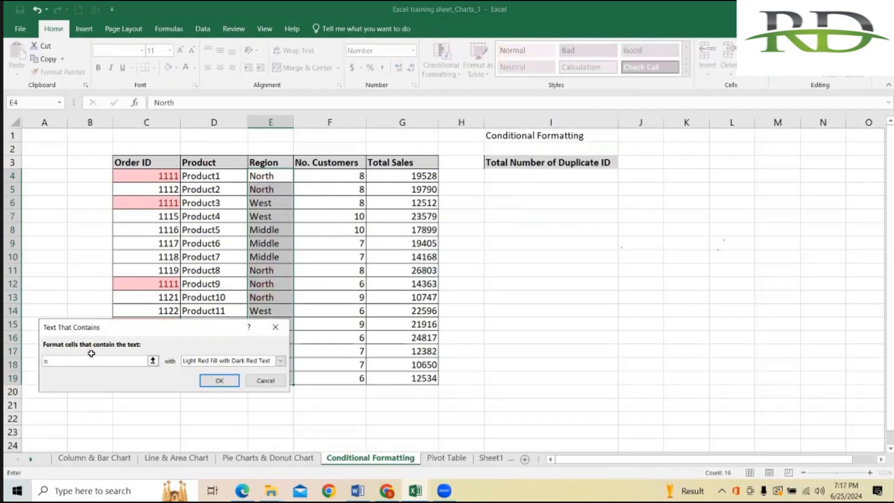
{"action": "key", "text": "Return"}
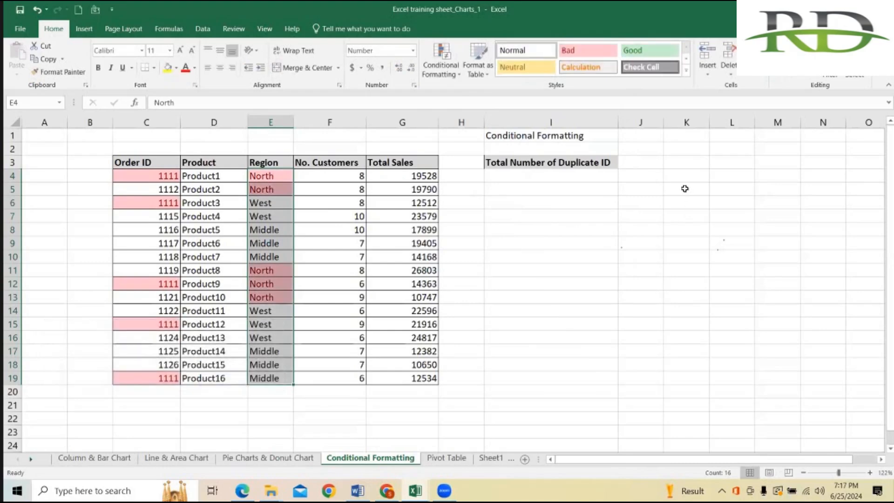
{"action": "left_click", "coordinate": [685, 188]}
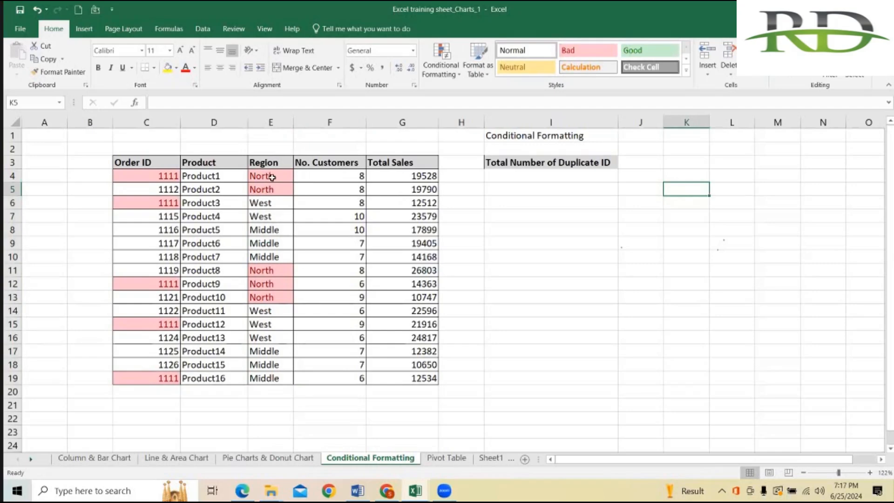
- Clear the Order ID and Region highlighting by removing conditional formatting rules from the entire sheet
{"action": "left_click_drag", "start_coordinate": [267, 176], "coordinate": [268, 378]}
{"action": "left_click", "coordinate": [441, 65]}
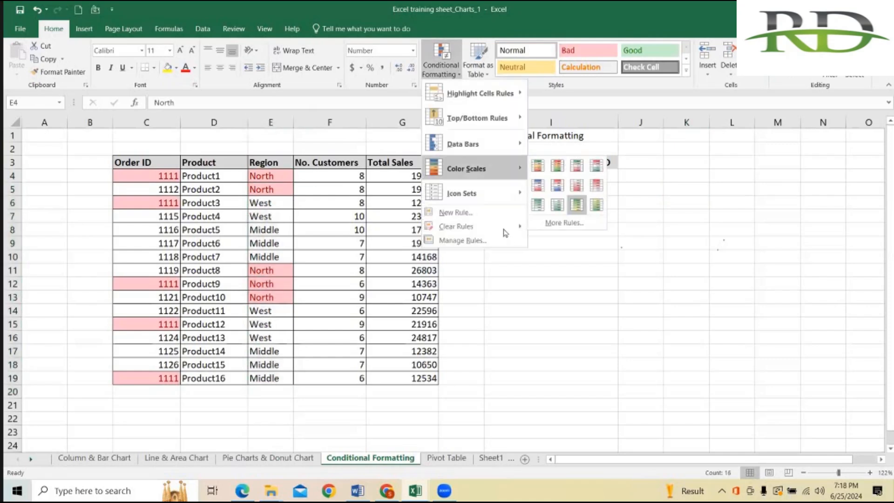
{"action": "mouse_move", "coordinate": [502, 226]}
{"action": "left_click", "coordinate": [578, 242]}
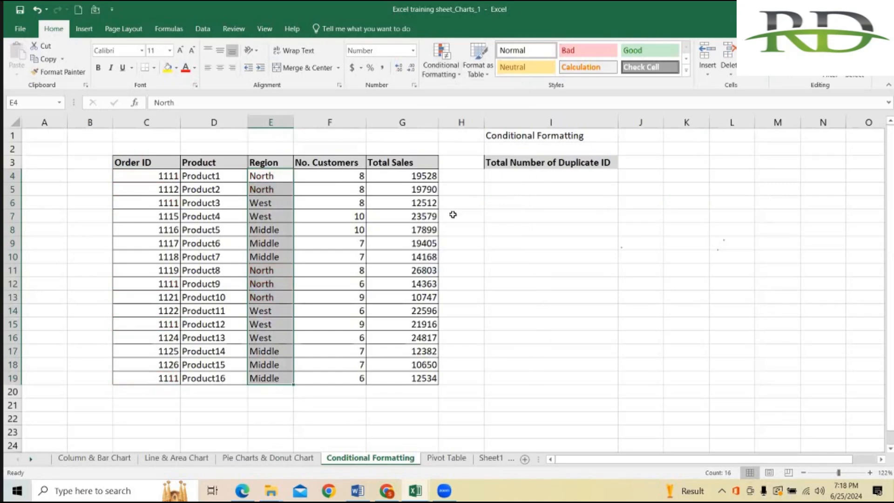
{"action": "left_click", "coordinate": [575, 257]}
- Highlight the Region cells E4:E19 that contain the text "w" with Light Red Fill with Dark Red Text
{"action": "left_click_drag", "start_coordinate": [262, 176], "coordinate": [258, 379]}
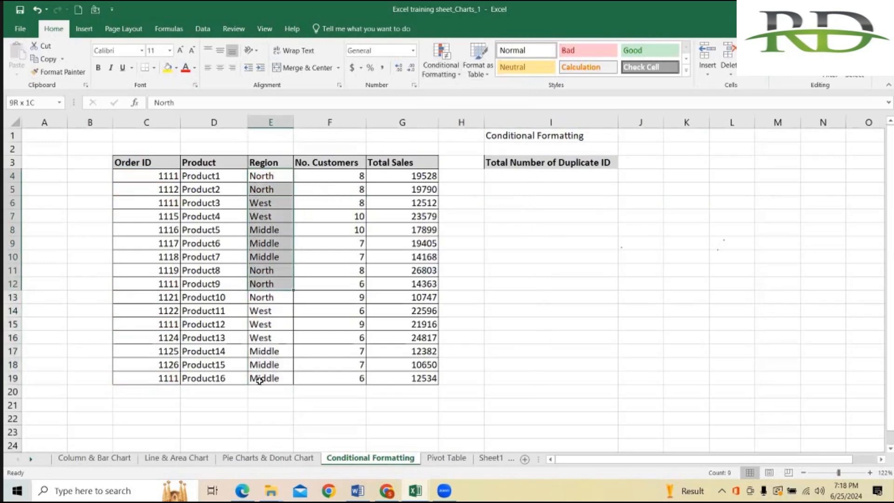
{"action": "left_click", "coordinate": [439, 70]}
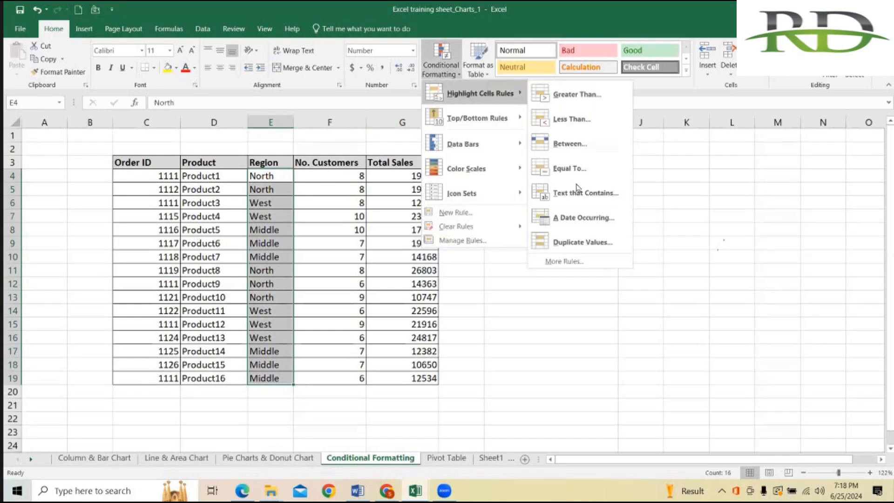
{"action": "left_click", "coordinate": [581, 195]}
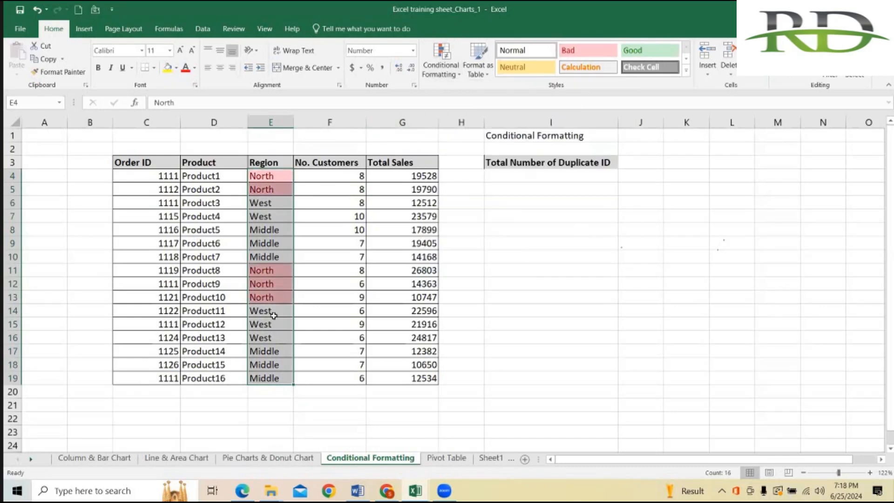
{"action": "key", "text": "BackSpace"}
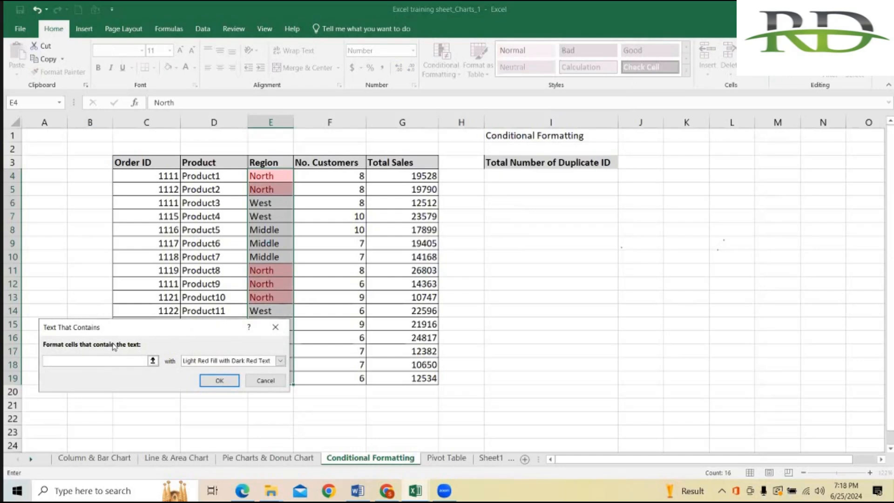
{"action": "type", "text": "a"}
{"action": "key", "text": "BackSpace"}
{"action": "type", "text": "w"}
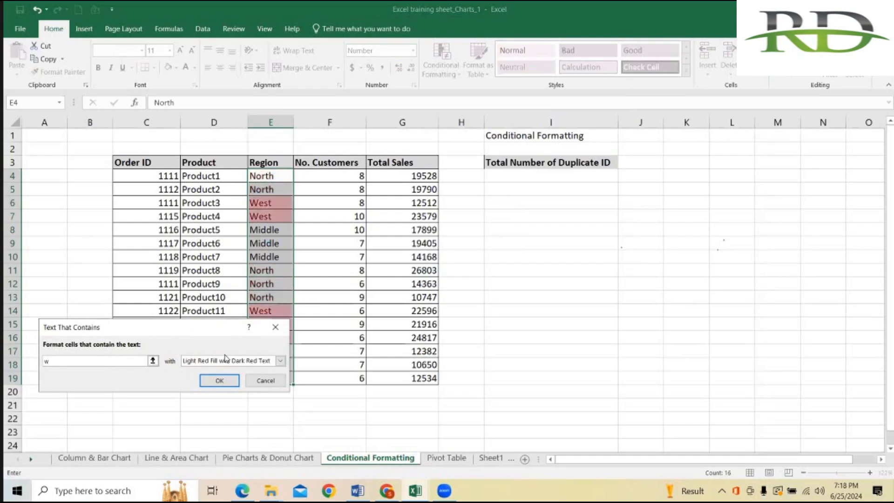
{"action": "left_click", "coordinate": [223, 383]}
{"action": "left_click", "coordinate": [641, 257]}
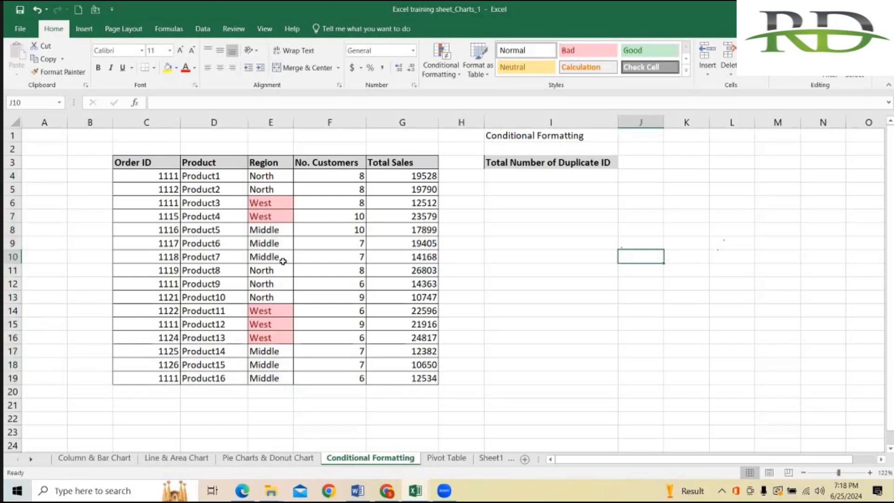
{"action": "left_click", "coordinate": [502, 275]}
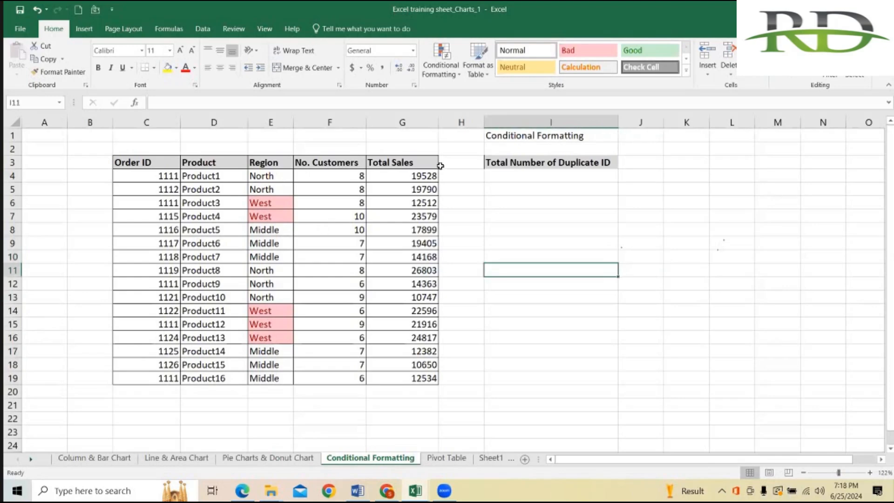
{"action": "left_click", "coordinate": [492, 201]}
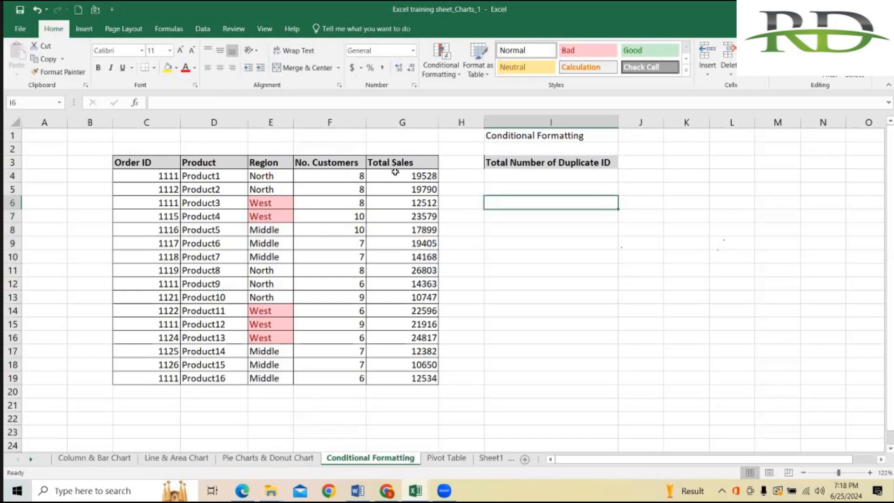
{"action": "left_click_drag", "start_coordinate": [402, 176], "coordinate": [402, 378]}
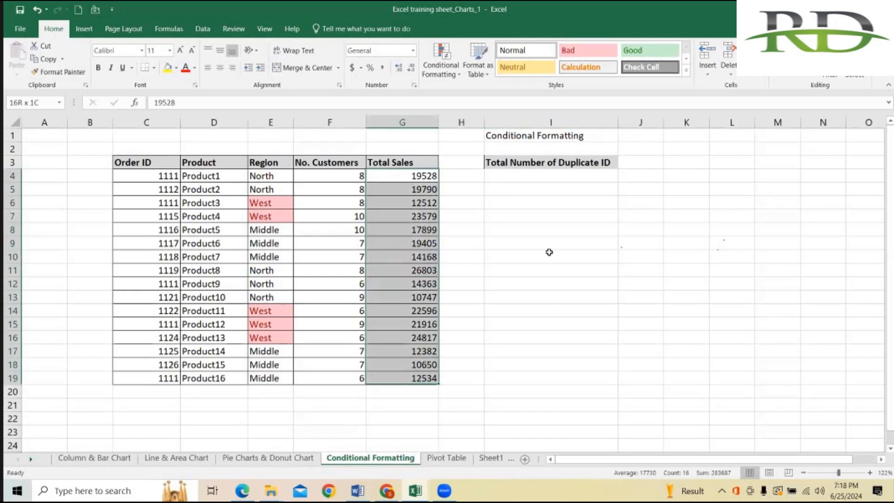
{"action": "left_click", "coordinate": [448, 78]}
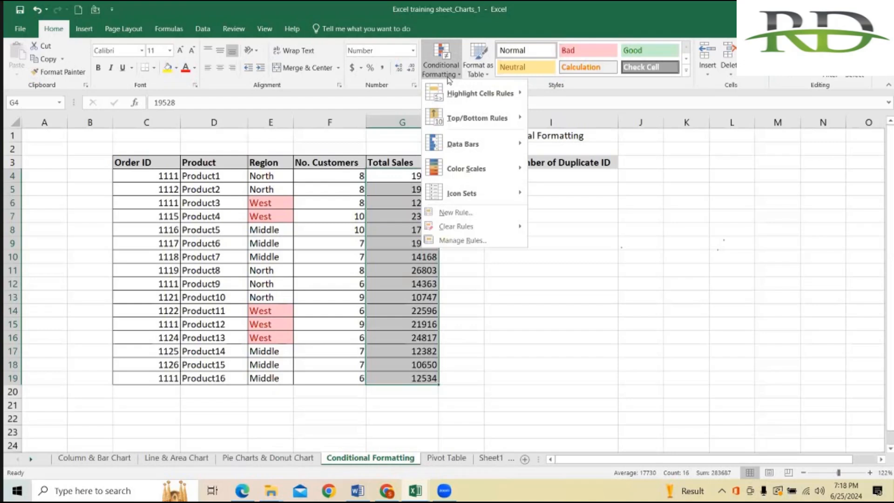
{"action": "left_click", "coordinate": [589, 243]}
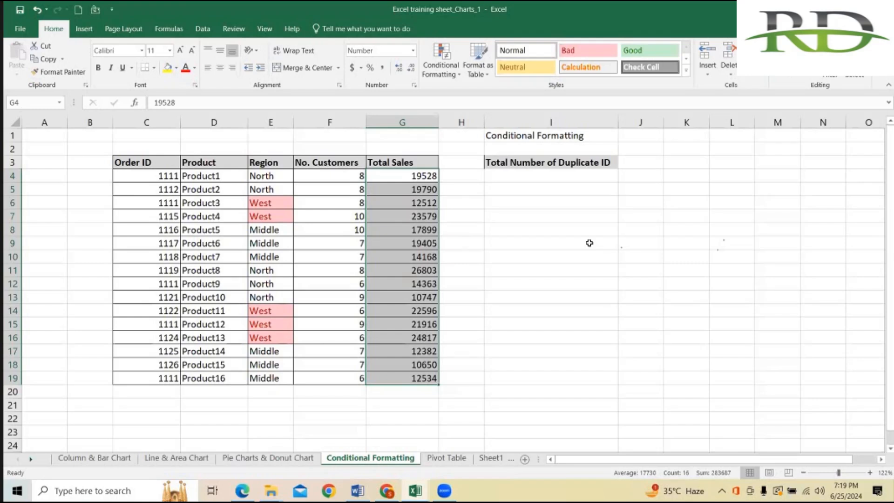
{"action": "left_click", "coordinate": [658, 247]}
{"action": "left_click", "coordinate": [569, 227]}
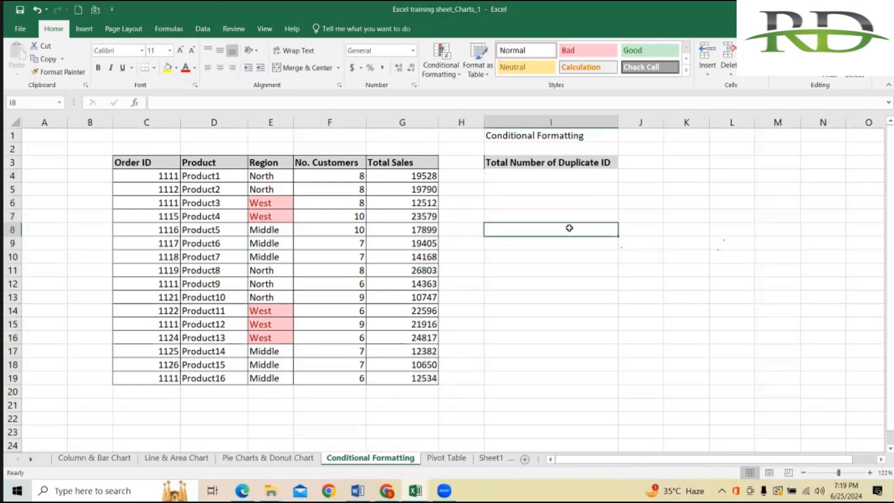
{"action": "left_click", "coordinate": [578, 215]}
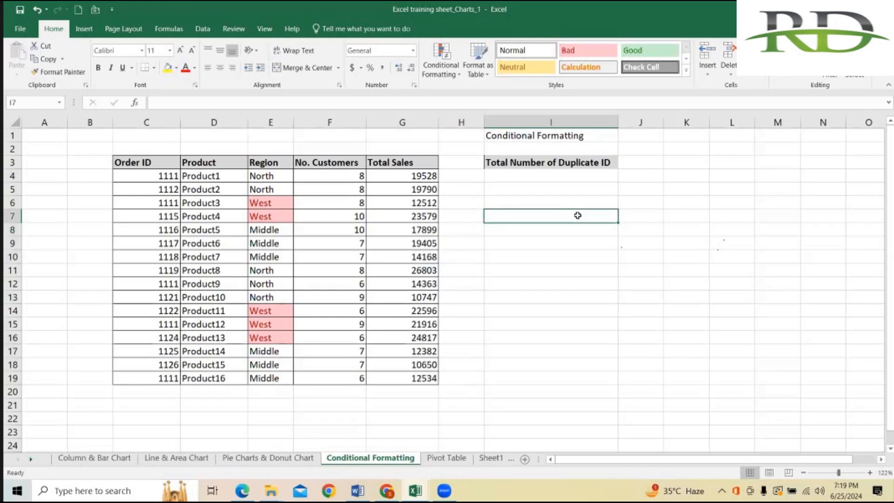
{"action": "left_click", "coordinate": [646, 215]}
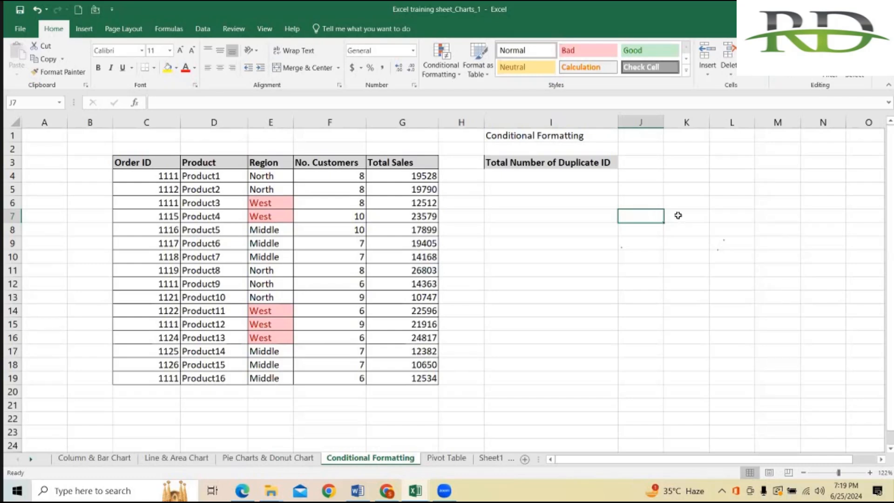
{"action": "left_click", "coordinate": [692, 216]}
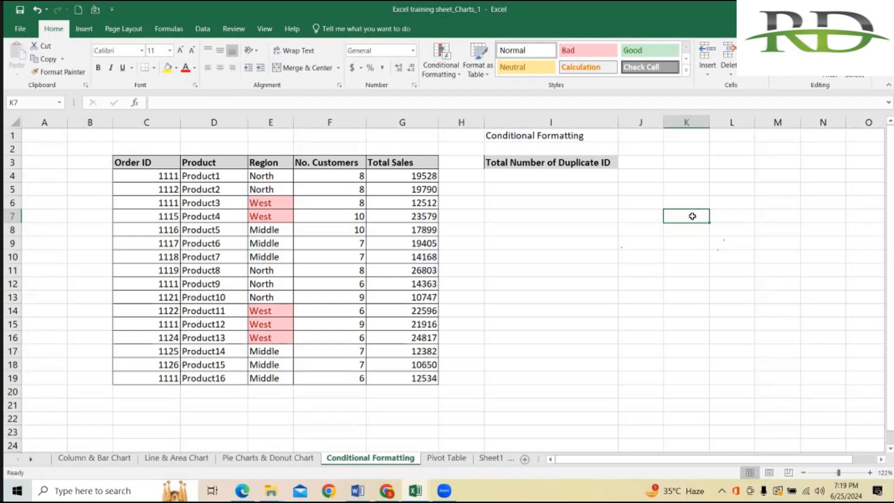
- Apply blue Gradient Fill data bars to the Total Sales values in G4:G19
{"action": "left_click", "coordinate": [555, 250]}
{"action": "left_click_drag", "start_coordinate": [395, 175], "coordinate": [404, 378]}
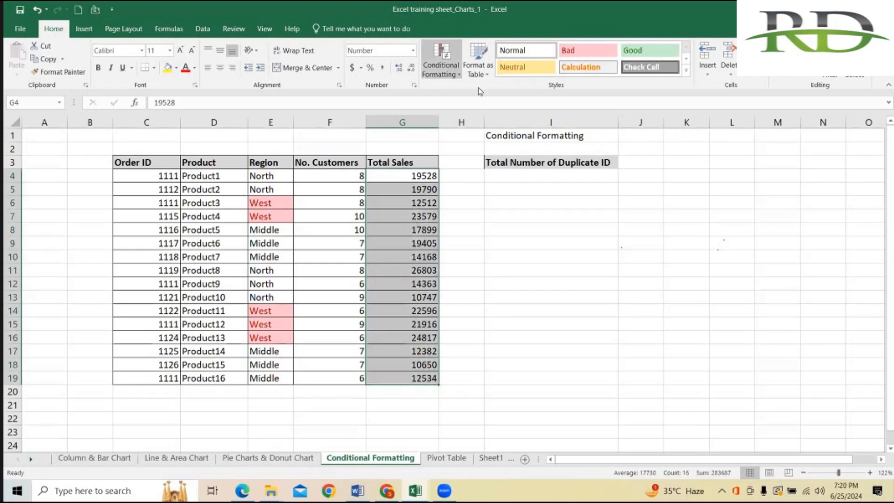
{"action": "left_click", "coordinate": [440, 65]}
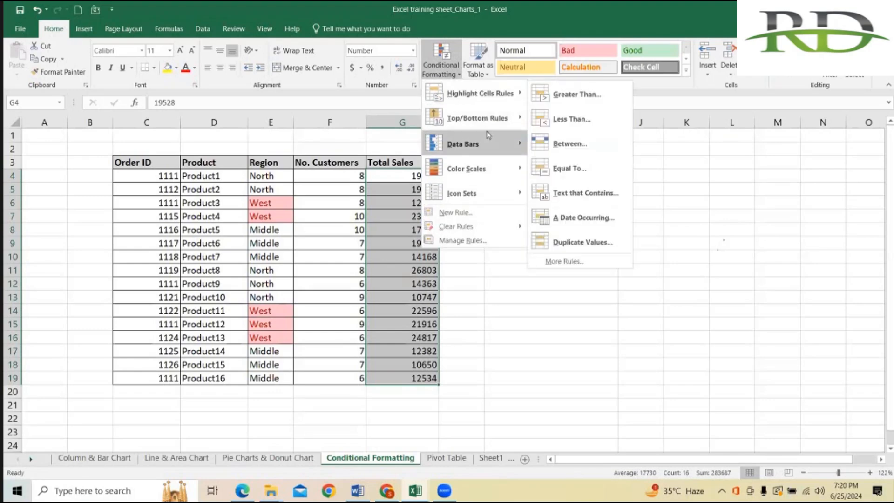
{"action": "mouse_move", "coordinate": [487, 130]}
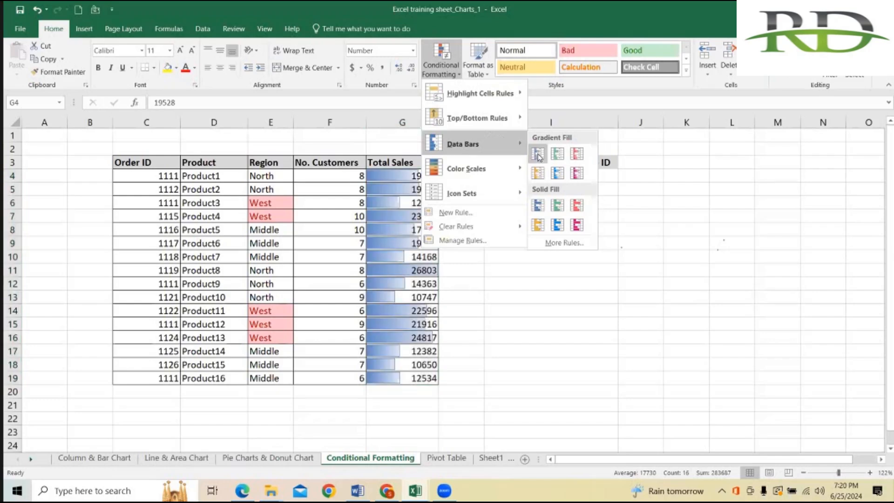
{"action": "left_click", "coordinate": [538, 155]}
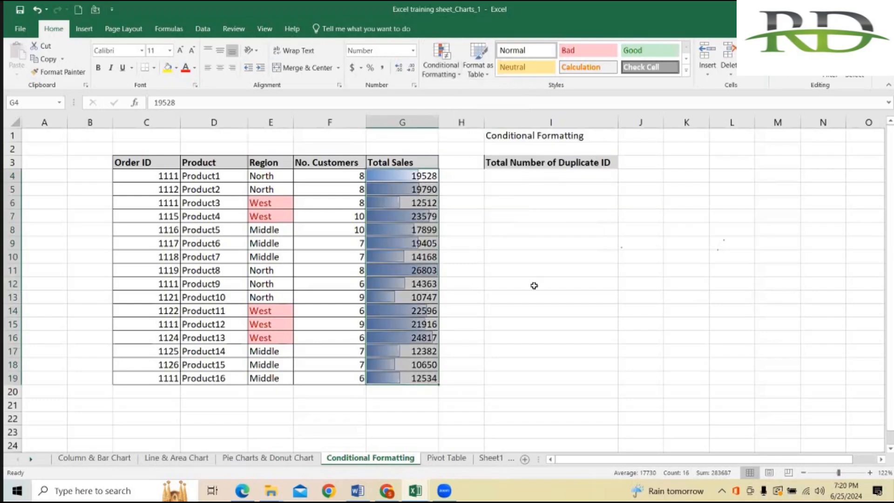
{"action": "left_click", "coordinate": [534, 285]}
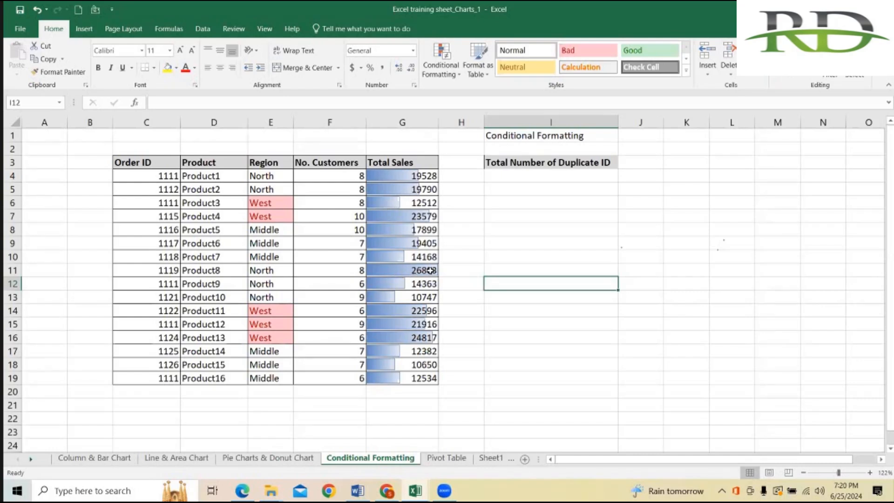
- Undo the data bars applied to the Total Sales values
{"action": "left_click", "coordinate": [543, 260]}
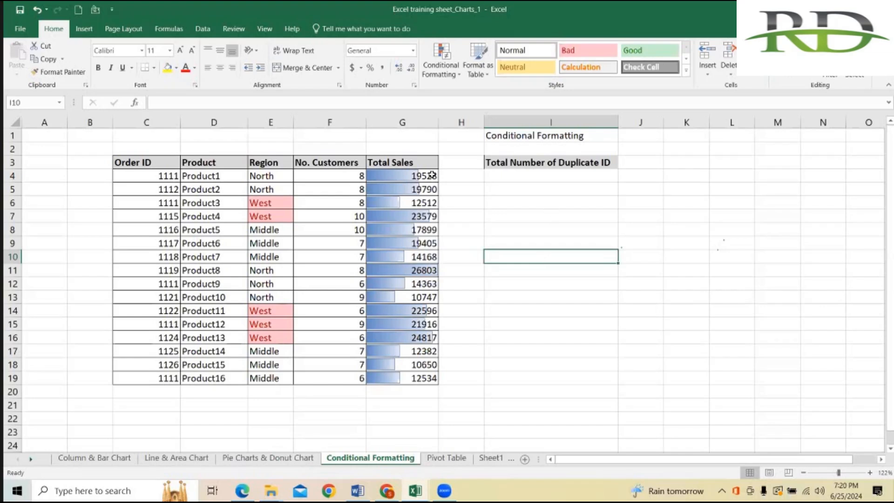
{"action": "left_click", "coordinate": [399, 173]}
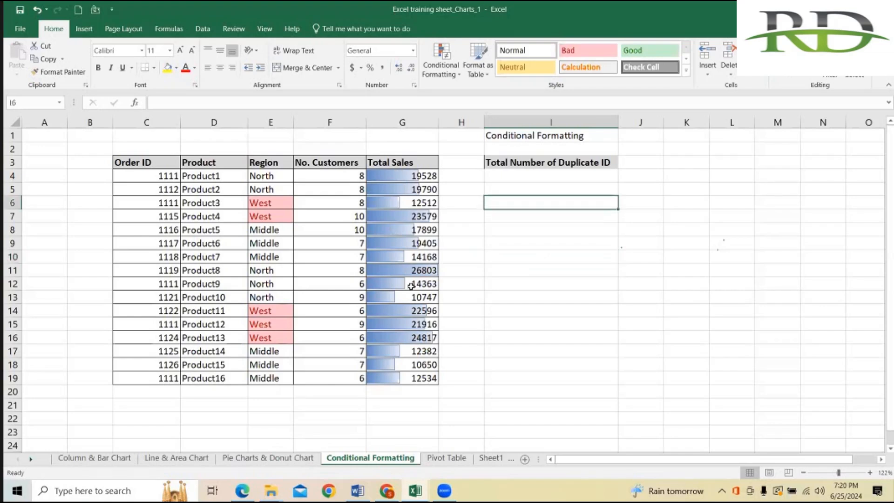
{"action": "left_click_drag", "start_coordinate": [411, 306], "coordinate": [407, 378]}
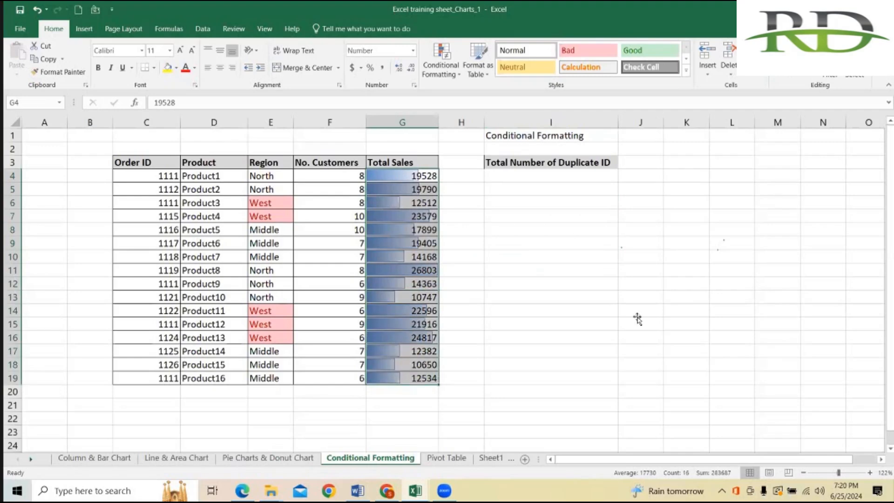
{"action": "left_click", "coordinate": [638, 314]}
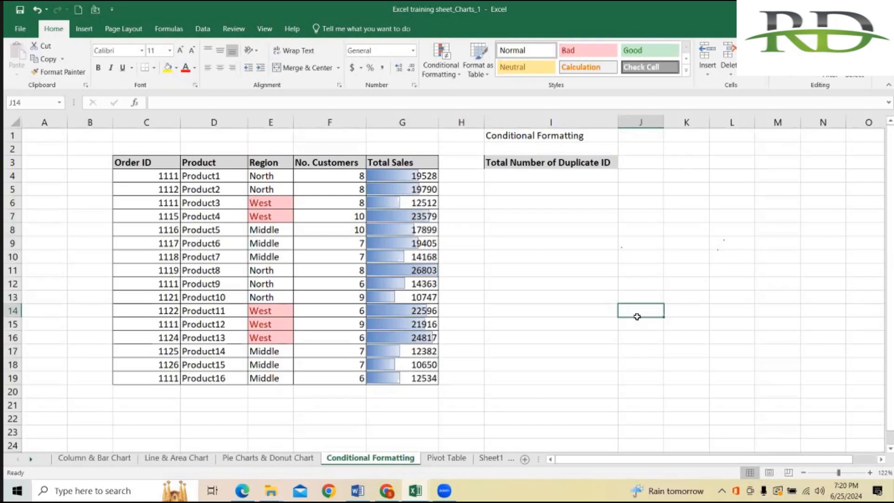
{"action": "key", "text": "ctrl+z"}
- Reapply blue Gradient Fill data bars to the Total Sales values in G4:G19
{"action": "left_click", "coordinate": [527, 237]}
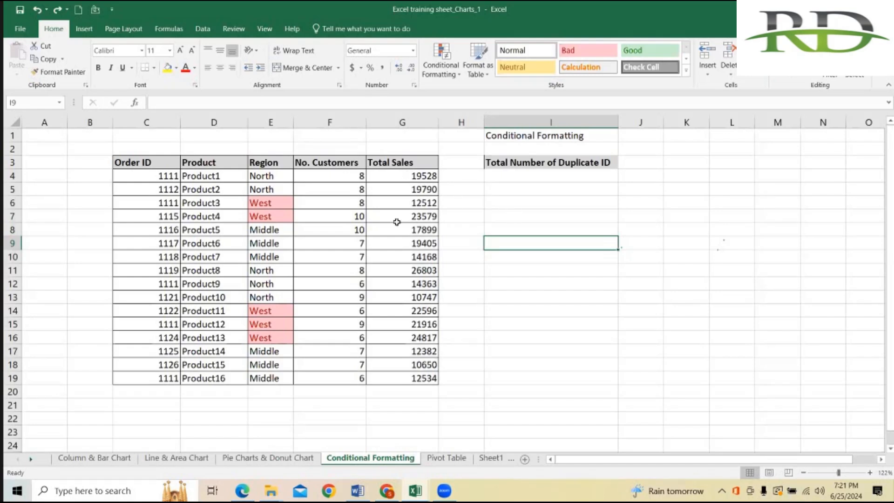
{"action": "key", "text": "Up"}
{"action": "key", "text": "Up"}
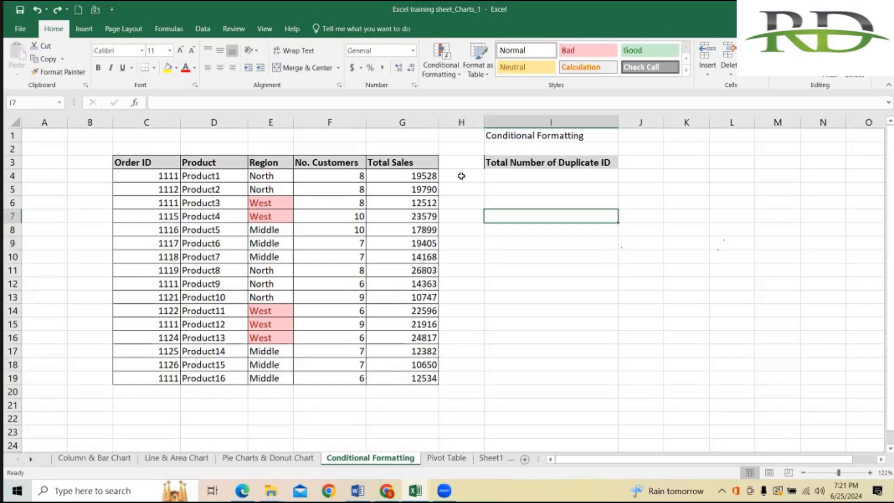
{"action": "left_click_drag", "start_coordinate": [409, 176], "coordinate": [409, 378]}
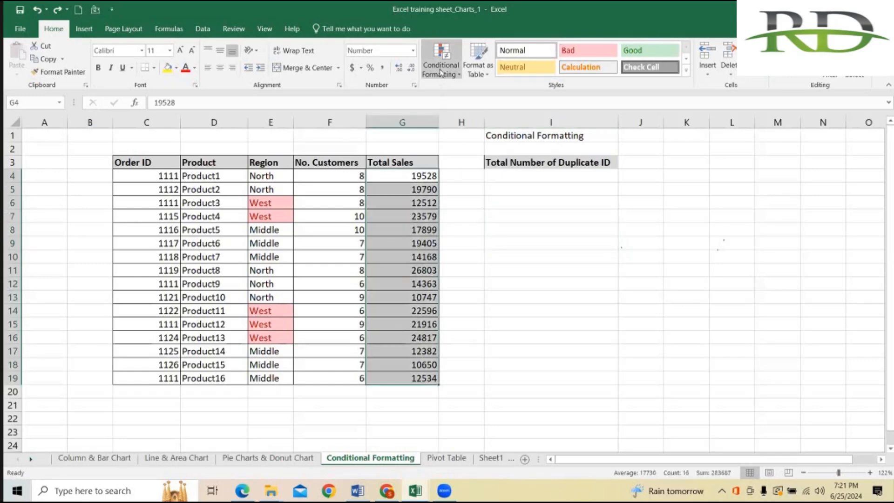
{"action": "left_click", "coordinate": [440, 73]}
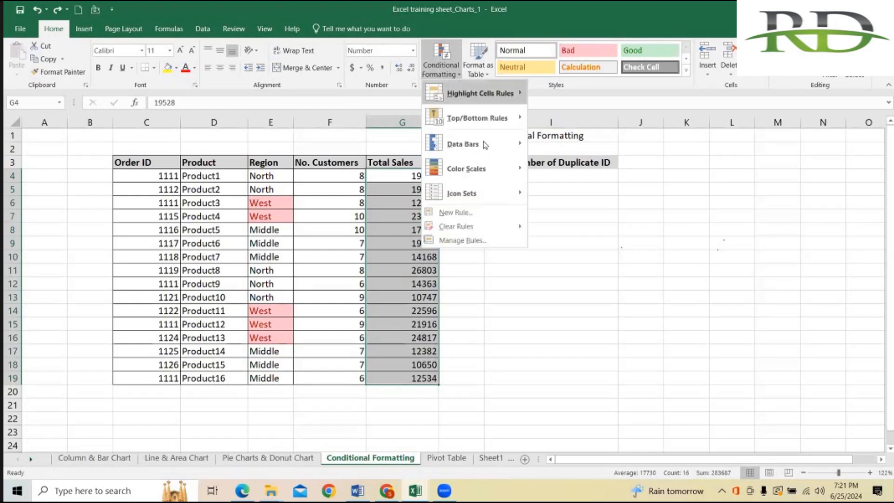
{"action": "mouse_move", "coordinate": [493, 144]}
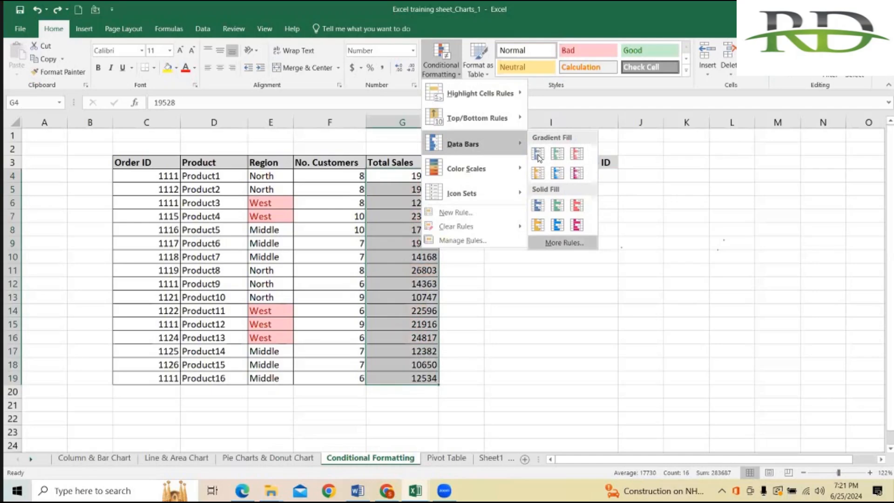
{"action": "left_click", "coordinate": [542, 269]}
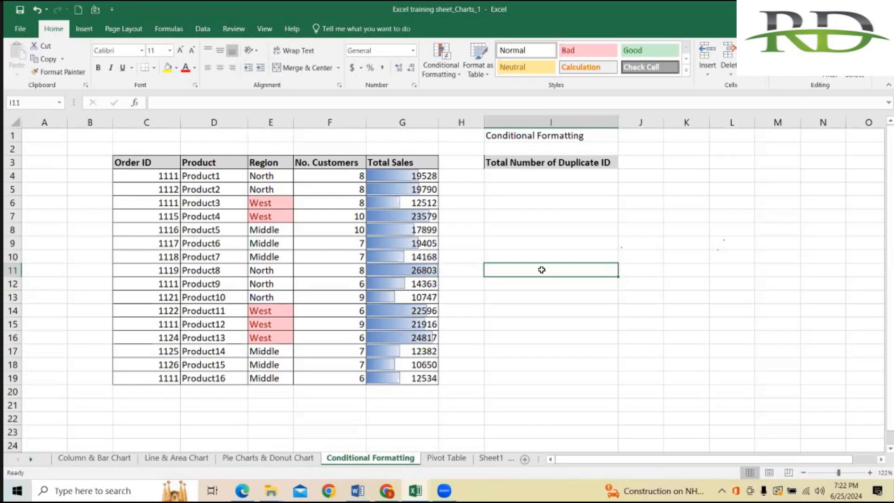
- Examine the Highlight Cells Rules and the formula-based rule type for new formatting rules on the Total Sales values in G4:G19
{"action": "left_click", "coordinate": [551, 226]}
{"action": "left_click_drag", "start_coordinate": [404, 180], "coordinate": [402, 375]}
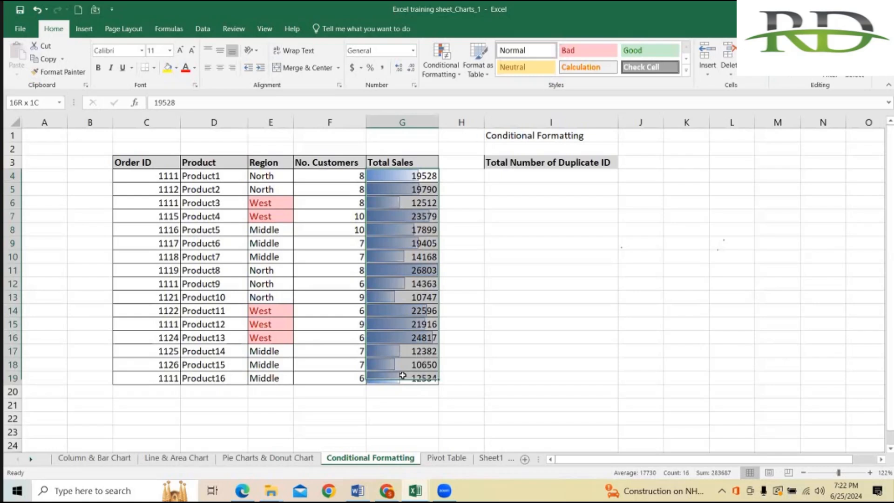
{"action": "left_click", "coordinate": [441, 68]}
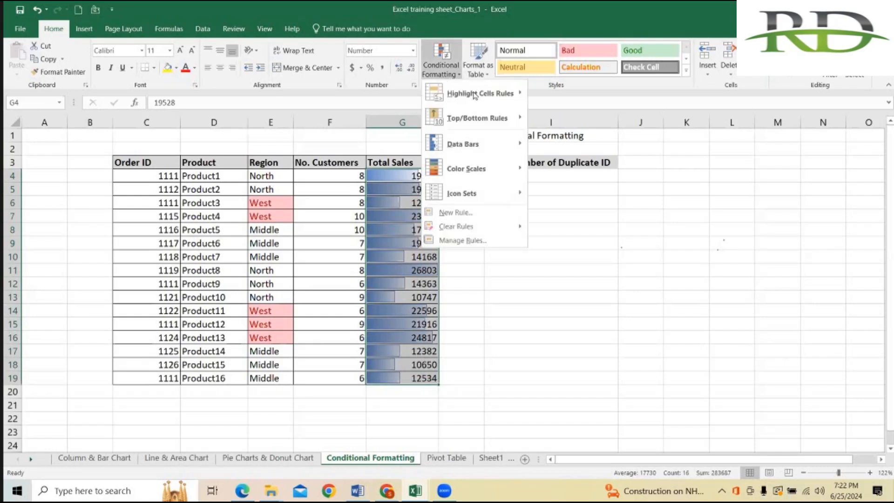
{"action": "mouse_move", "coordinate": [474, 95]}
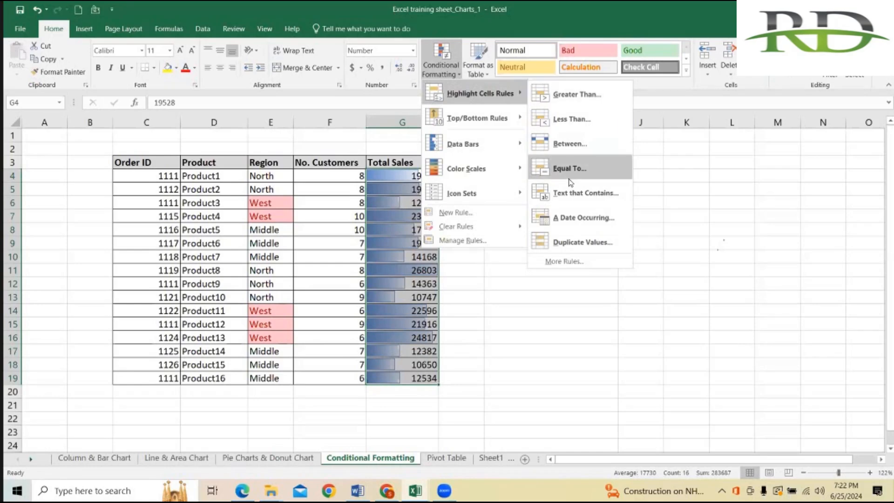
{"action": "left_click", "coordinate": [471, 214]}
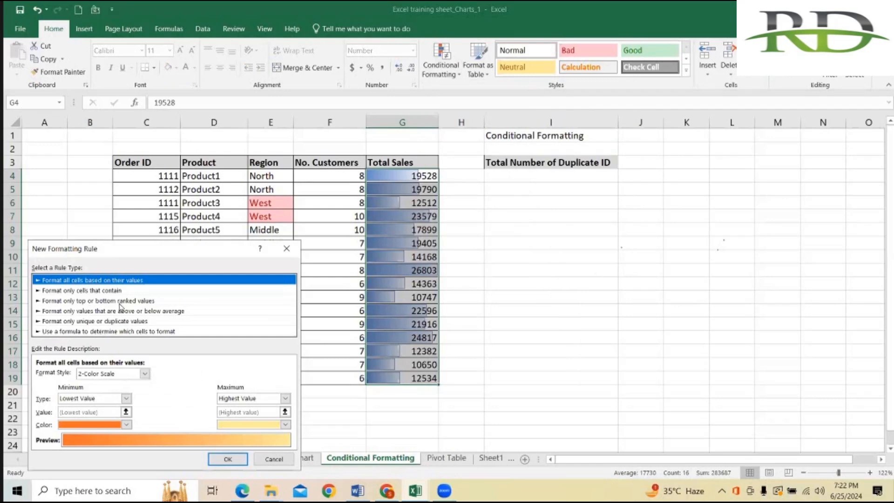
{"action": "left_click", "coordinate": [119, 331]}
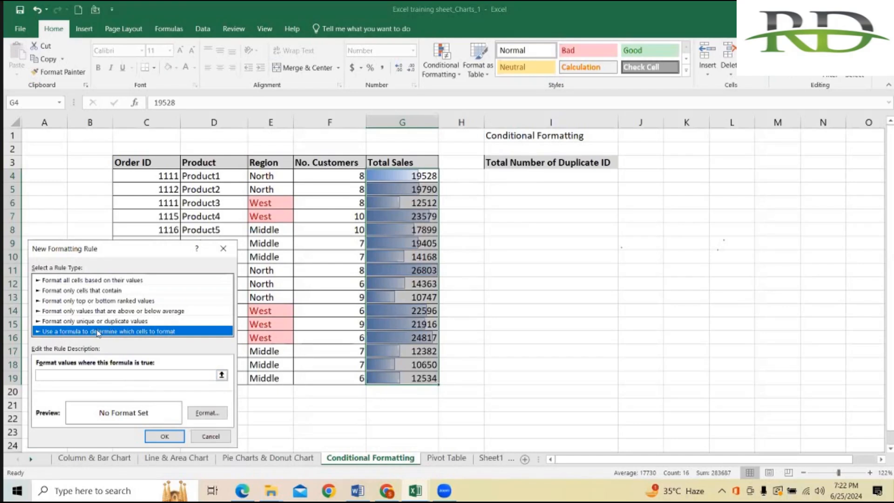
{"action": "left_click", "coordinate": [65, 375]}
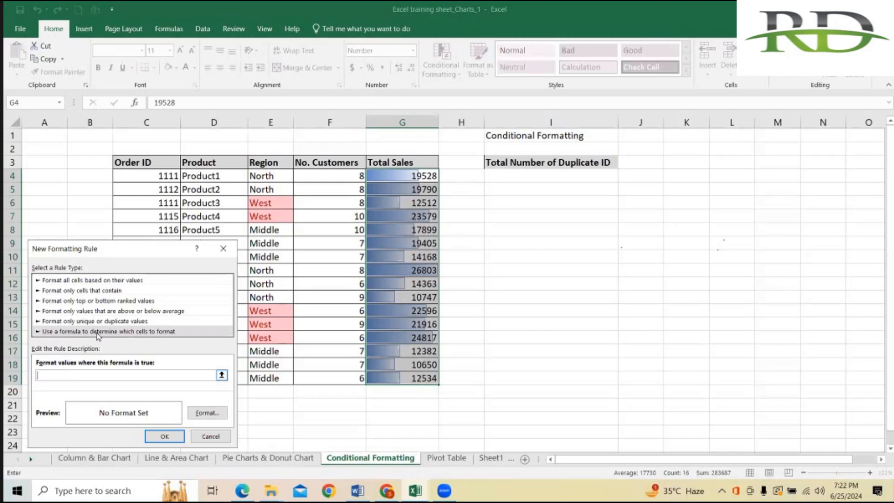
{"action": "left_click", "coordinate": [223, 248]}
{"action": "left_click", "coordinate": [512, 234]}
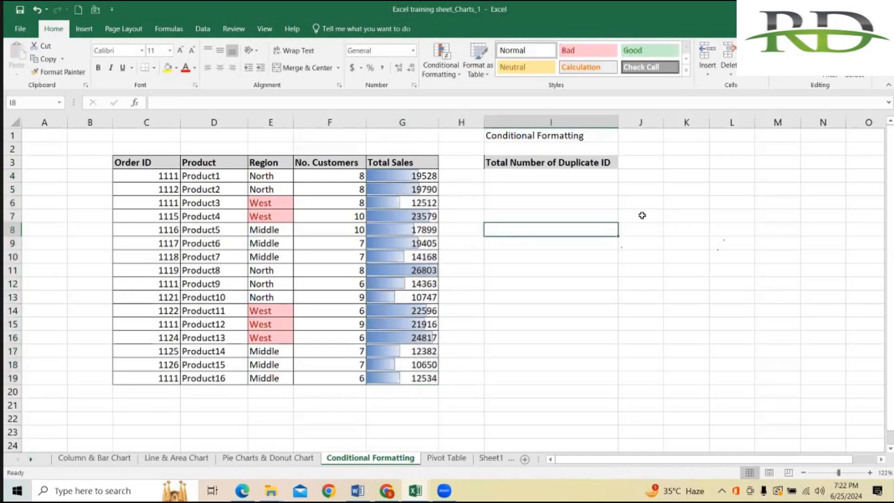
{"action": "left_click", "coordinate": [642, 215]}
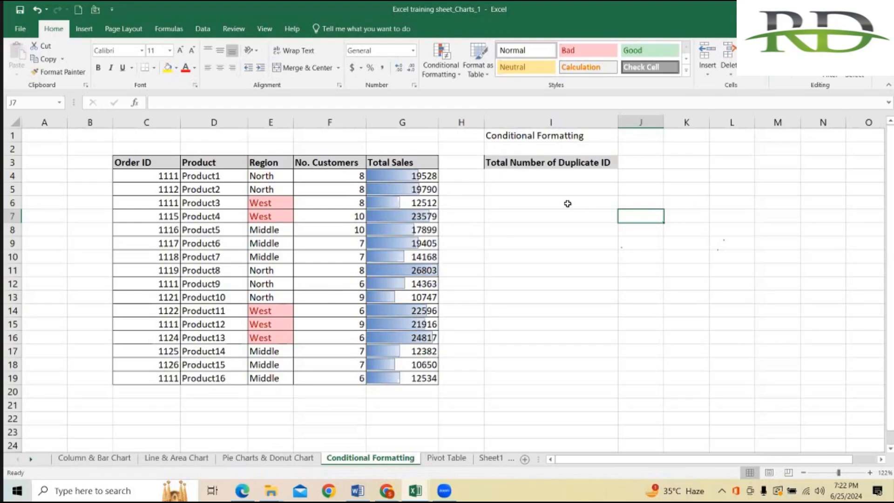
{"action": "key", "text": "Right"}
{"action": "key", "text": "Up"}
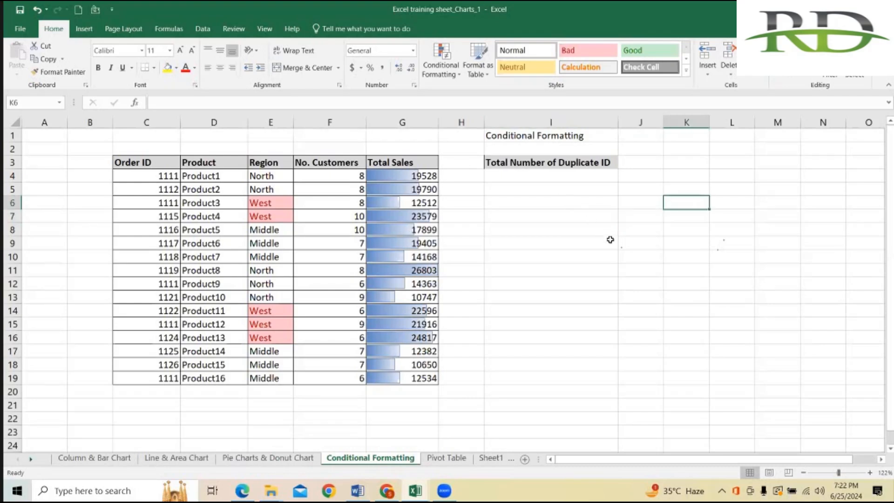
{"action": "left_click", "coordinate": [636, 204]}
{"action": "key", "text": "Right"}
{"action": "key", "text": "Left"}
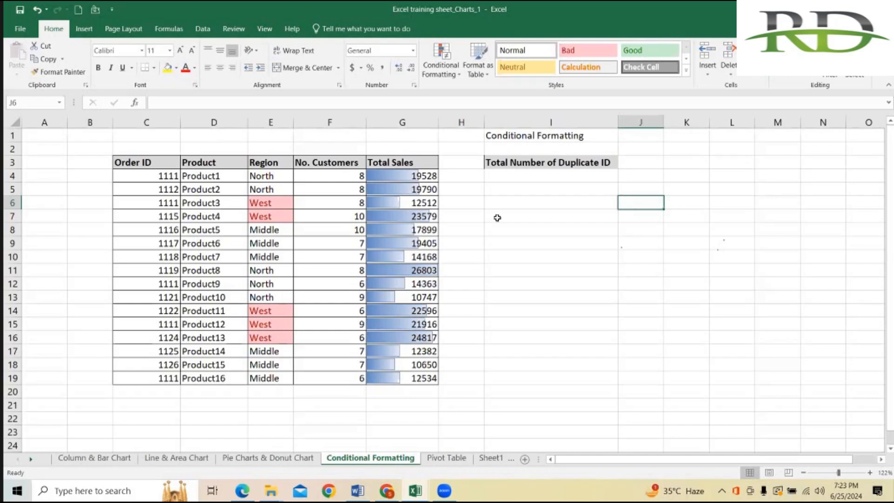
{"action": "left_click", "coordinate": [599, 219]}
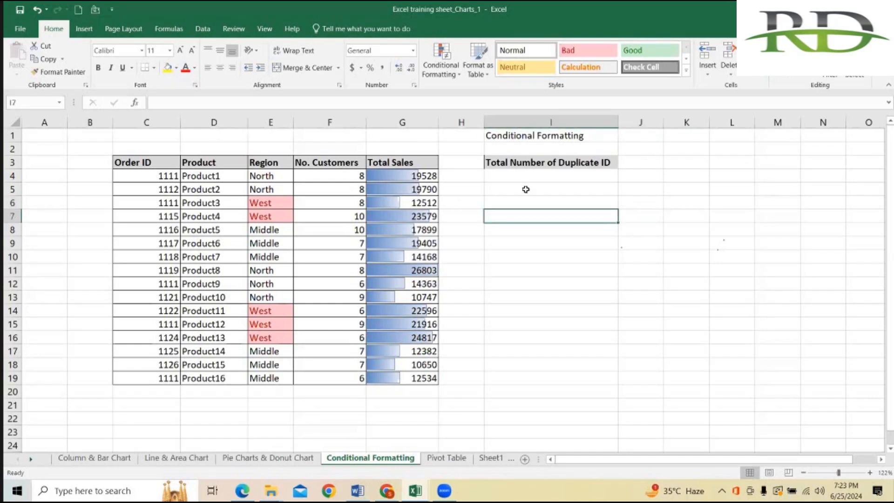
{"action": "left_click_drag", "start_coordinate": [397, 177], "coordinate": [396, 377]}
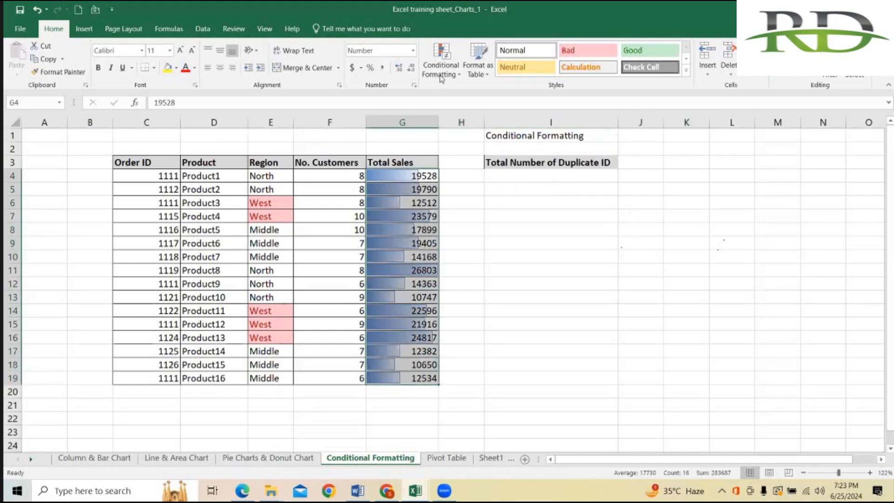
{"action": "left_click", "coordinate": [563, 203]}
{"action": "left_click", "coordinate": [621, 192]}
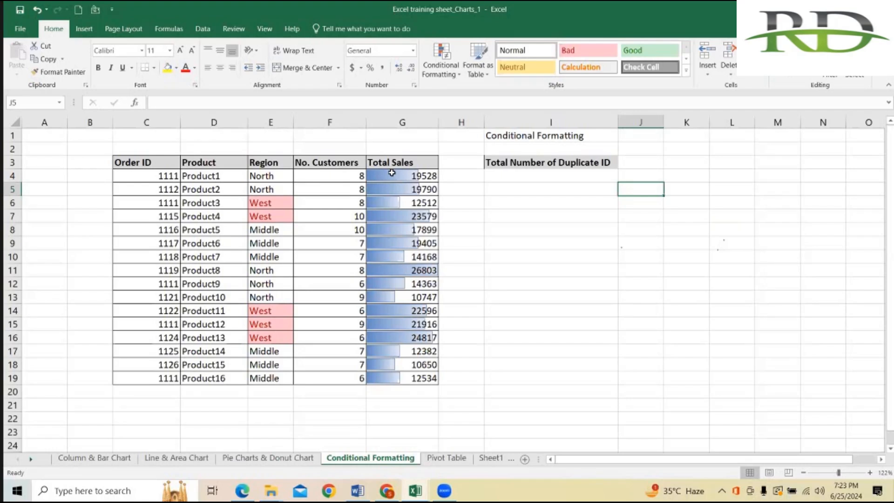
{"action": "left_click", "coordinate": [608, 275]}
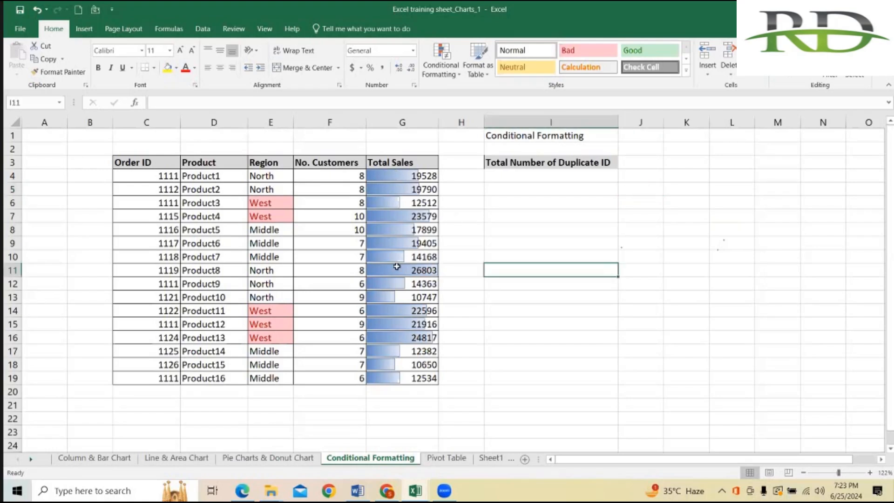
- Clear the Region highlighting and Total Sales data bars by removing conditional formatting rules from the entire sheet
{"action": "left_click_drag", "start_coordinate": [394, 176], "coordinate": [401, 378]}
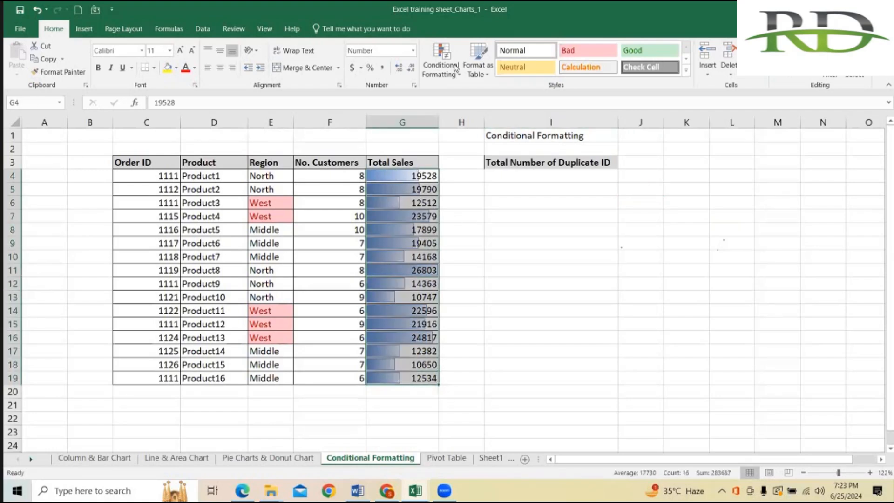
{"action": "left_click", "coordinate": [454, 69]}
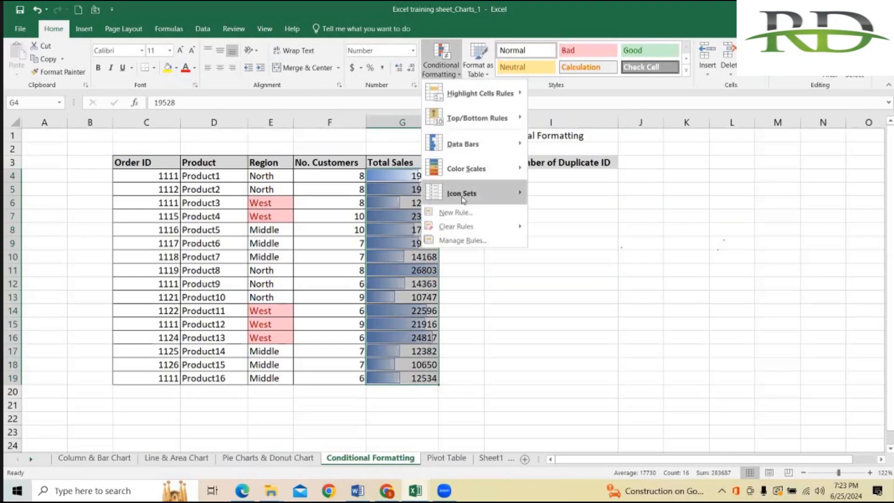
{"action": "mouse_move", "coordinate": [464, 228]}
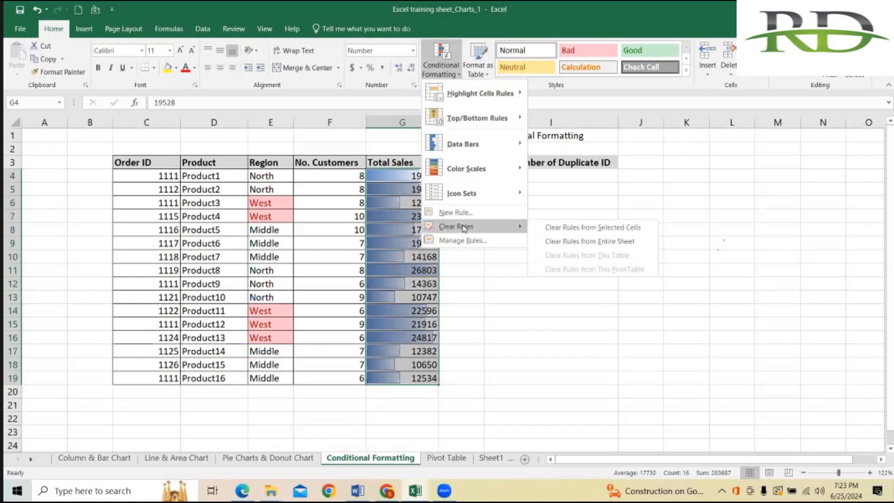
{"action": "left_click", "coordinate": [568, 242]}
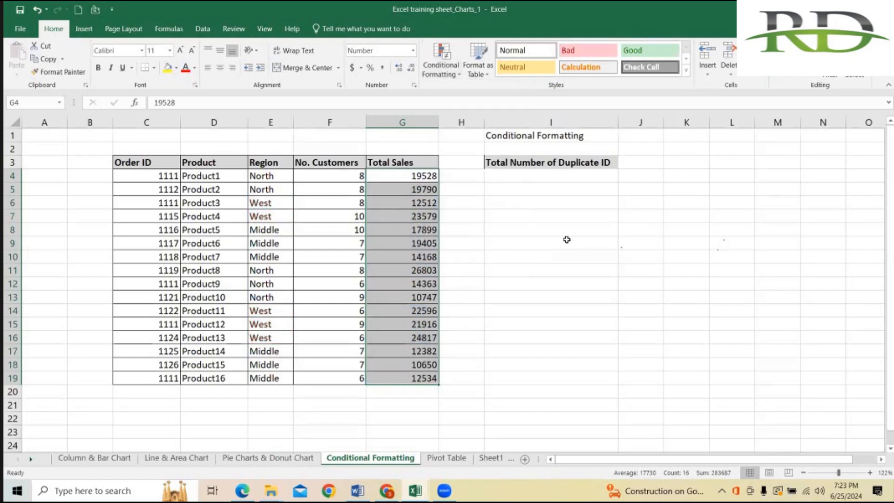
{"action": "left_click", "coordinate": [566, 239]}
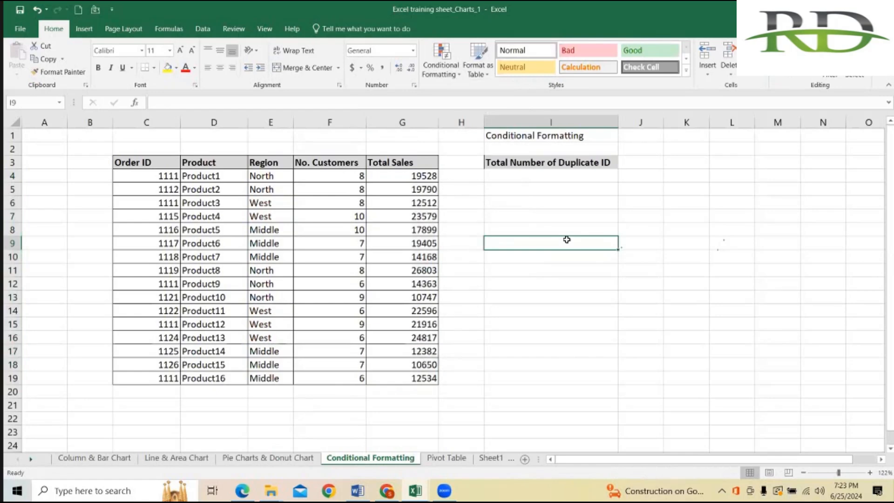
- Apply blue Gradient Fill data bars to the Total Sales values in G4:G19
{"action": "left_click", "coordinate": [692, 243]}
{"action": "left_click_drag", "start_coordinate": [402, 176], "coordinate": [409, 378]}
{"action": "left_click", "coordinate": [440, 70]}
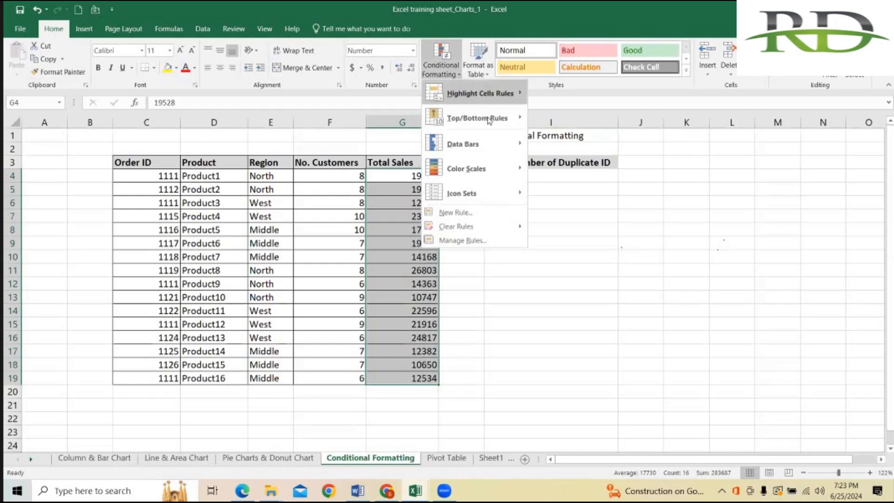
{"action": "mouse_move", "coordinate": [488, 142]}
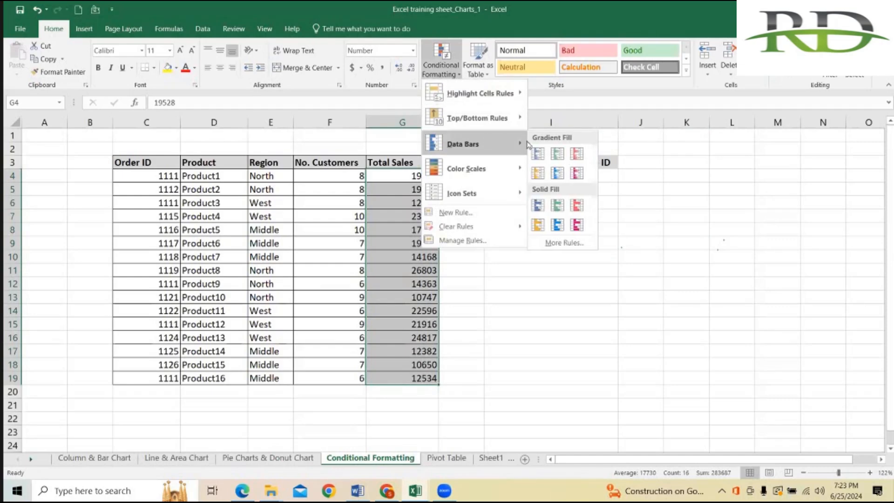
{"action": "left_click", "coordinate": [538, 154]}
{"action": "left_click", "coordinate": [551, 256]}
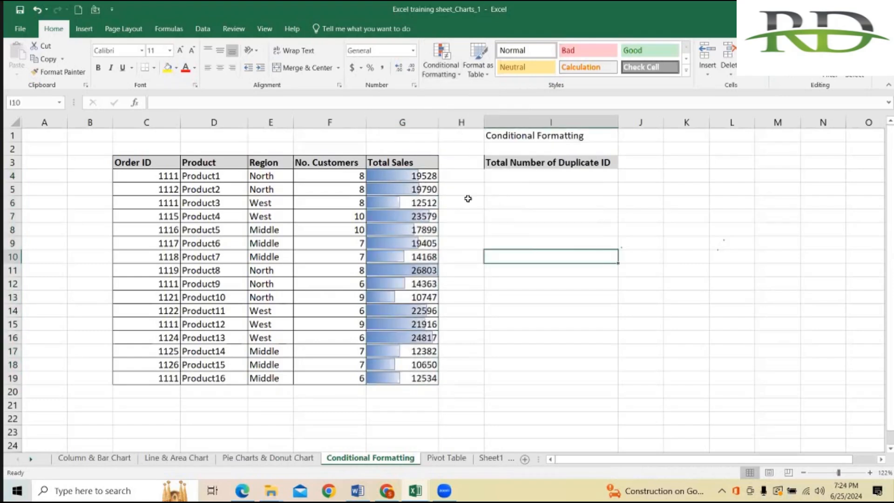
{"action": "left_click", "coordinate": [589, 231]}
- Examine the Color Scales and Data Bars options for the Total Sales values in G4:G19, plus the available Insert commands
{"action": "left_click_drag", "start_coordinate": [396, 176], "coordinate": [407, 378]}
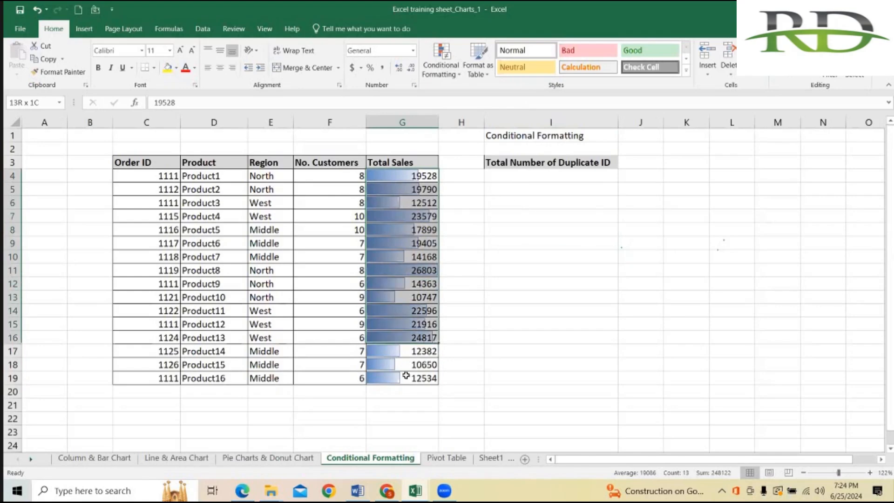
{"action": "left_click", "coordinate": [435, 72]}
{"action": "mouse_move", "coordinate": [483, 168]}
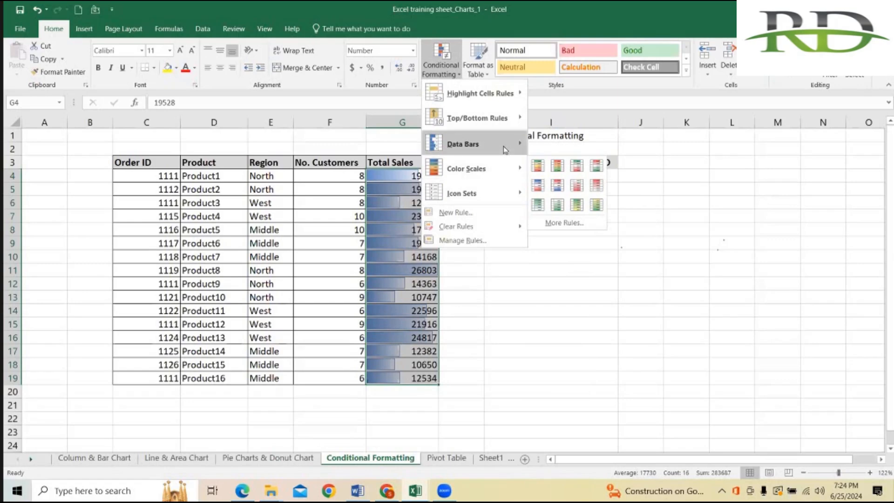
{"action": "mouse_move", "coordinate": [504, 149]}
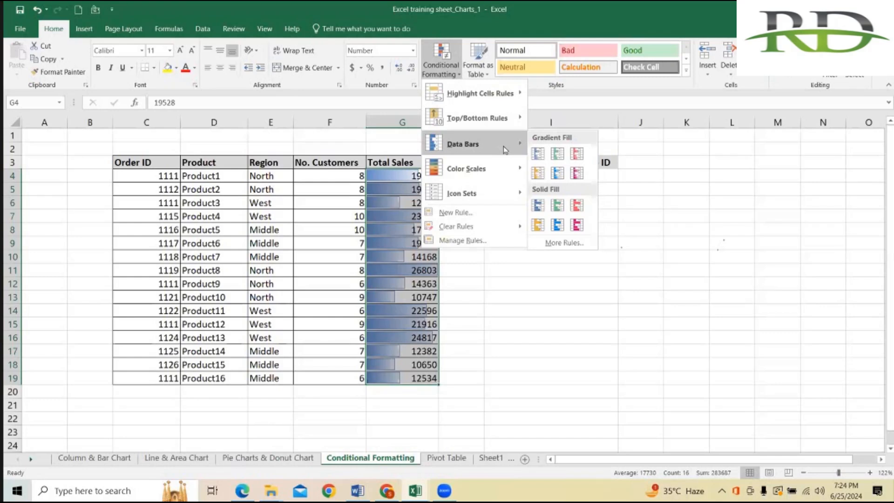
{"action": "left_click", "coordinate": [697, 296]}
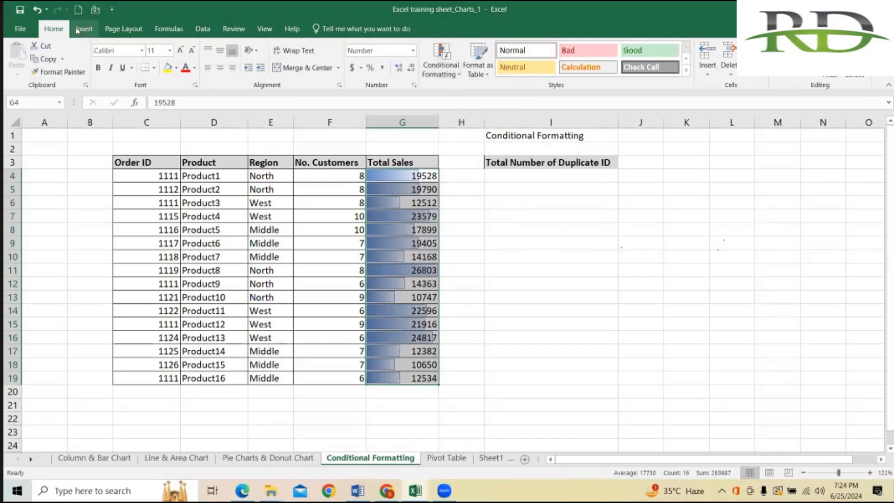
{"action": "scroll", "coordinate": [163, 43], "scroll_direction": "down", "scroll_amount": 1}
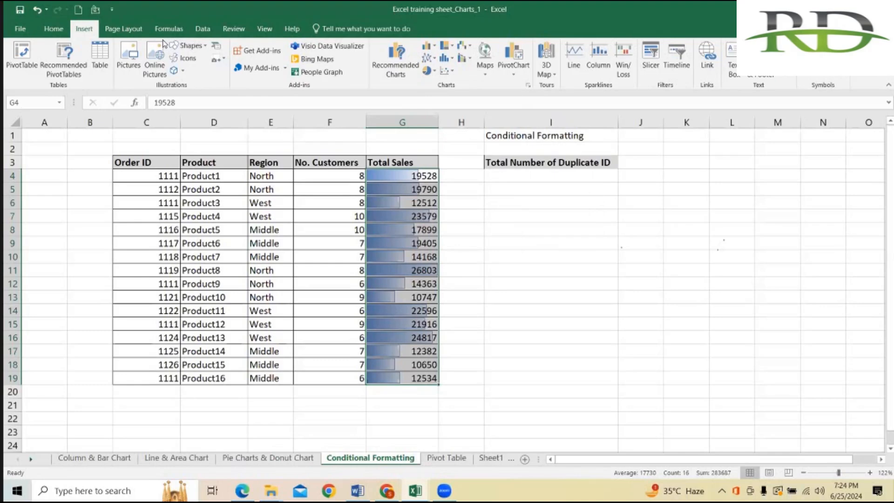
{"action": "left_click", "coordinate": [588, 53]}
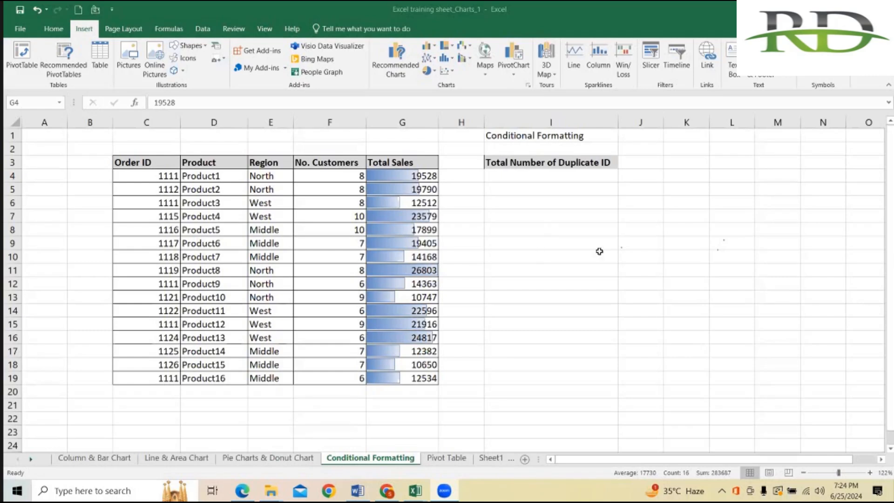
- Remove the Total Sales data bars by clearing conditional formatting rules from the entire sheet
{"action": "left_click", "coordinate": [557, 225]}
{"action": "left_click_drag", "start_coordinate": [424, 176], "coordinate": [410, 377]}
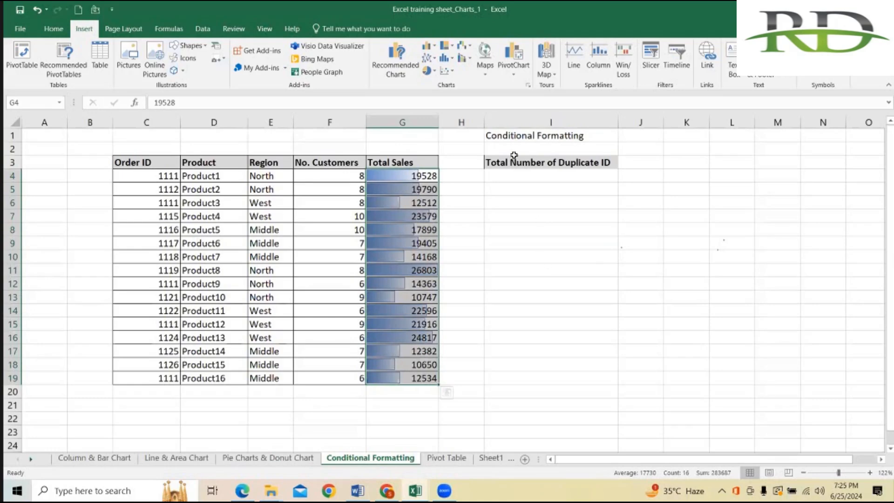
{"action": "left_click", "coordinate": [52, 29]}
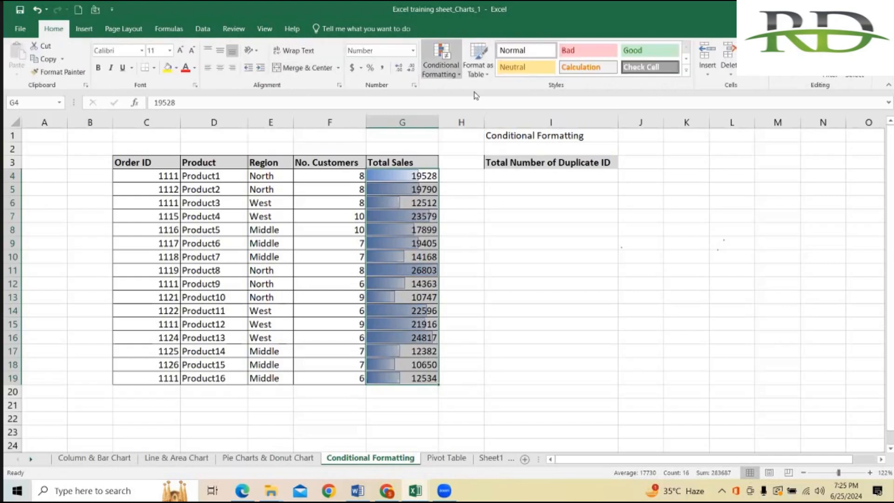
{"action": "left_click", "coordinate": [453, 74]}
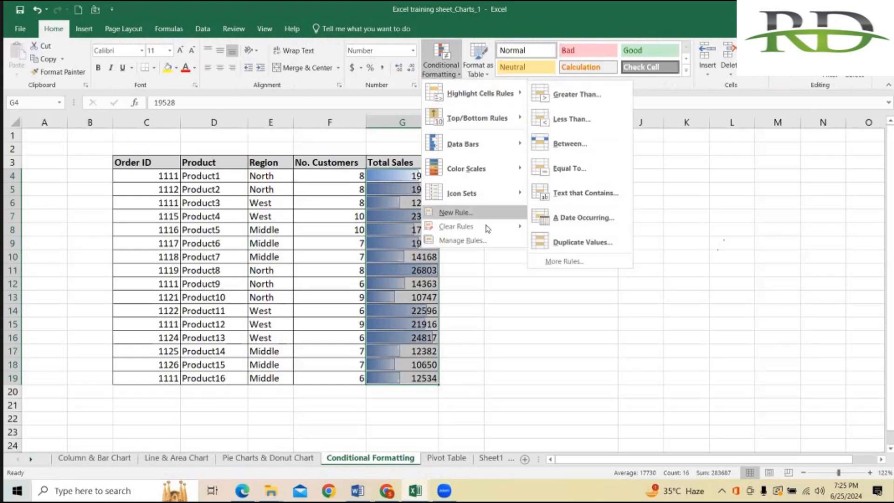
{"action": "mouse_move", "coordinate": [512, 227]}
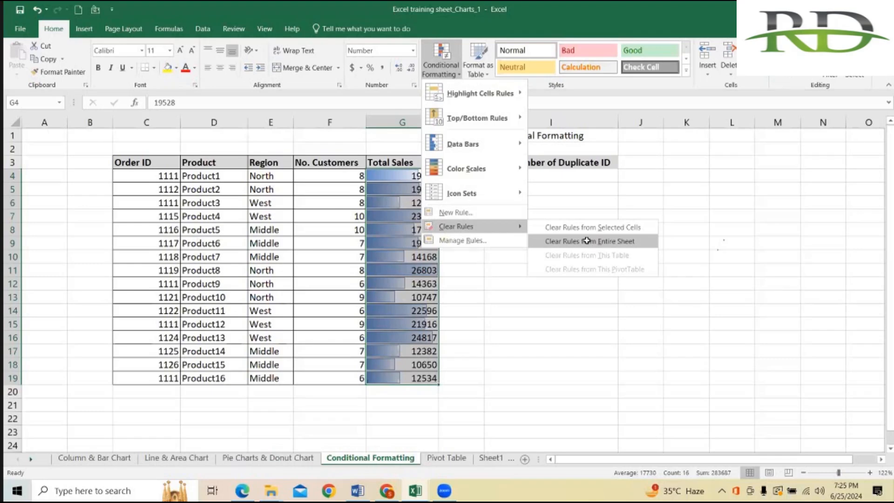
{"action": "left_click", "coordinate": [589, 242]}
- Apply a red-yellow-green color scale to the Total Sales values in G4:G19, with red marking the highest values
{"action": "left_click", "coordinate": [441, 65]}
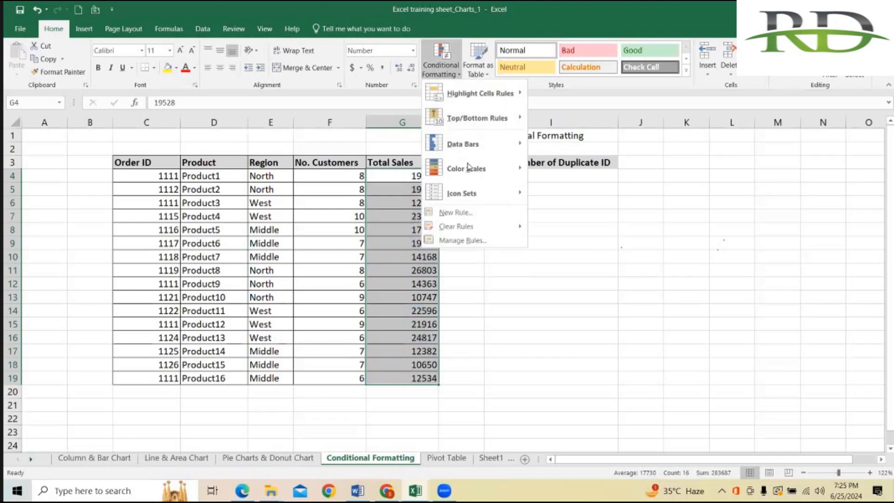
{"action": "mouse_move", "coordinate": [471, 149]}
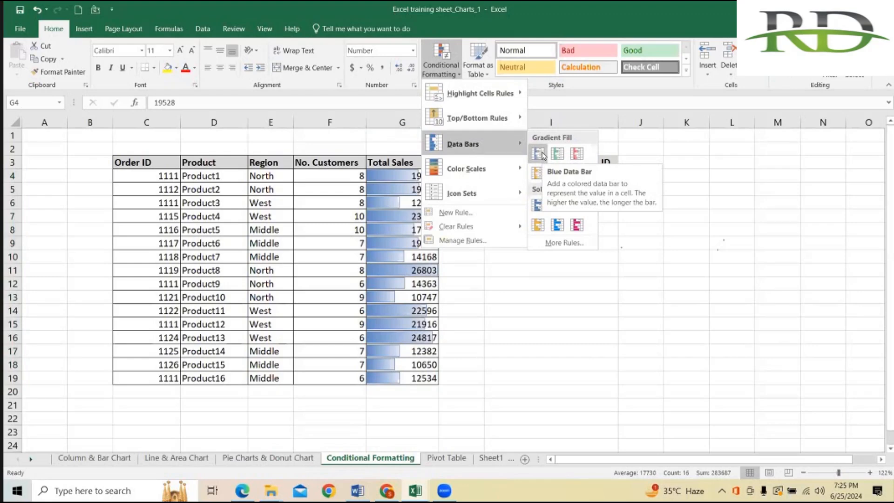
{"action": "mouse_move", "coordinate": [496, 178]}
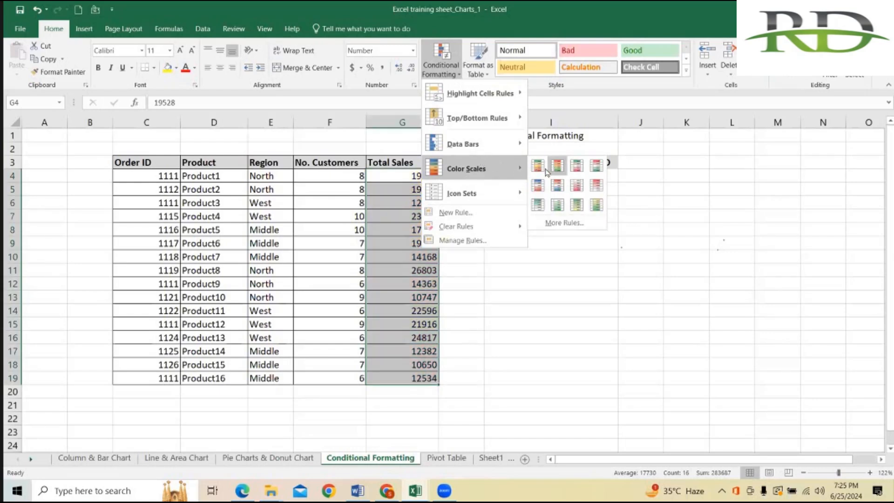
{"action": "left_click", "coordinate": [566, 168]}
{"action": "left_click", "coordinate": [546, 298]}
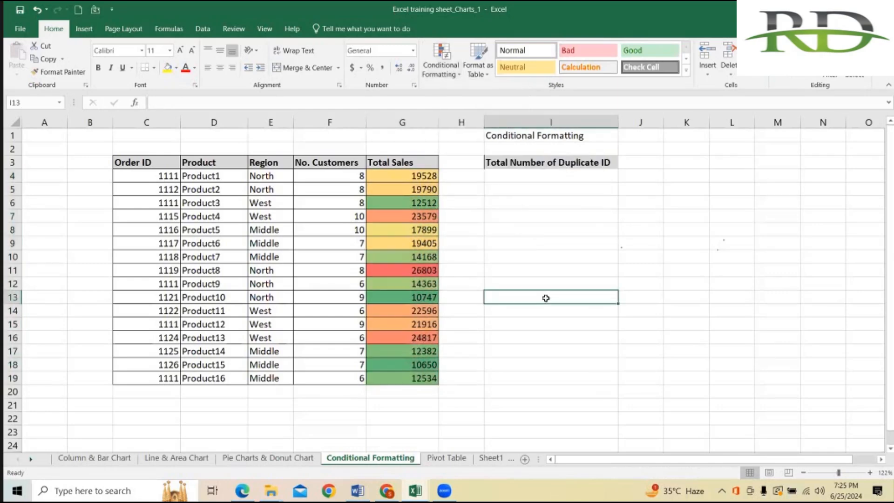
{"action": "left_click", "coordinate": [672, 265]}
{"action": "left_click", "coordinate": [628, 205]}
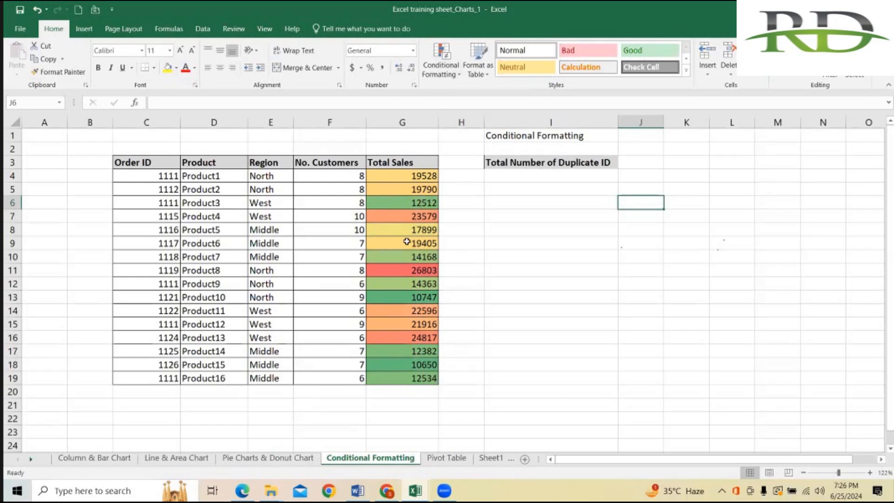
{"action": "left_click", "coordinate": [409, 257]}
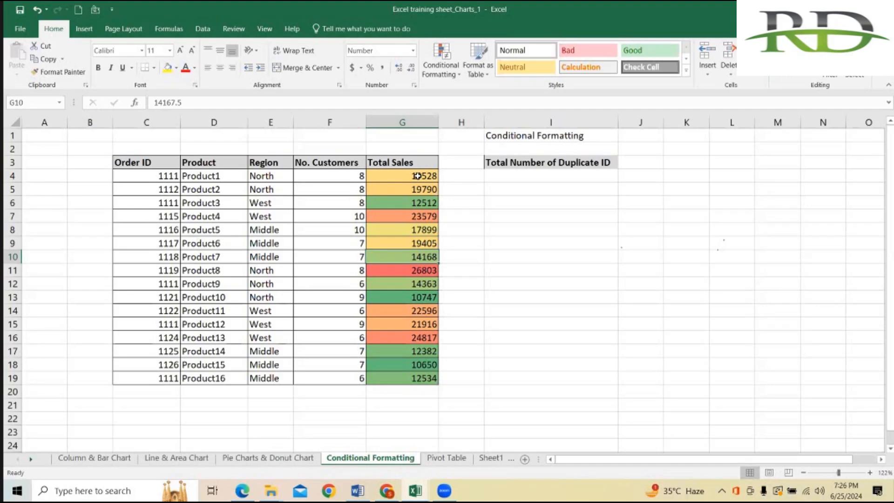
{"action": "left_click", "coordinate": [576, 227]}
{"action": "left_click", "coordinate": [640, 204]}
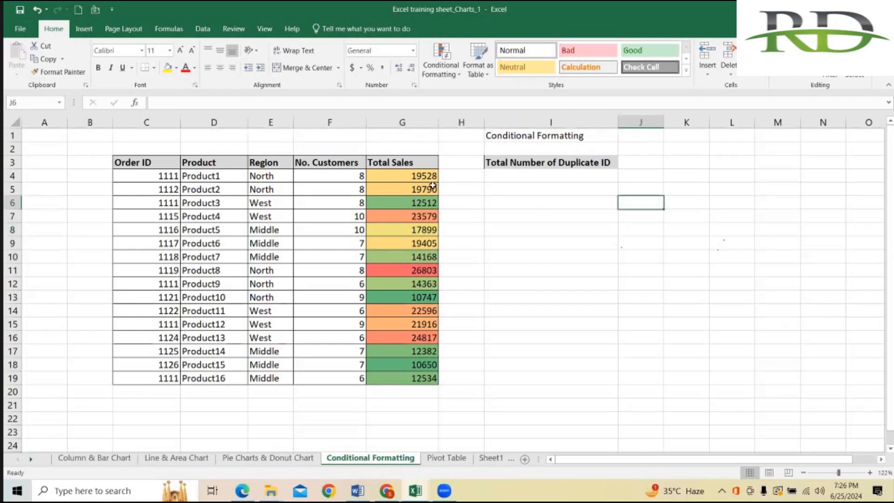
- Remove the Total Sales color scale by clearing conditional formatting rules from the entire sheet
{"action": "left_click", "coordinate": [408, 173]}
{"action": "key", "text": "shift+Down"}
{"action": "key", "text": "shift+Down"}
{"action": "key", "text": "shift+Down"}
{"action": "key", "text": "shift+Down"}
{"action": "key", "text": "shift+Down"}
{"action": "key", "text": "shift+Down"}
{"action": "key", "text": "shift+Down"}
{"action": "key", "text": "shift+Down"}
{"action": "key", "text": "shift+Down"}
{"action": "key", "text": "shift+Down"}
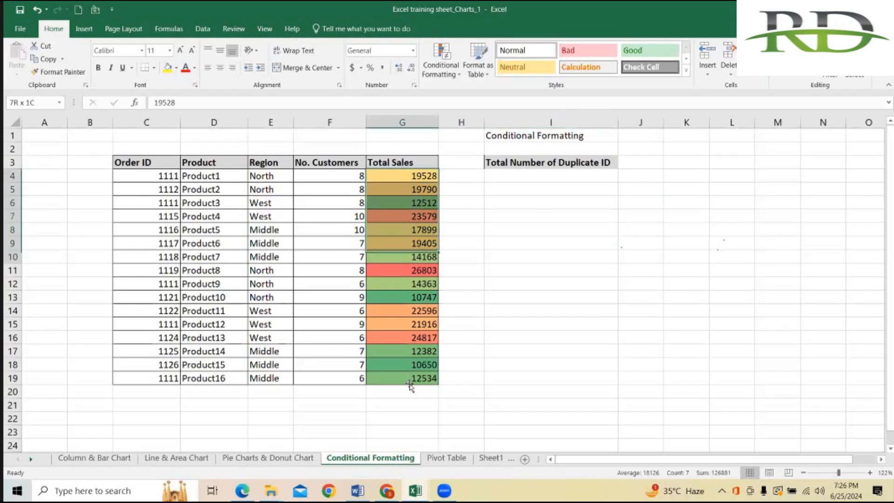
{"action": "left_click_drag", "start_coordinate": [460, 80], "coordinate": [446, 391]}
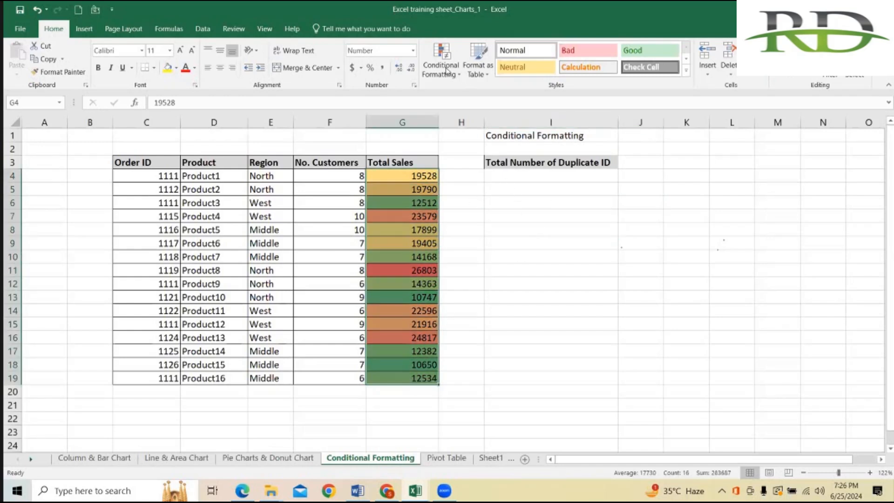
{"action": "left_click", "coordinate": [441, 70]}
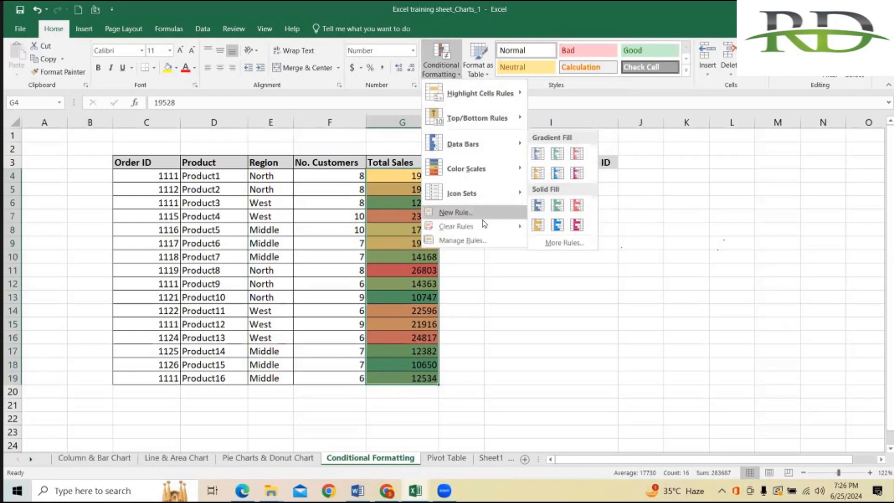
{"action": "mouse_move", "coordinate": [480, 226]}
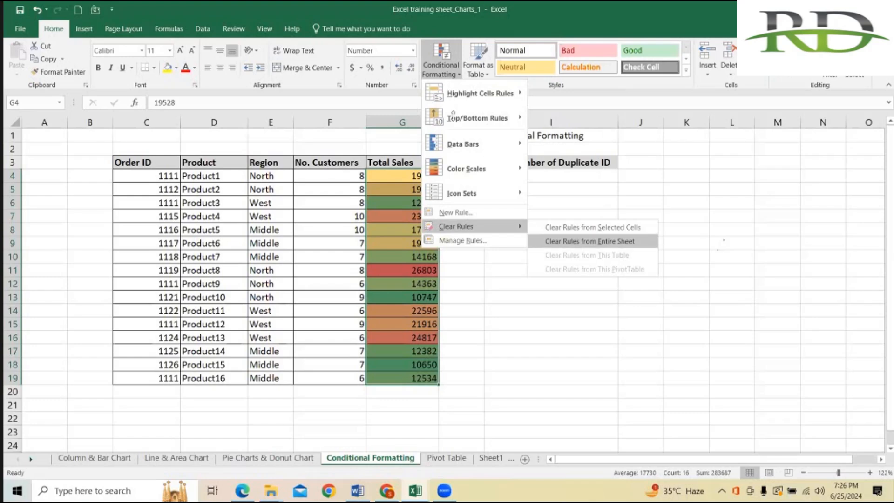
{"action": "left_click", "coordinate": [577, 242]}
{"action": "left_click", "coordinate": [441, 65]}
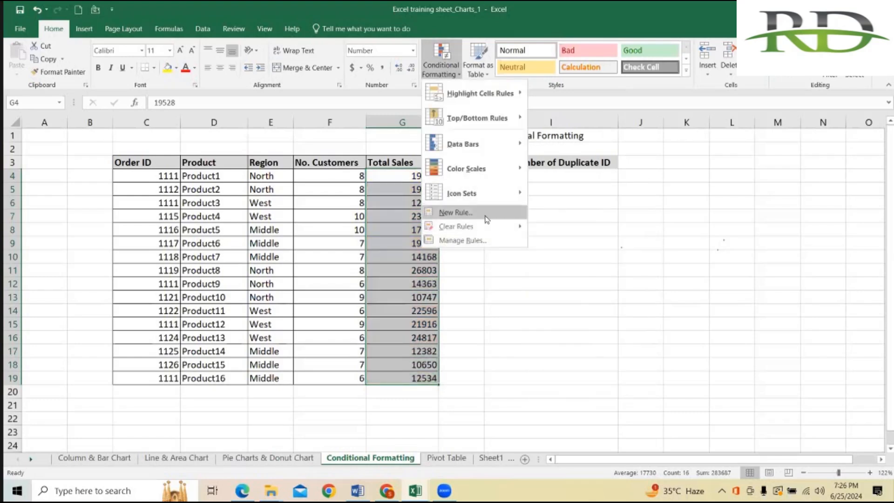
{"action": "left_click", "coordinate": [470, 239]}
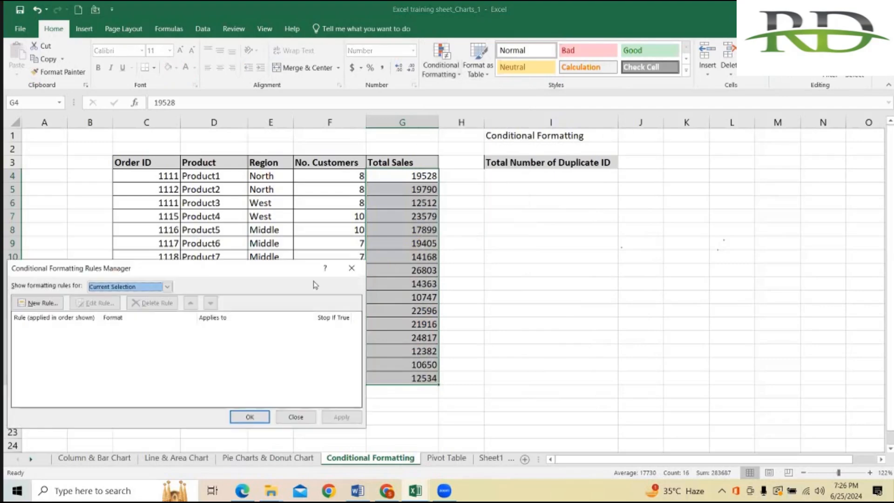
{"action": "left_click", "coordinate": [351, 268]}
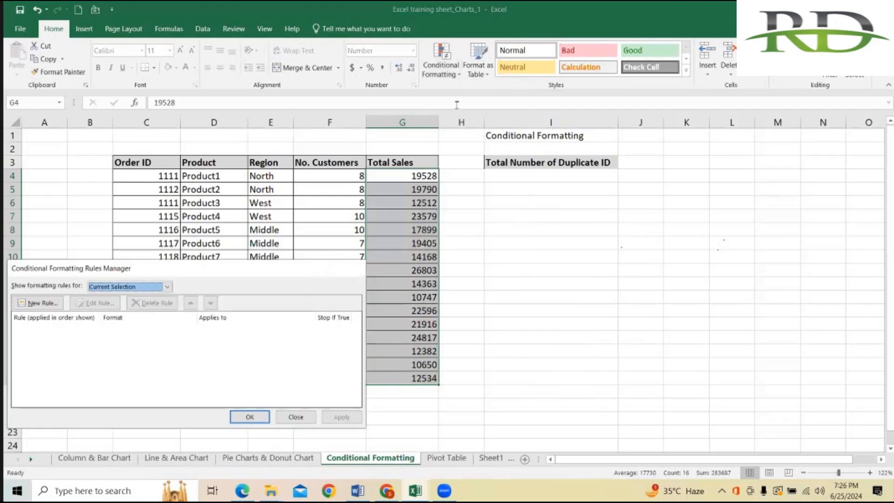
- Create a 2-Color Scale rule for G4:G19 with both types set to Number, minimum 0 and maximum 10000
{"action": "left_click", "coordinate": [440, 65]}
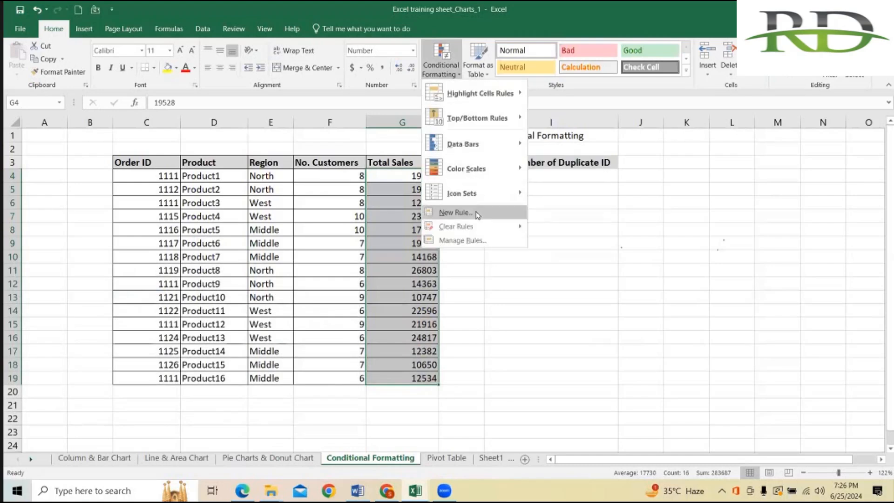
{"action": "key", "text": "Escape"}
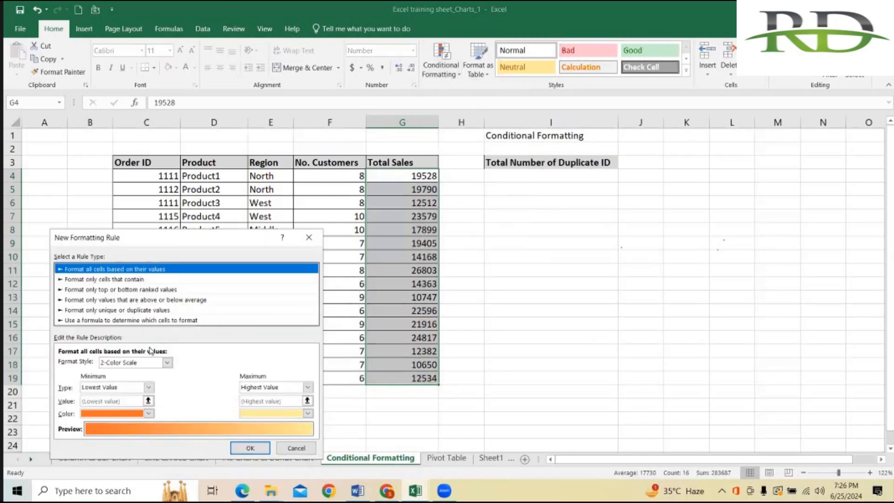
{"action": "left_click", "coordinate": [148, 388]}
{"action": "left_click", "coordinate": [131, 406]}
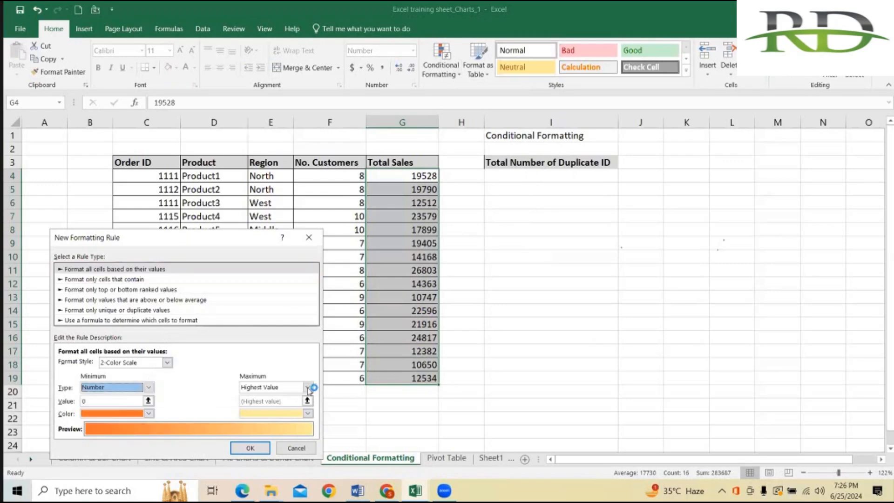
{"action": "left_click", "coordinate": [307, 388]}
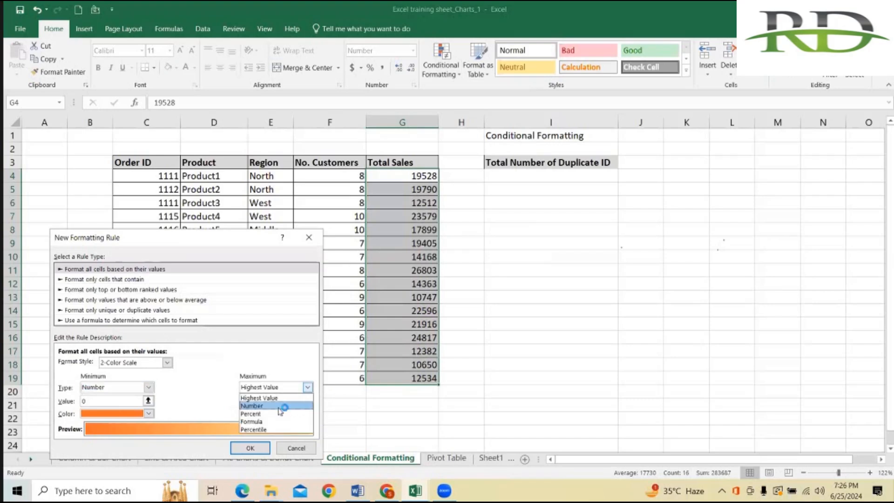
{"action": "left_click", "coordinate": [283, 406]}
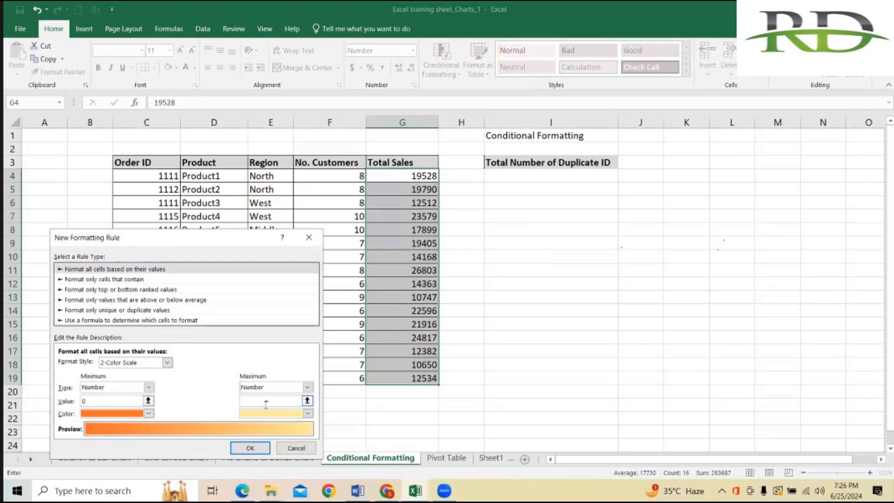
{"action": "type", "text": "10000"}
{"action": "key", "text": "Return"}
{"action": "left_click", "coordinate": [519, 355]}
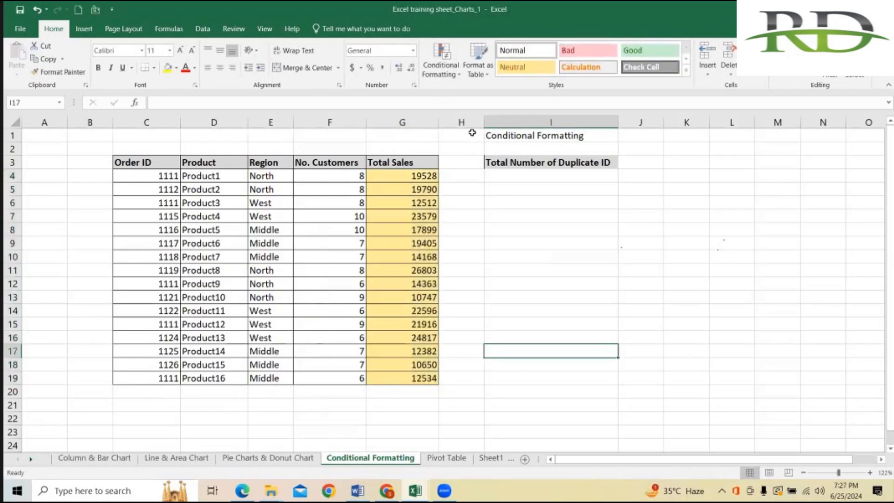
- Remove the Total Sales 2-Color Scale rule by clearing conditional formatting from the entire sheet
{"action": "left_click", "coordinate": [443, 71]}
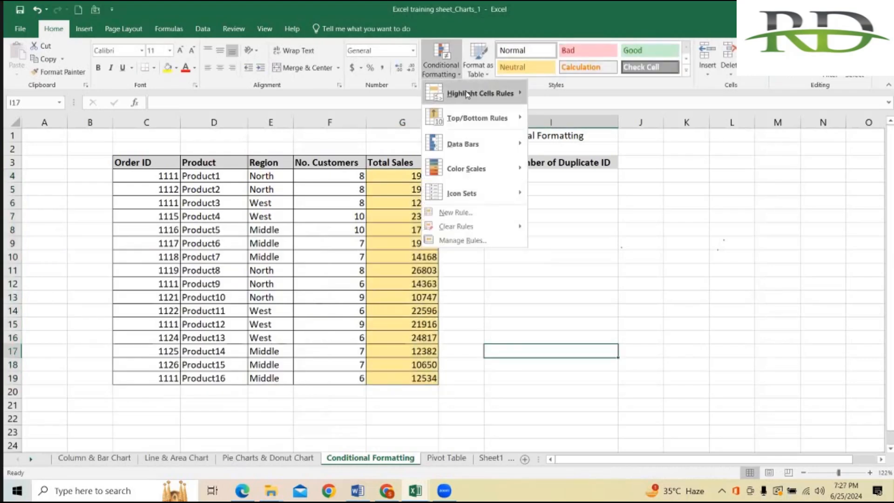
{"action": "mouse_move", "coordinate": [480, 226]}
{"action": "left_click", "coordinate": [571, 241]}
- Start a new 3-Color Scale formatting rule for cell I17 with a minimum of type Number and value 30
{"action": "left_click", "coordinate": [432, 75]}
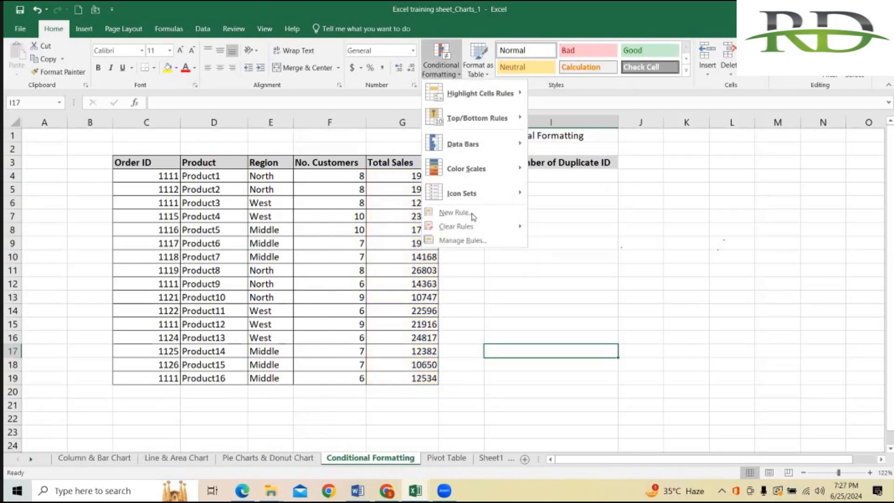
{"action": "left_click", "coordinate": [470, 214]}
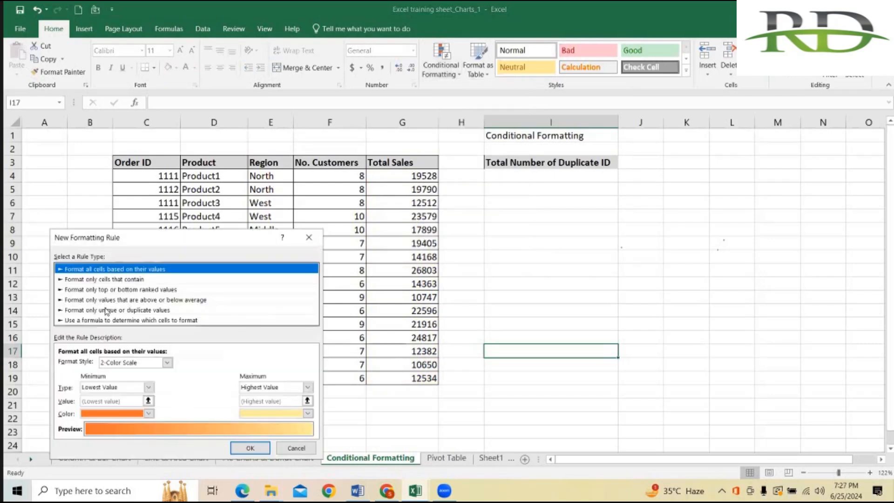
{"action": "left_click", "coordinate": [166, 362]}
{"action": "left_click", "coordinate": [129, 382]}
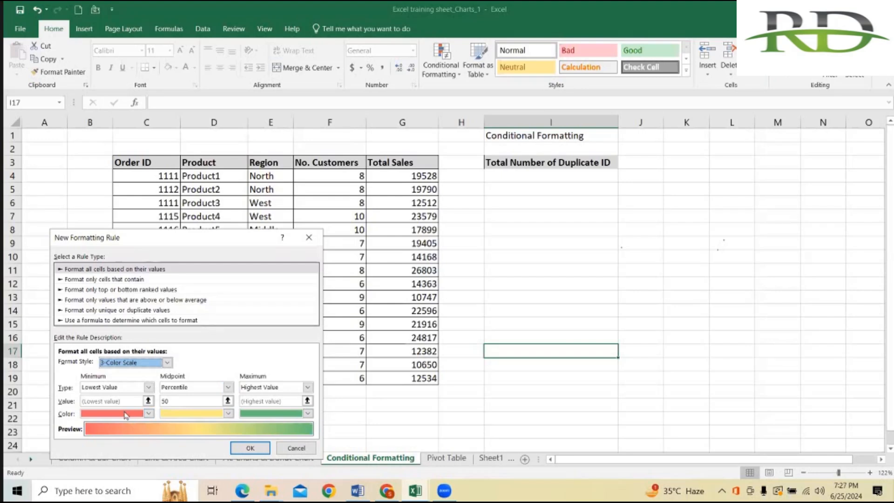
{"action": "left_click", "coordinate": [149, 387]}
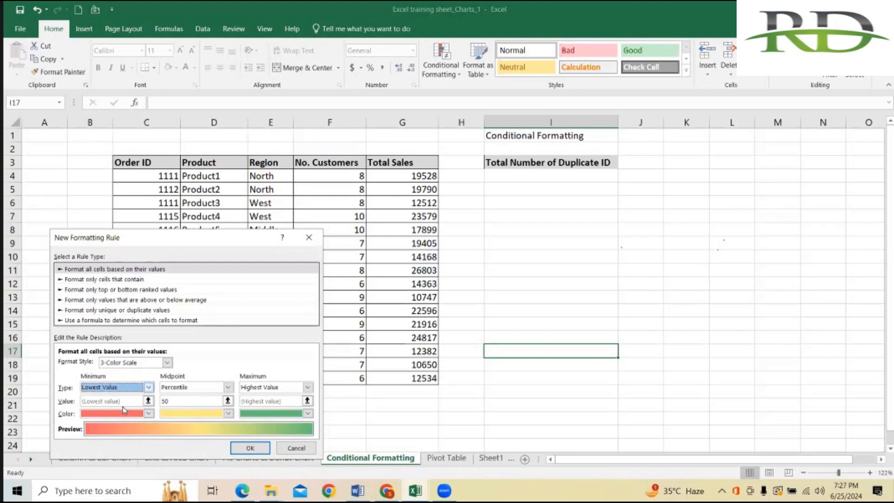
{"action": "left_click", "coordinate": [149, 387]}
{"action": "key", "text": "Down"}
{"action": "key", "text": "Return"}
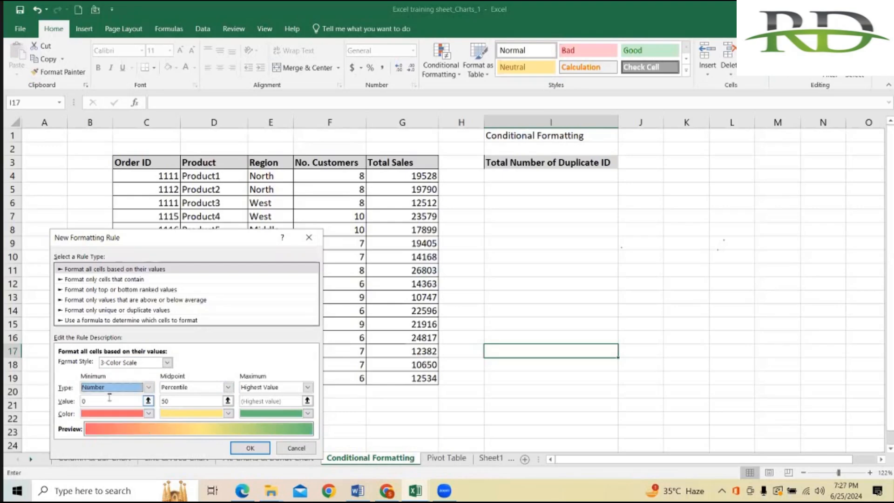
{"action": "key", "text": "Tab"}
{"action": "key", "text": "BackSpace"}
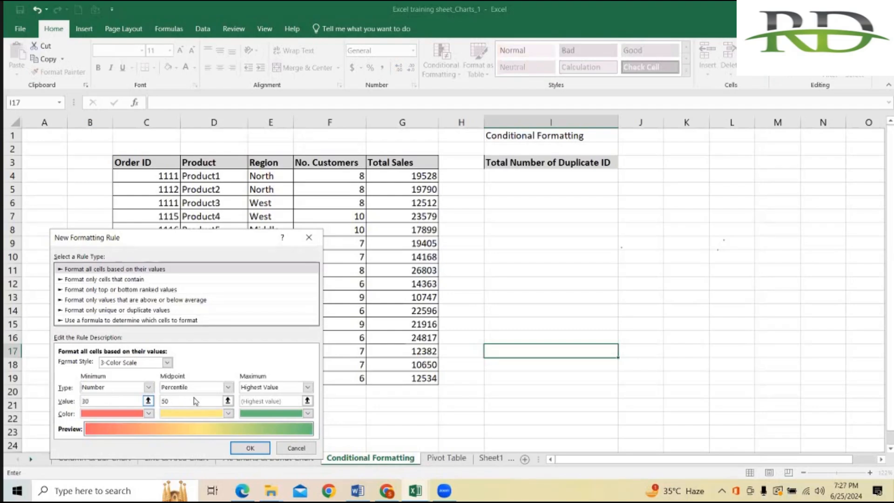
- Set the rule's midpoint to type Number with value 10000 and change the minimum value to 5000
{"action": "left_click", "coordinate": [228, 387]}
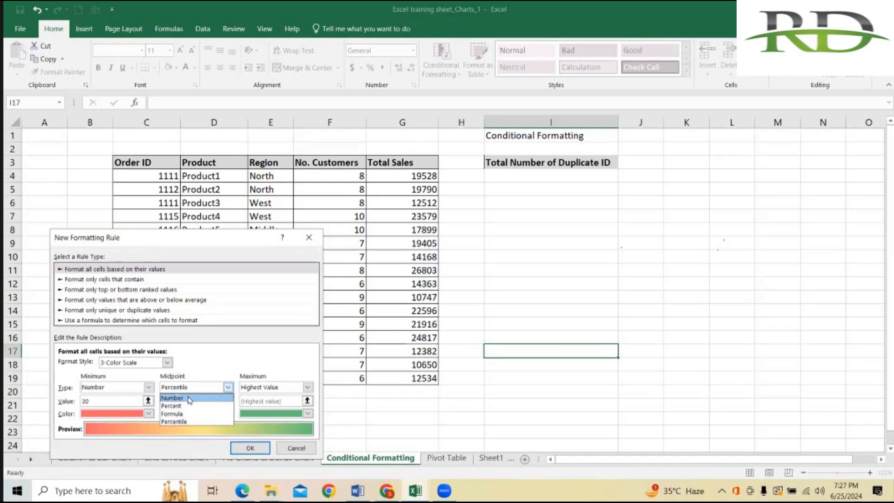
{"action": "left_click", "coordinate": [184, 398]}
{"action": "left_click", "coordinate": [184, 400]}
{"action": "key", "text": "BackSpace"}
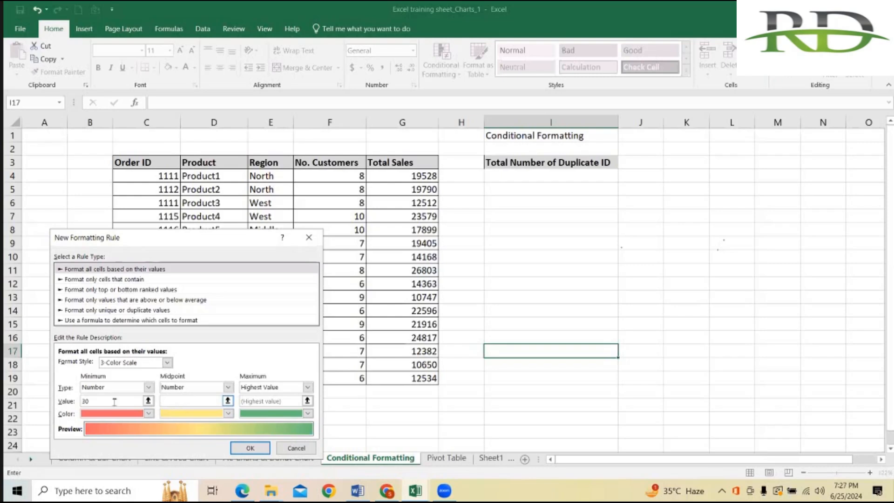
{"action": "left_click", "coordinate": [101, 400]}
{"action": "key", "text": "BackSpace"}
{"action": "key", "text": "BackSpace"}
{"action": "type", "text": "50000"}
{"action": "key", "text": "BackSpace"}
{"action": "left_click", "coordinate": [187, 402]}
{"action": "type", "text": "10000"}
- Set the maximum to type Number with value 12000 and apply the 3-Color Scale rule to I17
{"action": "left_click", "coordinate": [307, 387]}
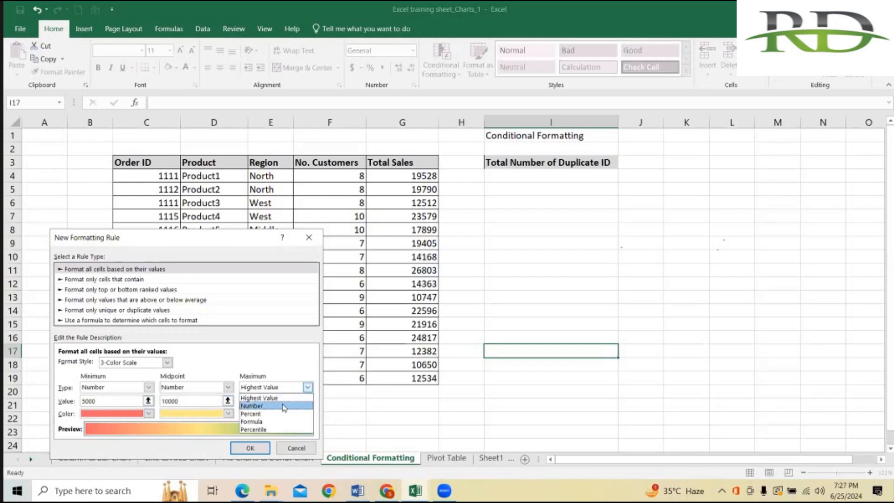
{"action": "left_click", "coordinate": [279, 407]}
{"action": "left_click", "coordinate": [269, 401]}
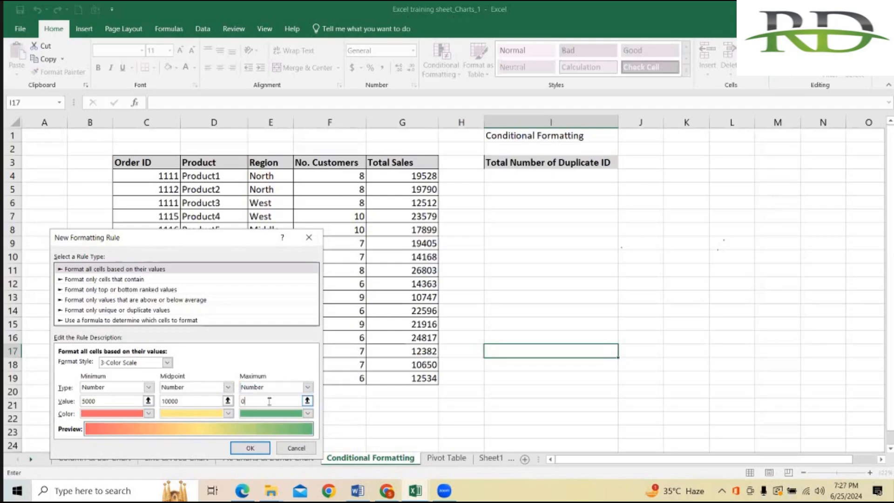
{"action": "type", "text": "12000"}
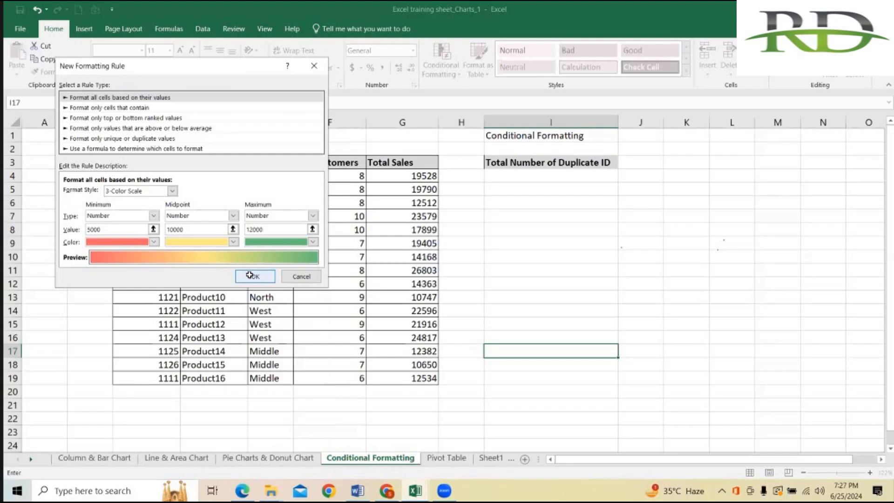
{"action": "left_click", "coordinate": [252, 276]}
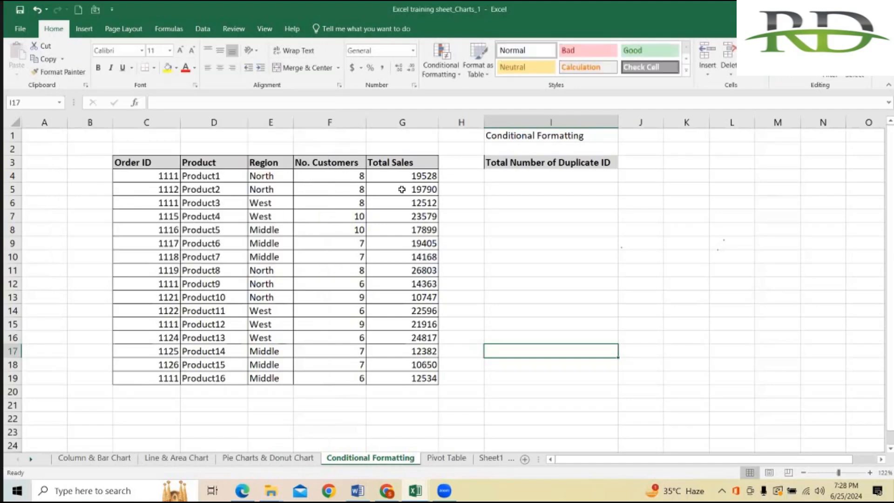
- Start a new 3-Color Scale formatting rule for the Total Sales values in G4:G19
{"action": "left_click_drag", "start_coordinate": [398, 176], "coordinate": [399, 392]}
{"action": "left_click", "coordinate": [547, 311]}
{"action": "left_click_drag", "start_coordinate": [402, 177], "coordinate": [407, 385]}
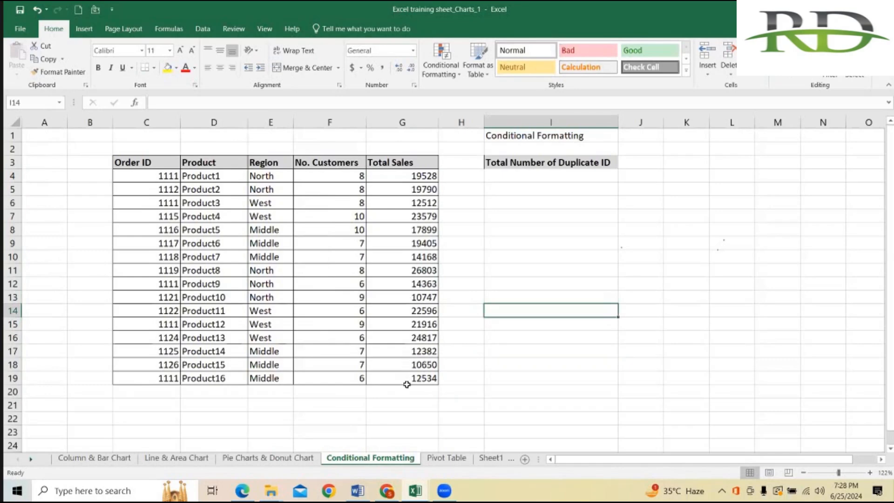
{"action": "left_click", "coordinate": [441, 65]}
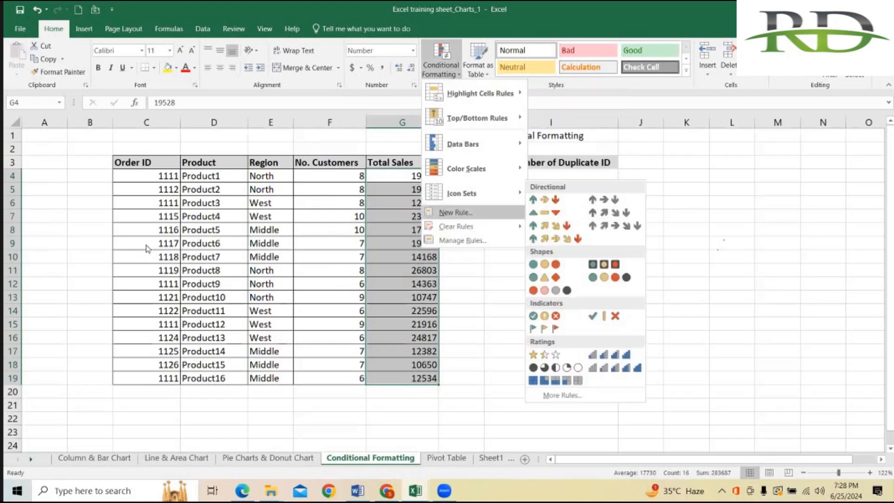
{"action": "left_click", "coordinate": [468, 212]}
{"action": "left_click", "coordinate": [172, 191]}
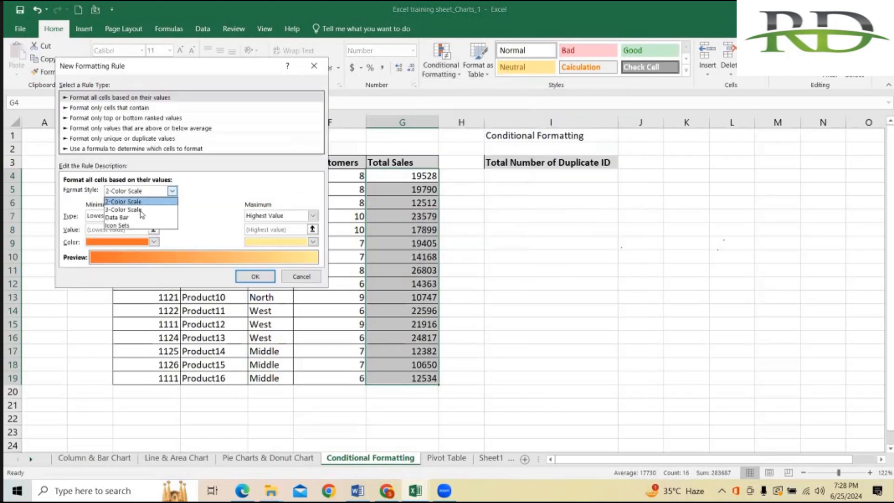
{"action": "left_click", "coordinate": [139, 209]}
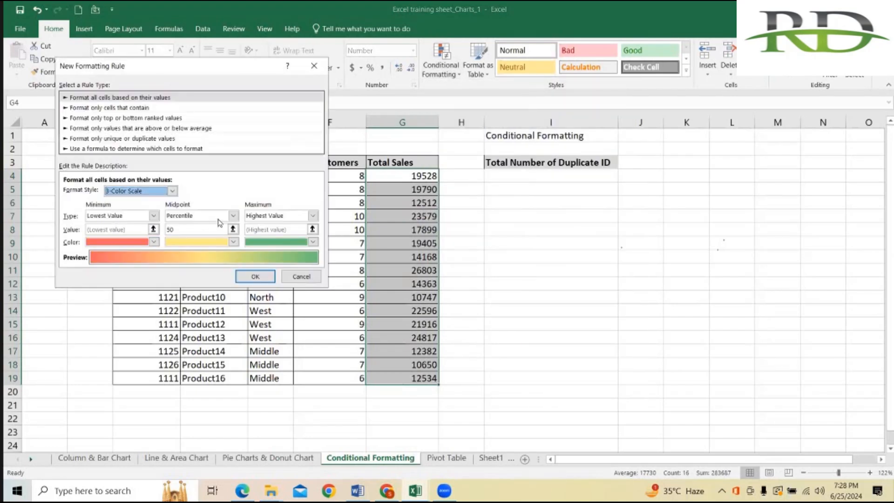
- Set the midpoint and minimum types of the Total Sales rule to Number and clear the minimum value
{"action": "left_click", "coordinate": [202, 216]}
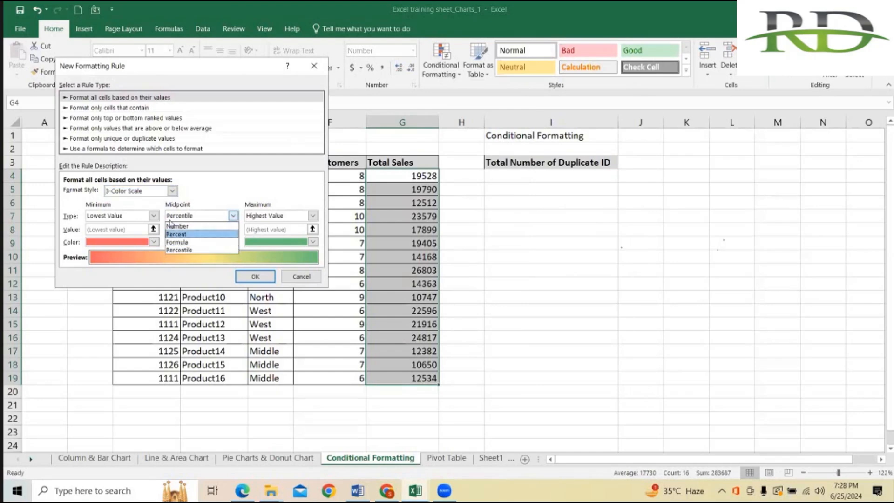
{"action": "left_click", "coordinate": [178, 226]}
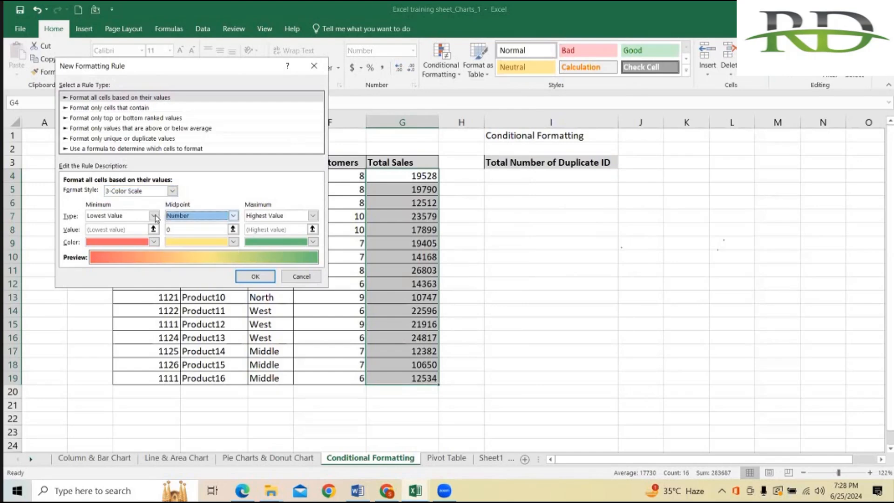
{"action": "left_click", "coordinate": [222, 216]}
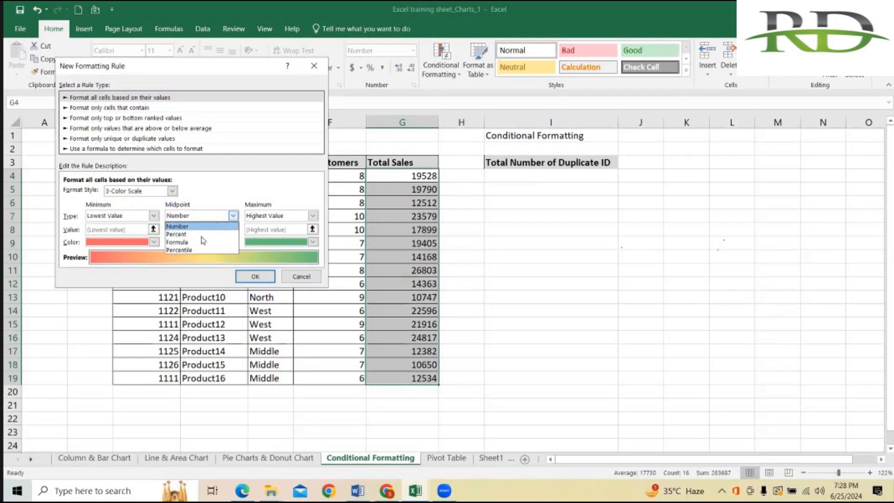
{"action": "left_click", "coordinate": [155, 217]}
{"action": "left_click", "coordinate": [98, 234]}
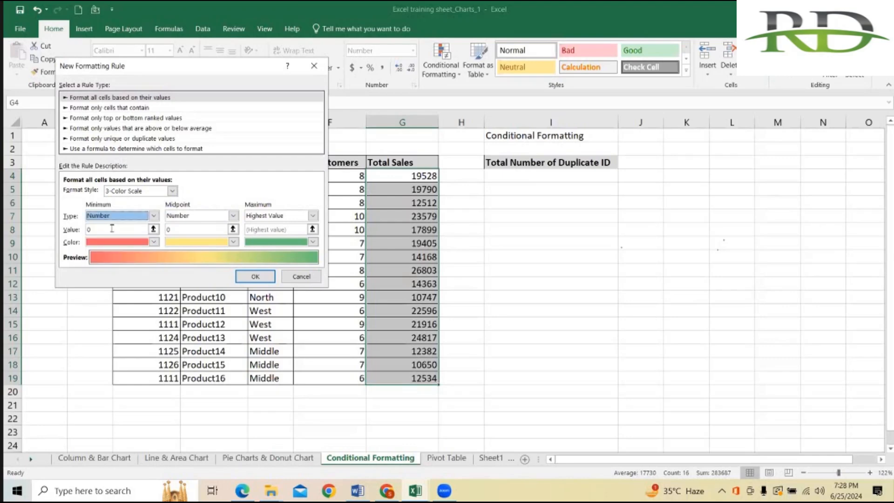
{"action": "left_click", "coordinate": [112, 228]}
{"action": "key", "text": "BackSpace"}
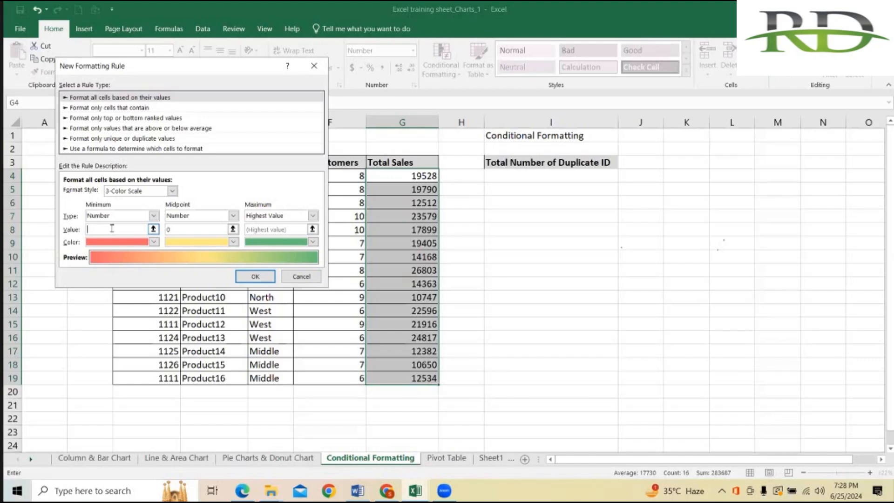
- Set the 3-Color Scale's minimum to the number 5000 and its midpoint to 10000
{"action": "left_click", "coordinate": [173, 191]}
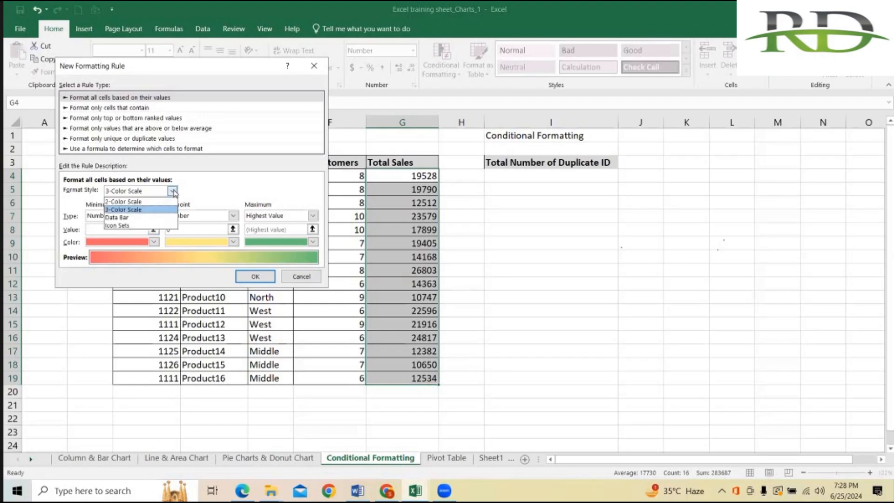
{"action": "left_click", "coordinate": [160, 209]}
{"action": "left_click", "coordinate": [155, 216]}
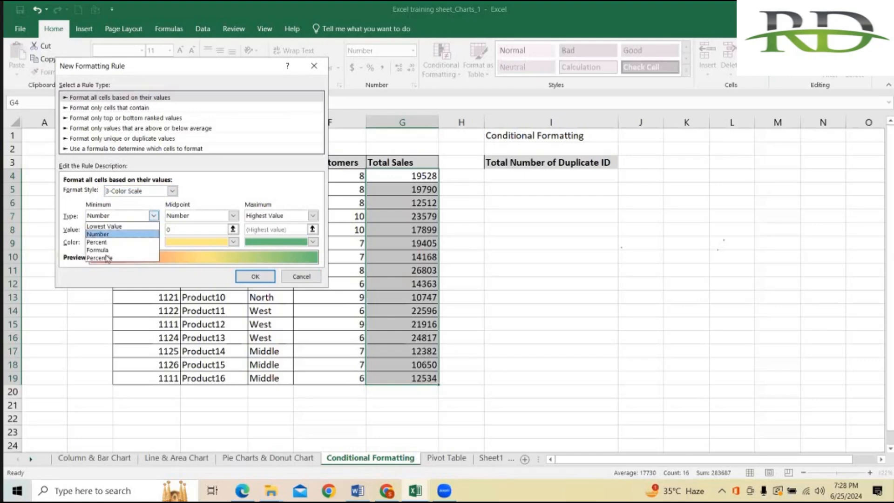
{"action": "left_click", "coordinate": [103, 235]}
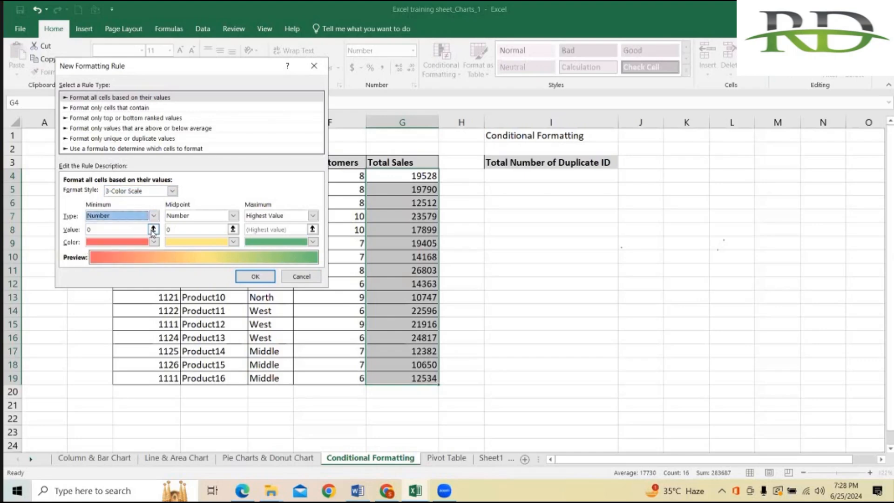
{"action": "left_click", "coordinate": [125, 228]}
{"action": "type", "text": "500"}
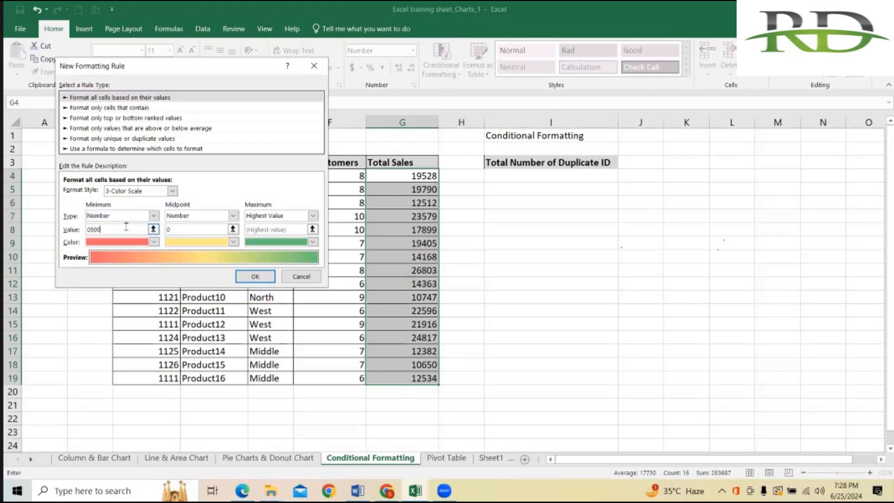
{"action": "key", "text": "BackSpace"}
{"action": "key", "text": "BackSpace"}
{"action": "key", "text": "BackSpace"}
{"action": "key", "text": "BackSpace"}
{"action": "type", "text": "5000"}
{"action": "key", "text": "BackSpace"}
- Set the maximum to type Number with value 15000 and apply the rule to the Total Sales values
{"action": "left_click", "coordinate": [313, 215]}
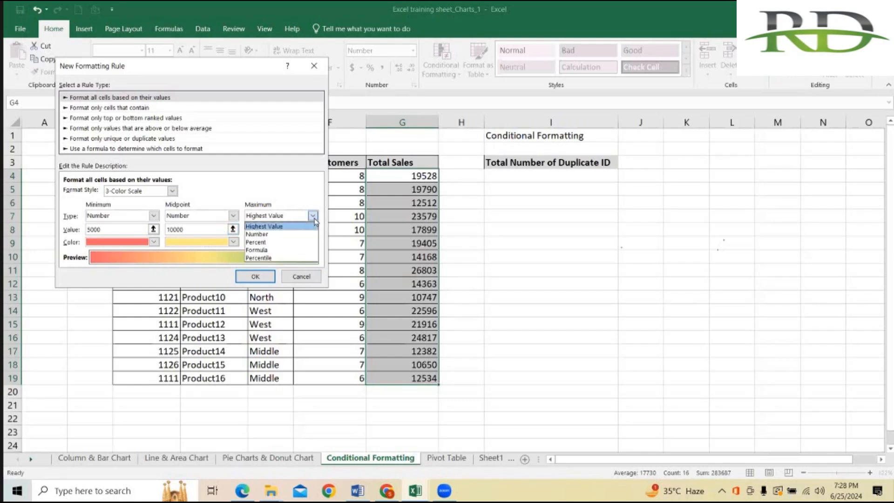
{"action": "left_click", "coordinate": [276, 234]}
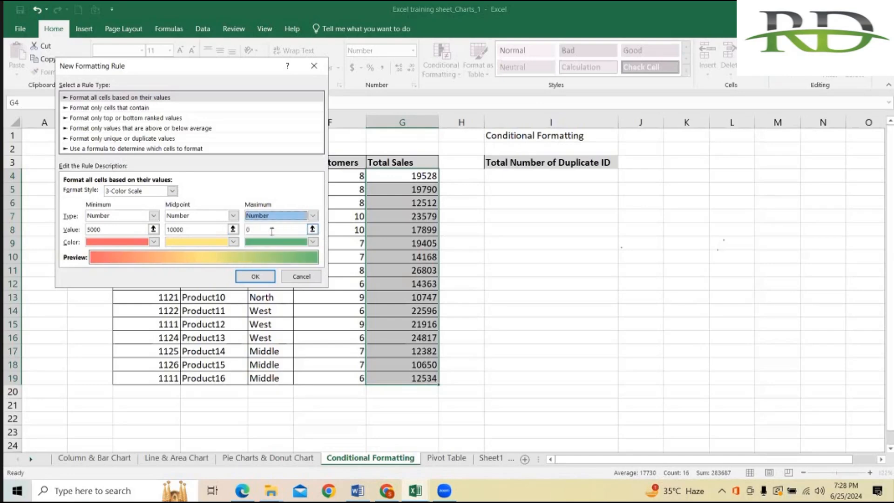
{"action": "left_click", "coordinate": [272, 230]}
{"action": "type", "text": "15000"}
{"action": "left_click", "coordinate": [256, 276]}
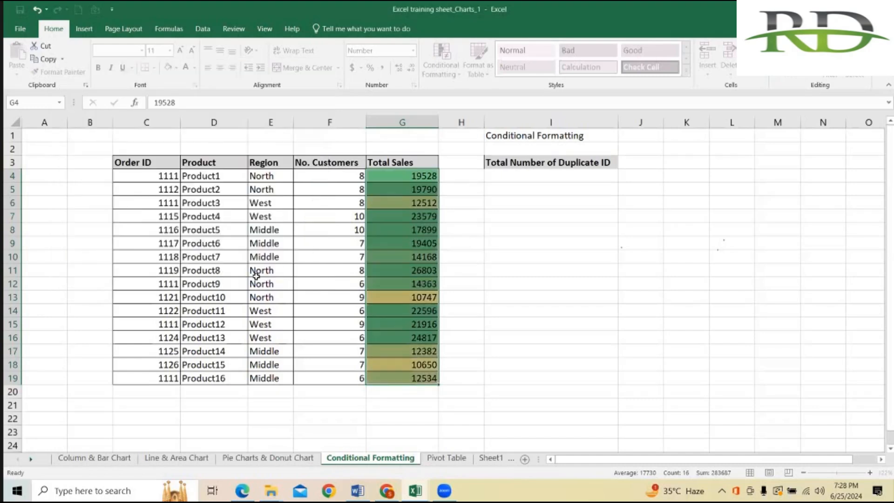
{"action": "left_click", "coordinate": [497, 286]}
{"action": "left_click", "coordinate": [599, 185]}
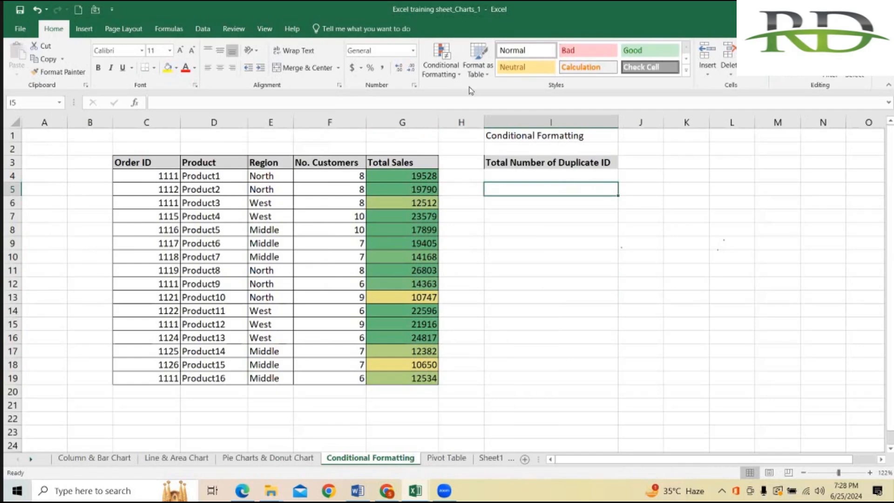
{"action": "left_click", "coordinate": [433, 66]}
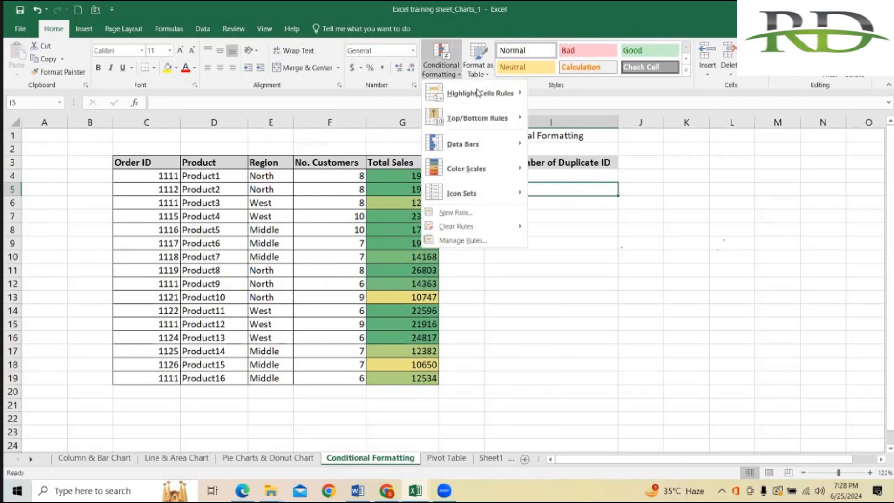
{"action": "left_click", "coordinate": [473, 212]}
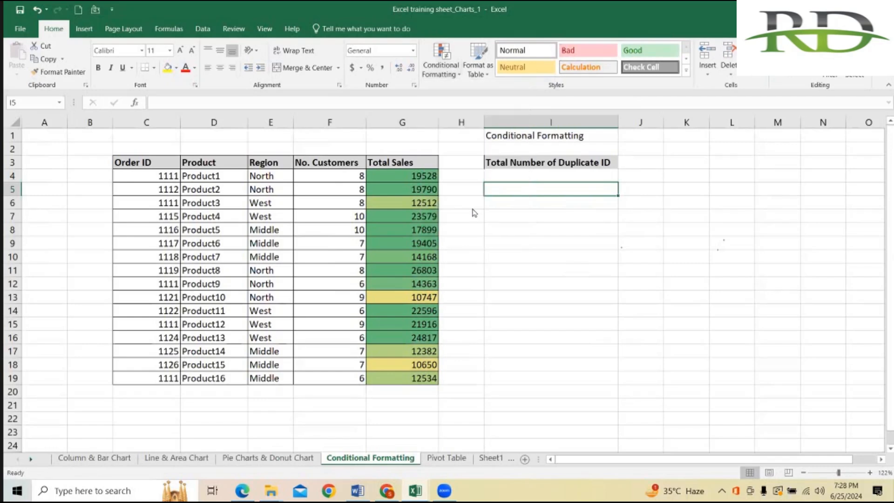
{"action": "left_click", "coordinate": [172, 191]}
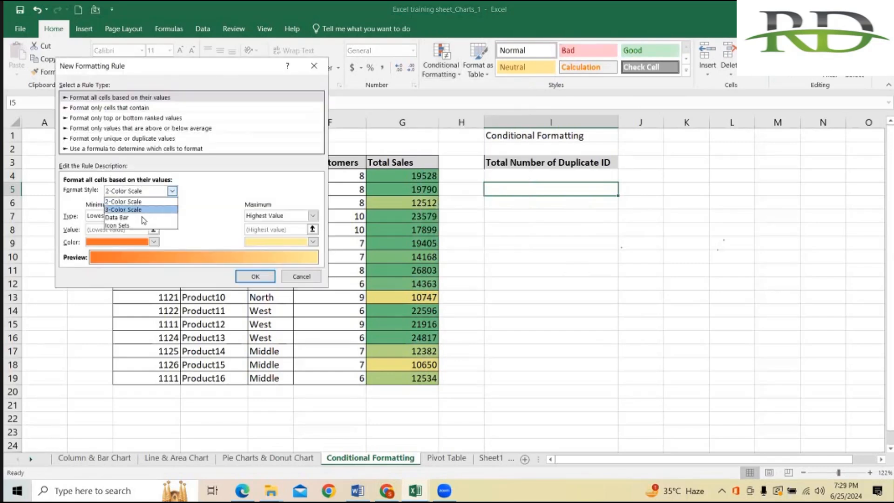
{"action": "left_click", "coordinate": [142, 209]}
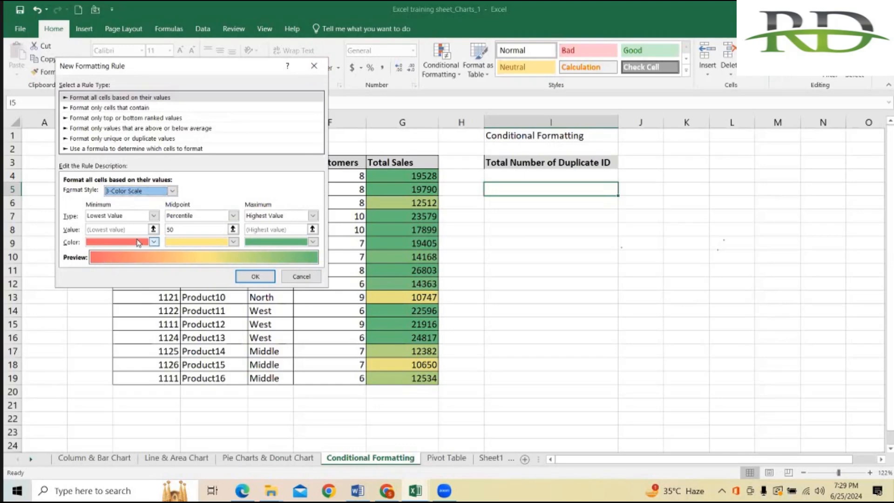
{"action": "key", "text": "Escape"}
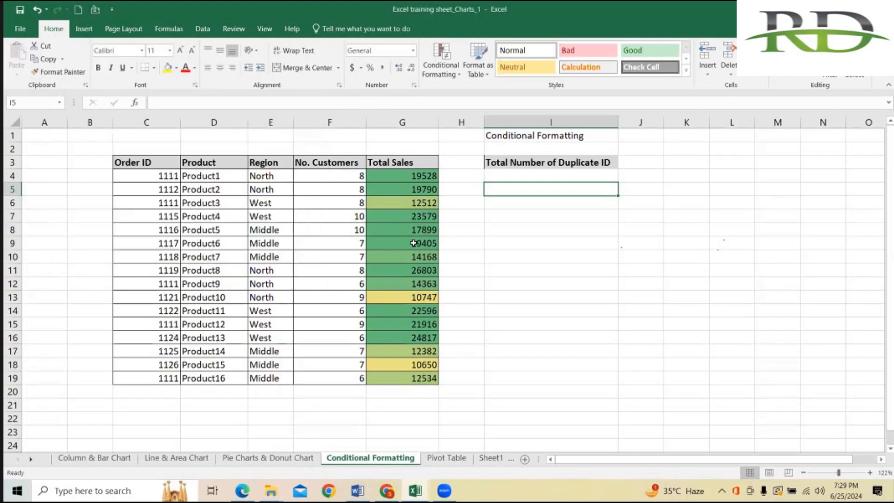
- Change Product6's Total Sales value in G9 to 5000 to test the color scale
{"action": "left_click", "coordinate": [414, 243]}
{"action": "type", "text": "5000"}
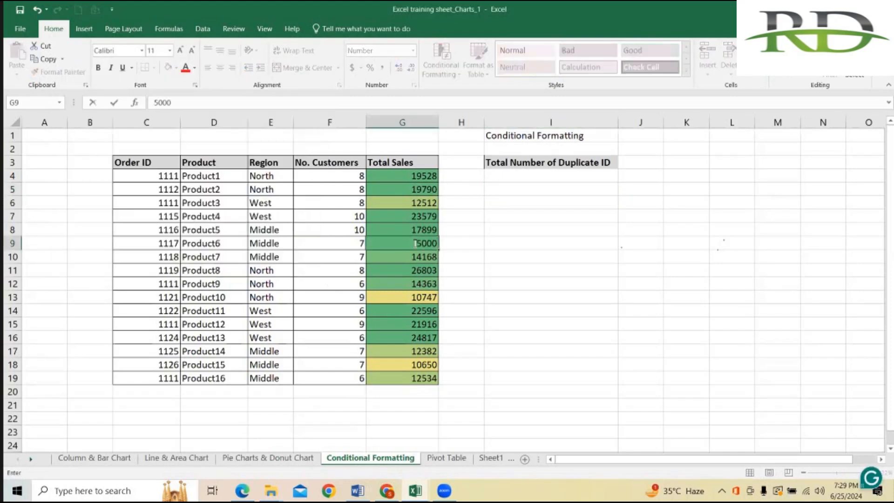
{"action": "key", "text": "Return"}
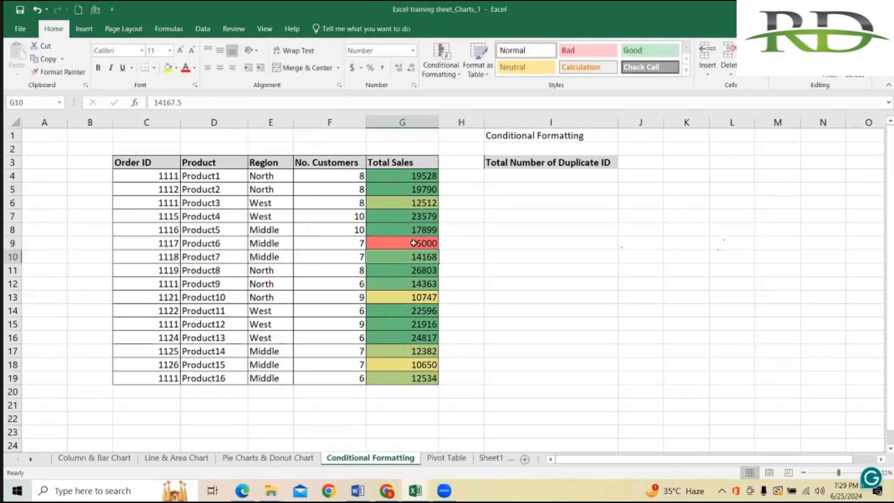
{"action": "left_click", "coordinate": [589, 244]}
- Change Product13's Total Sales value in G16 to 4500
{"action": "left_click", "coordinate": [403, 340]}
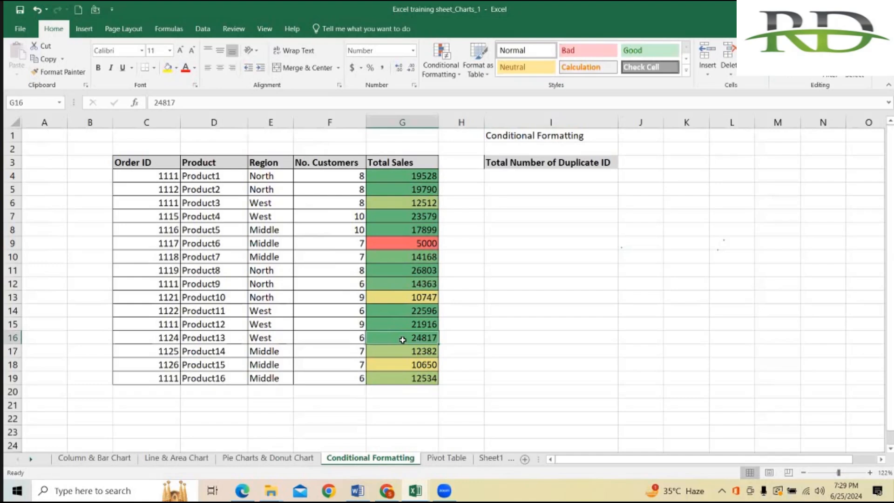
{"action": "type", "text": "45"}
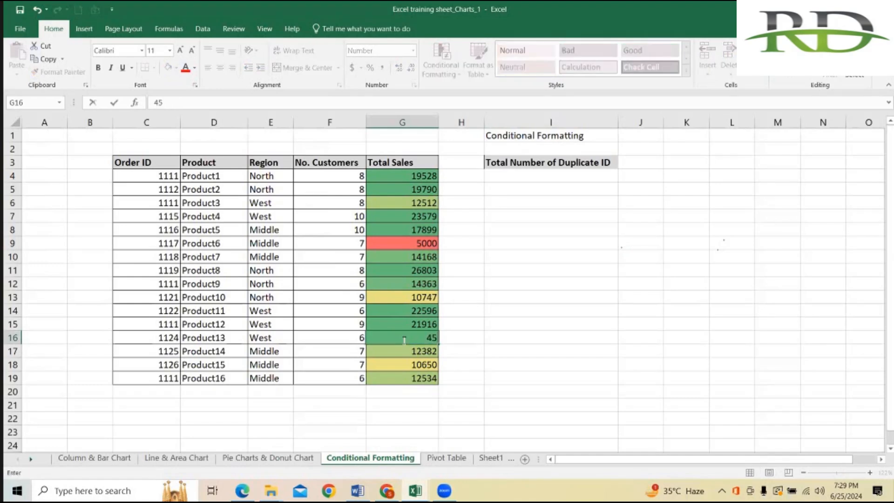
{"action": "type", "text": "00"}
{"action": "key", "text": "Return"}
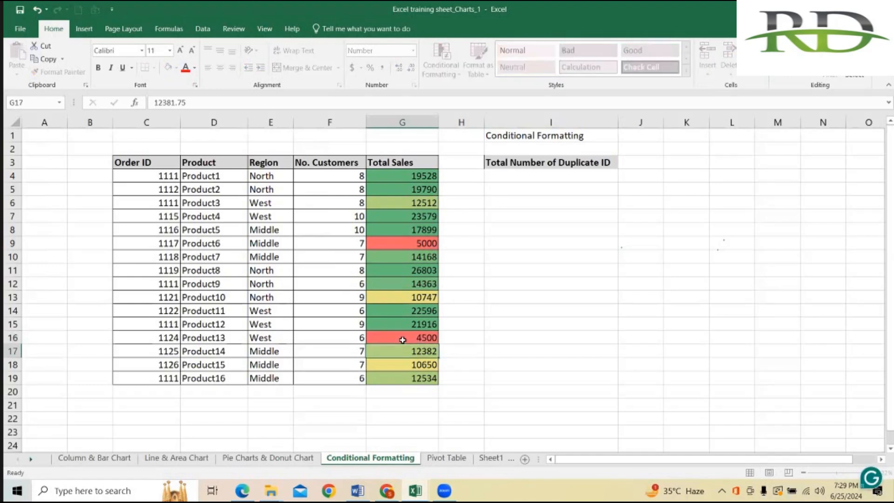
{"action": "left_click", "coordinate": [630, 283]}
{"action": "left_click", "coordinate": [620, 243]}
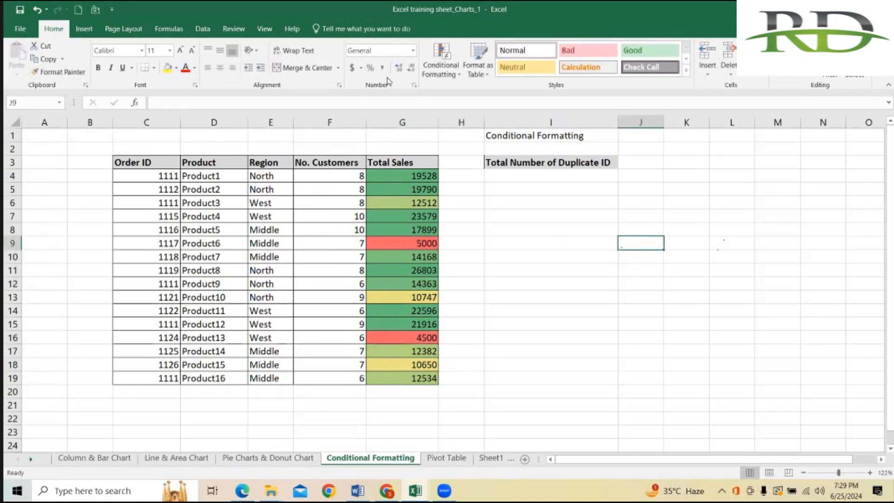
{"action": "left_click", "coordinate": [435, 64]}
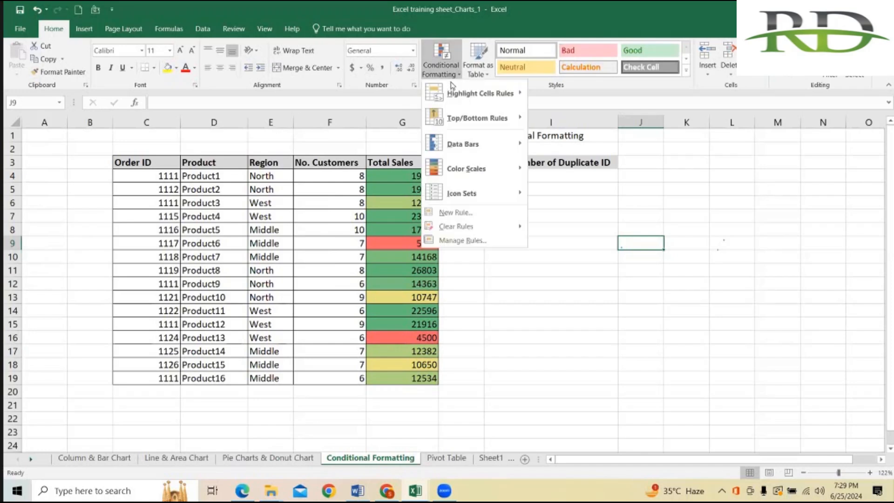
{"action": "left_click", "coordinate": [459, 213]}
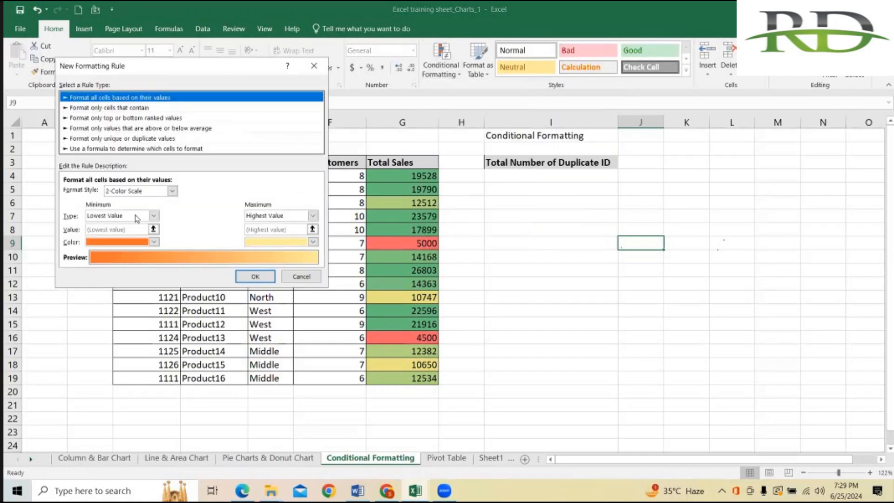
{"action": "left_click", "coordinate": [172, 192]}
{"action": "left_click", "coordinate": [123, 205]}
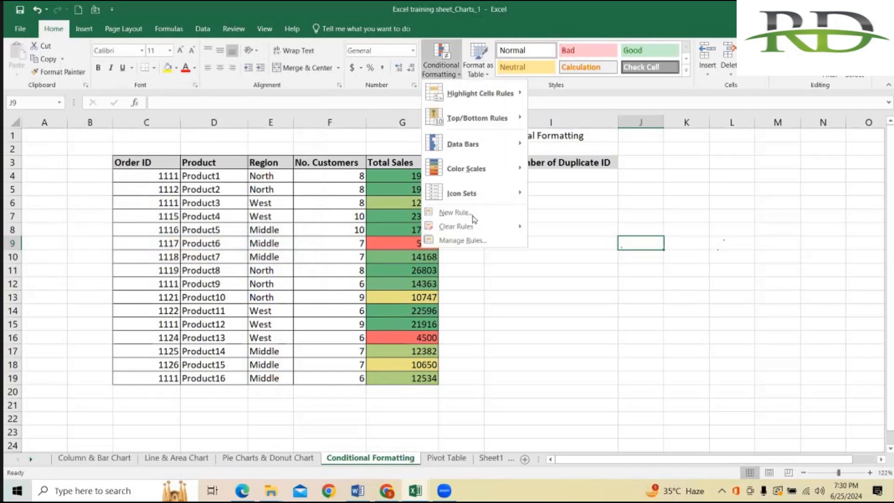
{"action": "left_click", "coordinate": [452, 212]}
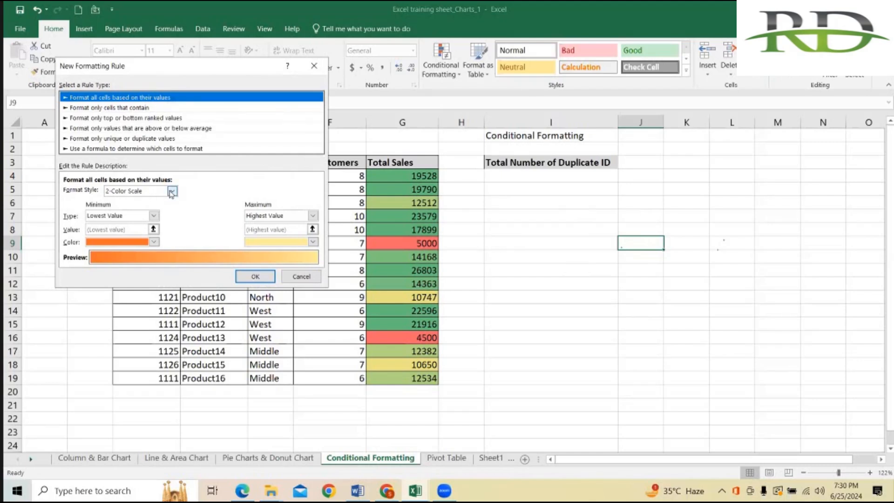
{"action": "left_click", "coordinate": [172, 191]}
{"action": "left_click", "coordinate": [136, 210]}
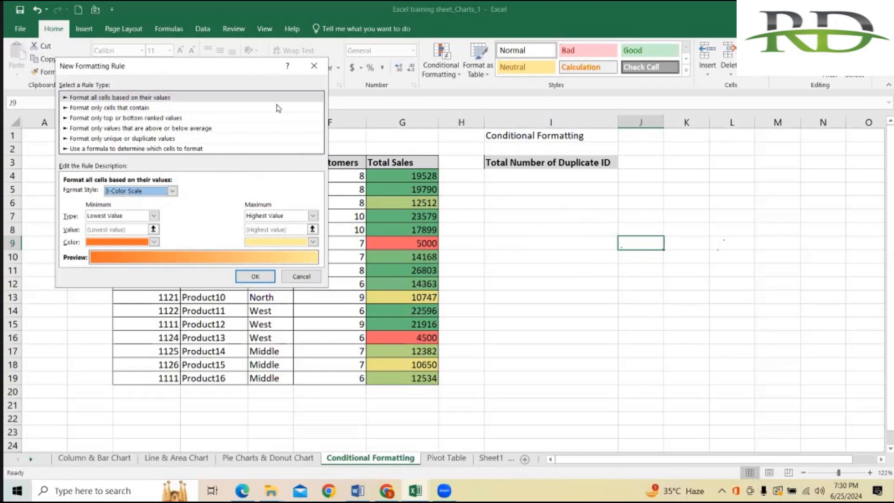
{"action": "left_click", "coordinate": [523, 214]}
{"action": "left_click", "coordinate": [645, 225]}
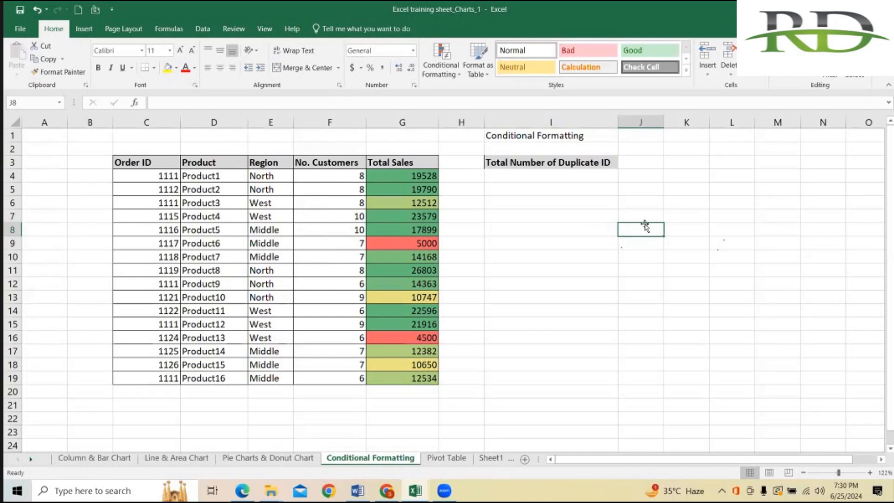
- Enter the column header "If" in H3 beside Total Sales
{"action": "left_click", "coordinate": [461, 162]}
{"action": "type", "text": "If"}
{"action": "key", "text": "Return"}
{"action": "left_click", "coordinate": [528, 198]}
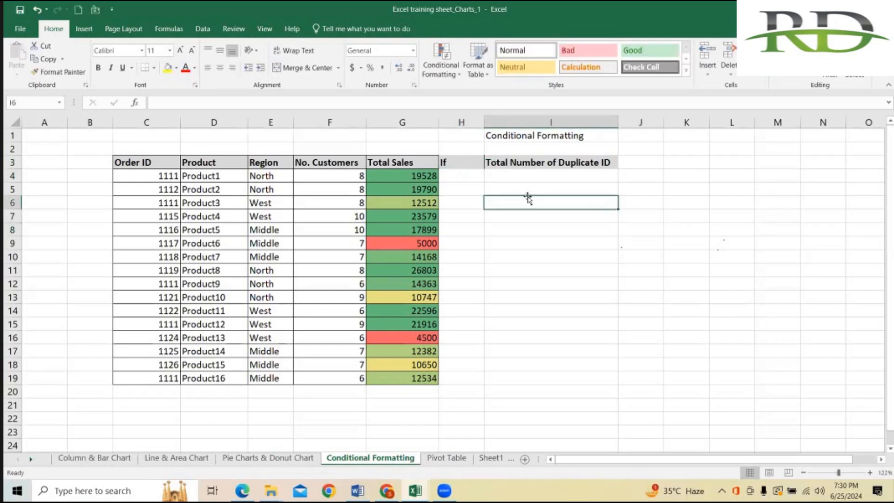
{"action": "left_click", "coordinate": [643, 190]}
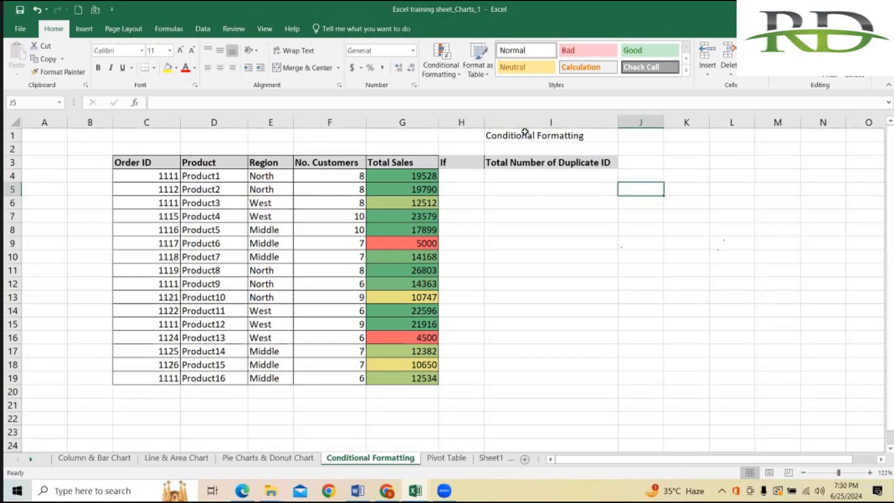
{"action": "left_click", "coordinate": [461, 186]}
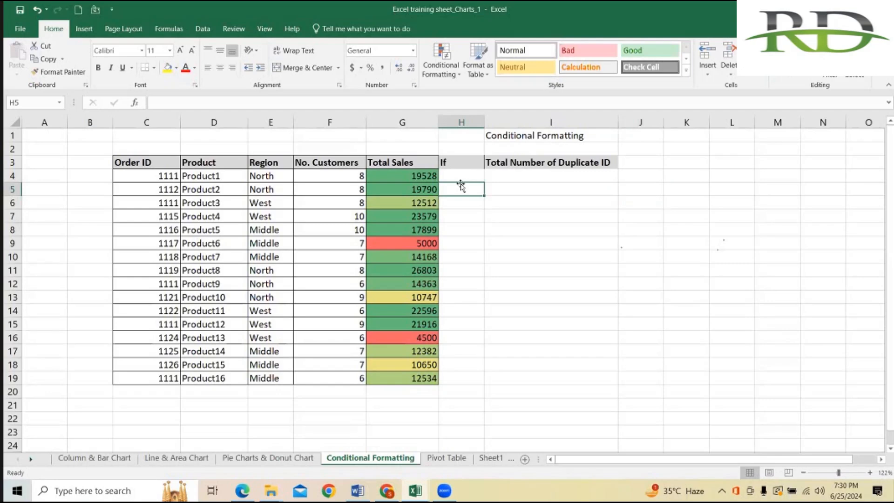
{"action": "left_click", "coordinate": [462, 165]}
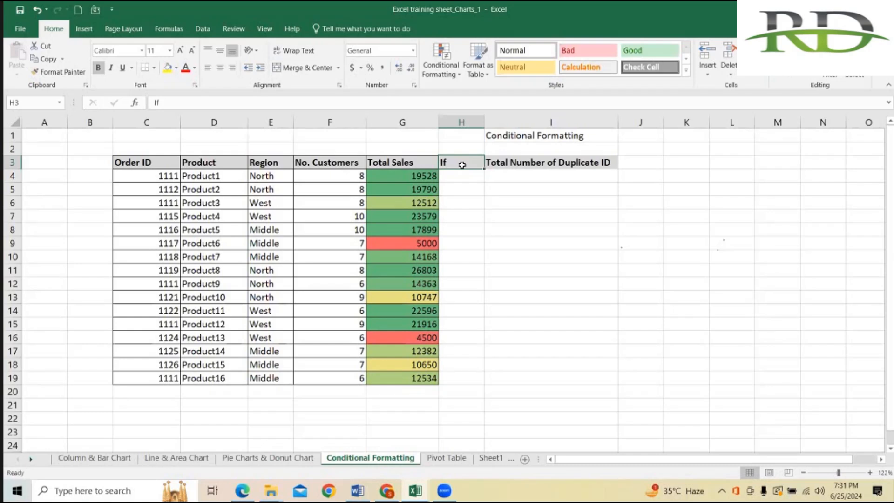
{"action": "left_click", "coordinate": [568, 226]}
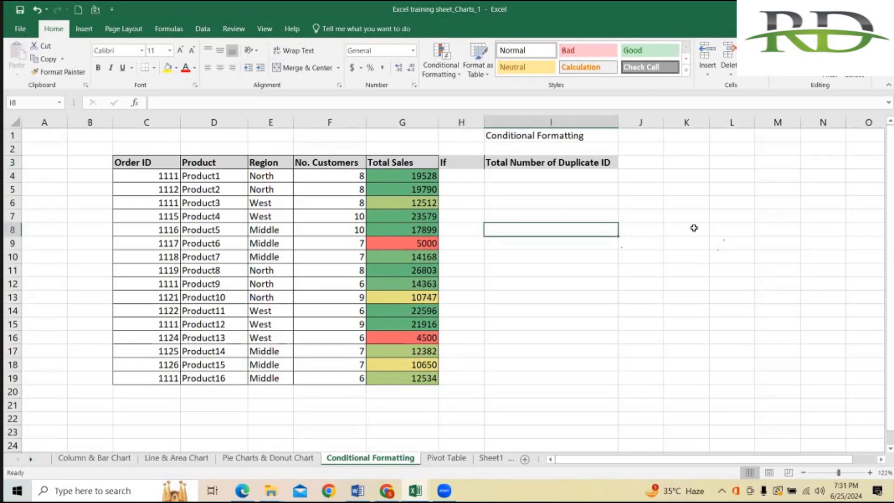
{"action": "left_click", "coordinate": [694, 227]}
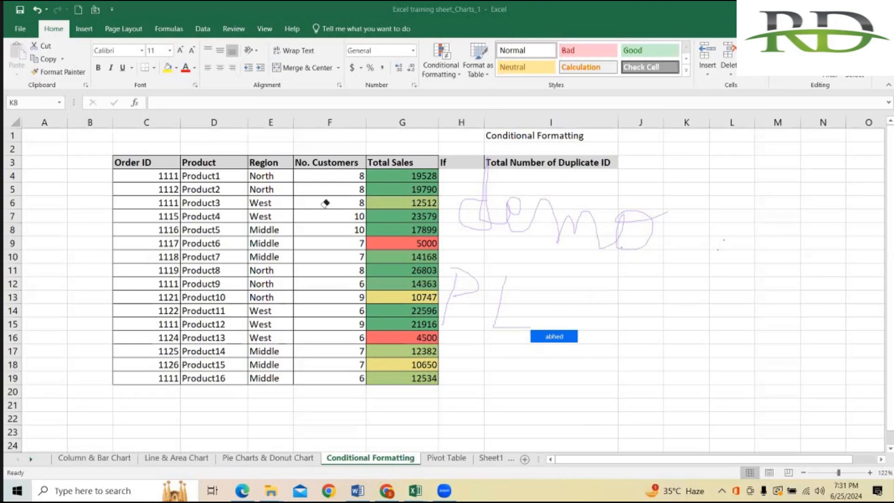
{"action": "left_click", "coordinate": [534, 211]}
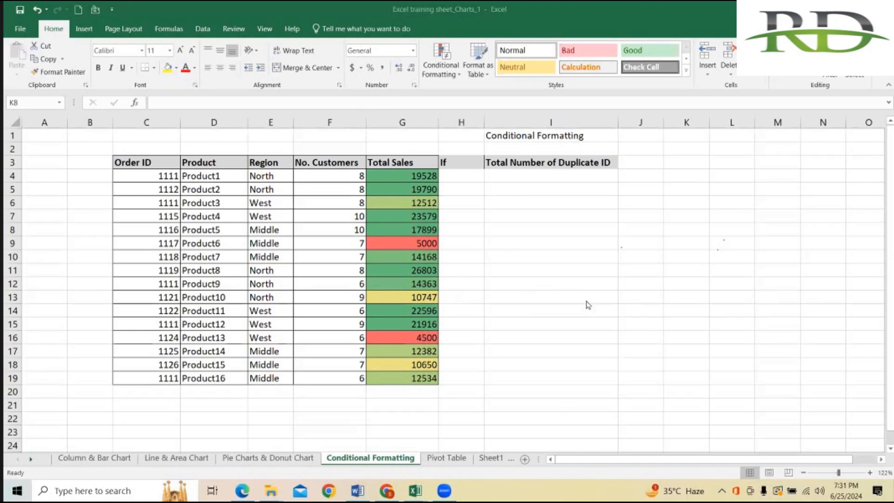
{"action": "left_click", "coordinate": [678, 243]}
{"action": "left_click", "coordinate": [675, 193]}
{"action": "left_click", "coordinate": [680, 189]}
{"action": "left_click", "coordinate": [680, 161]}
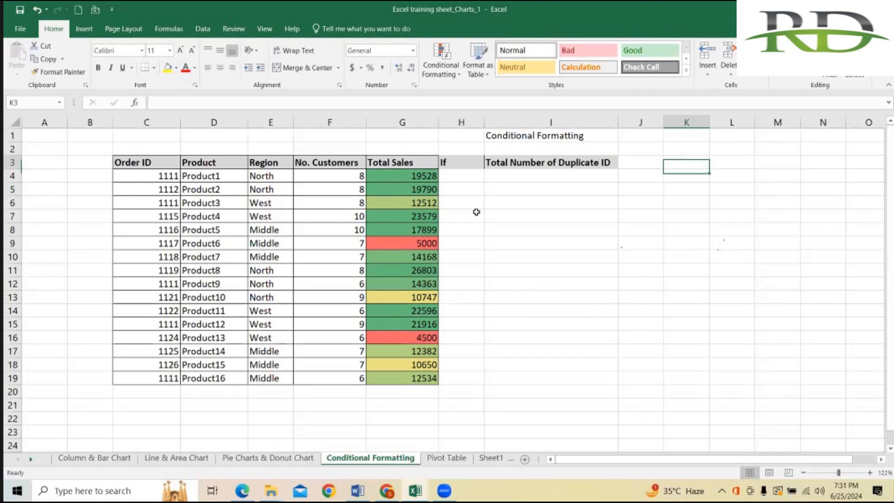
{"action": "left_click", "coordinate": [441, 65]}
{"action": "mouse_move", "coordinate": [463, 96]}
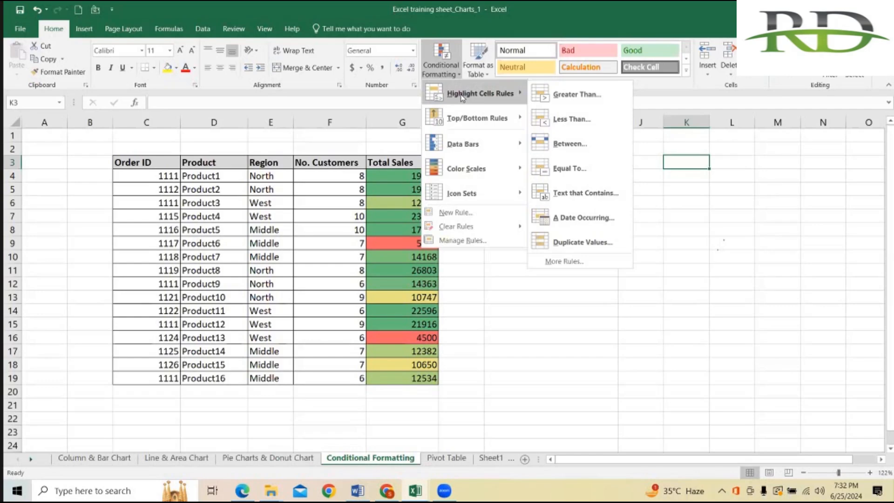
{"action": "left_click", "coordinate": [700, 320]}
- Clear the conditional formatting rules from the Total Sales values in G4:G19
{"action": "left_click_drag", "start_coordinate": [396, 178], "coordinate": [410, 379]}
{"action": "left_click", "coordinate": [446, 72]}
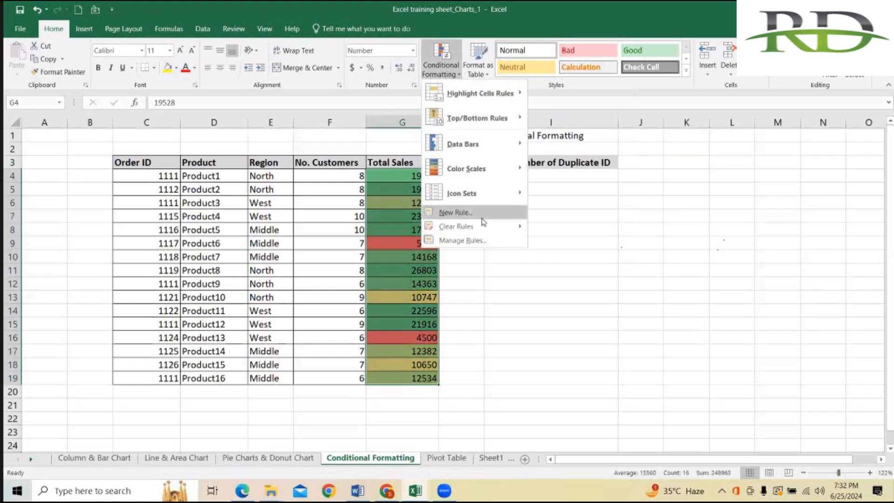
{"action": "mouse_move", "coordinate": [487, 228]}
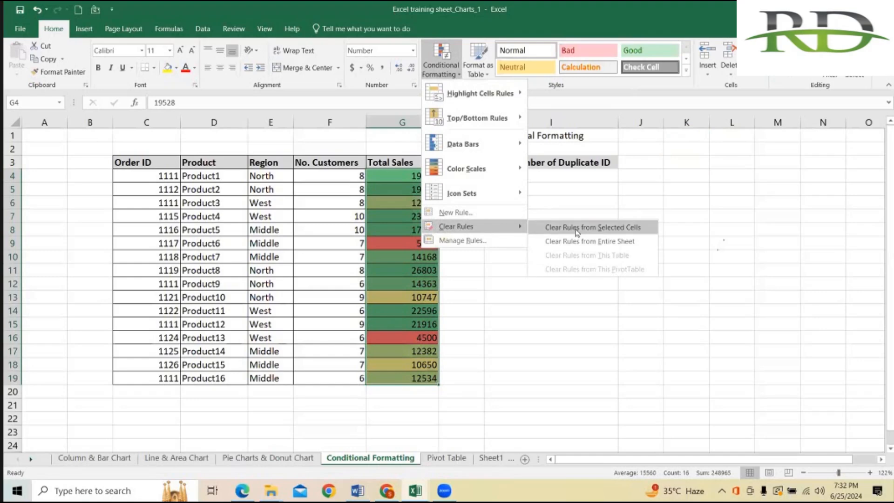
{"action": "left_click", "coordinate": [580, 231]}
- Highlight the top 5 Total Sales values in G4:G19 with Green Fill with Dark Green Text
{"action": "left_click", "coordinate": [446, 65]}
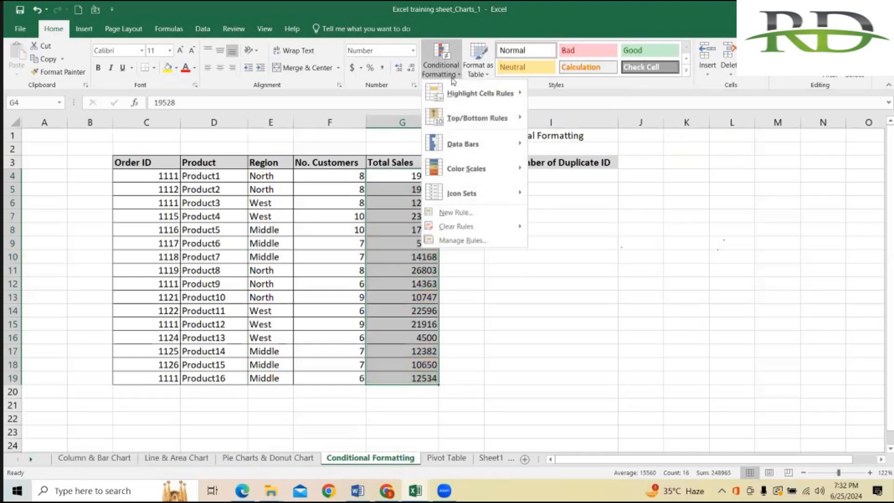
{"action": "mouse_move", "coordinate": [469, 117]}
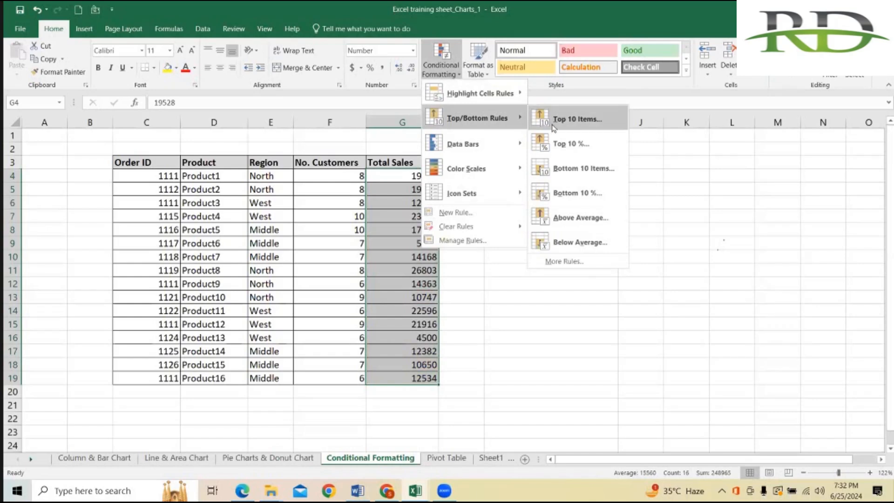
{"action": "left_click", "coordinate": [579, 122]}
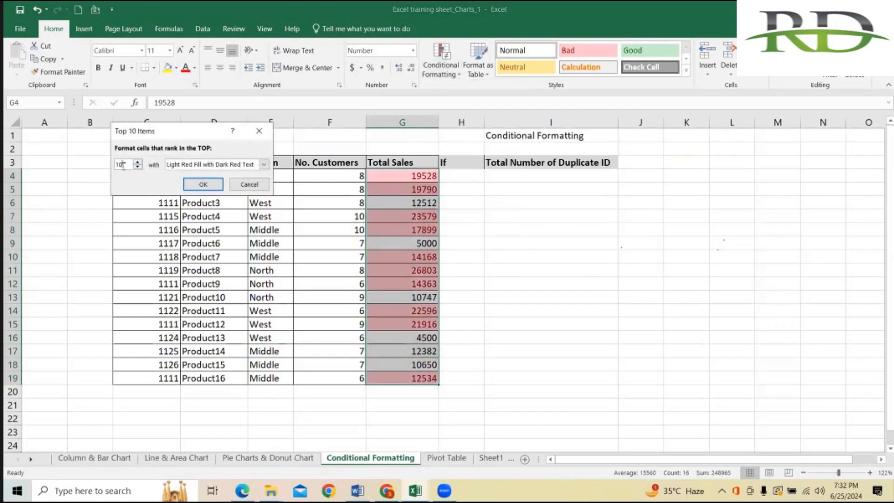
{"action": "key", "text": "BackSpace"}
{"action": "key", "text": "BackSpace"}
{"action": "type", "text": "5"}
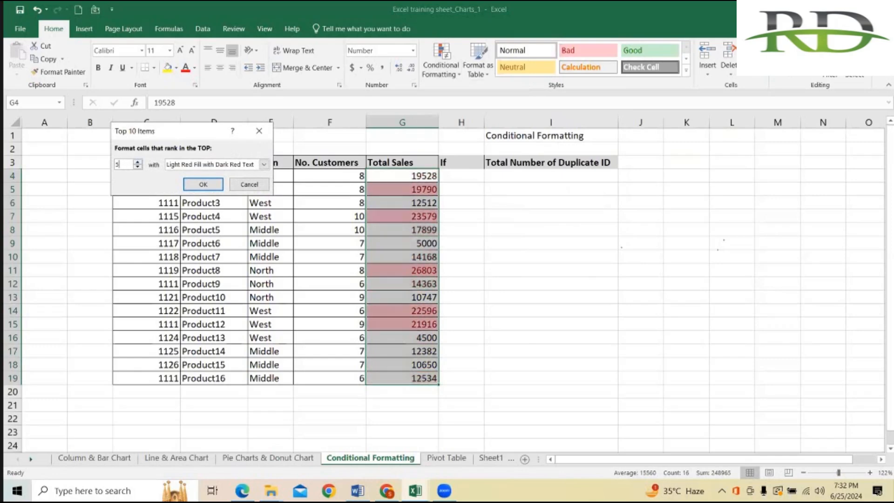
{"action": "left_click", "coordinate": [264, 164]}
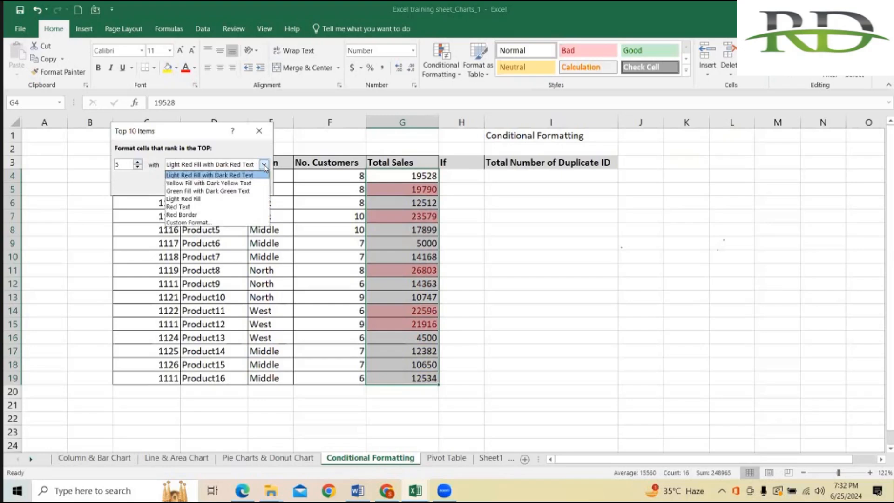
{"action": "left_click", "coordinate": [226, 191]}
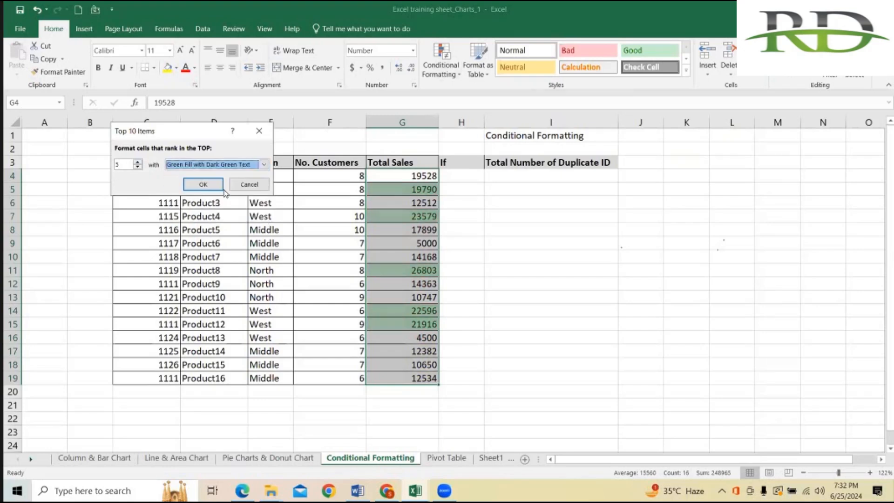
{"action": "left_click", "coordinate": [204, 185]}
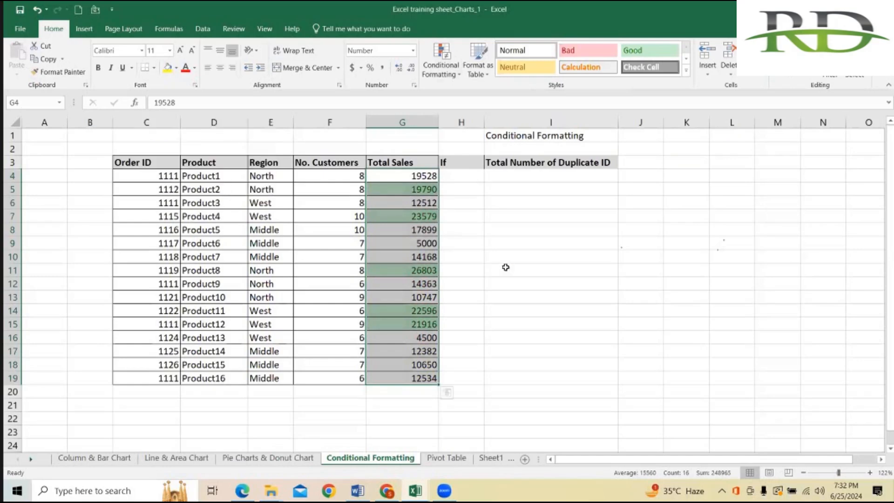
{"action": "left_click", "coordinate": [506, 268]}
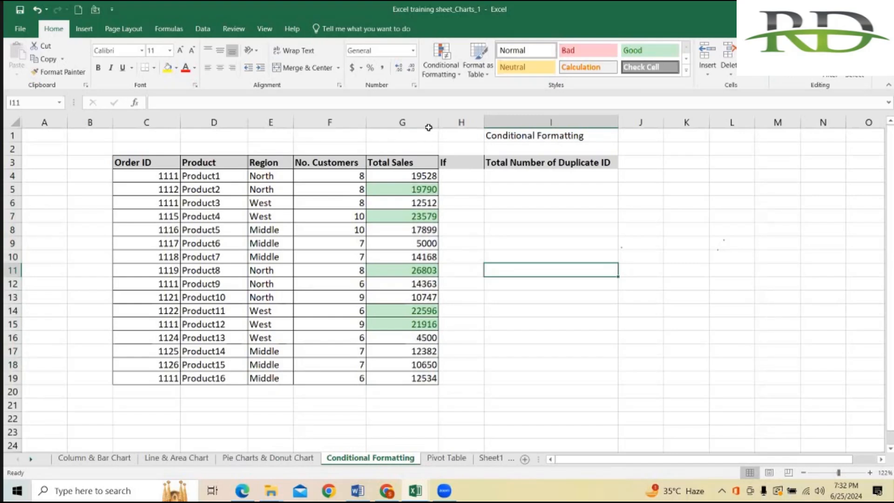
{"action": "left_click", "coordinate": [680, 271]}
- Highlight the bottom 5 Total Sales values in G4:G19 with Light Red Fill with Dark Red Text
{"action": "left_click", "coordinate": [420, 174]}
{"action": "left_click_drag", "start_coordinate": [411, 222], "coordinate": [411, 380]}
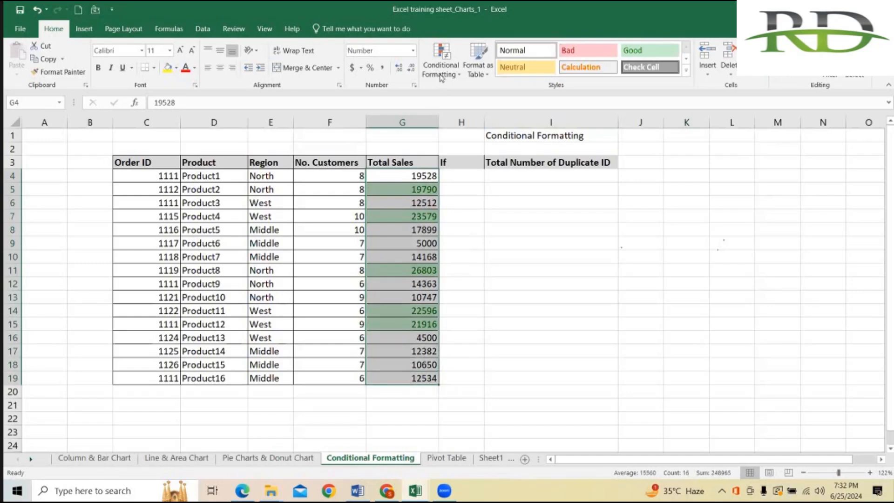
{"action": "left_click", "coordinate": [441, 70]}
{"action": "mouse_move", "coordinate": [513, 152]}
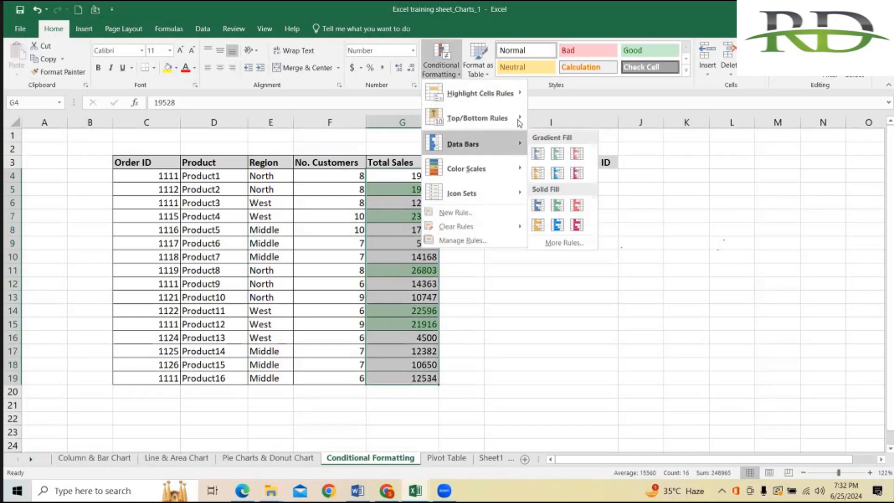
{"action": "mouse_move", "coordinate": [519, 122]}
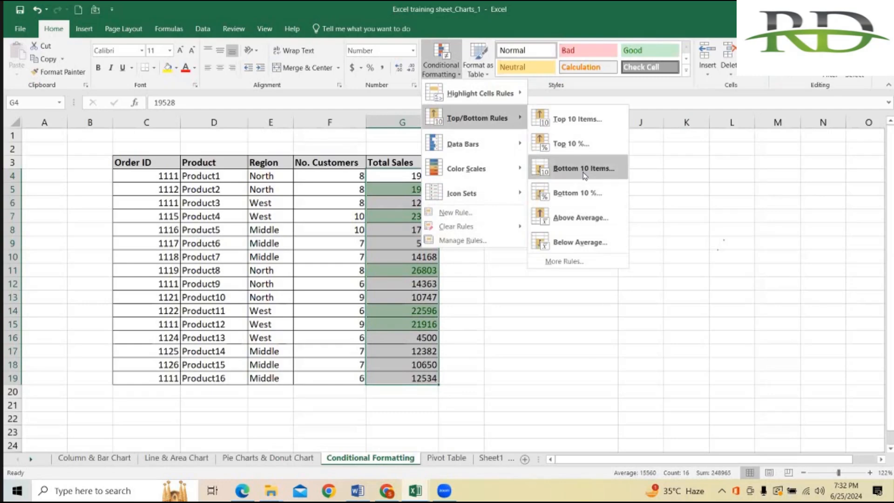
{"action": "left_click", "coordinate": [586, 182]}
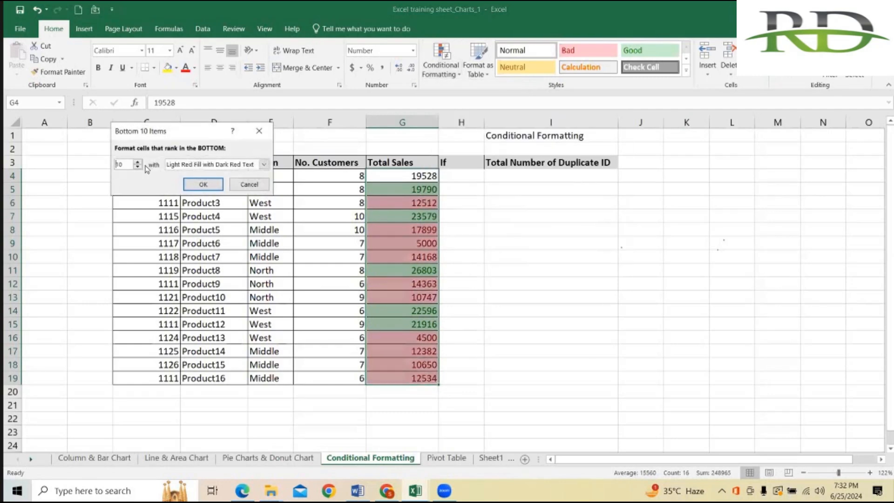
{"action": "left_click", "coordinate": [129, 165]}
{"action": "key", "text": "BackSpace"}
{"action": "key", "text": "BackSpace"}
{"action": "type", "text": "5"}
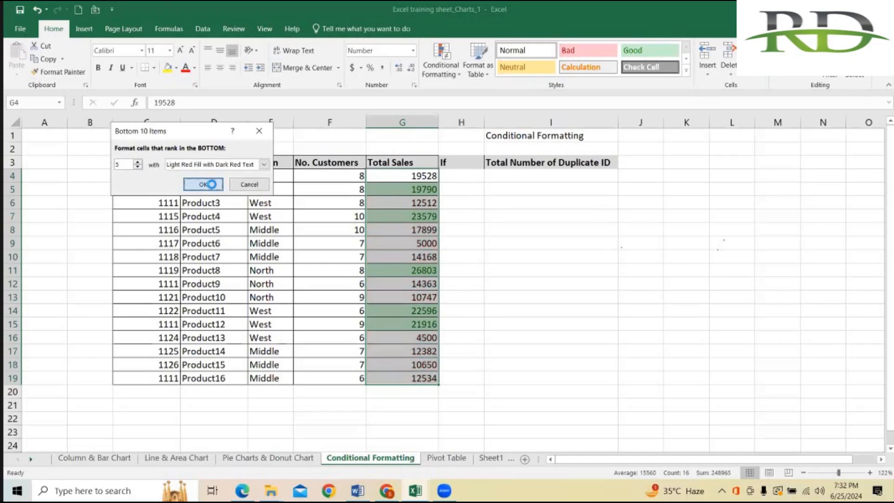
{"action": "left_click", "coordinate": [203, 185]}
{"action": "left_click", "coordinate": [594, 254]}
{"action": "left_click", "coordinate": [410, 167]}
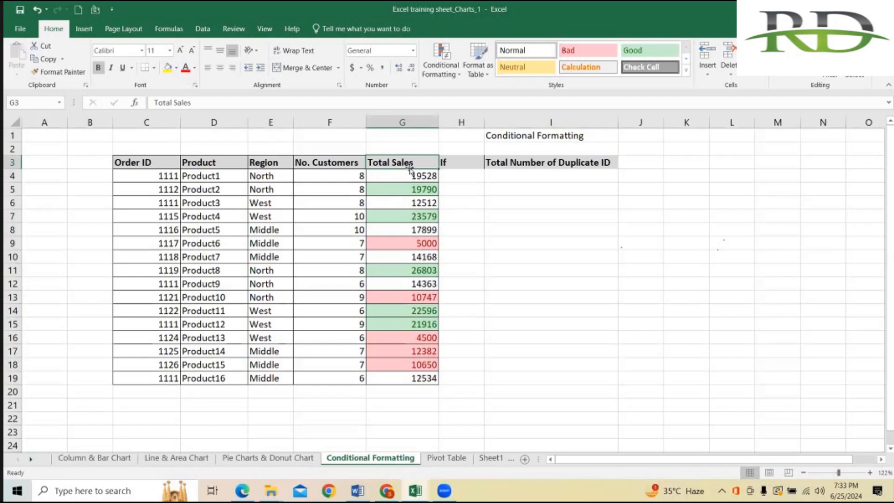
{"action": "left_click", "coordinate": [563, 242]}
{"action": "left_click", "coordinate": [750, 283]}
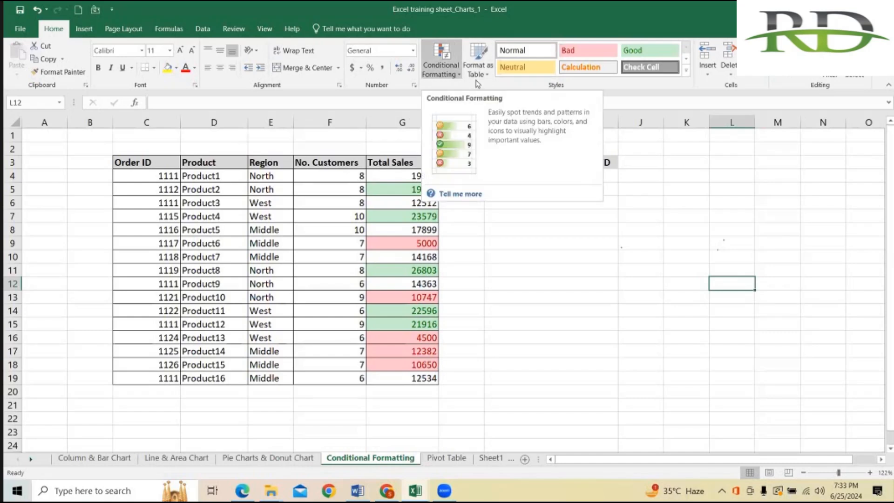
{"action": "left_click", "coordinate": [452, 72]}
{"action": "mouse_move", "coordinate": [489, 93]}
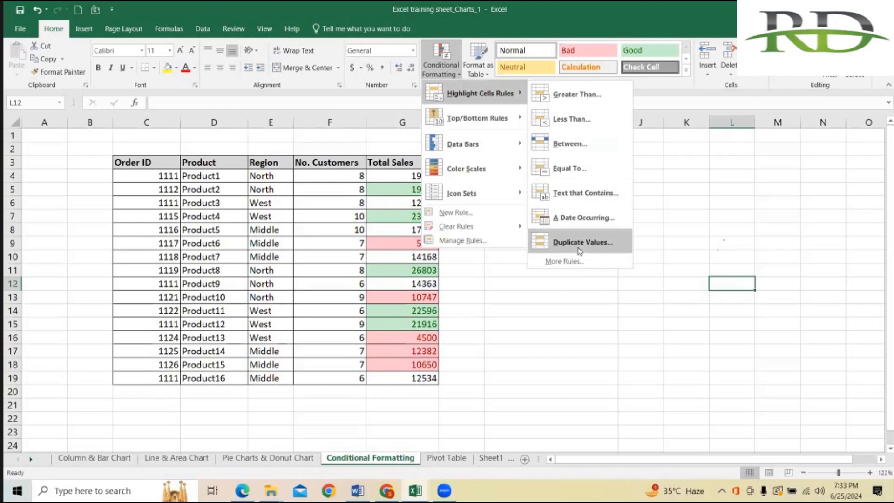
{"action": "mouse_move", "coordinate": [508, 120]}
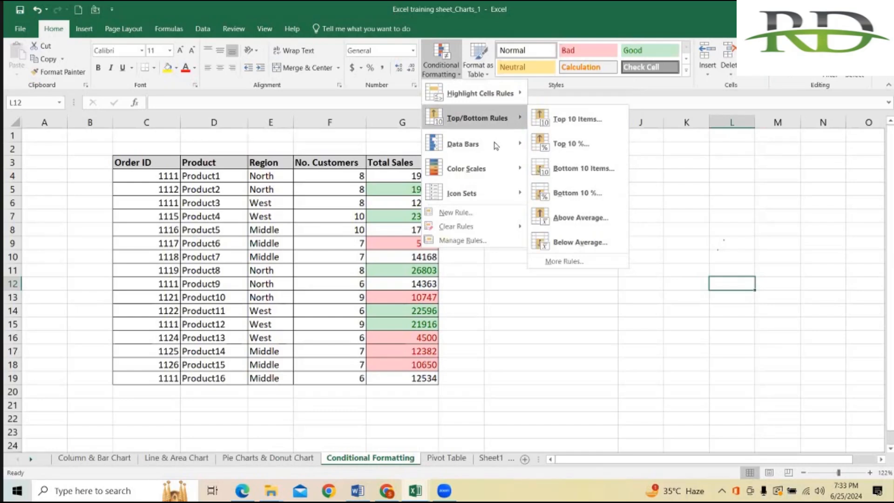
{"action": "mouse_move", "coordinate": [496, 146]}
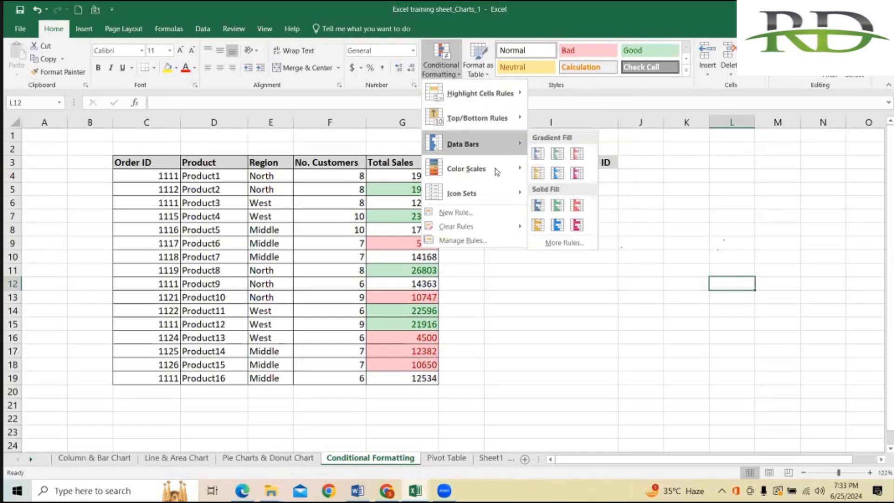
{"action": "mouse_move", "coordinate": [495, 169]}
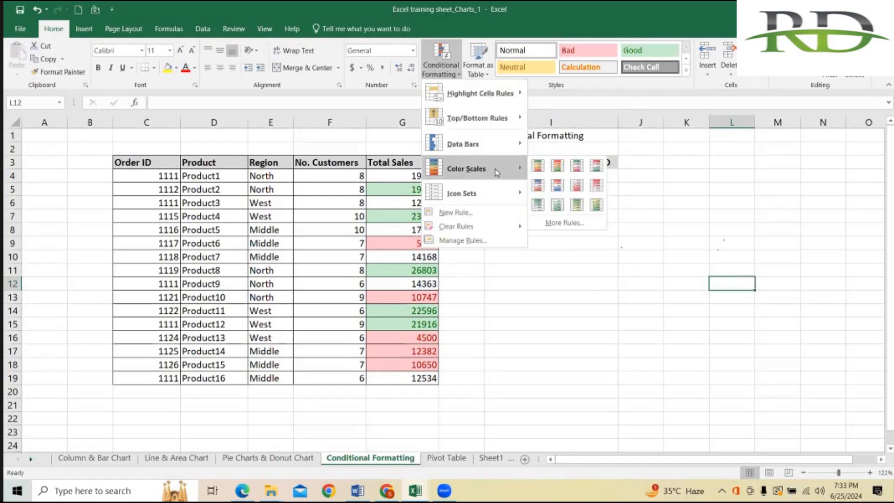
{"action": "mouse_move", "coordinate": [486, 198]}
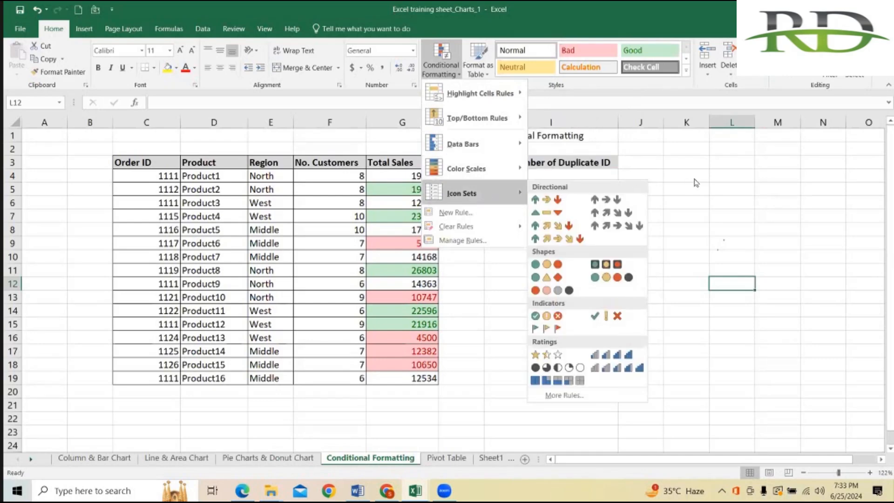
- Select the Total Sales values in G4:G19 and clear the conditional formatting rules from the entire sheet
{"action": "left_click", "coordinate": [405, 178]}
{"action": "left_click_drag", "start_coordinate": [410, 175], "coordinate": [410, 380]}
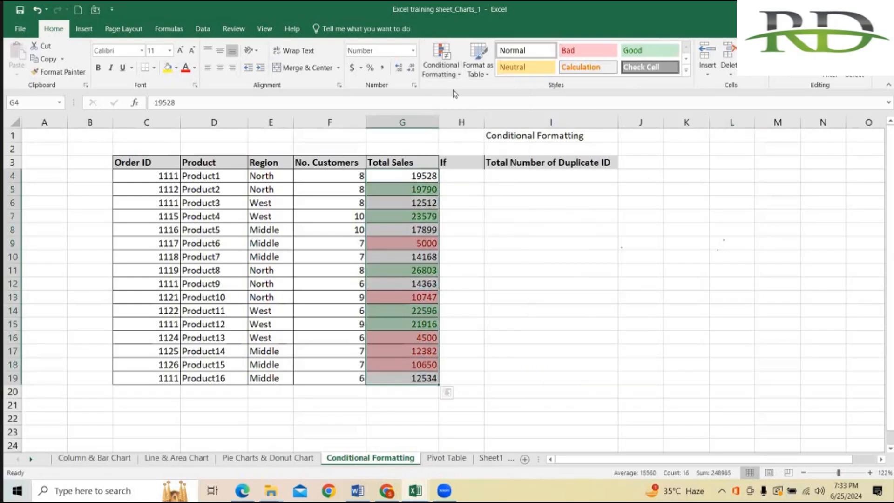
{"action": "left_click", "coordinate": [441, 67]}
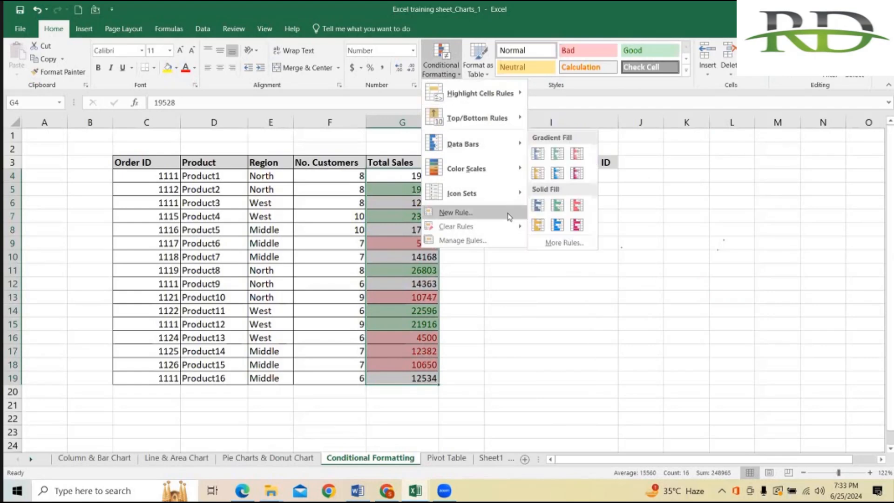
{"action": "mouse_move", "coordinate": [505, 225]}
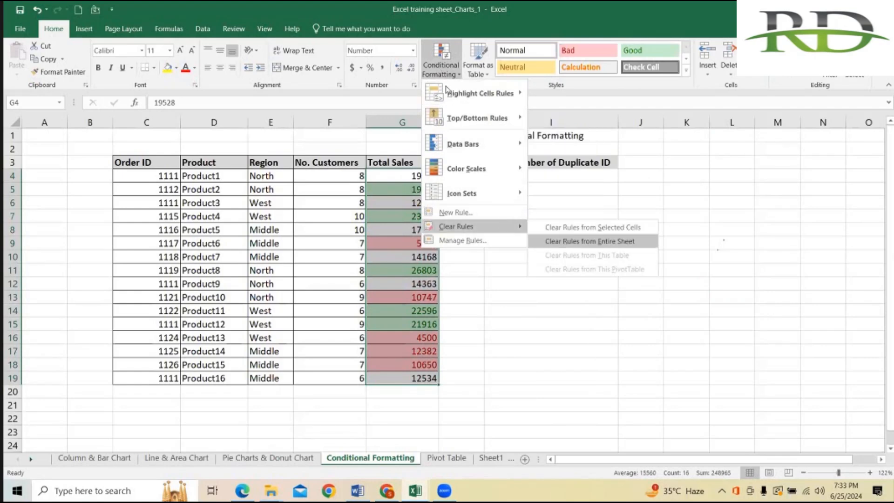
{"action": "left_click", "coordinate": [589, 242]}
- Apply the directional icon set with three coloured arrows to the Total Sales values in G4:G19
{"action": "left_click", "coordinate": [441, 67]}
{"action": "mouse_move", "coordinate": [464, 194]}
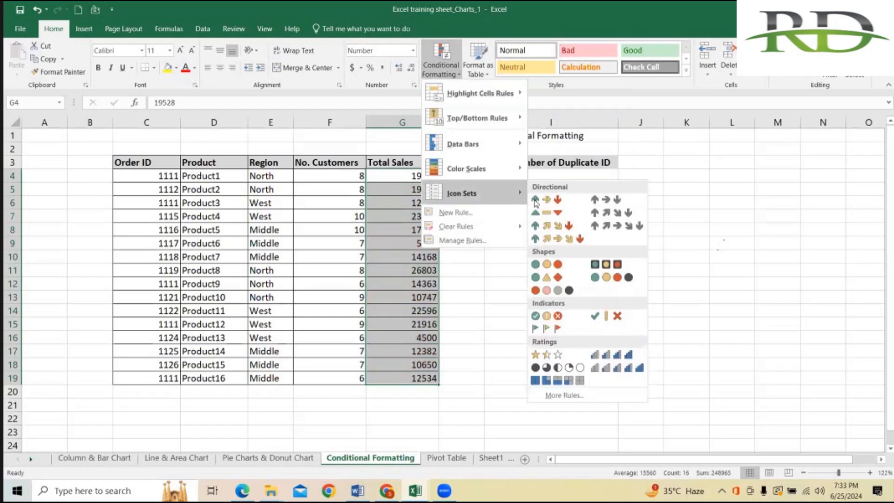
{"action": "left_click", "coordinate": [557, 200]}
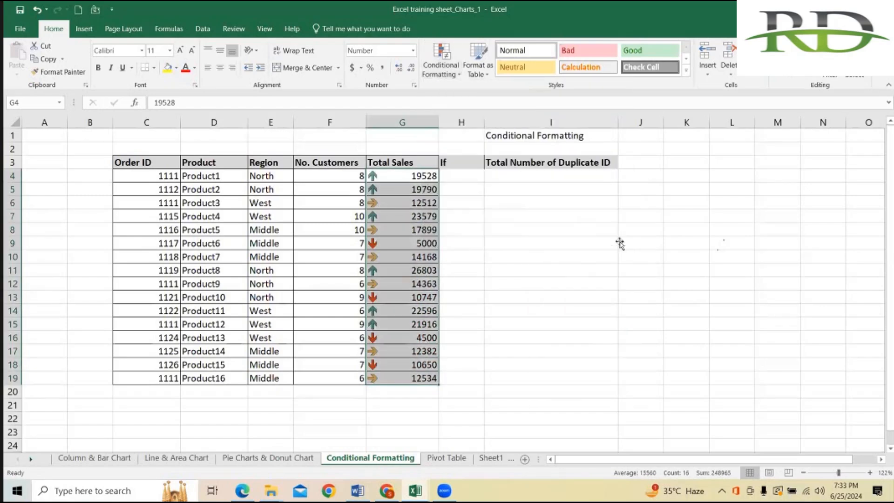
{"action": "left_click", "coordinate": [620, 242]}
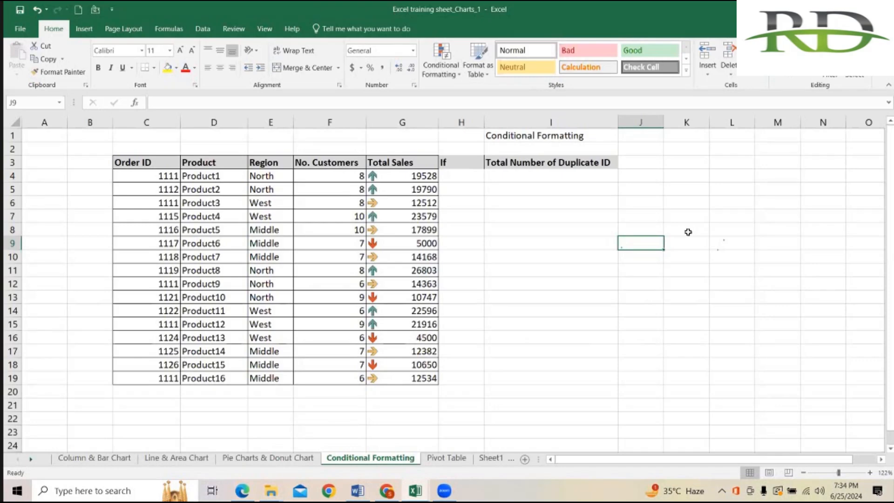
{"action": "left_click", "coordinate": [705, 179]}
{"action": "left_click", "coordinate": [760, 176]}
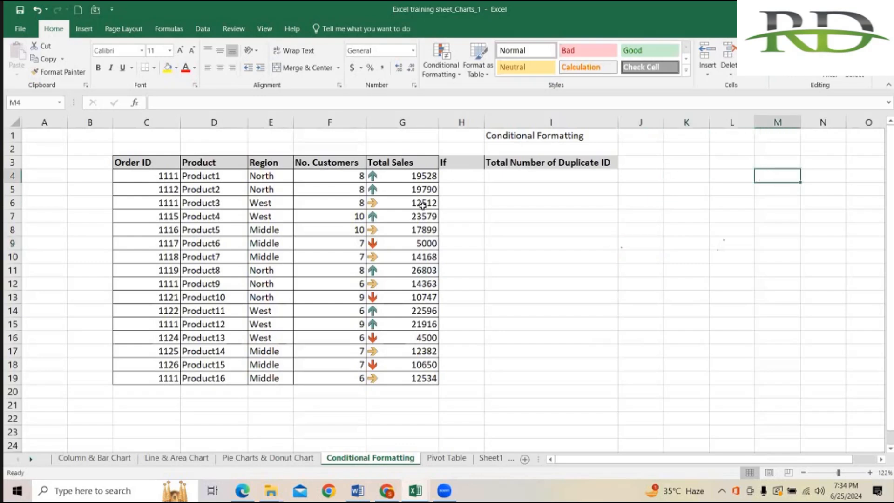
{"action": "left_click", "coordinate": [549, 257]}
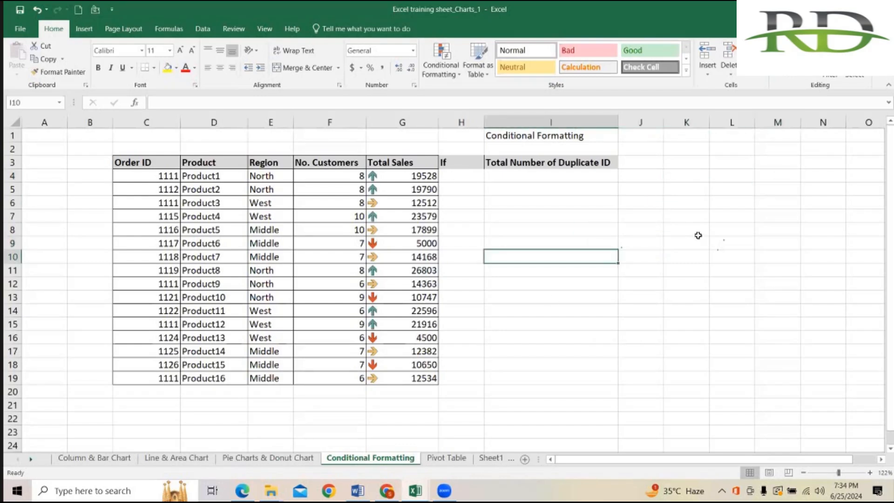
{"action": "left_click", "coordinate": [699, 235]}
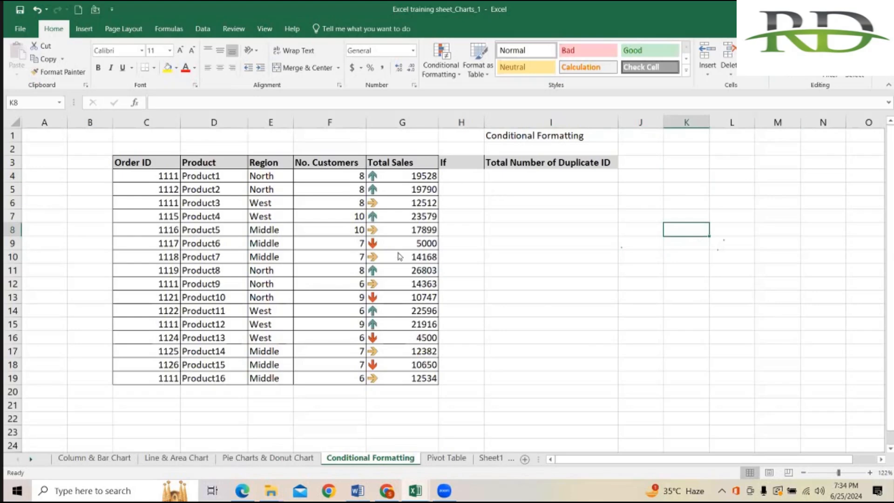
{"action": "right_click", "coordinate": [405, 177]}
{"action": "left_click", "coordinate": [680, 291]}
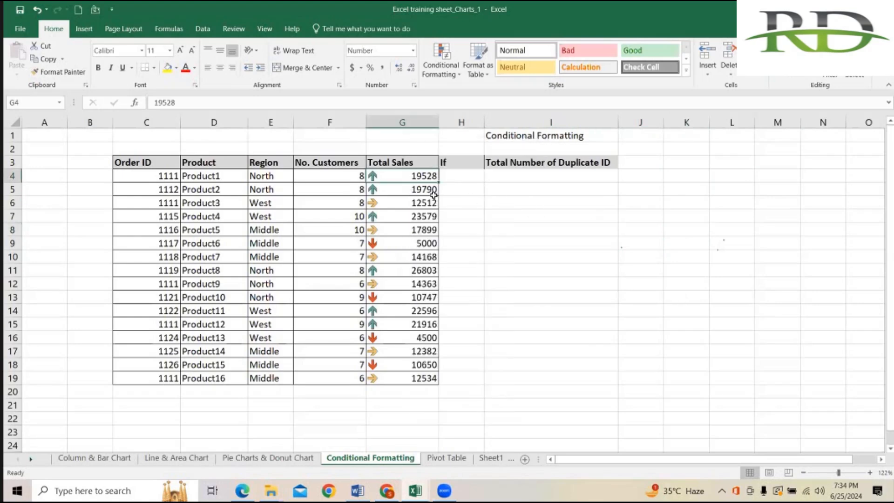
{"action": "left_click", "coordinate": [640, 264]}
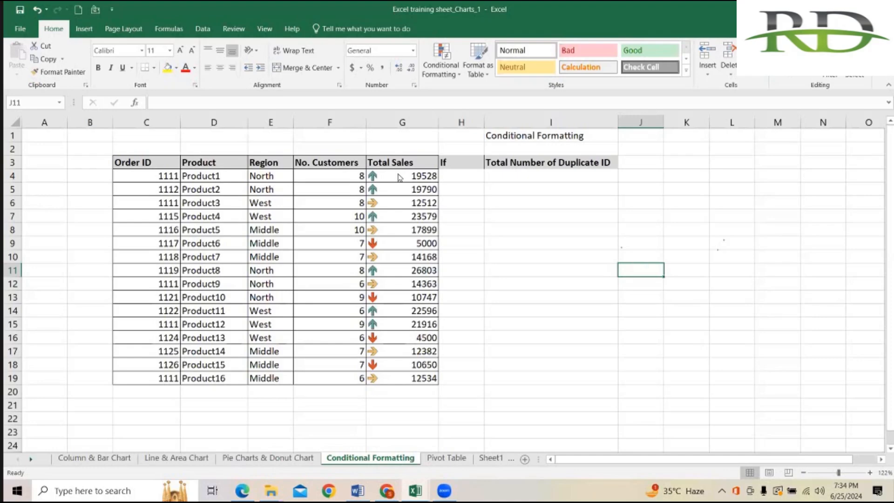
- Switch to Chrome and search Google Images for "excel dashboard" in a new tab
{"action": "key", "text": "alt+Tab"}
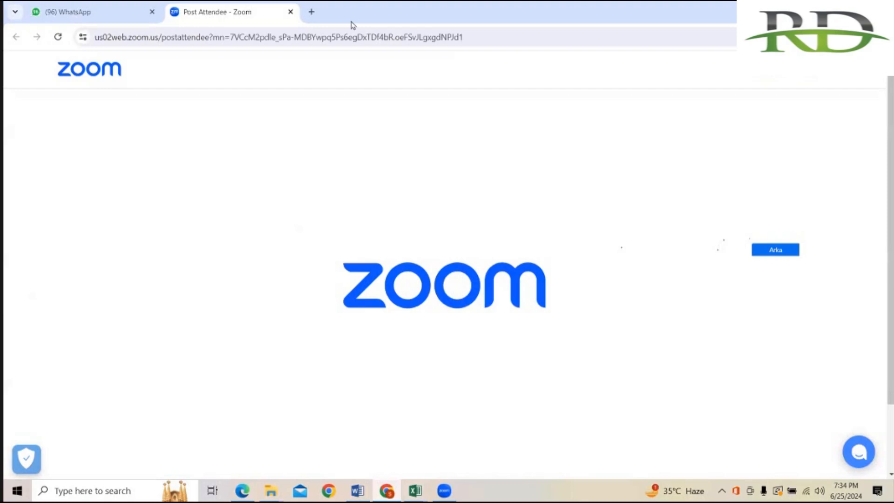
{"action": "left_click", "coordinate": [310, 11]}
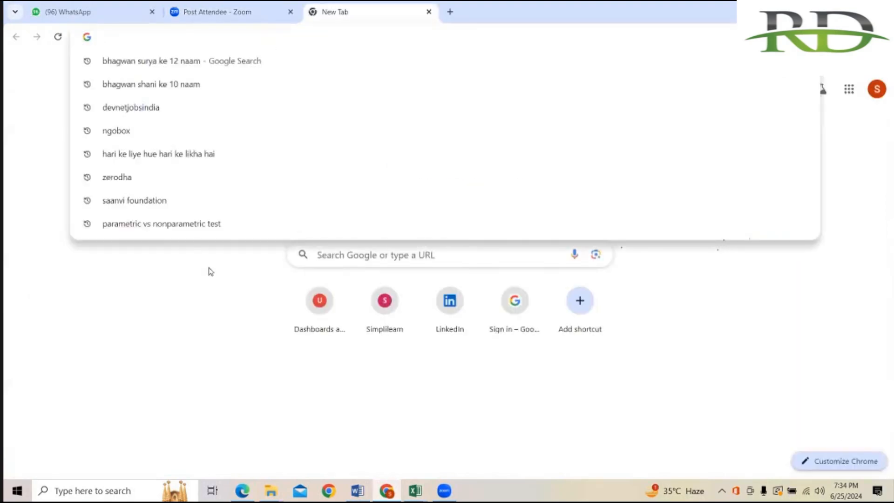
{"action": "left_click", "coordinate": [674, 344]}
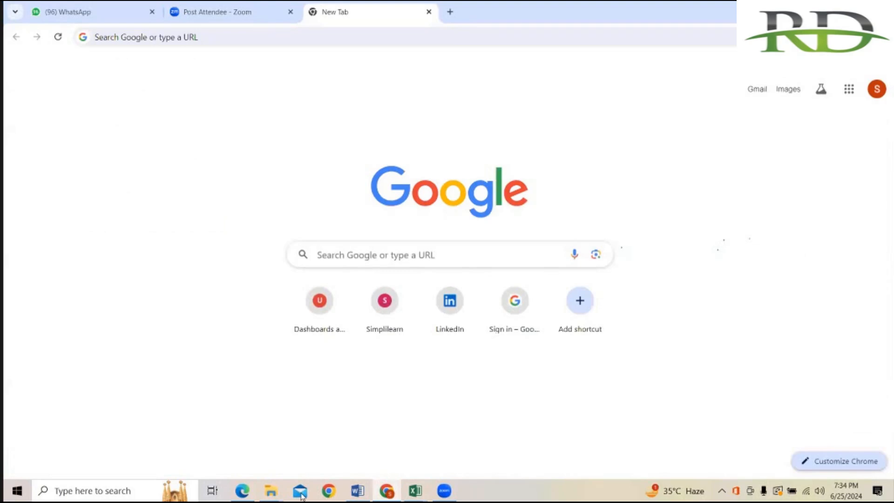
{"action": "mouse_move", "coordinate": [271, 490]}
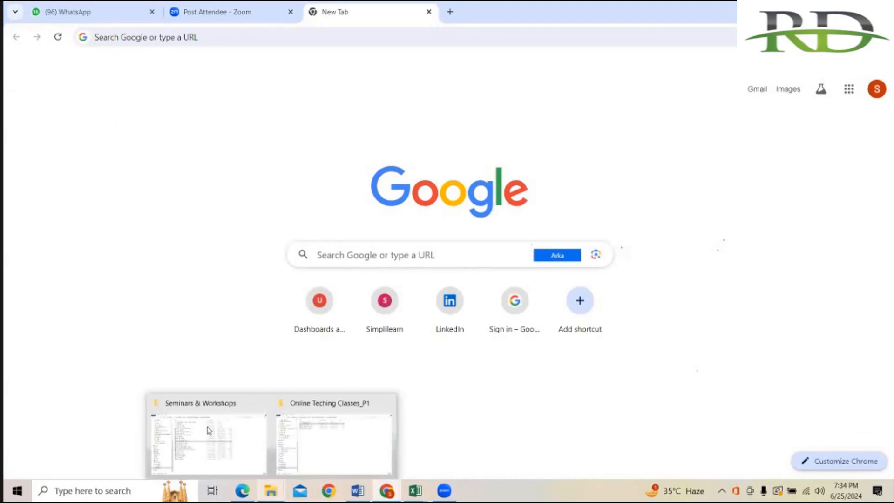
{"action": "left_click", "coordinate": [208, 429]}
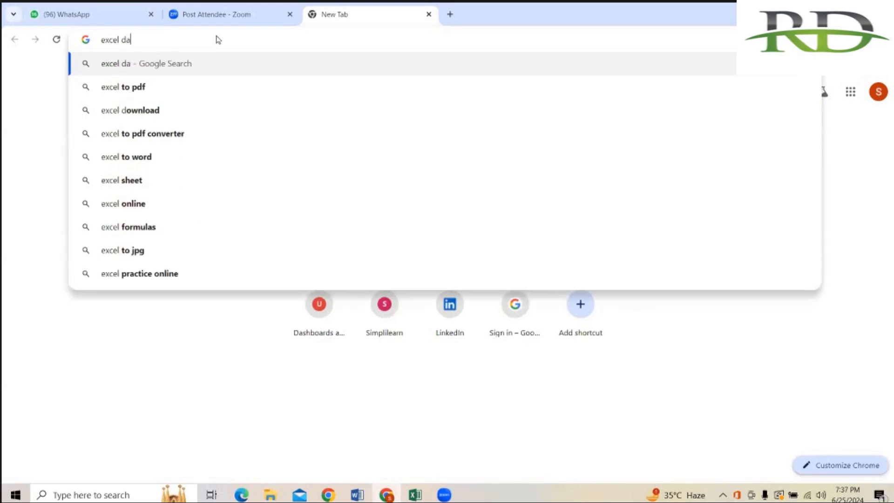
{"action": "type", "text": "ashboard"}
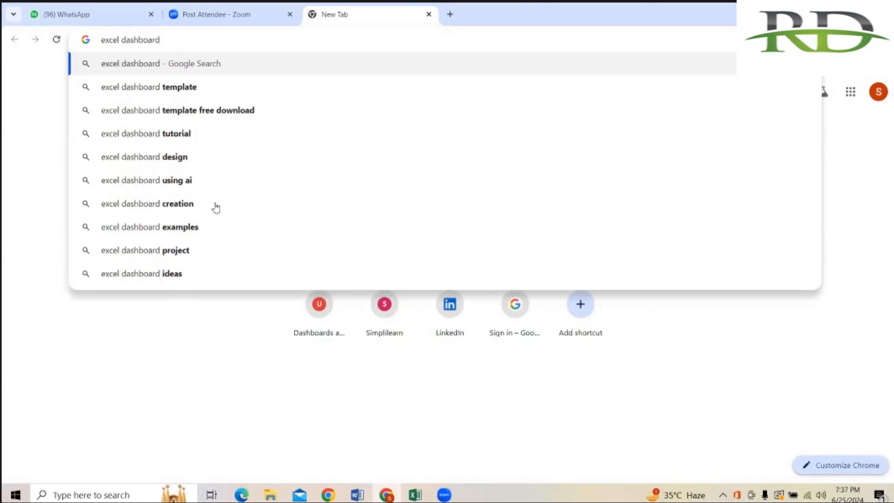
{"action": "key", "text": "Return"}
{"action": "left_click", "coordinate": [155, 119]}
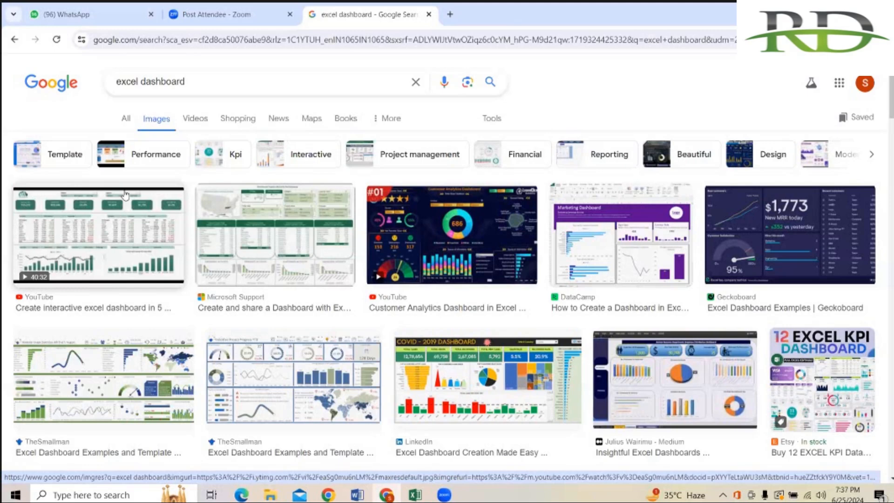
- Open DataCamp's "How to Create a Dashboard in Excel in 3 Easy Steps" article, skim it to the Build section and close its tab
{"action": "left_click", "coordinate": [624, 251]}
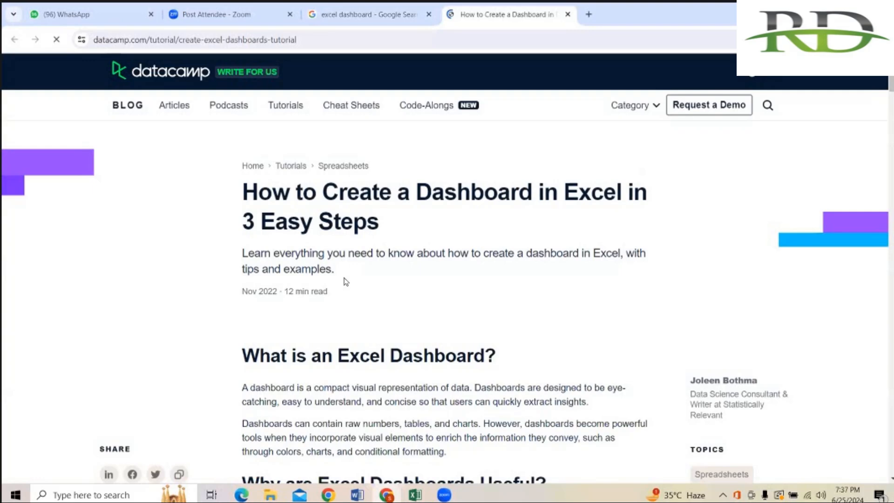
{"action": "scroll", "coordinate": [345, 281], "scroll_direction": "down", "scroll_amount": 15}
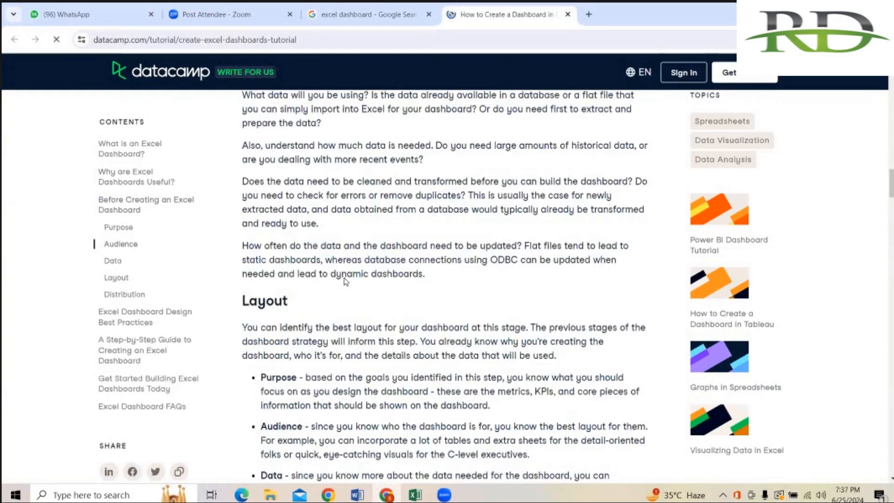
{"action": "scroll", "coordinate": [345, 281], "scroll_direction": "down", "scroll_amount": 20}
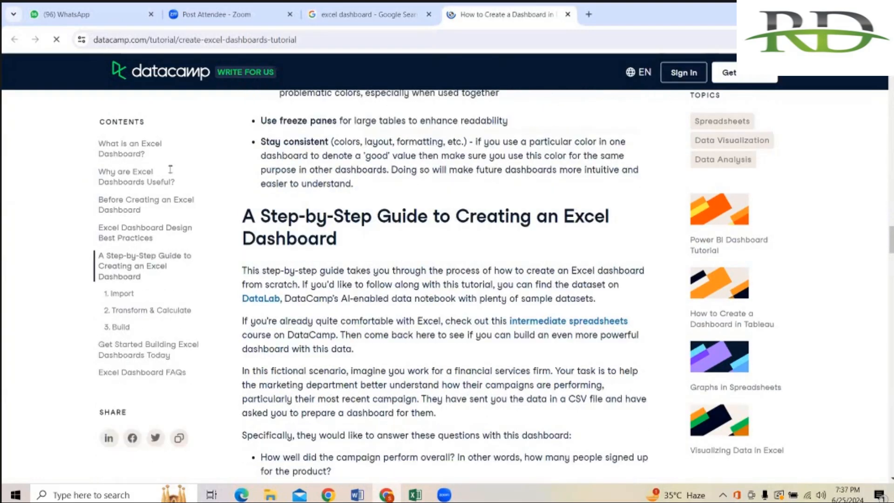
{"action": "scroll", "coordinate": [39, 66], "scroll_direction": "down", "scroll_amount": 15}
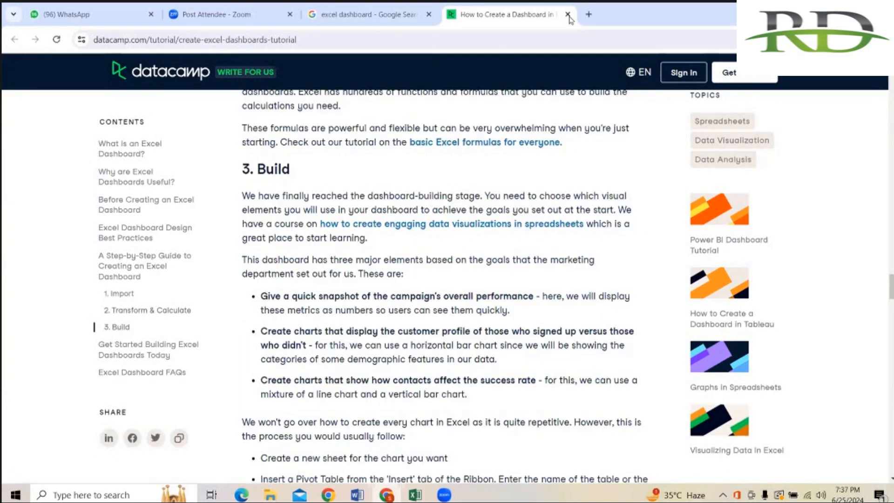
{"action": "left_click", "coordinate": [568, 15]}
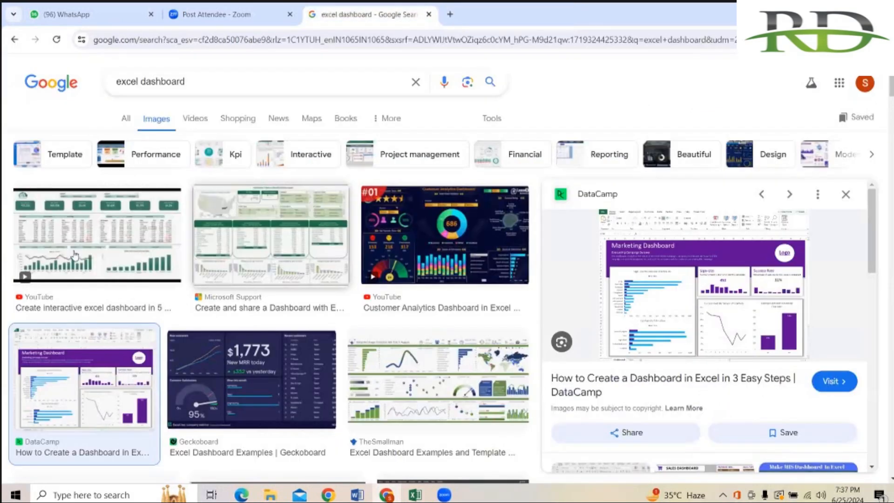
- Preview the YouTube interactive Excel dashboard image, run a Google Lens search on it and close that tab
{"action": "left_click", "coordinate": [167, 264]}
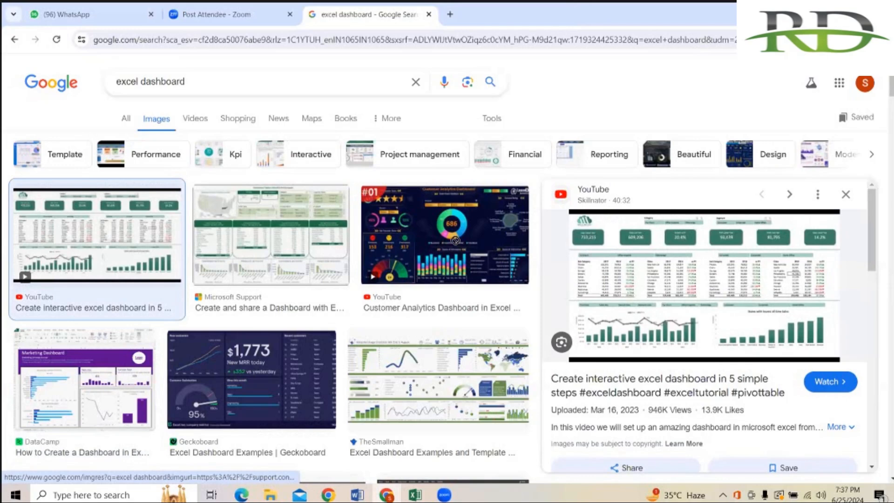
{"action": "left_click_drag", "start_coordinate": [456, 244], "coordinate": [375, 187]}
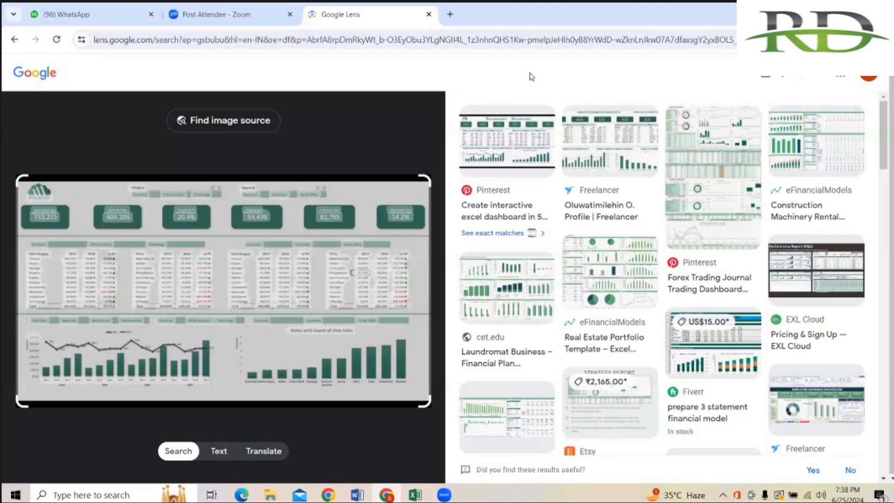
{"action": "left_click", "coordinate": [264, 17]}
{"action": "left_click", "coordinate": [427, 19]}
{"action": "left_click", "coordinate": [429, 14]}
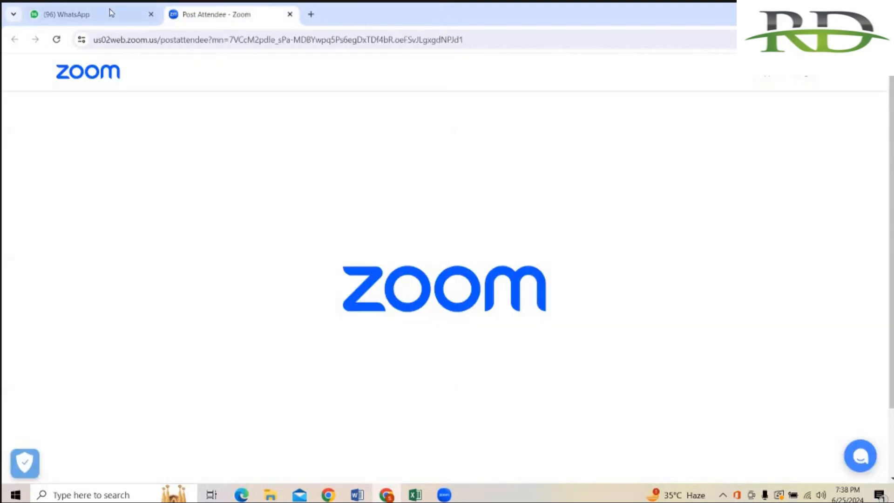
- View the Day 4 and Day 5 agenda in the Excel brochure PDF in Edge, and return to the Excel training sheet_Charts_1 workbook
{"action": "left_click", "coordinate": [240, 495]}
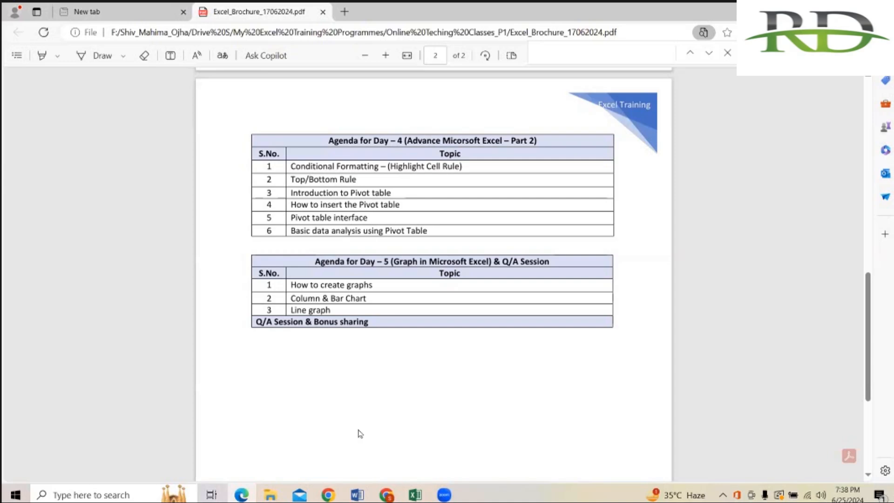
{"action": "mouse_move", "coordinate": [414, 494]}
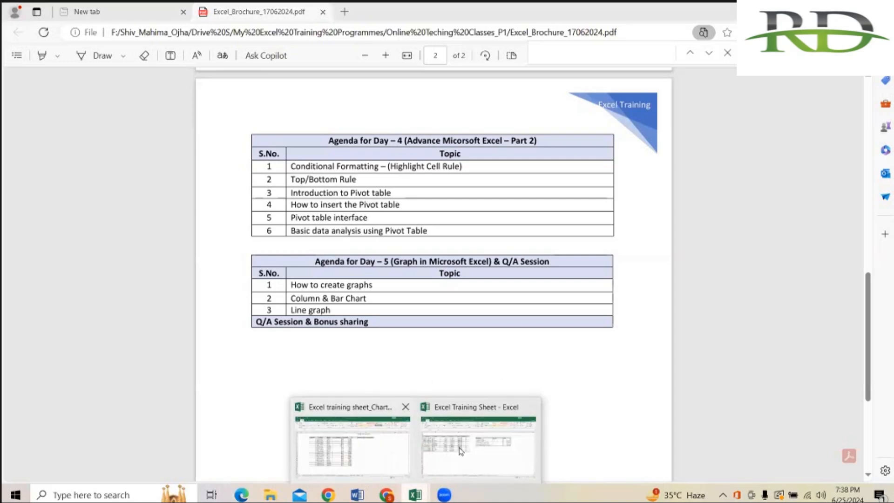
{"action": "left_click", "coordinate": [372, 446]}
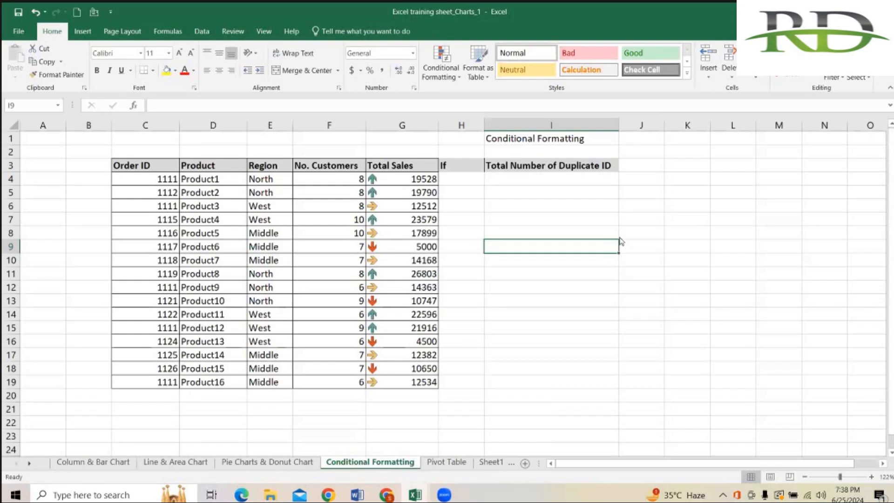
{"action": "left_click", "coordinate": [677, 229]}
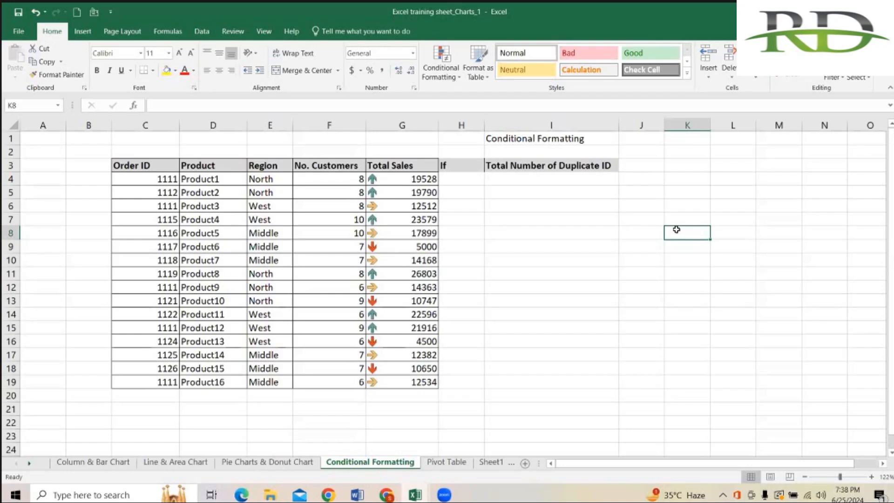
{"action": "left_click_drag", "start_coordinate": [394, 177], "coordinate": [394, 220]}
{"action": "left_click", "coordinate": [732, 259]}
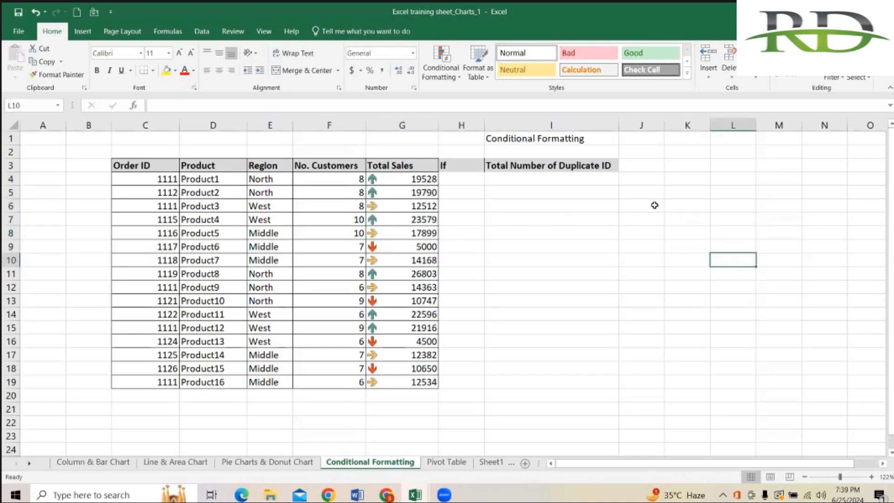
- Inspect the 3-Color Scale settings and minimum type options in a new formatting rule for Total Sales cells G4:G19, and discard the rule
{"action": "left_click_drag", "start_coordinate": [399, 177], "coordinate": [422, 383]}
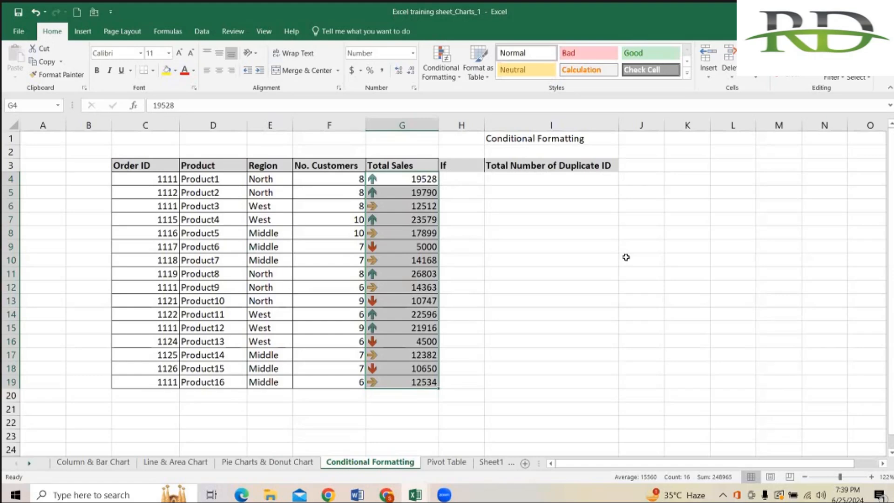
{"action": "left_click", "coordinate": [450, 83]}
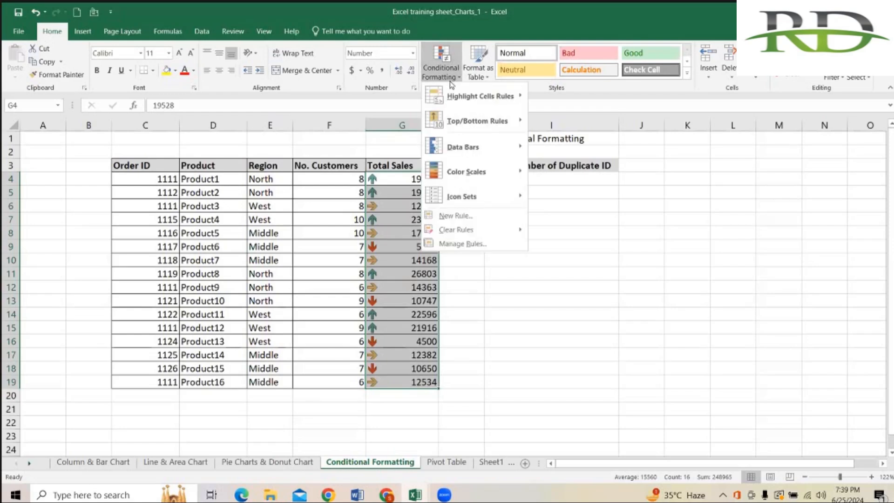
{"action": "left_click", "coordinate": [465, 216]}
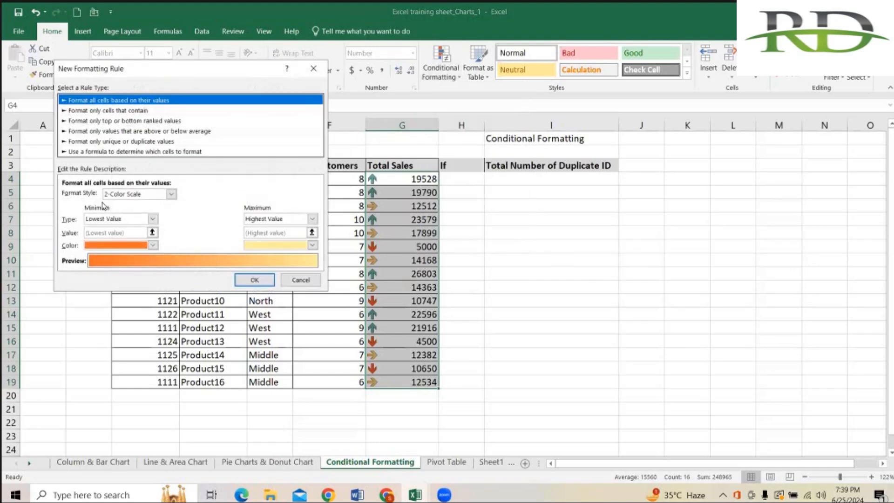
{"action": "left_click", "coordinate": [172, 196]}
{"action": "left_click", "coordinate": [154, 211]}
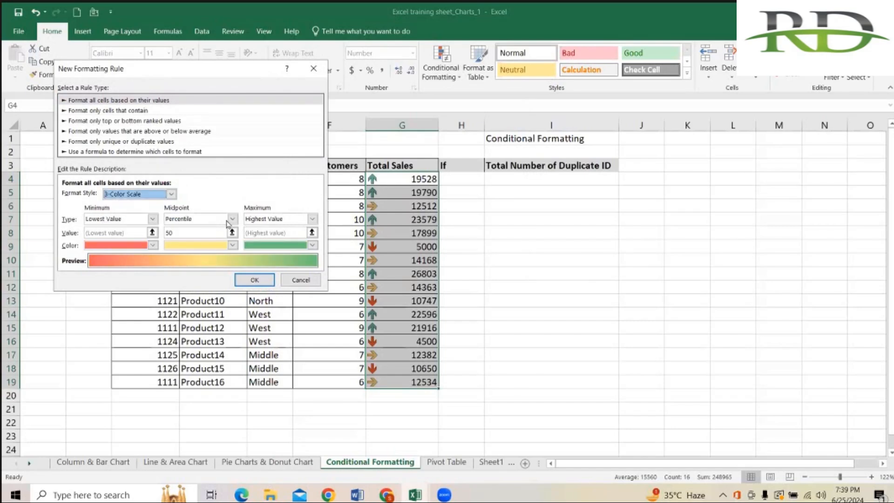
{"action": "left_click", "coordinate": [144, 221]}
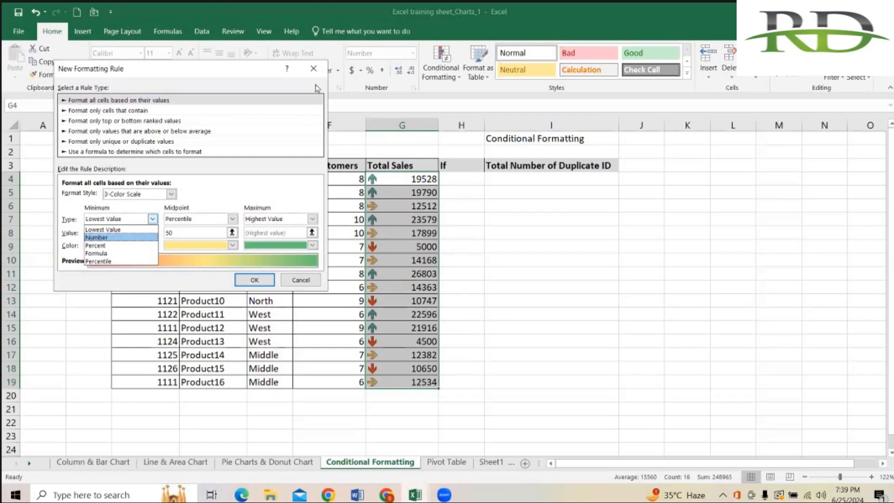
{"action": "left_click", "coordinate": [318, 69]}
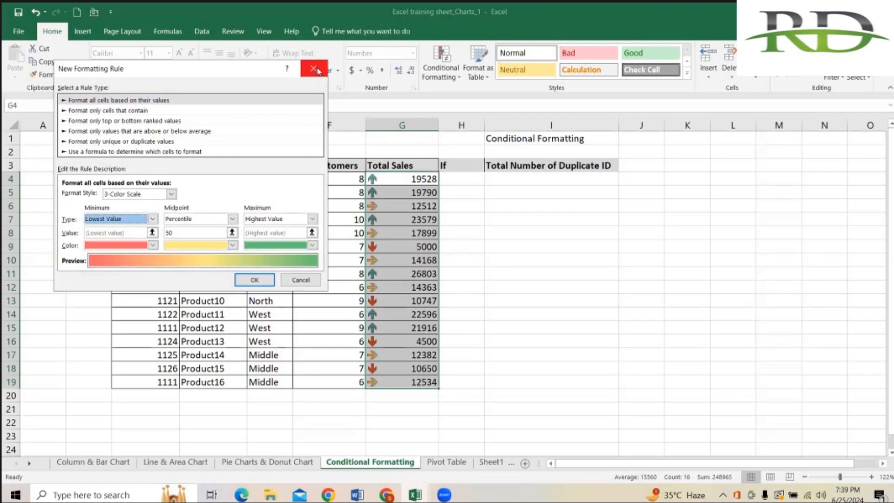
{"action": "key", "text": "Escape"}
{"action": "left_click", "coordinate": [615, 232]}
{"action": "left_click", "coordinate": [723, 243]}
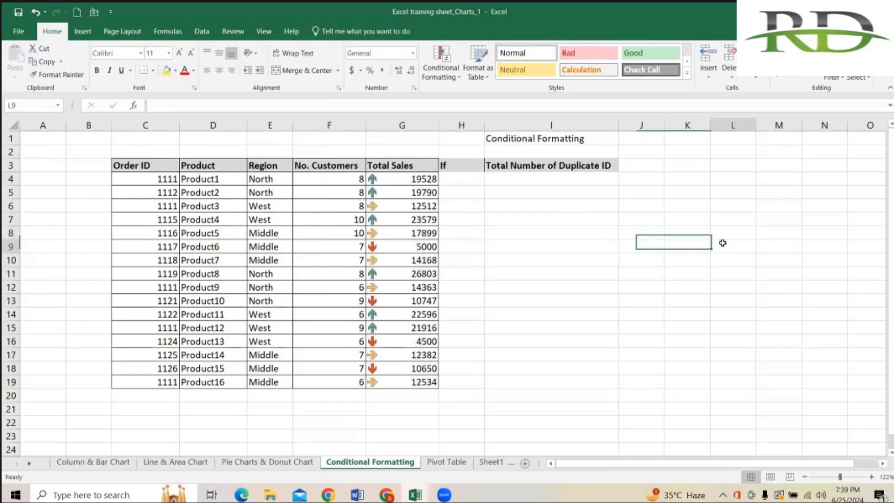
{"action": "left_click", "coordinate": [681, 222]}
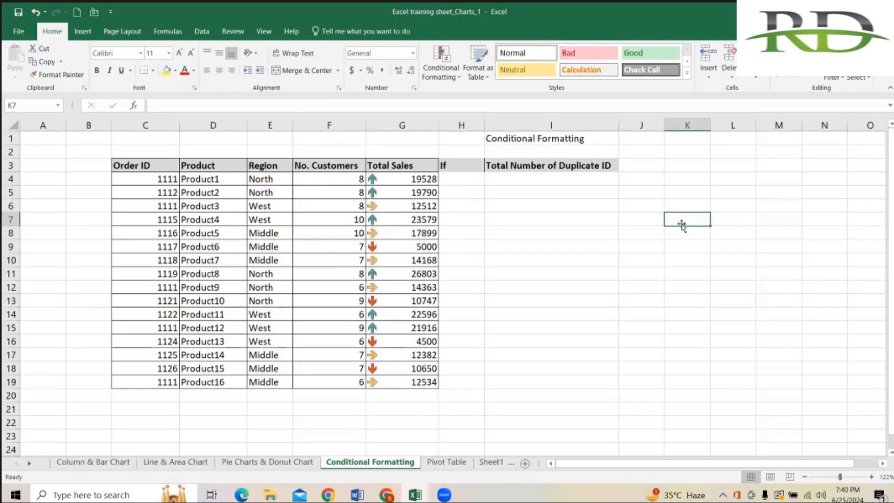
- Review the format style choices in a new rule for the Total Sales values, preview 3-Color Scale, and close without applying
{"action": "left_click", "coordinate": [397, 181]}
{"action": "left_click_drag", "start_coordinate": [396, 264], "coordinate": [392, 382]}
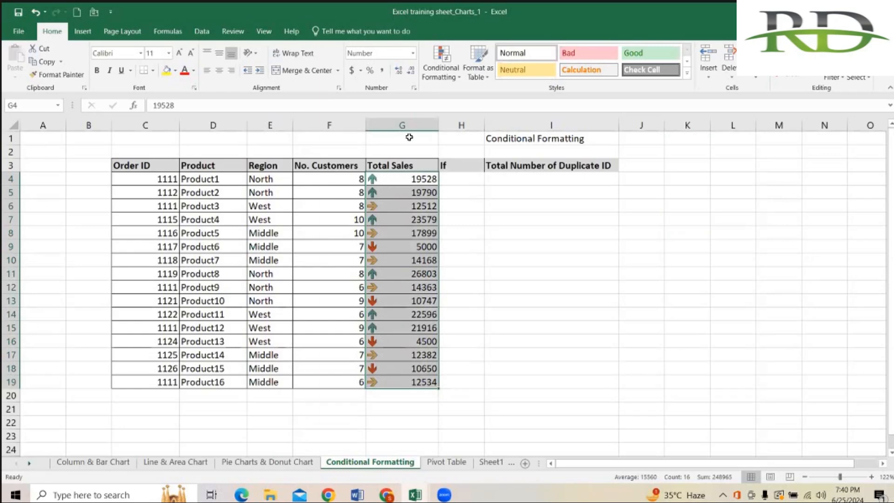
{"action": "left_click", "coordinate": [437, 74]}
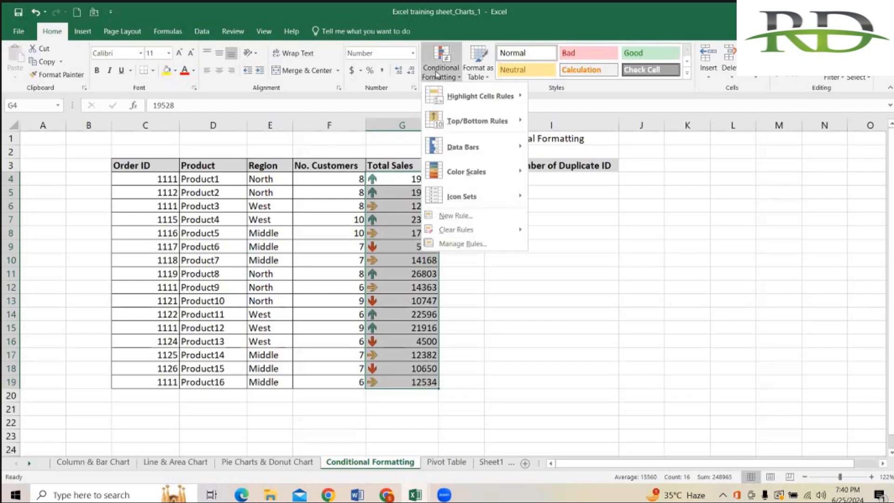
{"action": "left_click", "coordinate": [470, 213]}
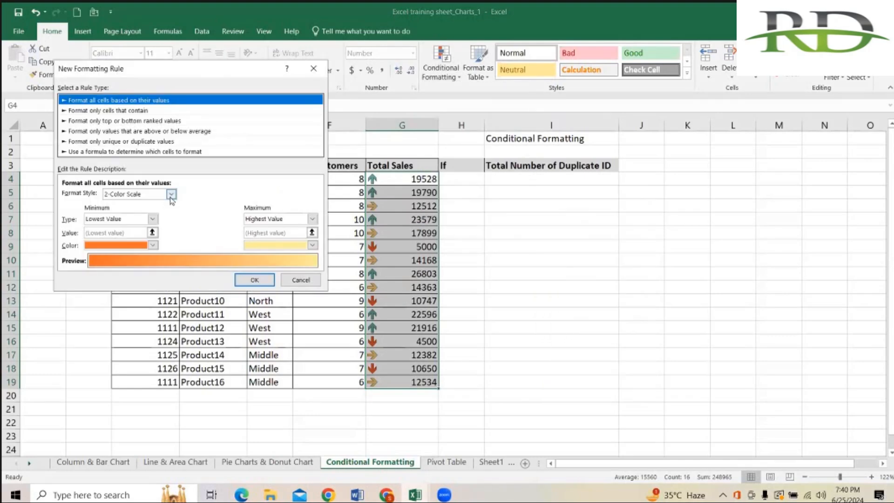
{"action": "left_click", "coordinate": [171, 195]}
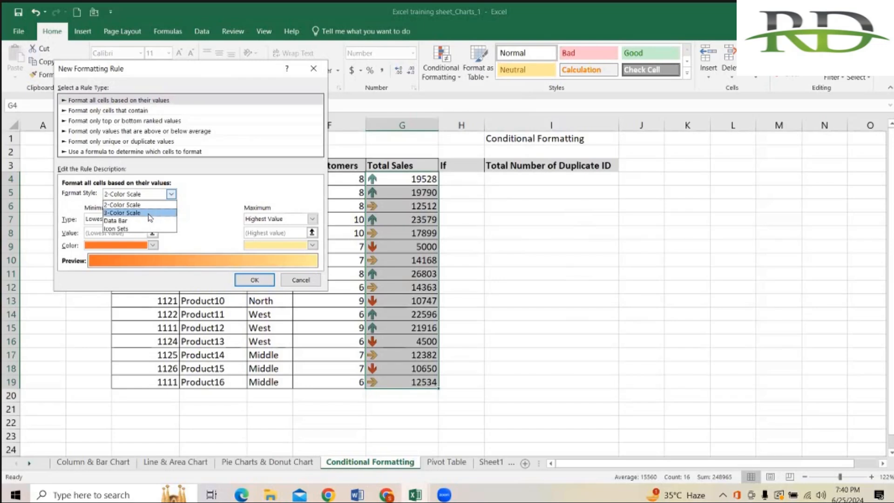
{"action": "left_click", "coordinate": [150, 213]}
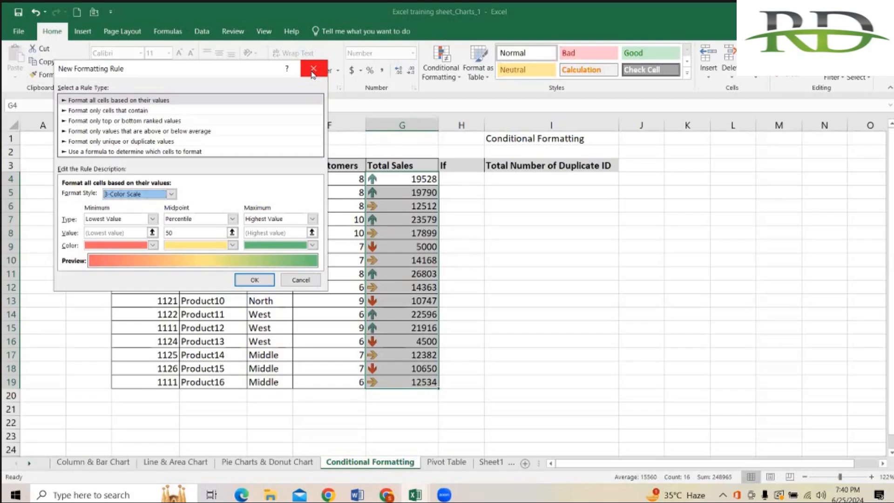
{"action": "key", "text": "Escape"}
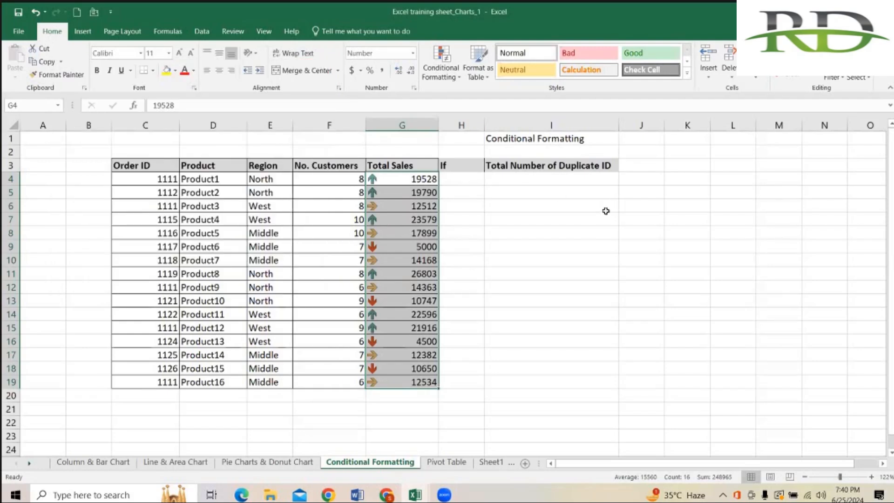
{"action": "left_click", "coordinate": [652, 210]}
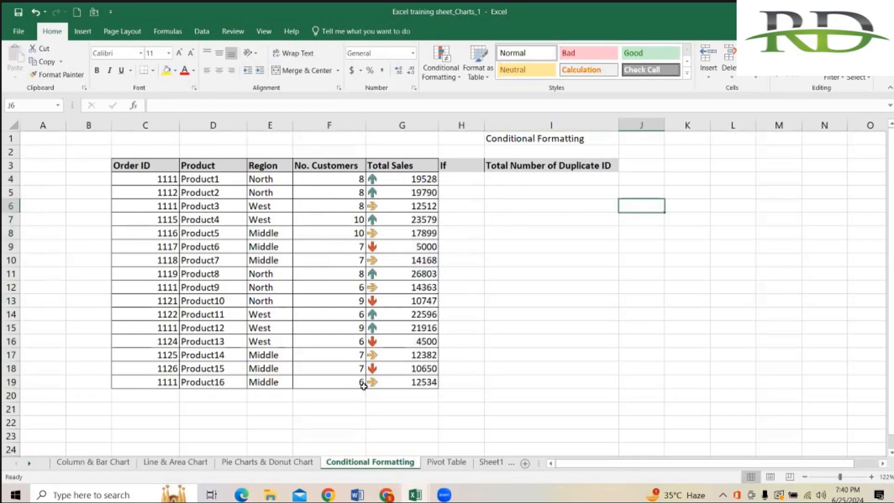
- View the Day 4 and Day 5 agenda in the Edge brochure PDF and return to the Excel workbook
{"action": "left_click", "coordinate": [242, 494]}
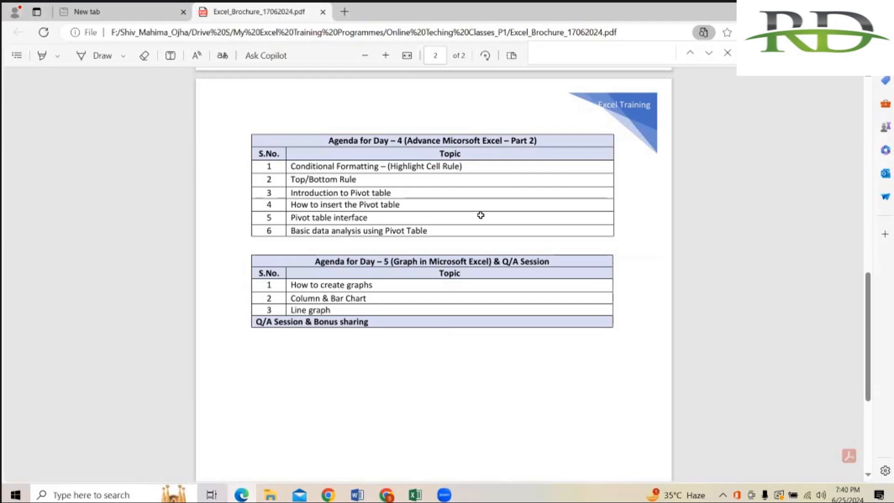
{"action": "key", "text": "alt+Tab"}
{"action": "left_click", "coordinate": [579, 231]}
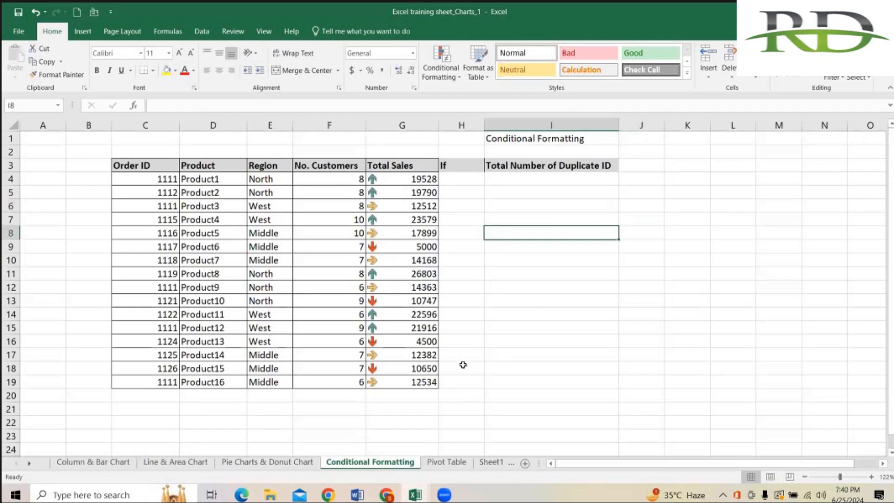
{"action": "left_click", "coordinate": [650, 216]}
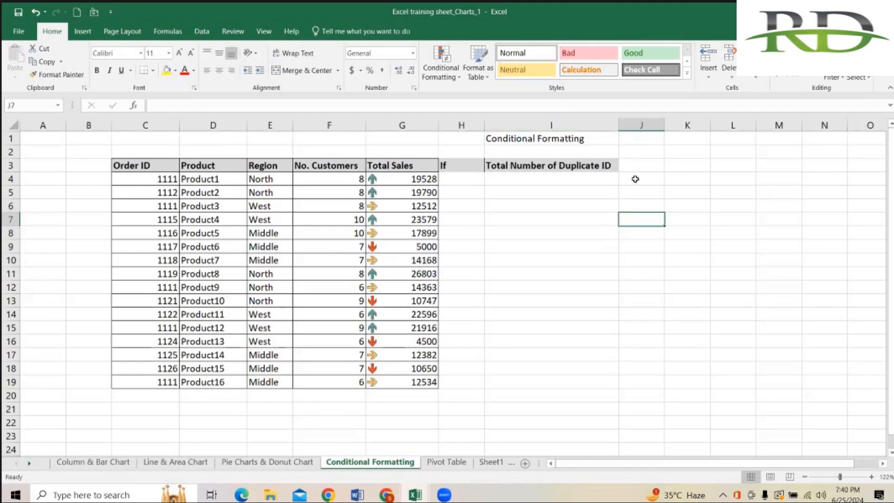
- Leave the Conditional Formatting sheet and open the Pivot Table worksheet containing the order data
{"action": "scroll", "coordinate": [506, 323], "scroll_direction": "down", "scroll_amount": 1}
{"action": "left_click", "coordinate": [506, 323]}
{"action": "scroll", "coordinate": [439, 414], "scroll_direction": "down", "scroll_amount": 4}
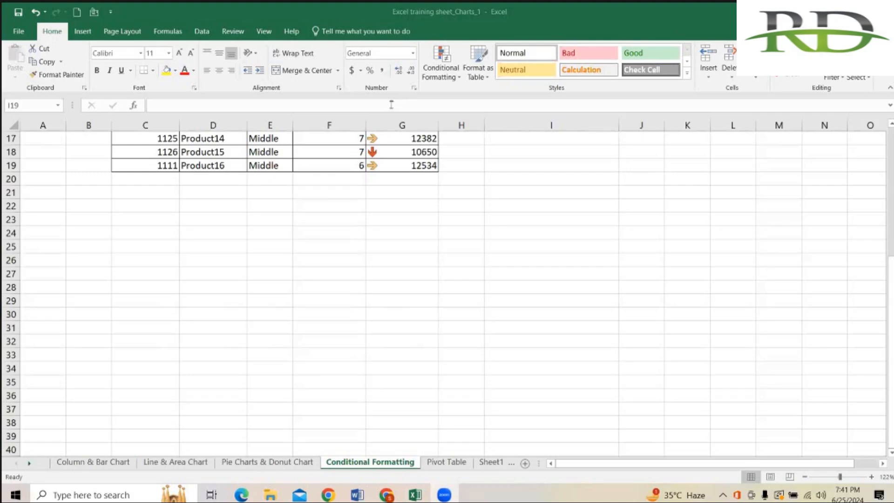
{"action": "left_click", "coordinate": [446, 463]}
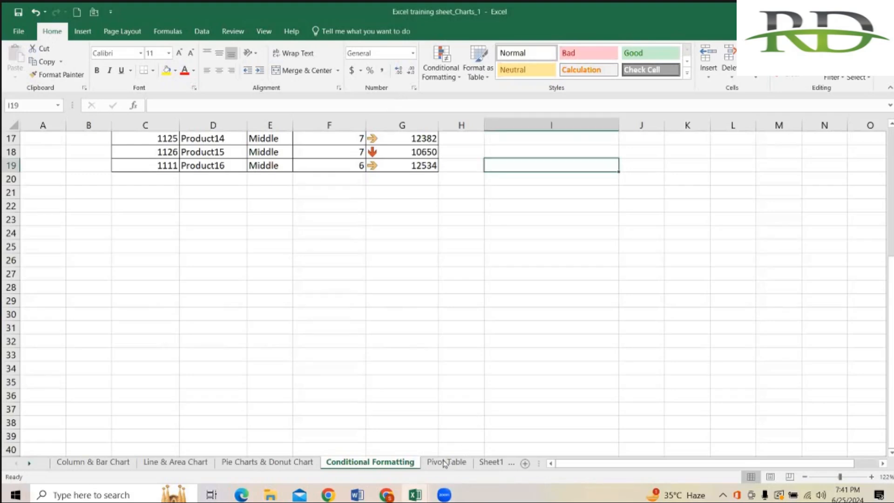
{"action": "left_click", "coordinate": [445, 463]}
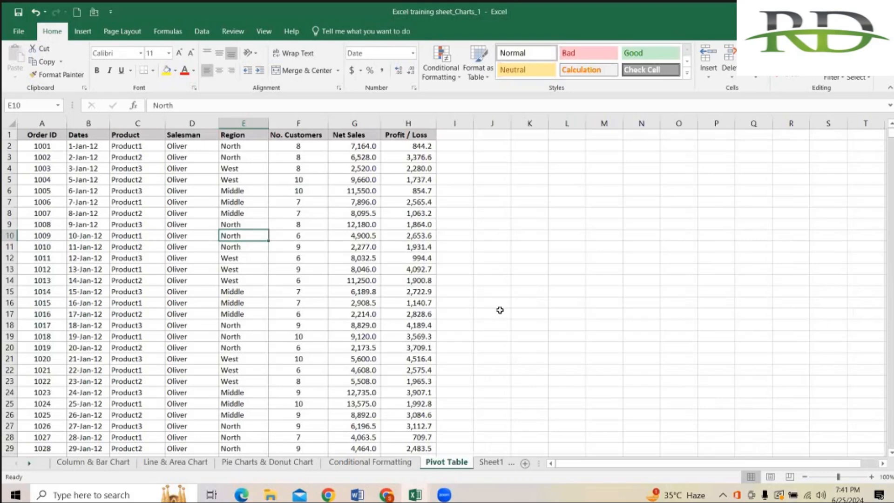
{"action": "left_click", "coordinate": [490, 462]}
{"action": "left_click", "coordinate": [379, 461]}
{"action": "left_click", "coordinate": [544, 350]}
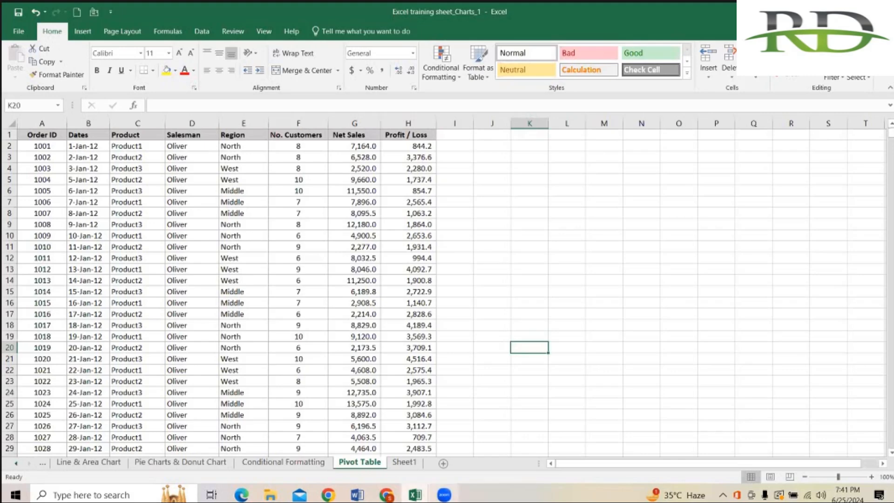
- Switch to Chrome and search Google for "dashboard excel" in the Zoom page's tab
{"action": "left_click", "coordinate": [386, 494]}
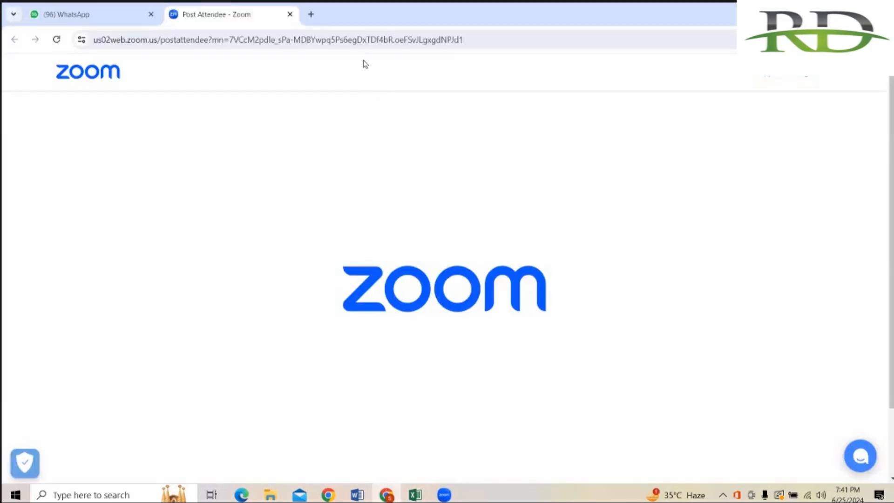
{"action": "key", "text": "ctrl+l"}
{"action": "type", "text": "dah"}
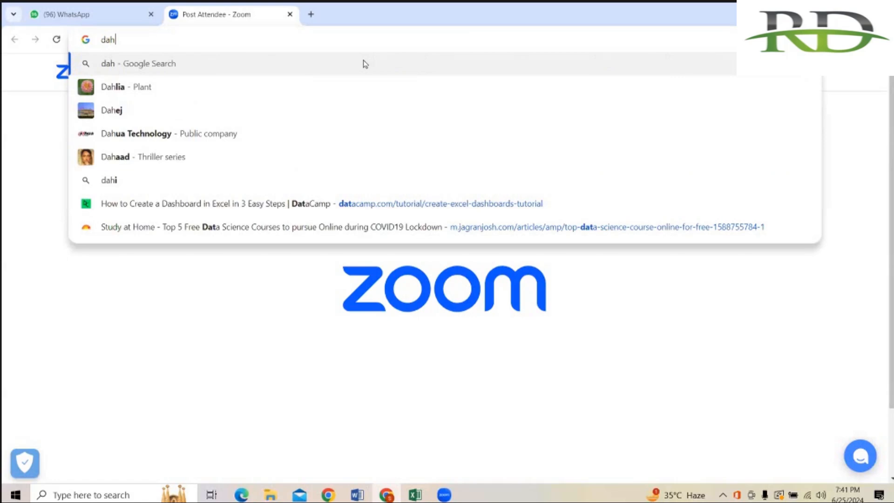
{"action": "key", "text": "BackSpace"}
{"action": "type", "text": "m"}
{"action": "key", "text": "BackSpace"}
{"action": "type", "text": "shi"}
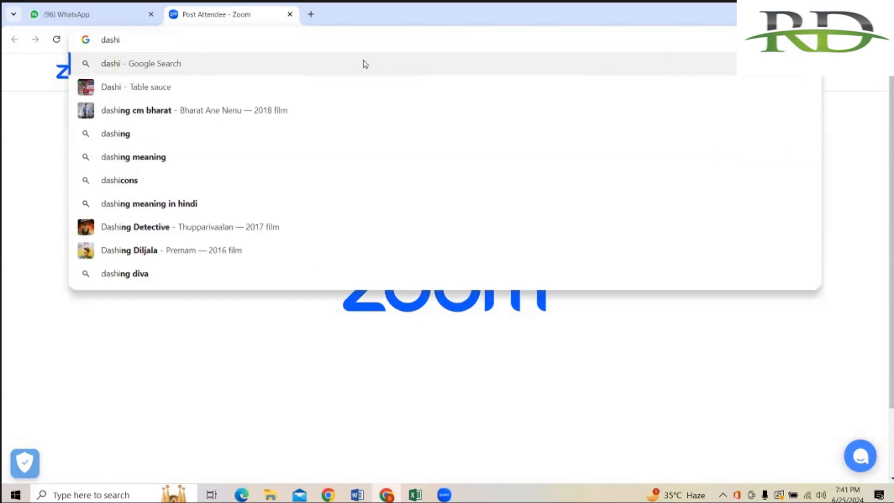
{"action": "key", "text": "BackSpace"}
{"action": "type", "text": "board e"}
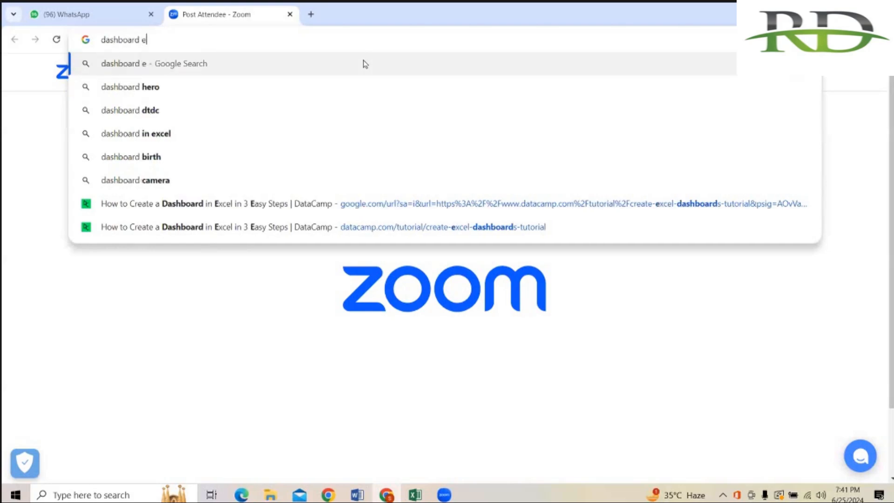
{"action": "type", "text": "xcel"}
{"action": "key", "text": "Return"}
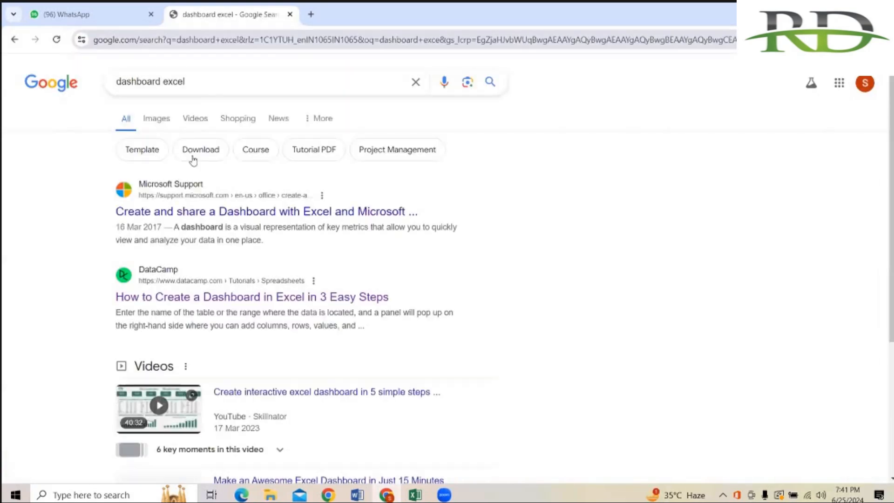
- Show the dashboard image results, view the YouTube interactive dashboard image in Google Lens, and return to the Excel workbook
{"action": "left_click", "coordinate": [157, 122]}
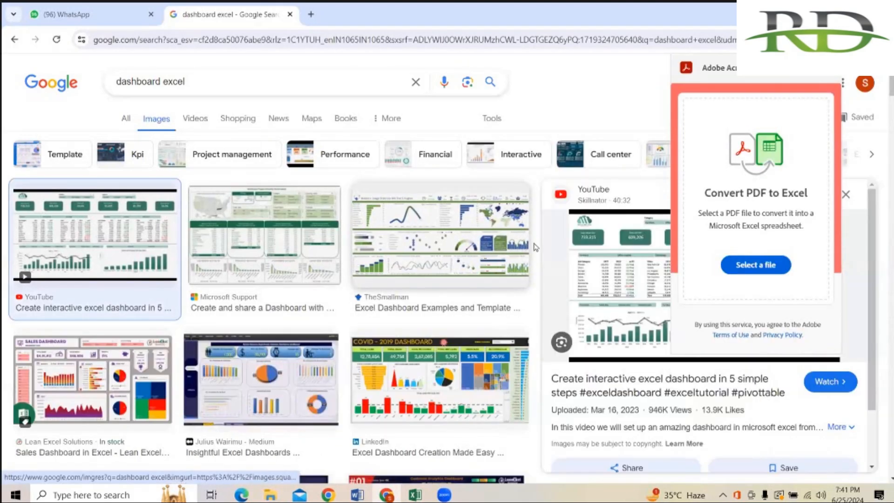
{"action": "left_click_drag", "start_coordinate": [169, 168], "coordinate": [395, 190]}
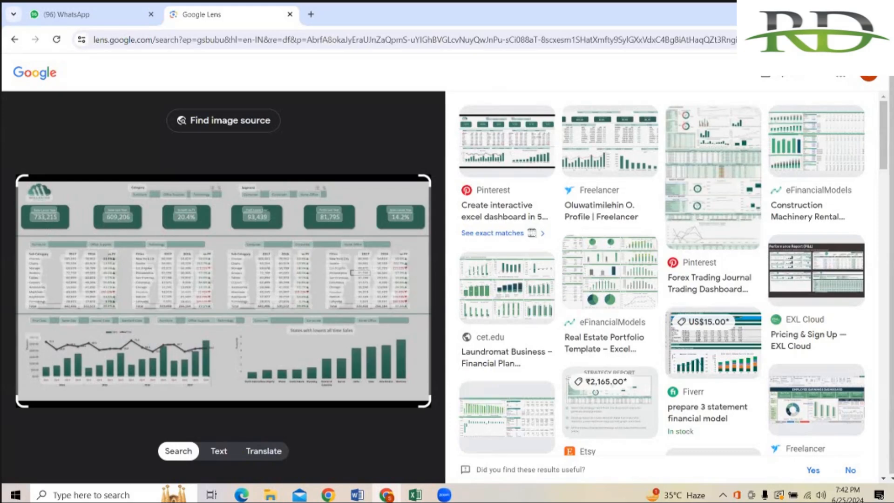
{"action": "mouse_move", "coordinate": [414, 494]}
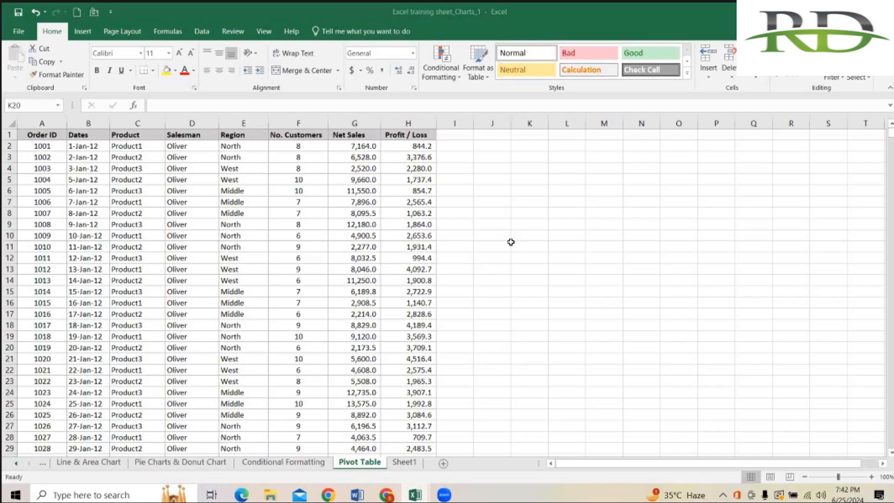
{"action": "left_click", "coordinate": [530, 348]}
{"action": "left_click", "coordinate": [510, 242]}
{"action": "left_click", "coordinate": [565, 228]}
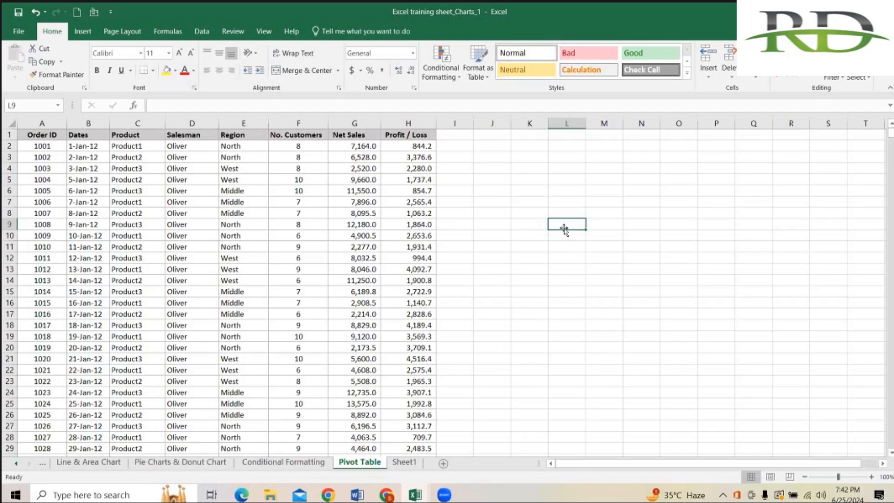
{"action": "left_click", "coordinate": [650, 193]}
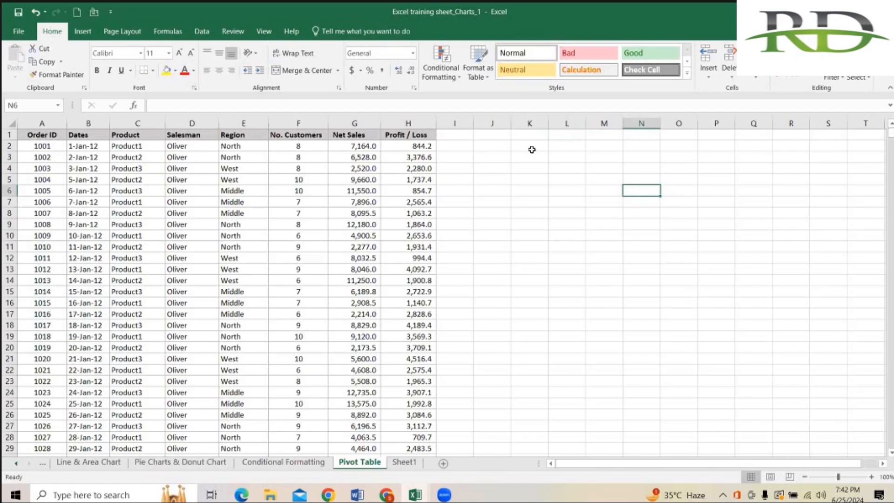
{"action": "left_click", "coordinate": [606, 176]}
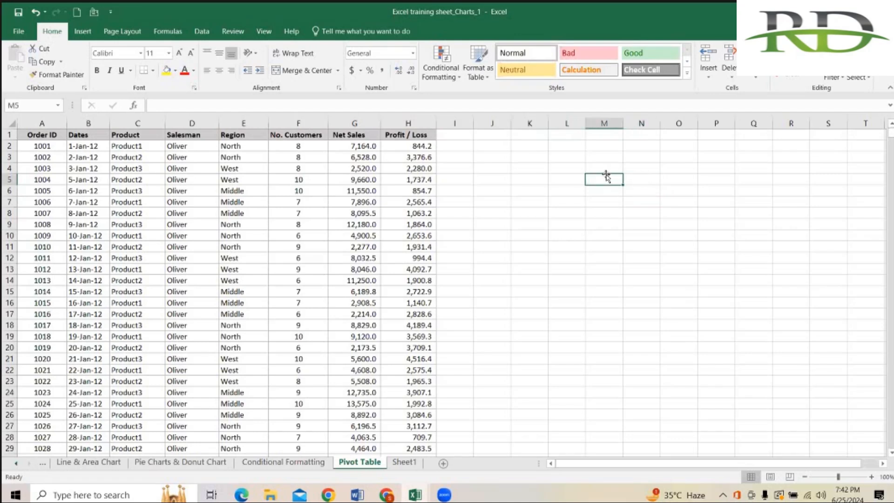
{"action": "left_click", "coordinate": [580, 167]}
{"action": "left_click", "coordinate": [616, 157]}
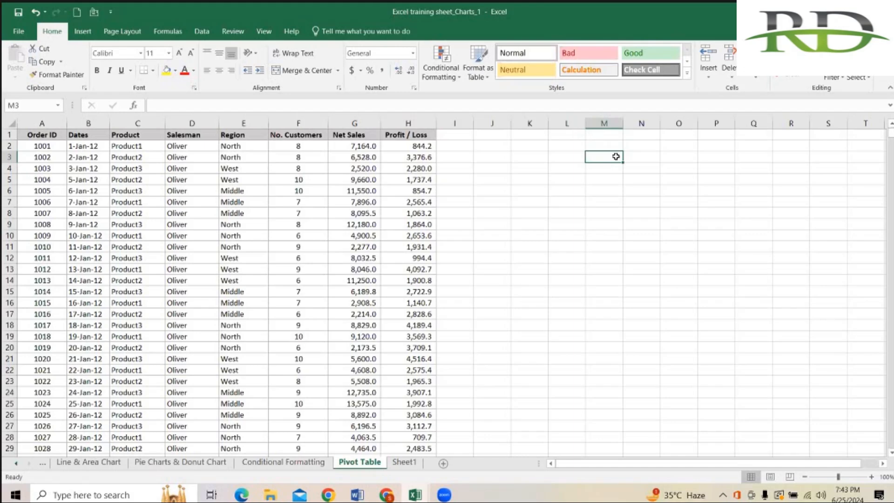
{"action": "left_click", "coordinate": [675, 171]}
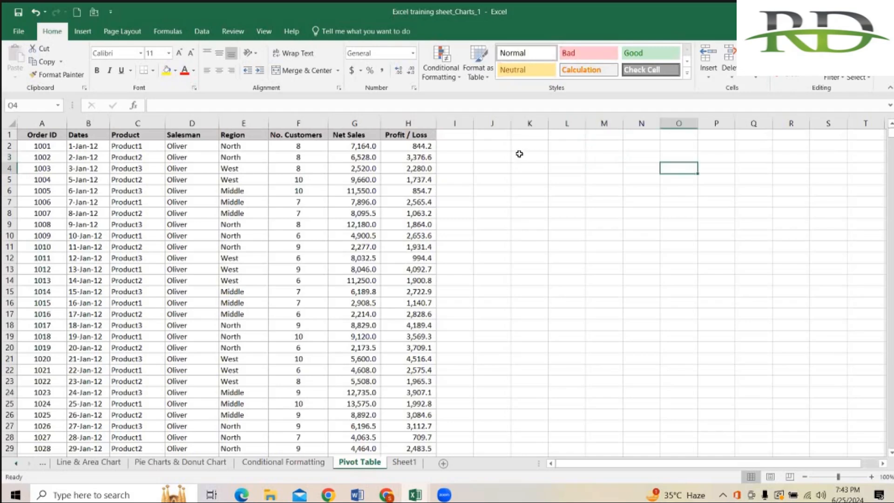
- Select the entire order data range A1:H1326, inspect its last rows, and return to the top of the sheet
{"action": "left_click", "coordinate": [519, 154]}
{"action": "left_click", "coordinate": [49, 134]}
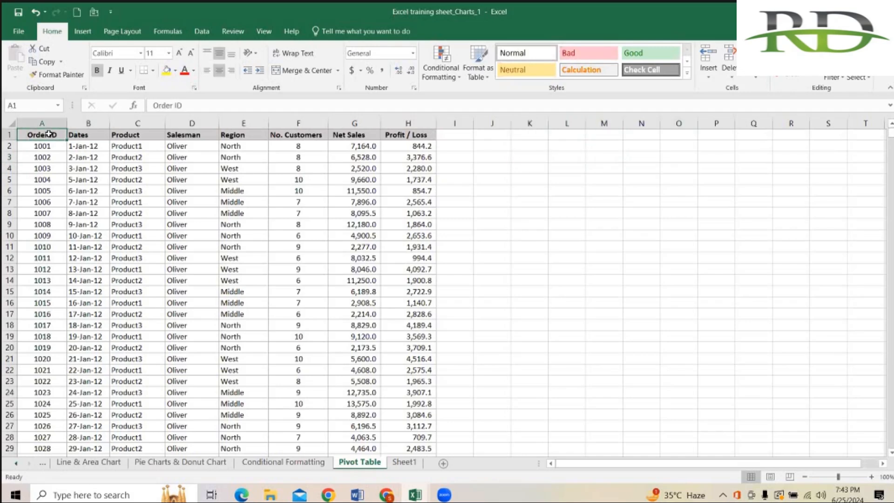
{"action": "key", "text": "ctrl+shift+Right"}
{"action": "key", "text": "ctrl+shift+Down"}
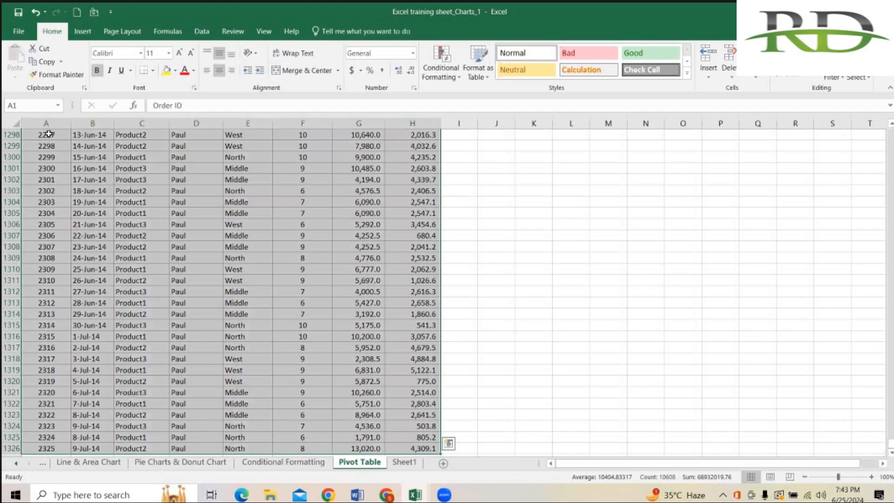
{"action": "scroll", "coordinate": [150, 202], "scroll_direction": "down", "scroll_amount": 2}
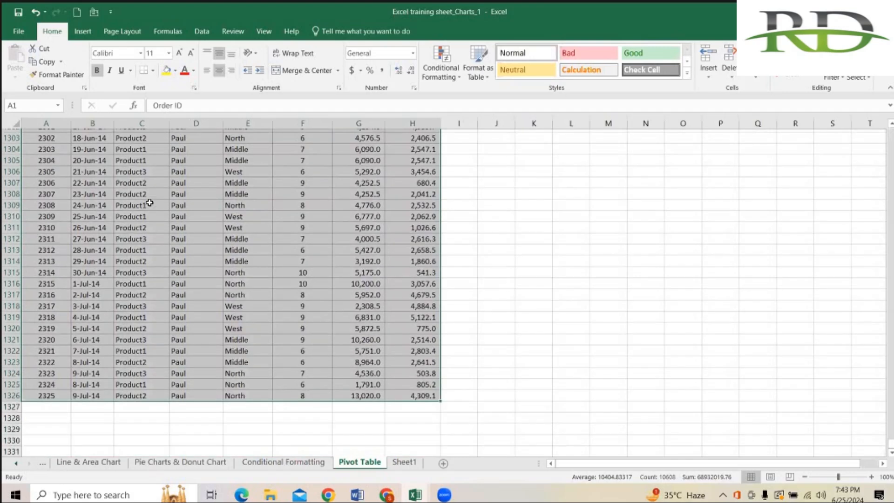
{"action": "scroll", "coordinate": [149, 202], "scroll_direction": "up", "scroll_amount": 9}
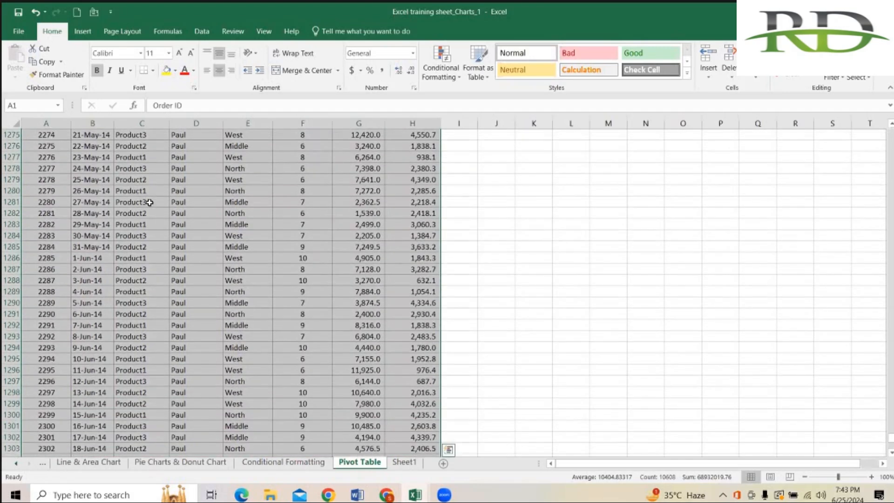
{"action": "key", "text": "ctrl+Home"}
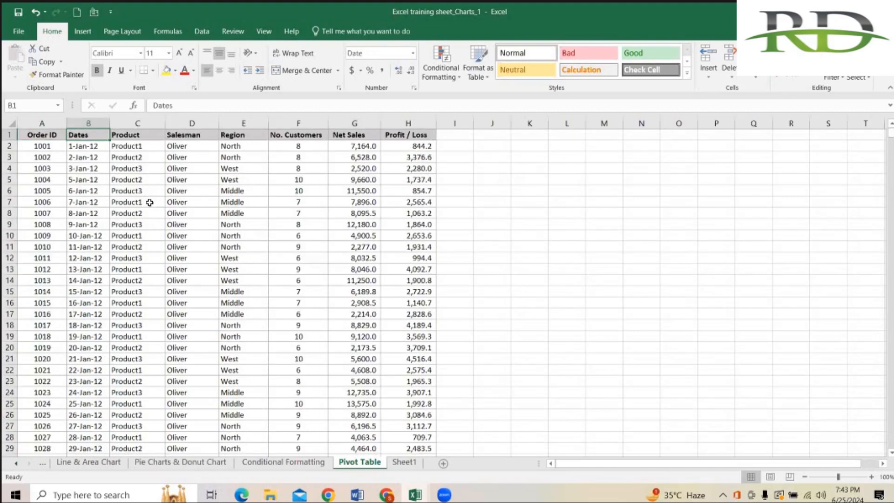
- Select the header row from Order ID to Profit / Loss and move through the individual column headings
{"action": "key", "text": "ctrl+shift+Right"}
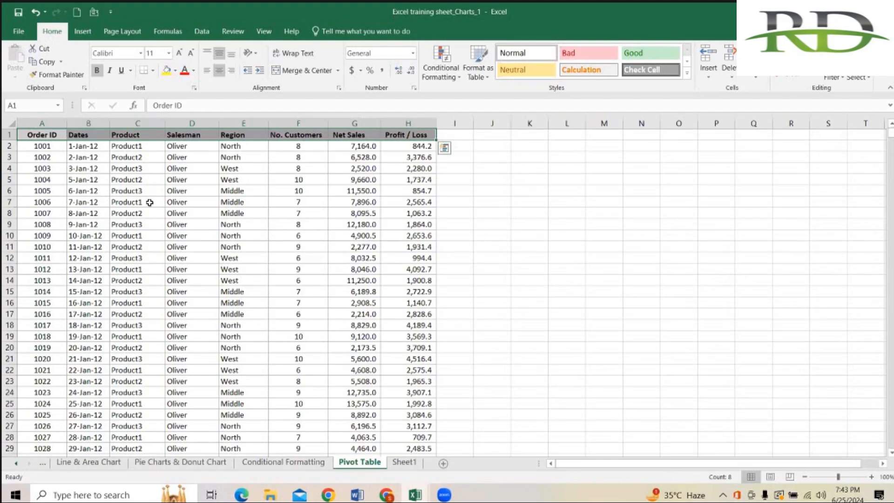
{"action": "key", "text": "Down"}
{"action": "key", "text": "Up"}
{"action": "key", "text": "Right"}
{"action": "key", "text": "Right"}
{"action": "key", "text": "Right"}
{"action": "key", "text": "Right"}
{"action": "key", "text": "Left"}
{"action": "key", "text": "Left"}
{"action": "key", "text": "Left"}
{"action": "key", "text": "Left"}
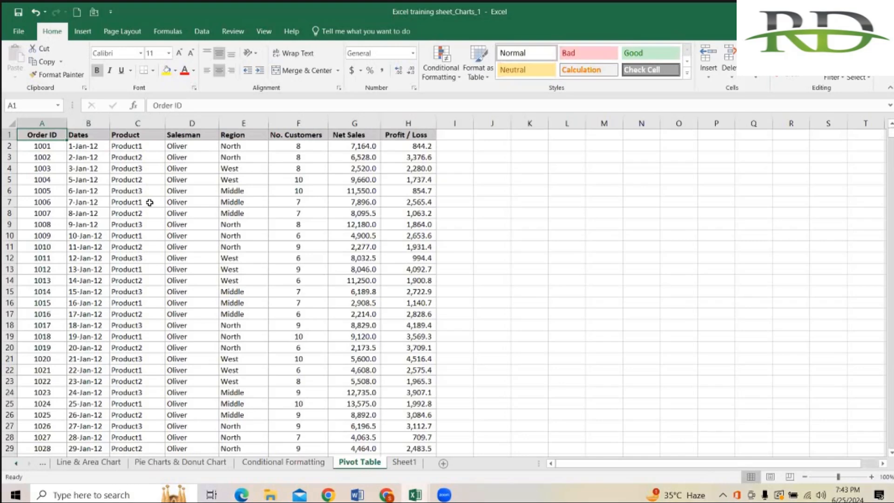
- Extend the selection from the Order ID heading over all records, review the final rows, and return to cell A1
{"action": "key", "text": "ctrl+shift+Right"}
{"action": "key", "text": "ctrl+shift+Down"}
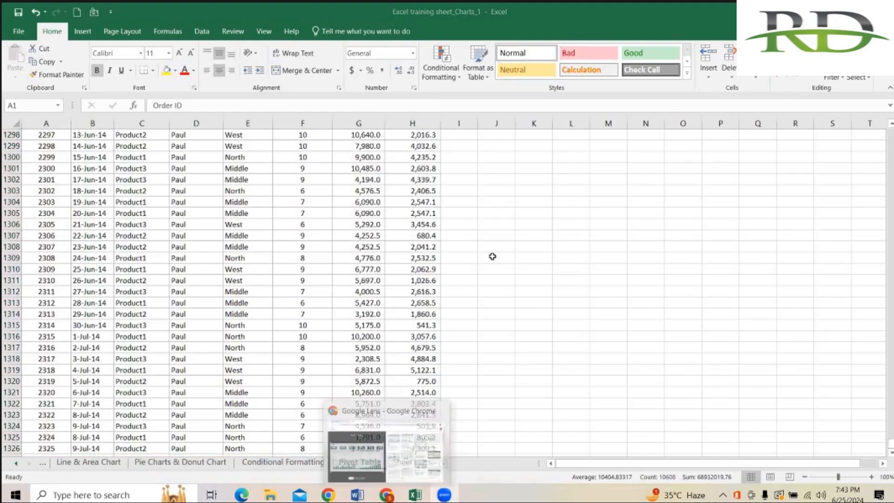
{"action": "scroll", "coordinate": [492, 257], "scroll_direction": "down", "scroll_amount": 6}
{"action": "scroll", "coordinate": [492, 256], "scroll_direction": "up", "scroll_amount": 10}
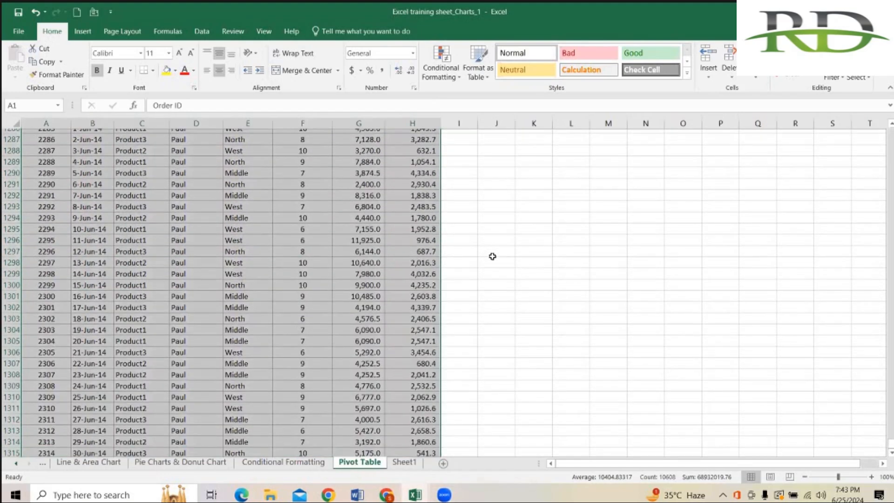
{"action": "scroll", "coordinate": [240, 205], "scroll_direction": "up", "scroll_amount": 20}
{"action": "left_click", "coordinate": [112, 194]}
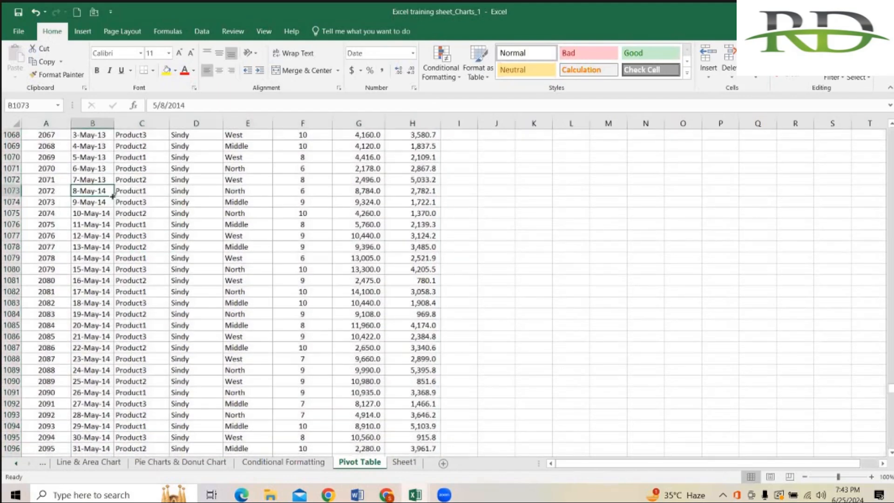
{"action": "key", "text": "ctrl+Home"}
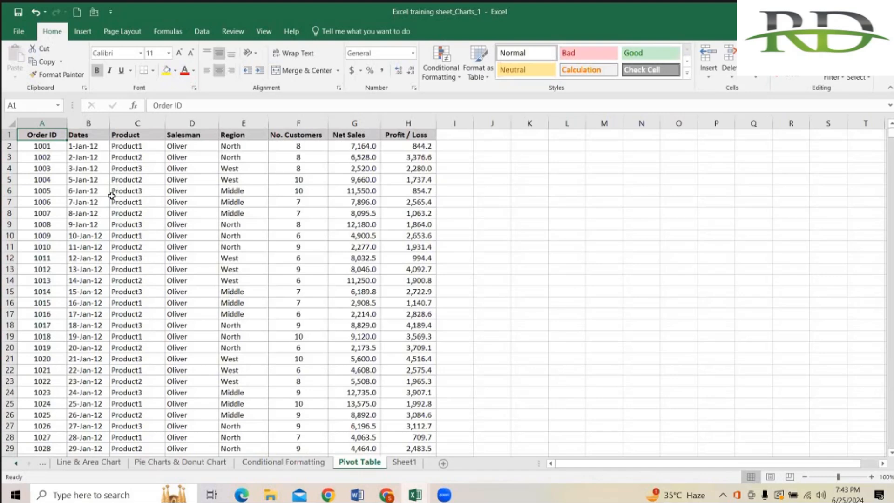
- Start a PivotTable from the order data A1:H1326 and choose the existing worksheet for its placement
{"action": "key", "text": "ctrl+shift+Right"}
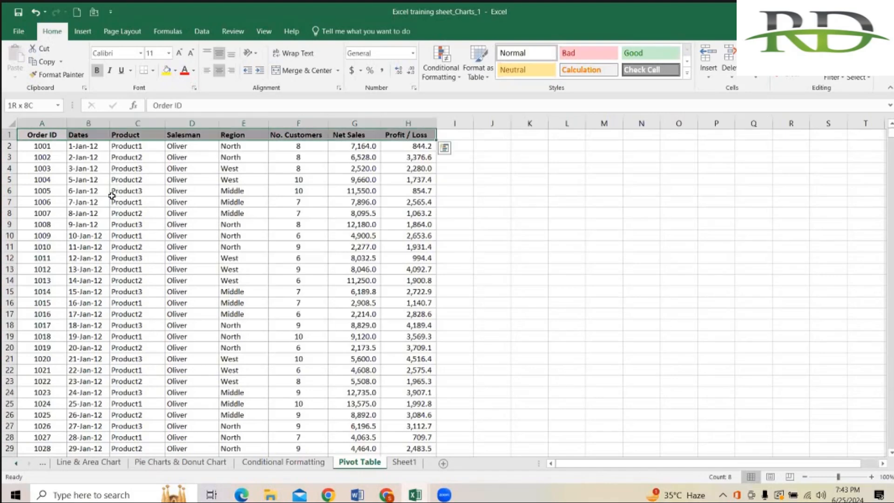
{"action": "key", "text": "ctrl+shift+Down"}
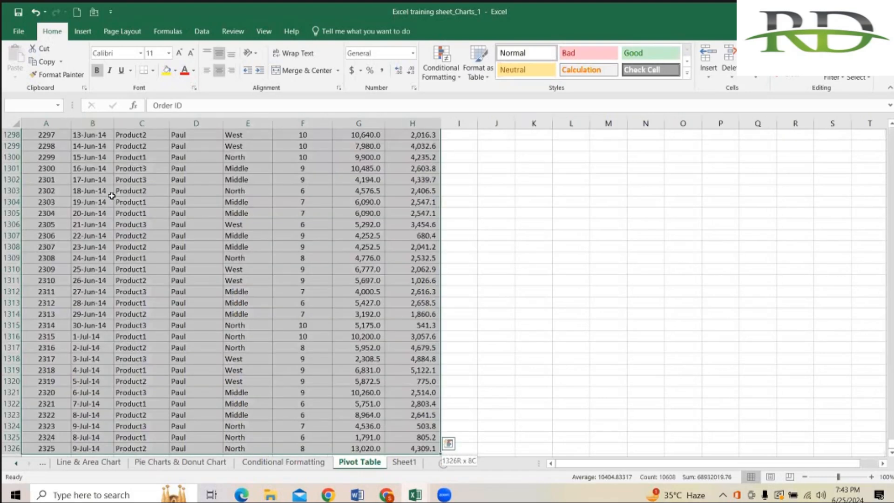
{"action": "left_click", "coordinate": [82, 33]}
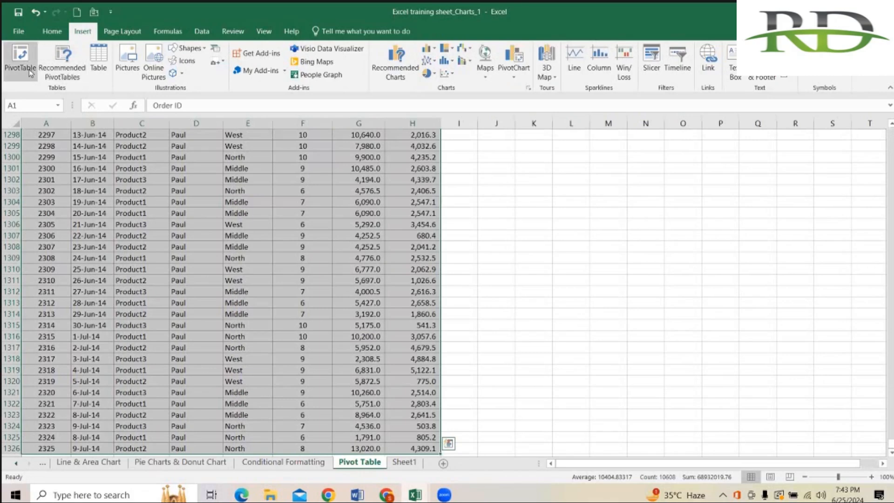
{"action": "left_click", "coordinate": [30, 73]}
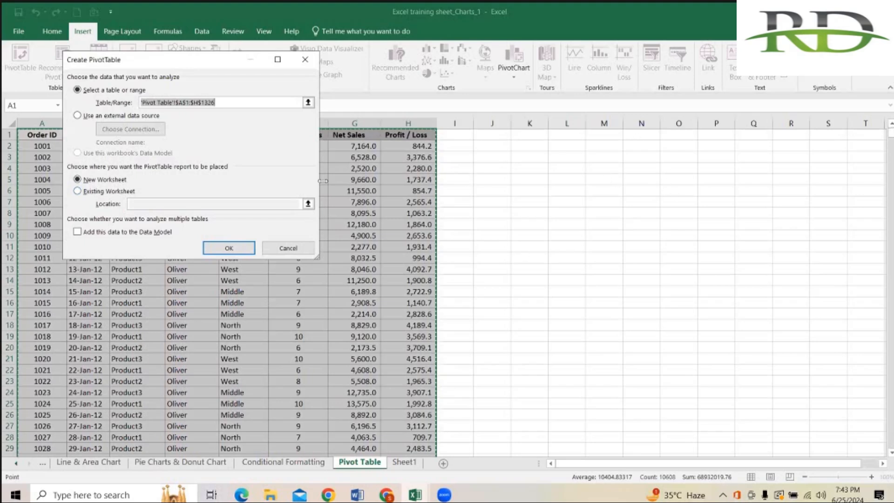
{"action": "left_click", "coordinate": [78, 191]}
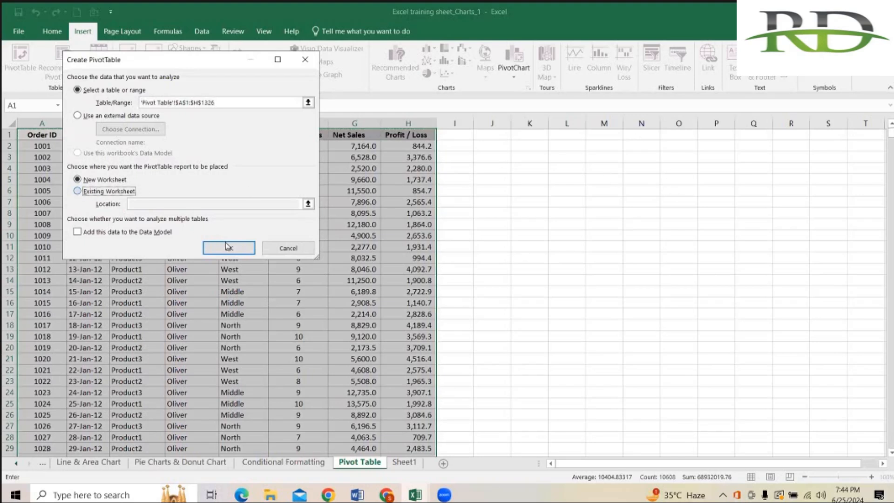
{"action": "left_click", "coordinate": [228, 250]}
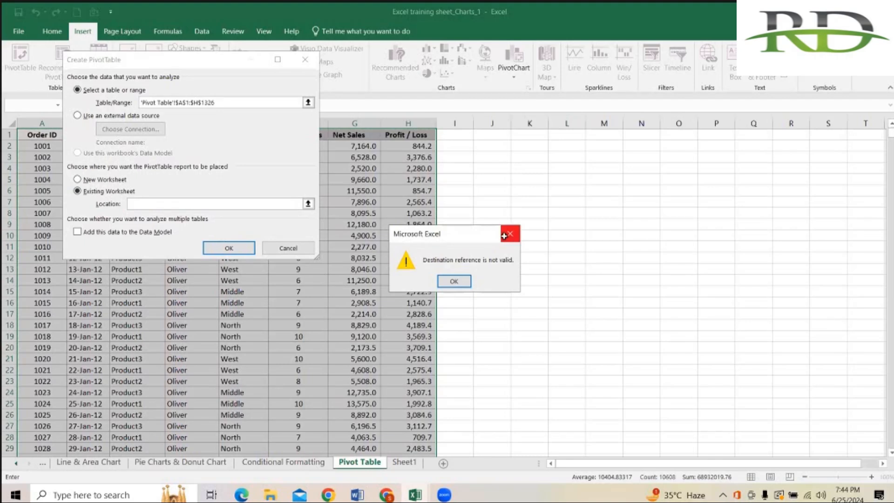
- Set the PivotTable's location to cell M6 of the Pivot Table sheet and create it
{"action": "left_click", "coordinate": [509, 234]}
{"action": "left_click", "coordinate": [307, 203]}
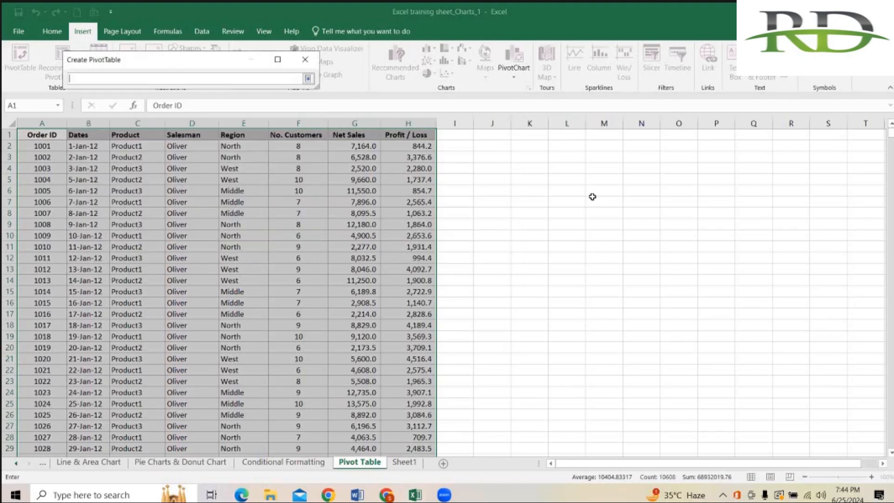
{"action": "left_click", "coordinate": [603, 192]}
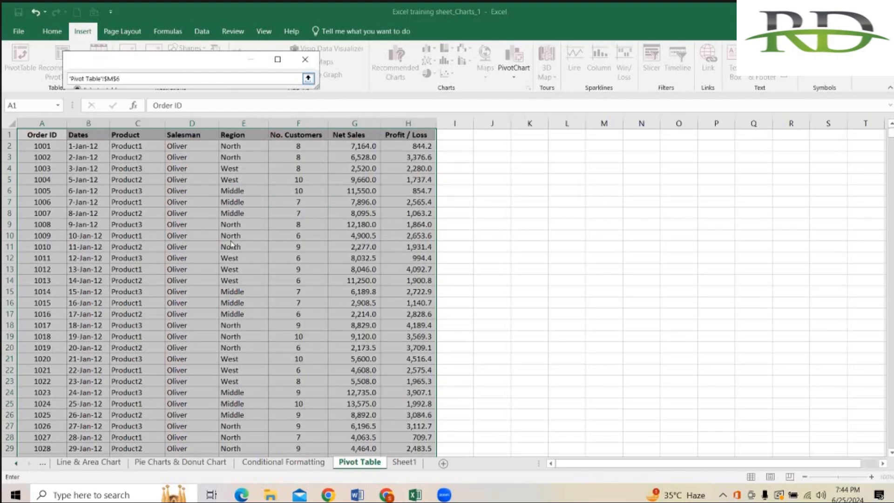
{"action": "left_click", "coordinate": [308, 78]}
{"action": "left_click", "coordinate": [224, 247]}
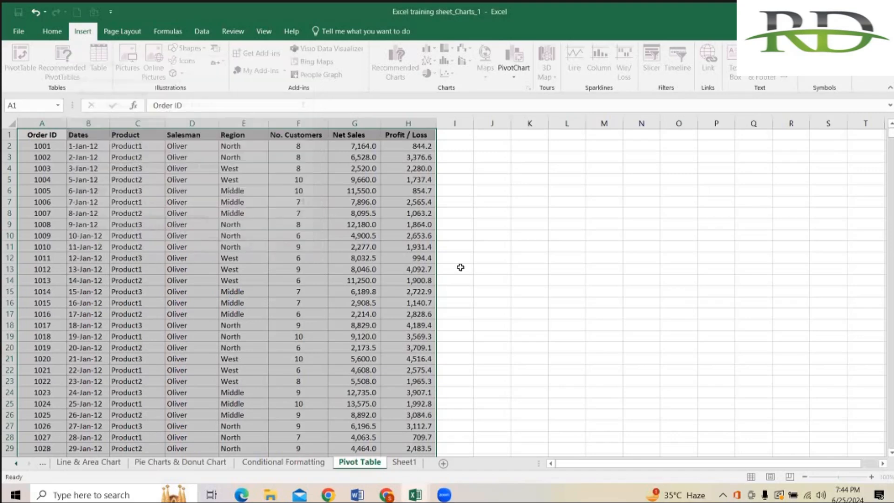
{"action": "scroll", "coordinate": [399, 250], "scroll_direction": "right", "scroll_amount": 6}
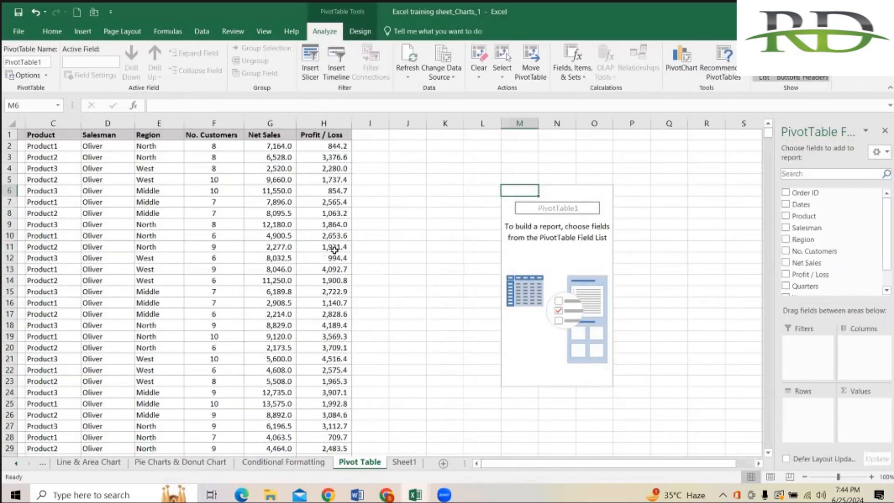
{"action": "left_click", "coordinate": [333, 247]}
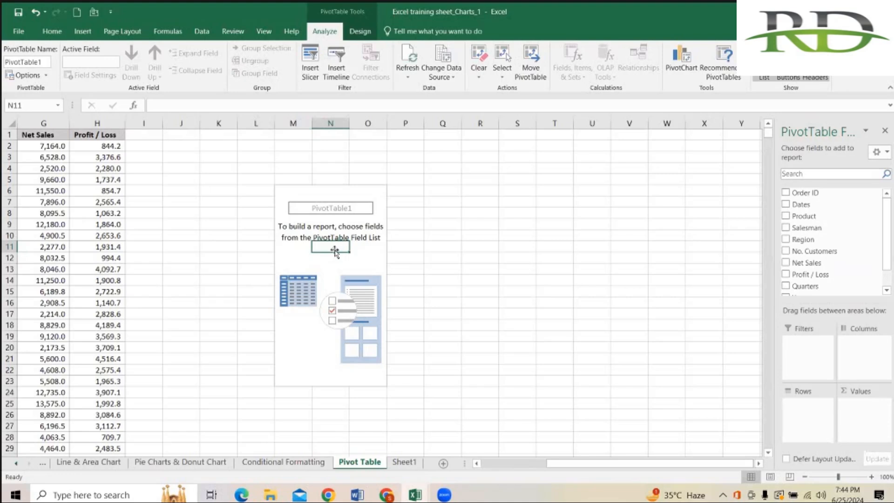
- Remove the empty PivotTable from the Pivot Table sheet by deleting columns L to Q
{"action": "left_click", "coordinate": [352, 190]}
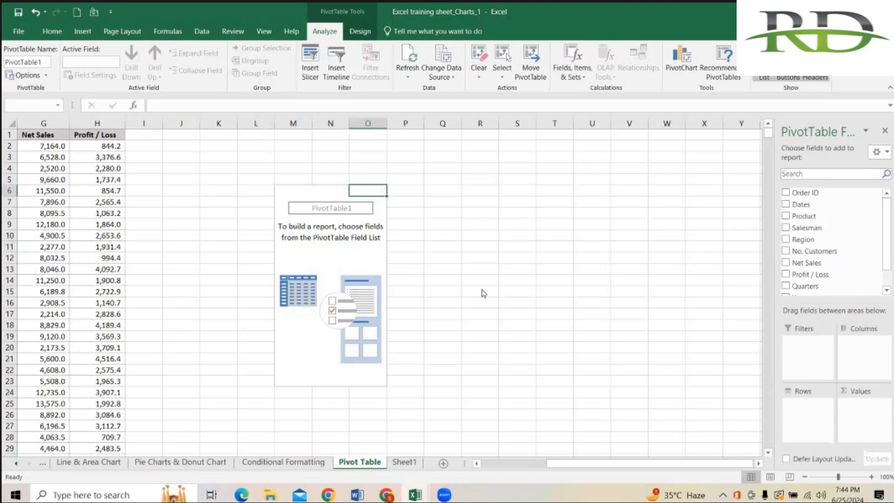
{"action": "key", "text": "Delete"}
{"action": "left_click", "coordinate": [453, 281]}
{"action": "left_click_drag", "start_coordinate": [255, 123], "coordinate": [425, 215]}
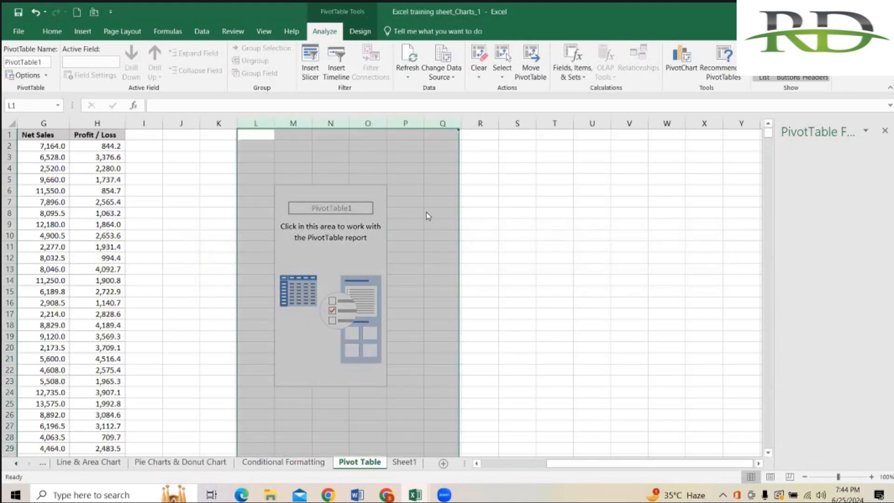
{"action": "right_click", "coordinate": [440, 244]}
{"action": "left_click", "coordinate": [249, 182]}
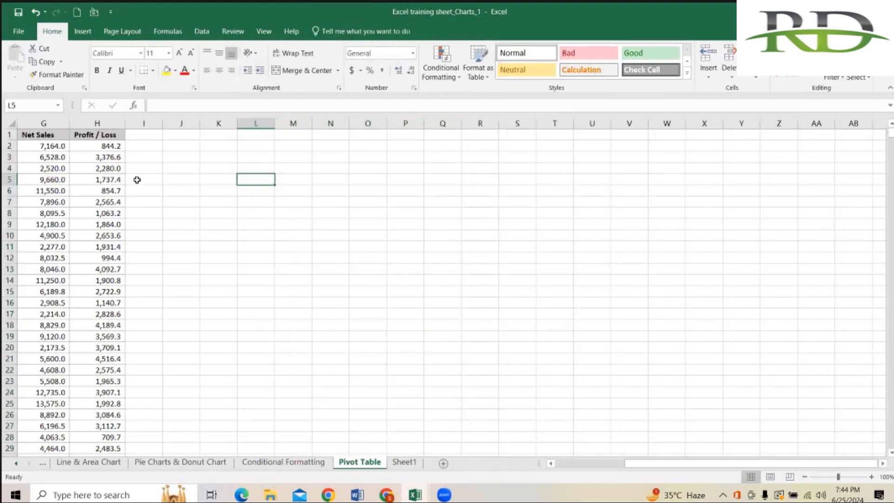
- Select the full order data A1:H1326 and create a PivotTable from it on a new worksheet
{"action": "scroll", "coordinate": [59, 145], "scroll_direction": "left", "scroll_amount": 6}
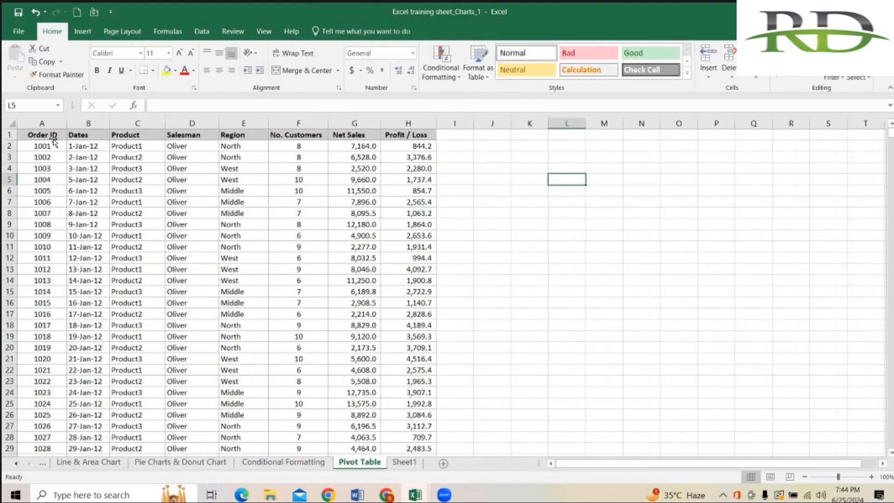
{"action": "left_click", "coordinate": [53, 140]}
{"action": "key", "text": "ctrl+shift+Right"}
{"action": "key", "text": "ctrl+shift+Down"}
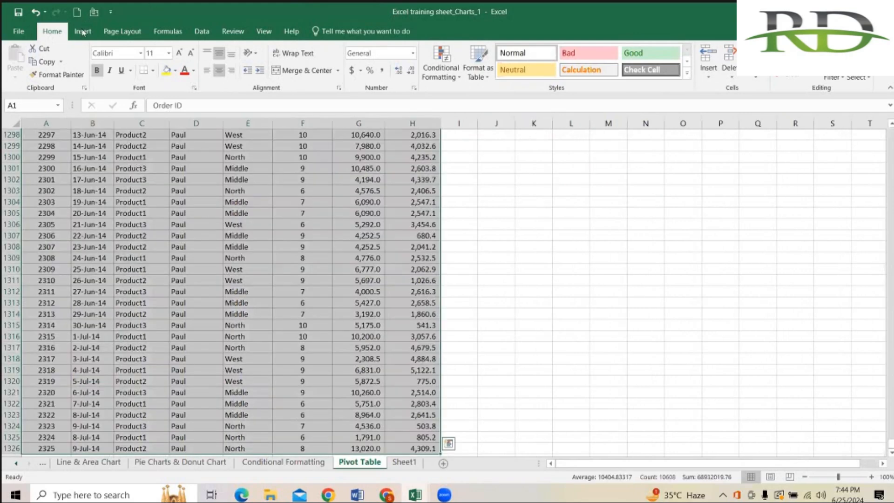
{"action": "left_click", "coordinate": [83, 31]}
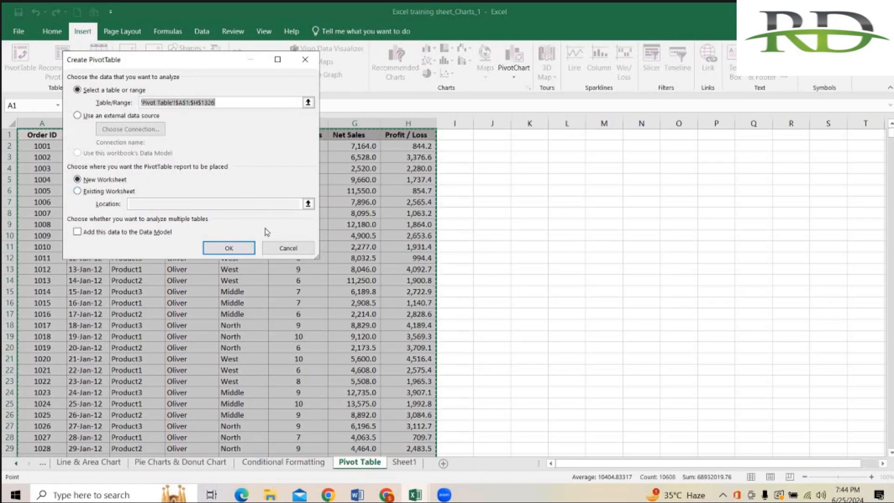
{"action": "left_click", "coordinate": [226, 248]}
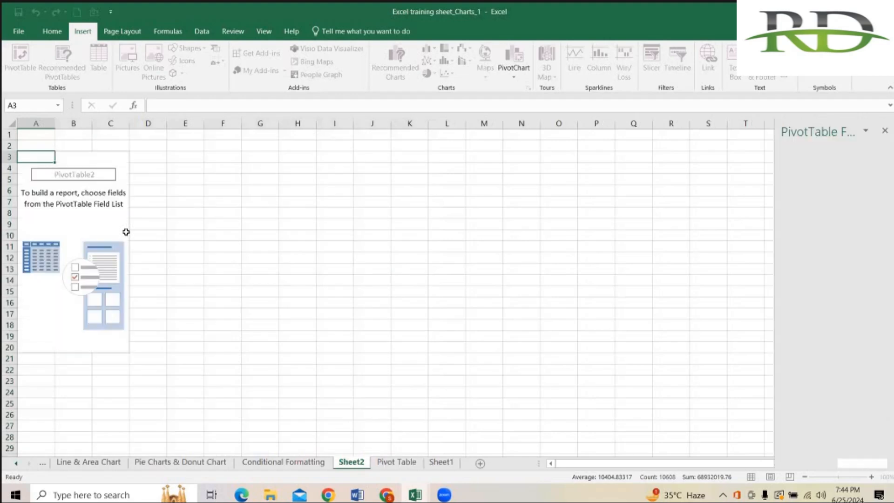
- Hide and restore the new PivotTable's field list, and leave cell C9 inside the PivotTable selected
{"action": "left_click", "coordinate": [102, 223]}
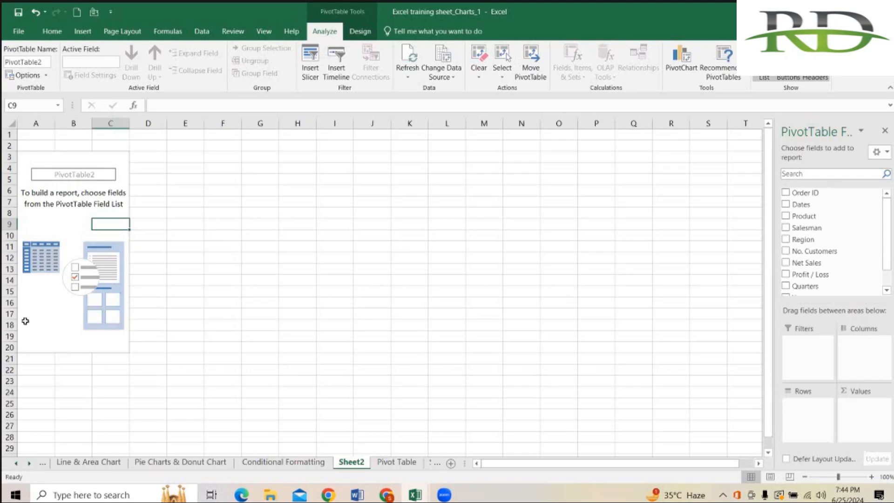
{"action": "right_click", "coordinate": [102, 225]}
{"action": "left_click", "coordinate": [130, 290]}
{"action": "right_click", "coordinate": [110, 224]}
{"action": "left_click", "coordinate": [102, 236]}
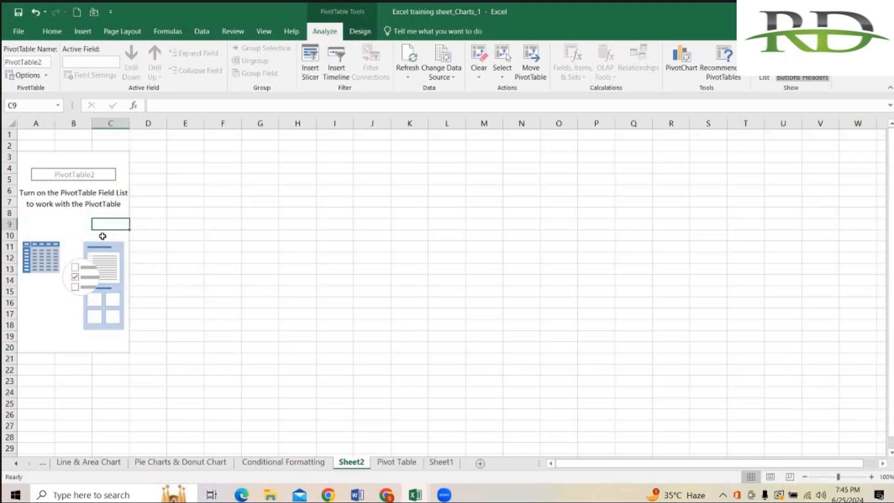
{"action": "right_click", "coordinate": [103, 224]}
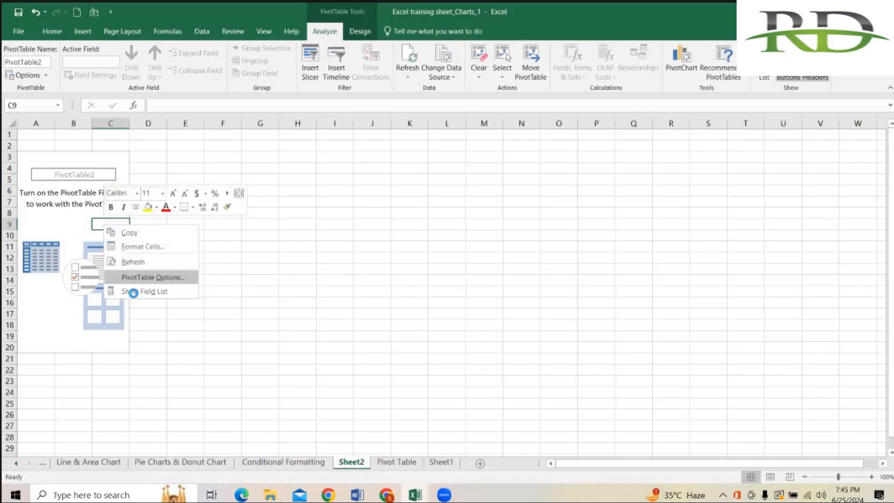
{"action": "left_click", "coordinate": [134, 293]}
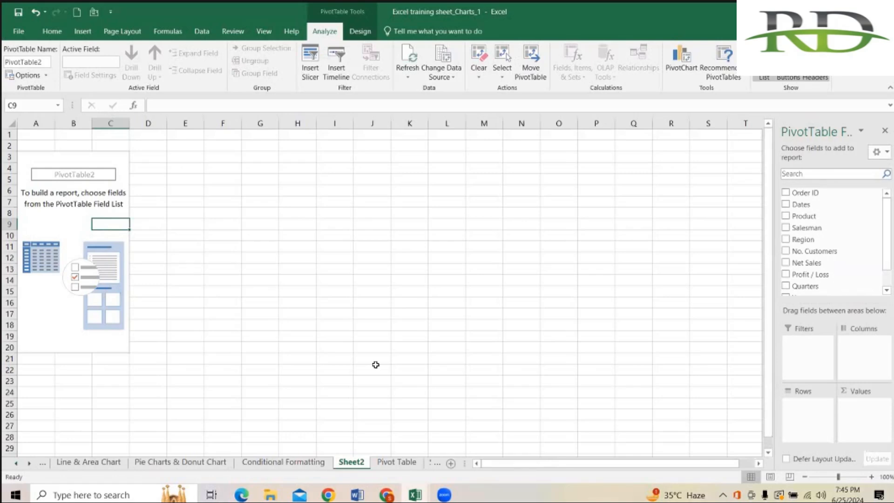
{"action": "left_click", "coordinate": [144, 224]}
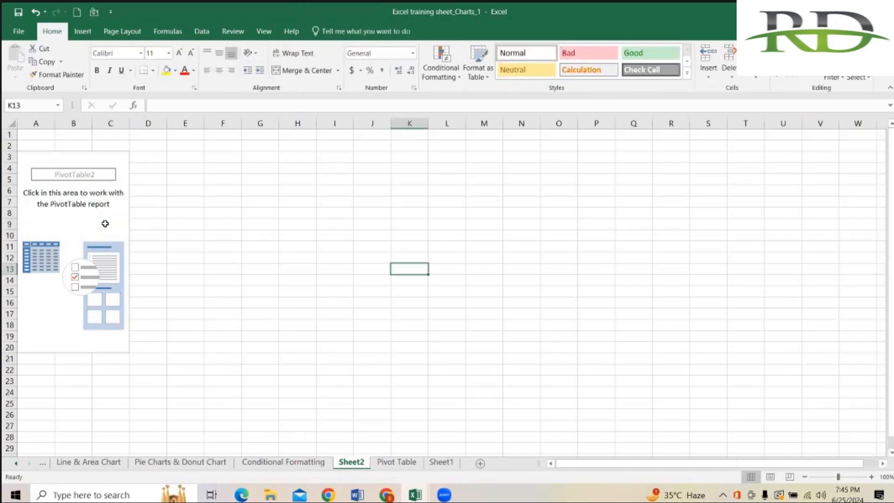
{"action": "left_click", "coordinate": [106, 223]}
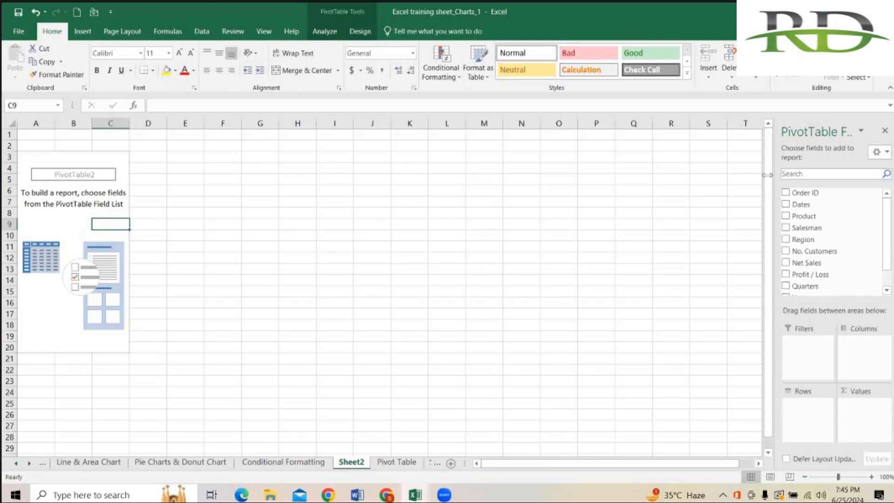
- Widen the PivotTable Fields pane, then hide and restore it by selecting cell G5 outside and cell C9 inside the PivotTable
{"action": "left_click_drag", "start_coordinate": [773, 178], "coordinate": [568, 175]}
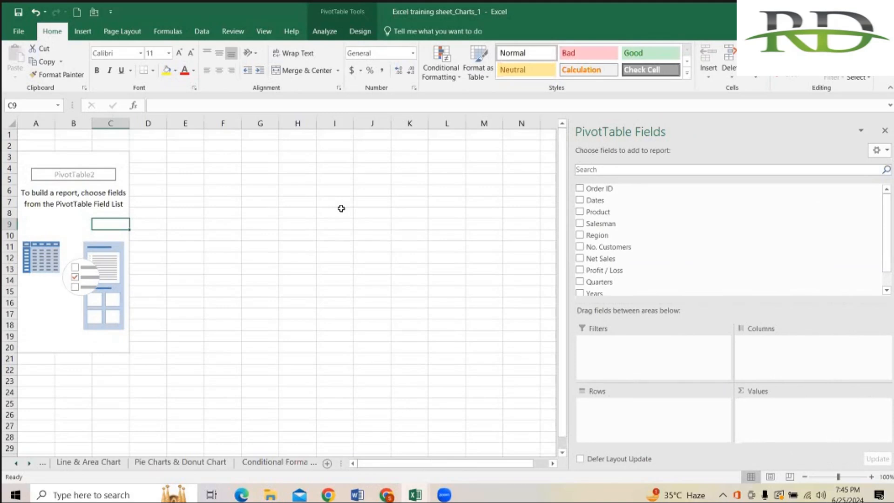
{"action": "left_click", "coordinate": [243, 181]}
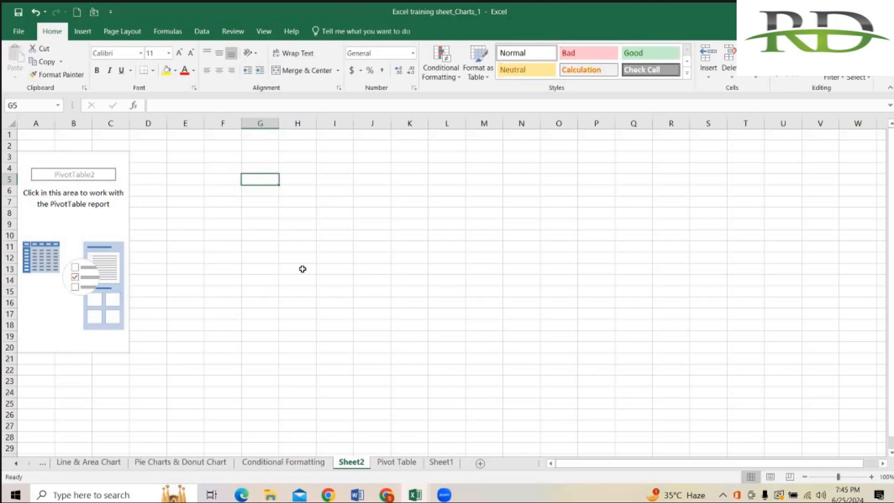
{"action": "left_click", "coordinate": [111, 224]}
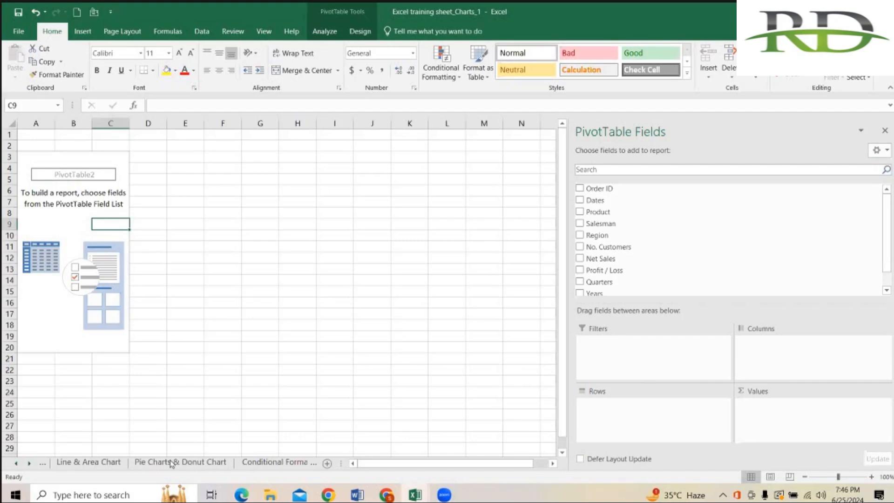
- Select the order data A1:H1326 on the Pivot Table sheet and create another PivotTable from it on a new worksheet
{"action": "left_click", "coordinate": [29, 465]}
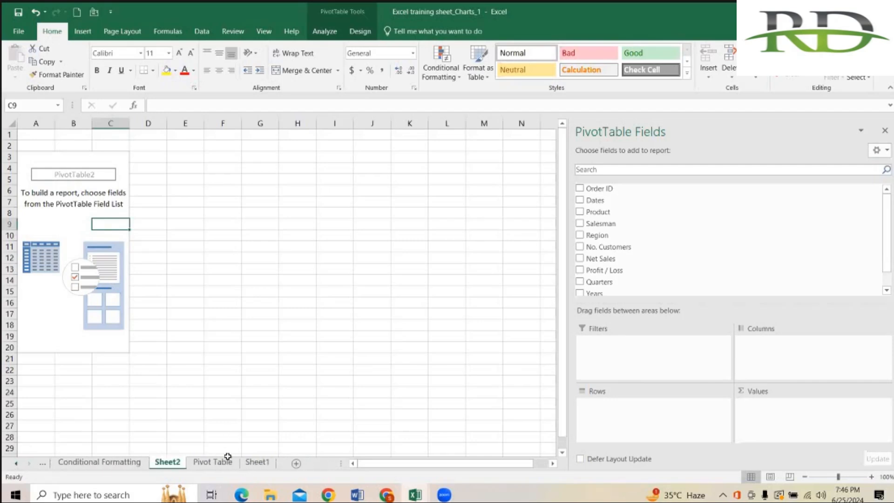
{"action": "key", "text": "ctrl+Page_Down"}
{"action": "left_click", "coordinate": [46, 136]}
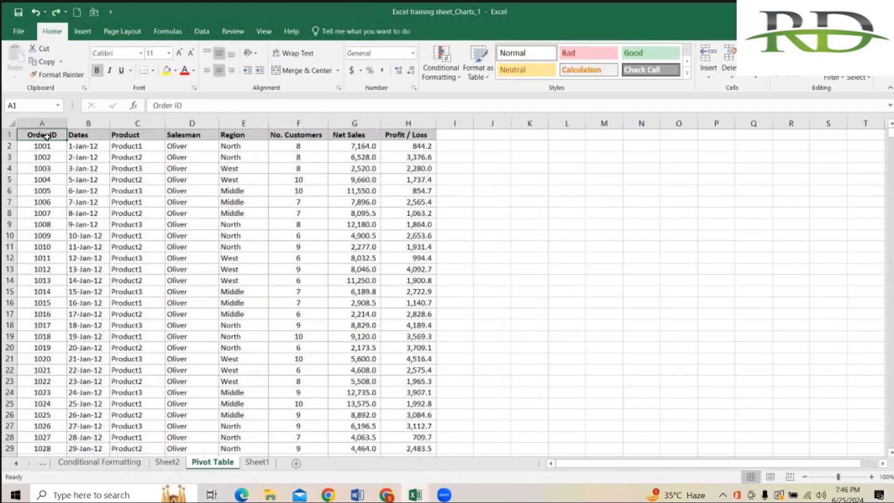
{"action": "key", "text": "ctrl+shift+Right"}
{"action": "key", "text": "ctrl+shift+Down"}
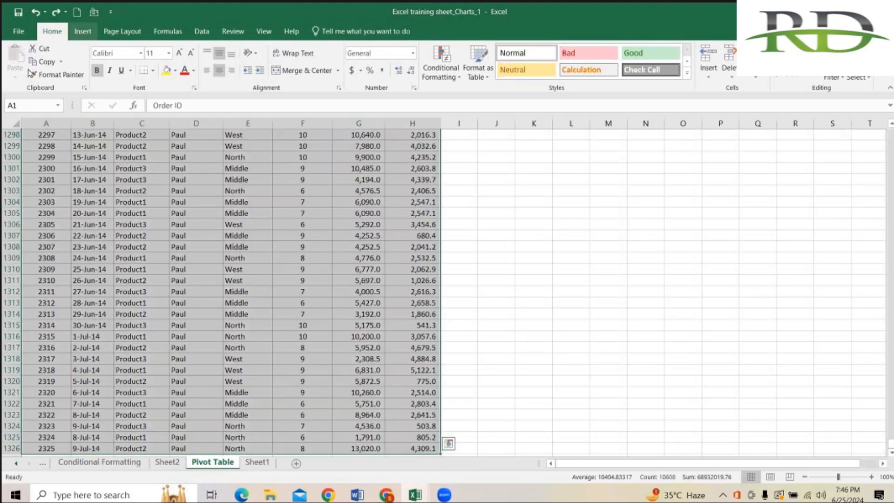
{"action": "left_click", "coordinate": [82, 32]}
{"action": "left_click", "coordinate": [52, 32]}
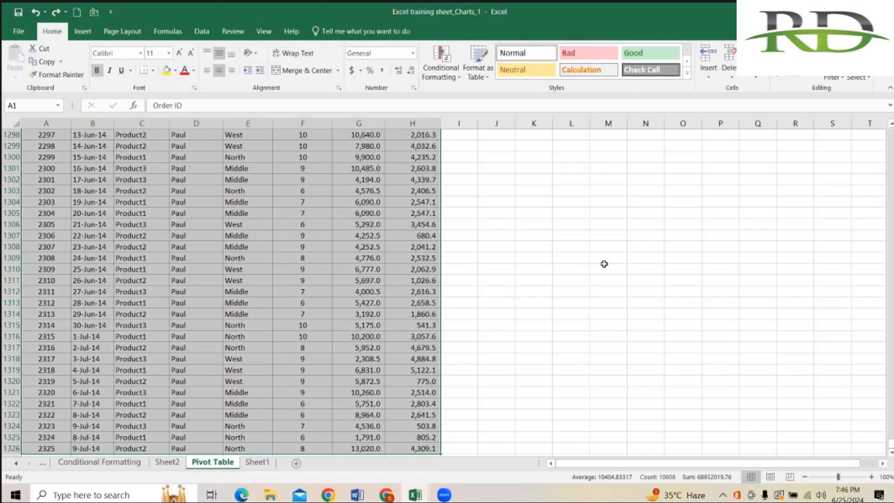
{"action": "key", "text": "alt+n"}
{"action": "key", "text": "v"}
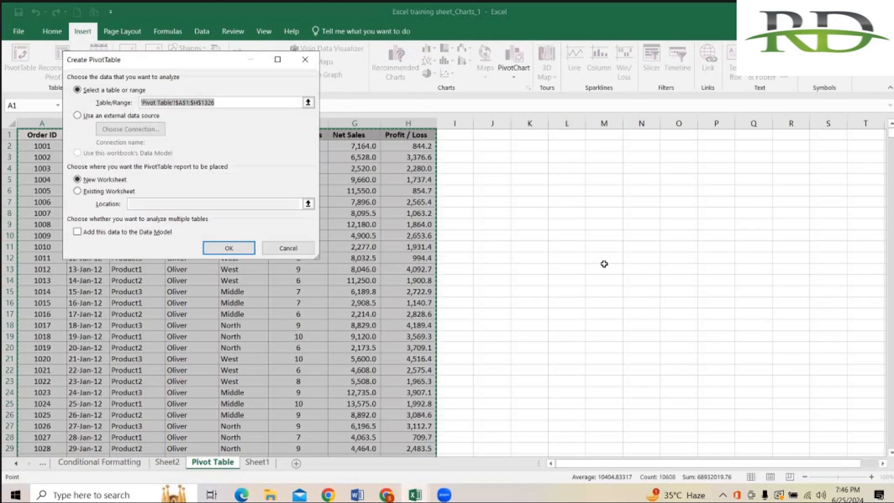
{"action": "key", "text": "Return"}
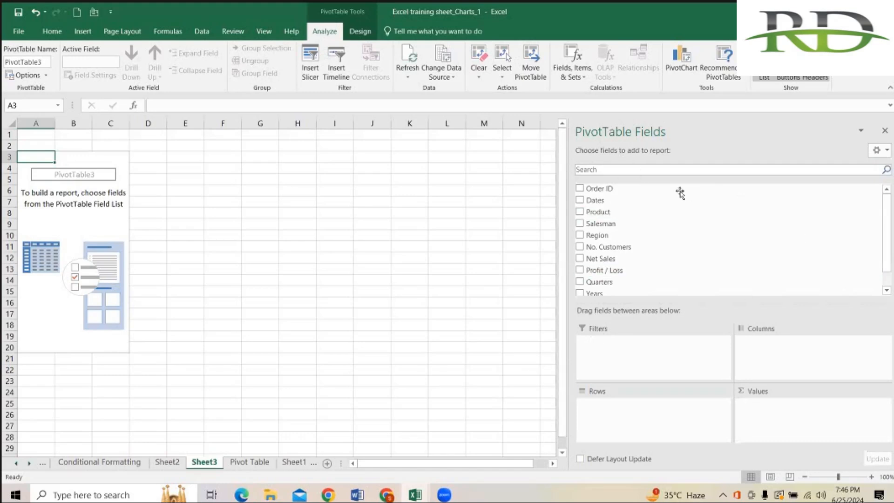
- Add the Salesman field to the Rows area of the new PivotTable
{"action": "left_click", "coordinate": [625, 169]}
{"action": "scroll", "coordinate": [665, 227], "scroll_direction": "down", "scroll_amount": 1}
{"action": "scroll", "coordinate": [665, 228], "scroll_direction": "up", "scroll_amount": 1}
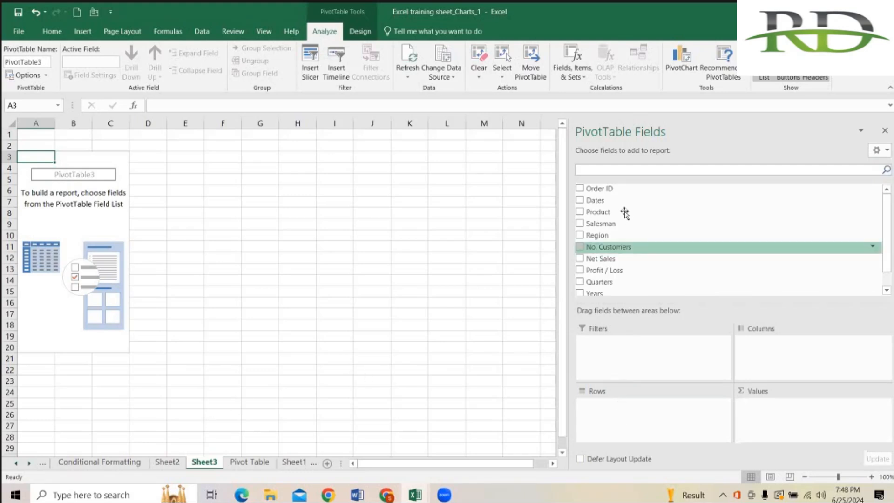
{"action": "left_click_drag", "start_coordinate": [623, 225], "coordinate": [619, 413]}
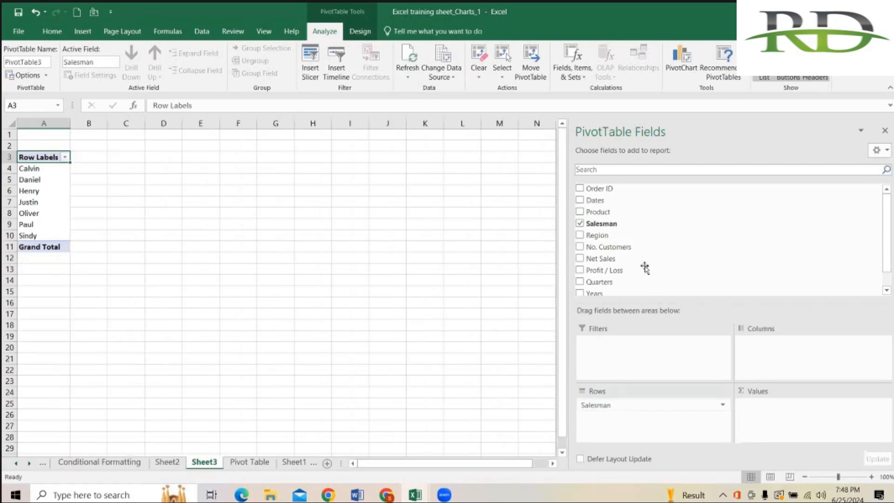
{"action": "scroll", "coordinate": [656, 244], "scroll_direction": "down", "scroll_amount": 1}
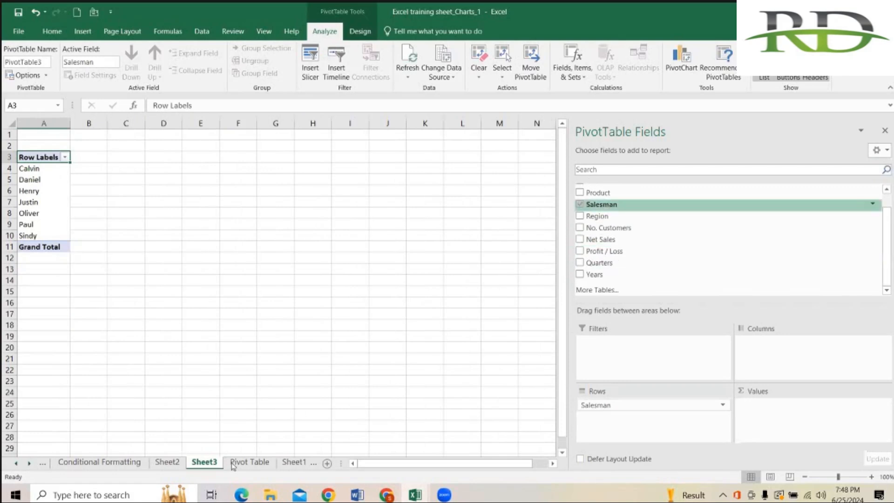
- Look through the Salesman column of the source data on the Pivot Table sheet, and return to Sheet3
{"action": "key", "text": "ctrl+Page_Down"}
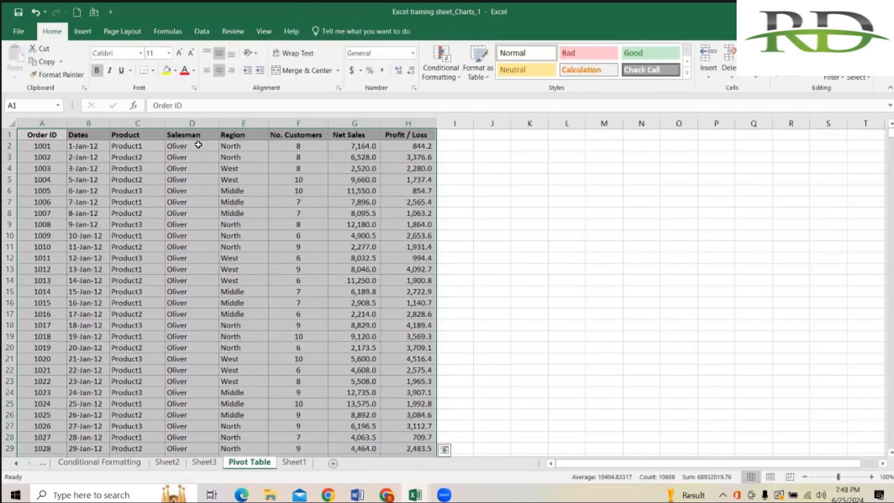
{"action": "left_click", "coordinate": [199, 145]}
{"action": "key", "text": "Down"}
{"action": "key", "text": "Down"}
{"action": "key", "text": "Down"}
{"action": "key", "text": "Down"}
{"action": "key", "text": "Down"}
{"action": "key", "text": "Down"}
{"action": "key", "text": "Down"}
{"action": "key", "text": "Up"}
{"action": "key", "text": "Up"}
{"action": "key", "text": "Up"}
{"action": "key", "text": "Up"}
{"action": "left_click", "coordinate": [204, 464]}
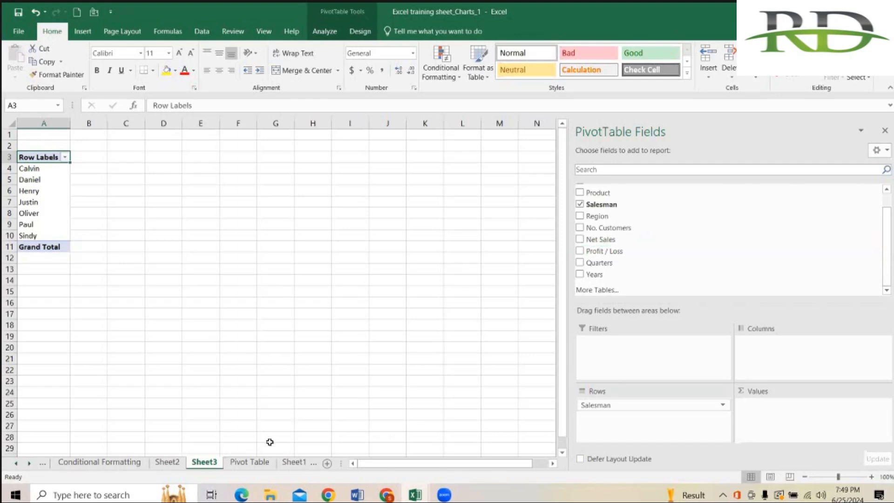
- Review the No. Customers, Net Sales and Profit / Loss columns of the source data, and return to Sheet3
{"action": "left_click", "coordinate": [247, 462]}
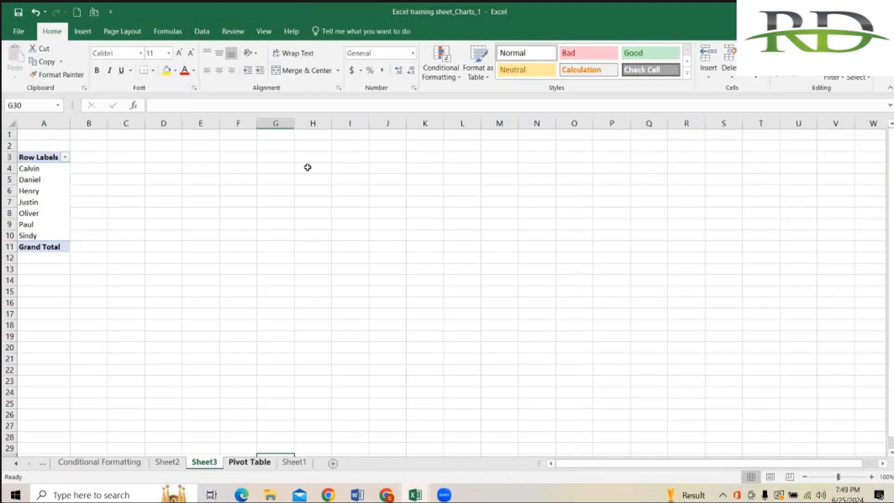
{"action": "left_click", "coordinate": [300, 135]}
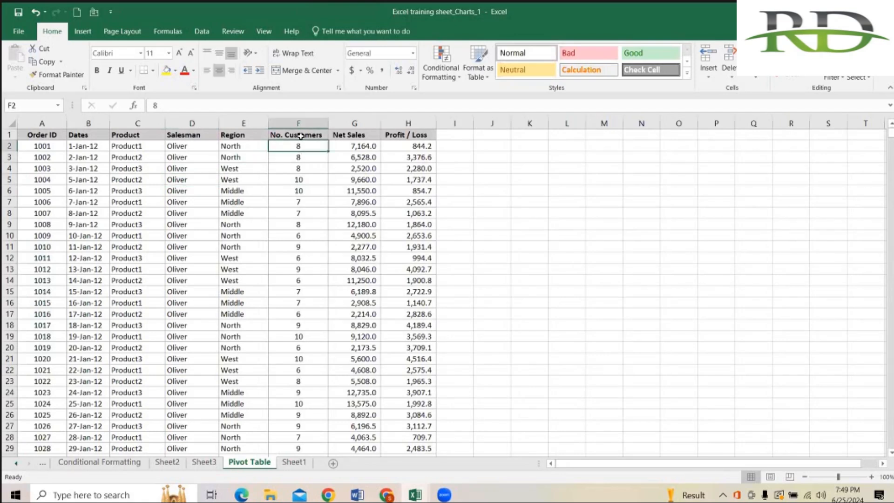
{"action": "key", "text": "Right"}
{"action": "key", "text": "Right"}
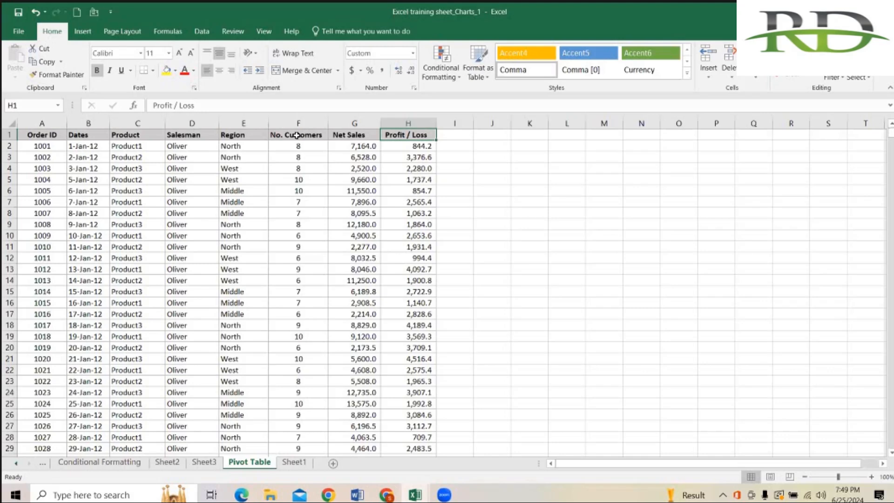
{"action": "left_click", "coordinate": [205, 462]}
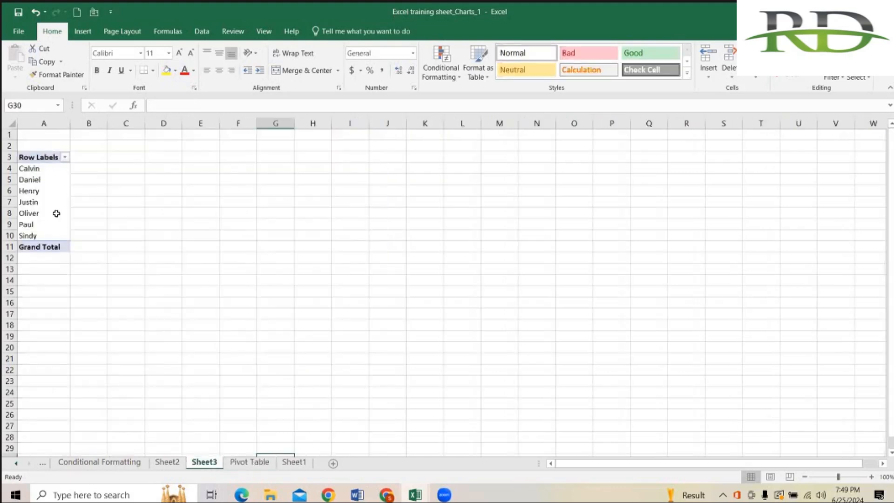
- Add the Net Sales field to the Values area to sum net sales per salesman
{"action": "left_click", "coordinate": [56, 213]}
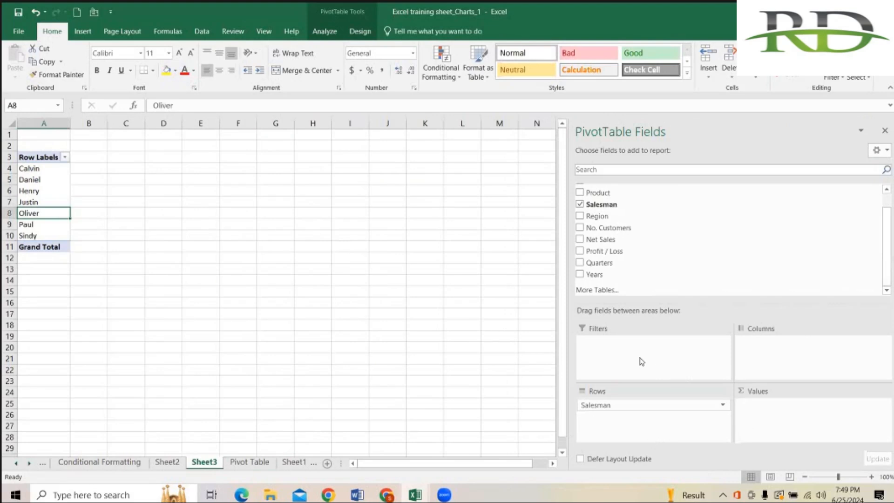
{"action": "left_click_drag", "start_coordinate": [621, 240], "coordinate": [818, 415]}
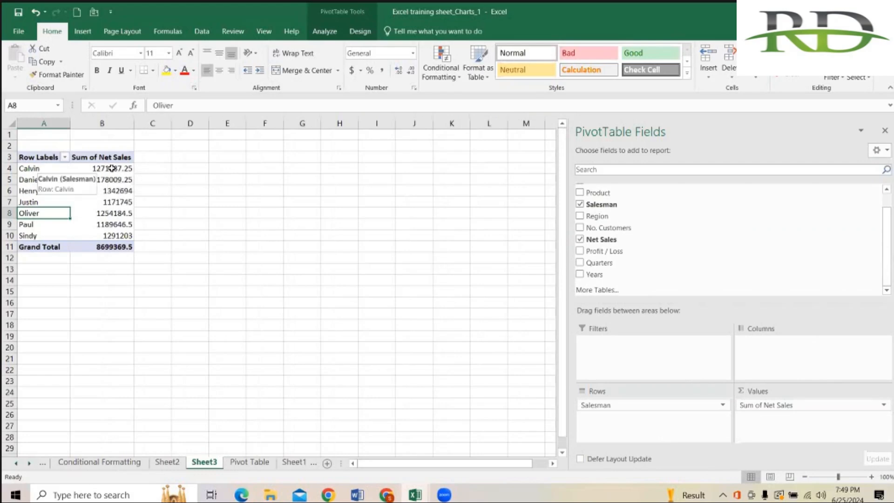
{"action": "mouse_move", "coordinate": [92, 173]}
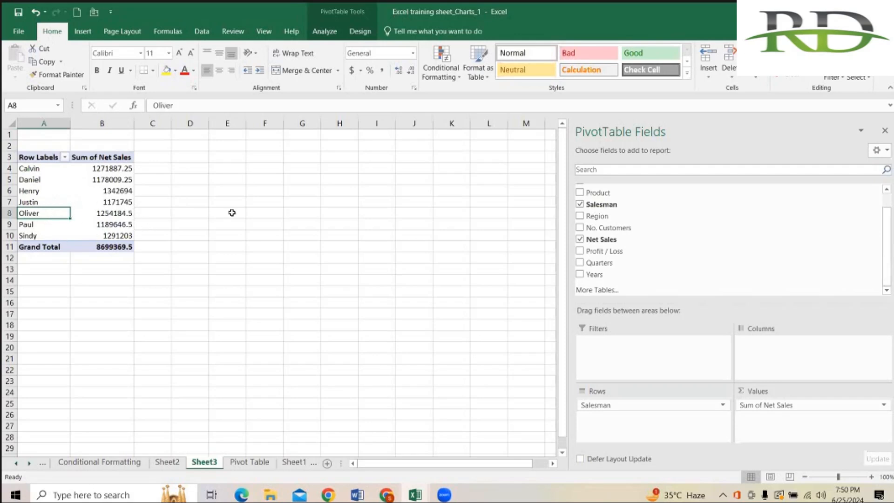
- Sort the salesmen's Sum of Net Sales values from largest to smallest
{"action": "left_click", "coordinate": [274, 204]}
{"action": "left_click", "coordinate": [108, 193]}
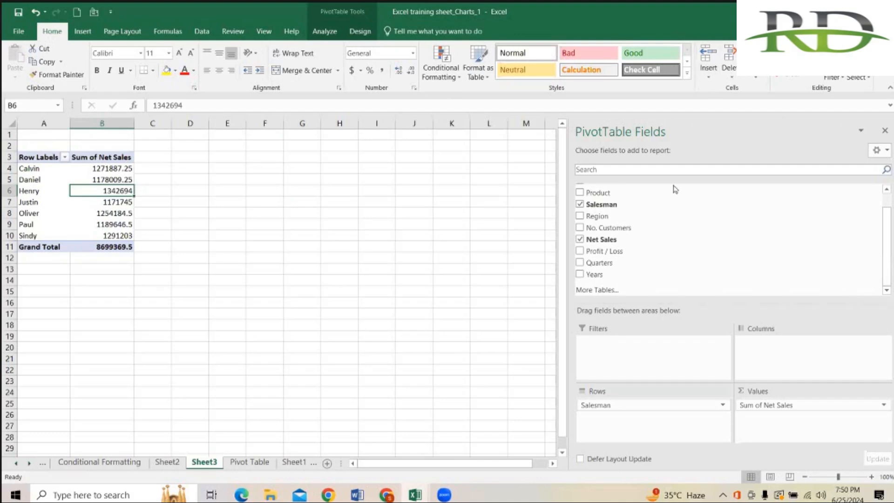
{"action": "left_click", "coordinate": [109, 168]}
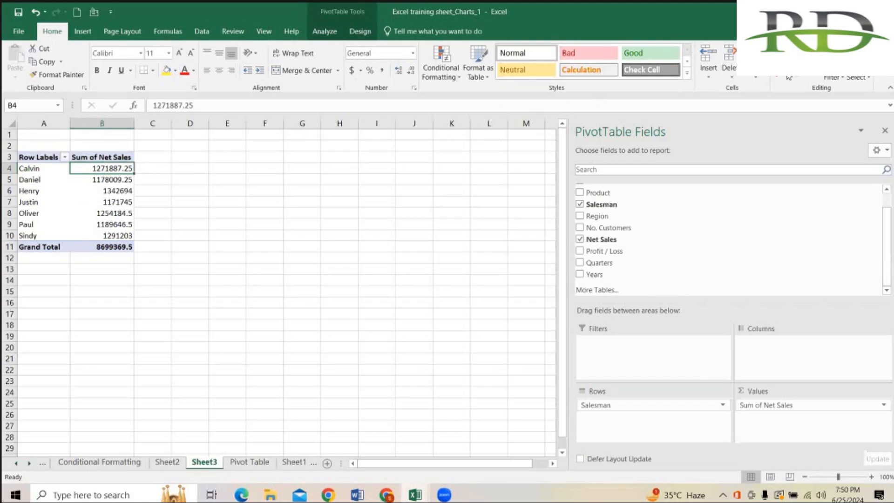
{"action": "left_click", "coordinate": [831, 78]}
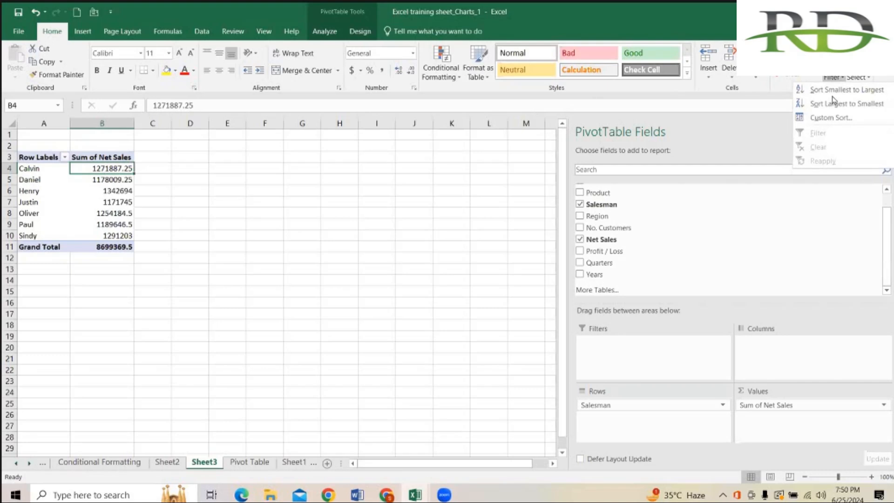
{"action": "left_click", "coordinate": [833, 101]}
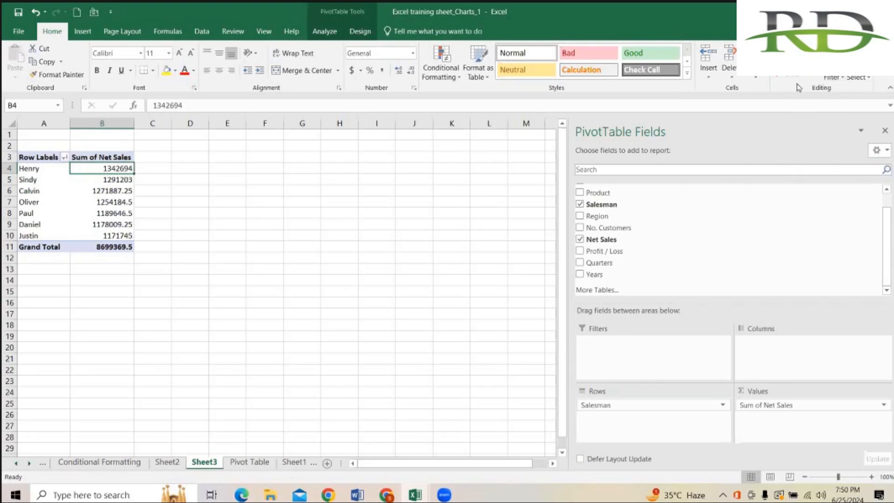
- Format the salesmen's net sales in B4:B10 with thousands separators and no decimal places
{"action": "left_click", "coordinate": [331, 180]}
{"action": "left_click_drag", "start_coordinate": [117, 169], "coordinate": [119, 235]}
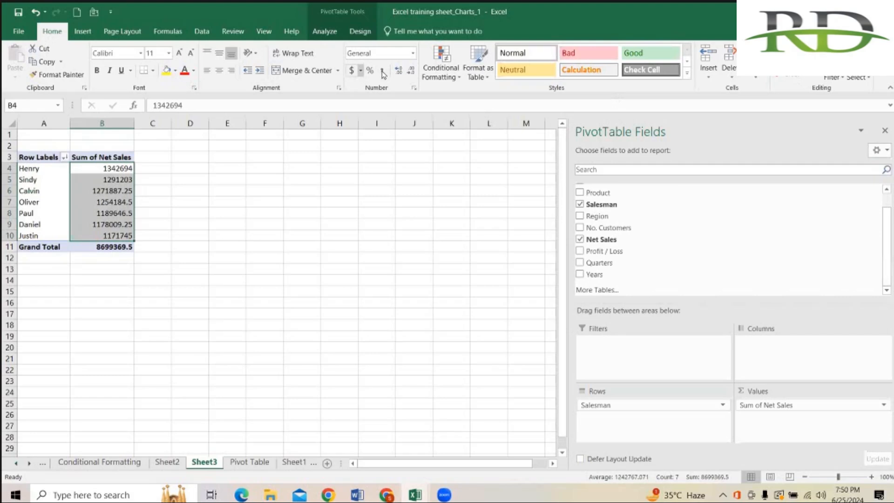
{"action": "left_click", "coordinate": [410, 71]}
{"action": "left_click", "coordinate": [251, 180]}
{"action": "left_click_drag", "start_coordinate": [117, 170], "coordinate": [119, 235]}
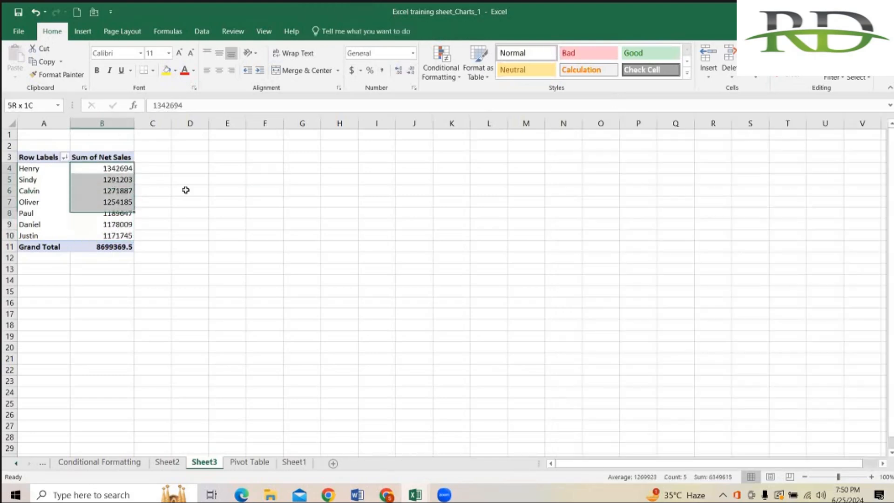
{"action": "left_click", "coordinate": [382, 71]}
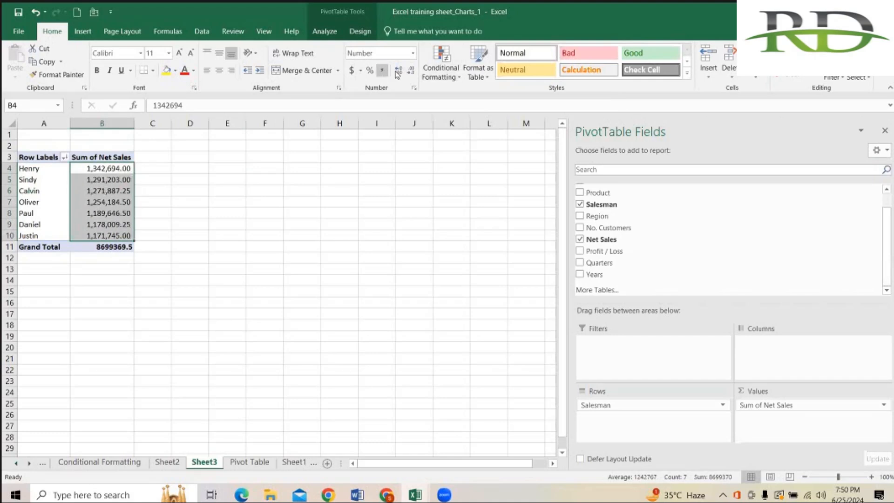
{"action": "left_click", "coordinate": [410, 71]}
{"action": "left_click", "coordinate": [411, 70]}
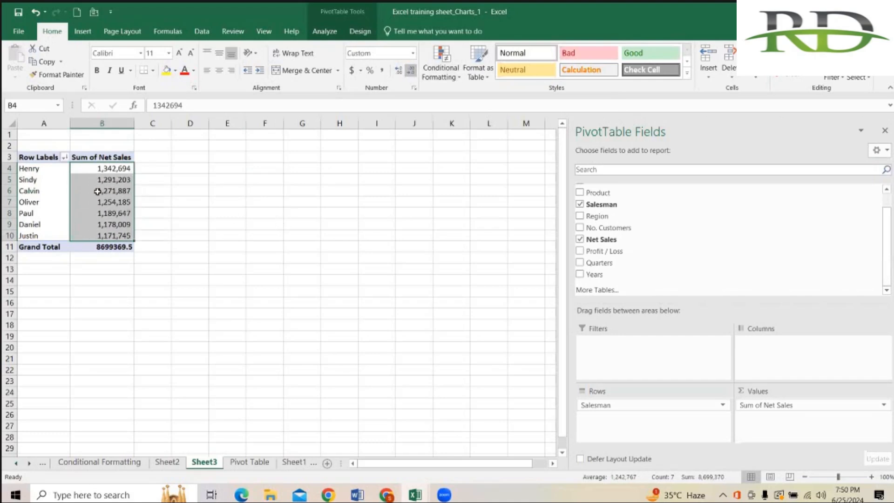
- Examine the highest and lowest net sales values in the sorted PivotTable
{"action": "left_click", "coordinate": [263, 224]}
{"action": "left_click", "coordinate": [104, 171]}
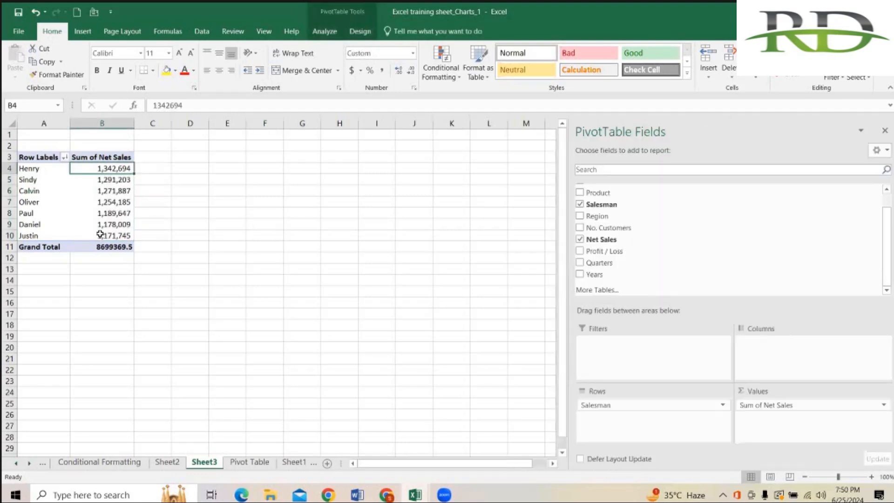
{"action": "left_click", "coordinate": [100, 234]}
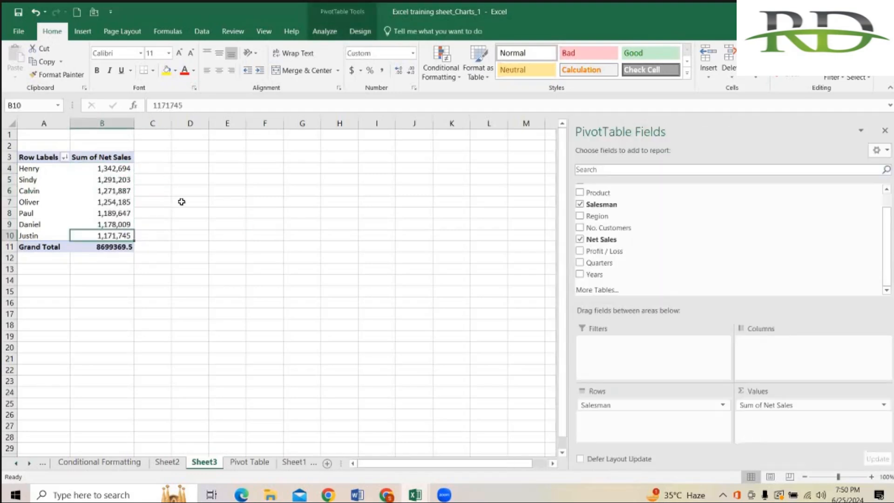
{"action": "left_click", "coordinate": [182, 202]}
{"action": "left_click", "coordinate": [84, 189]}
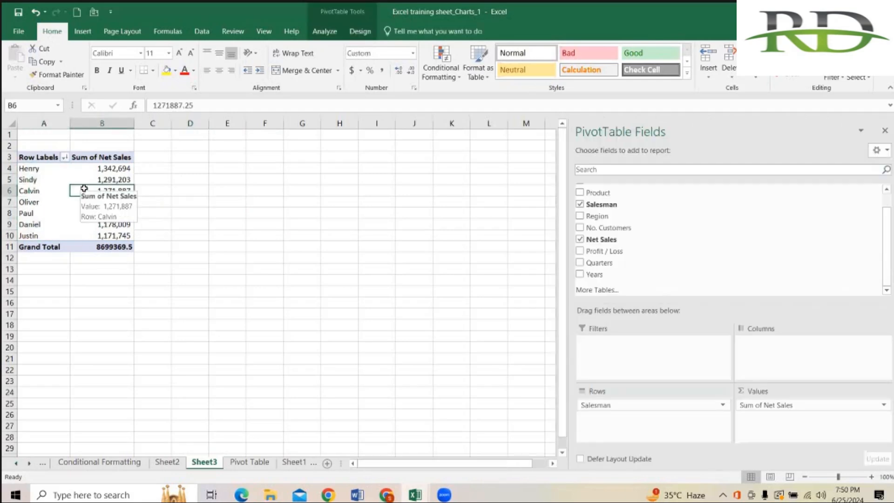
{"action": "left_click", "coordinate": [248, 180]}
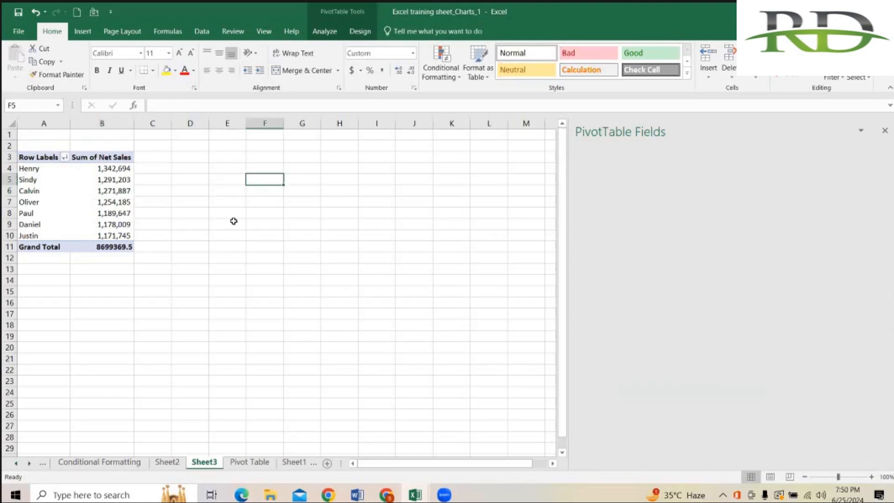
- Replace Salesman with Region in the PivotTable's Rows area and remove Sum of Net Sales from Values
{"action": "left_click", "coordinate": [79, 181]}
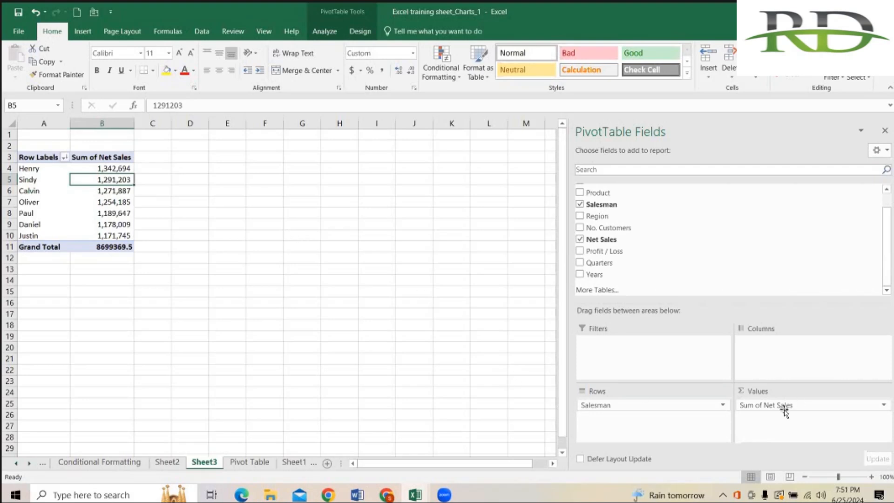
{"action": "left_click_drag", "start_coordinate": [784, 410], "coordinate": [437, 379]}
{"action": "left_click_drag", "start_coordinate": [598, 405], "coordinate": [367, 306]}
{"action": "left_click_drag", "start_coordinate": [615, 217], "coordinate": [628, 406]}
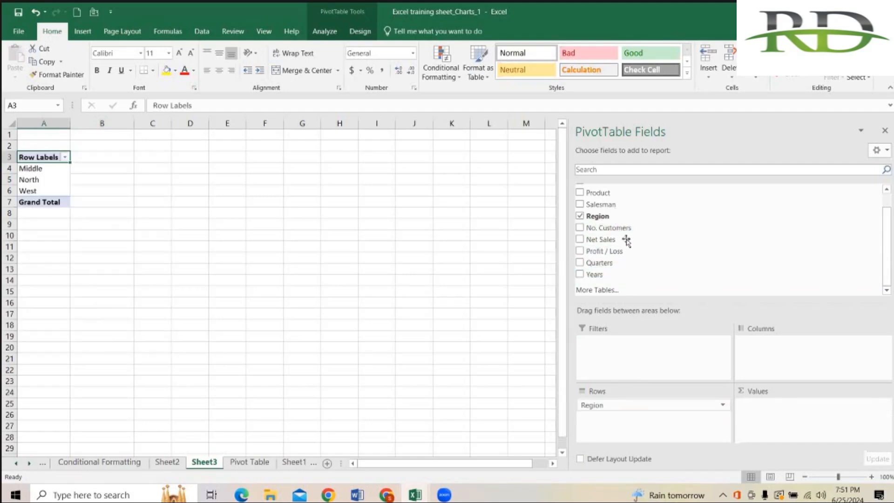
- Add Net Sales to the PivotTable's Values and sort the regions' net sales from largest to smallest
{"action": "left_click_drag", "start_coordinate": [633, 247], "coordinate": [787, 409]}
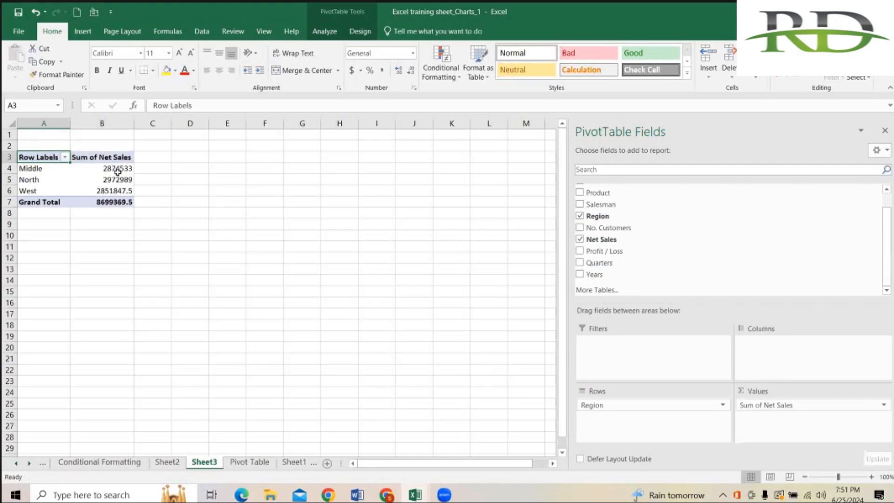
{"action": "left_click", "coordinate": [117, 169]}
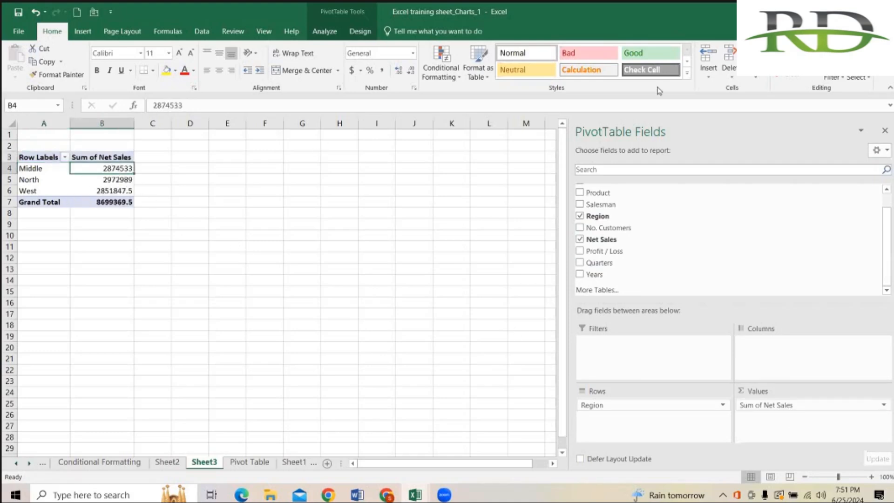
{"action": "left_click", "coordinate": [834, 78]}
{"action": "left_click", "coordinate": [848, 102]}
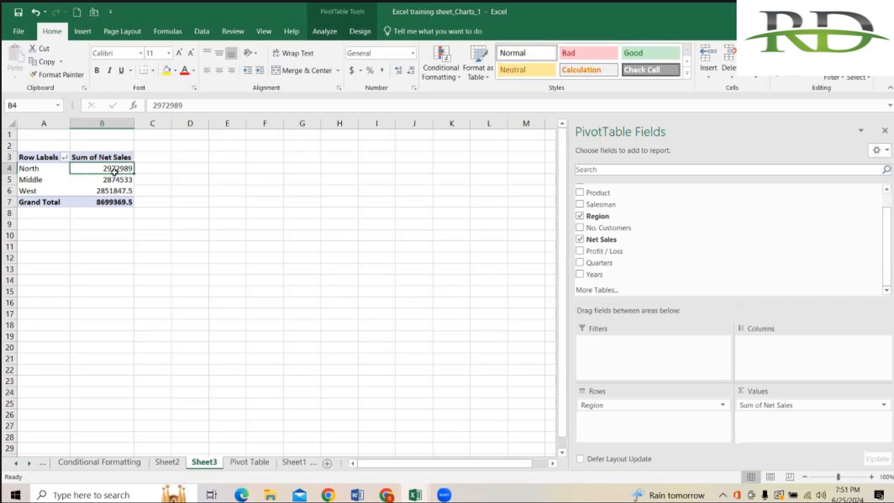
- Format the regions' net sales in B4:B6 with thousands separators and no decimal places
{"action": "left_click_drag", "start_coordinate": [116, 169], "coordinate": [118, 190]}
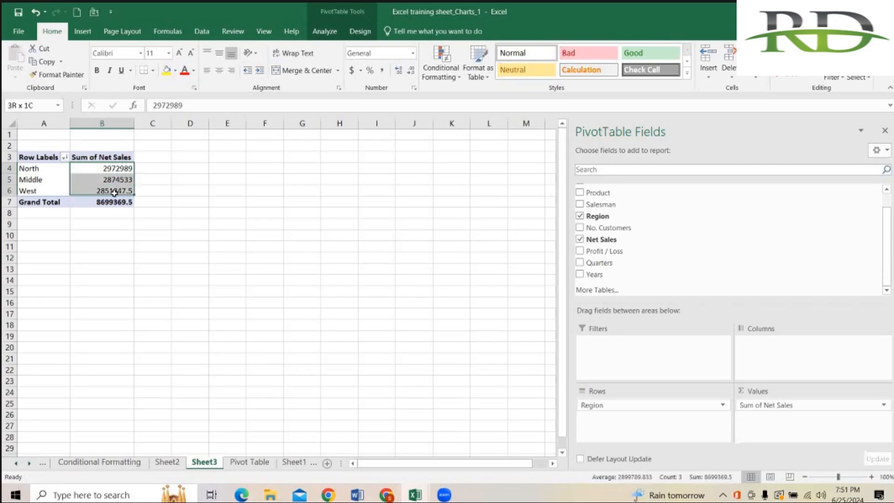
{"action": "left_click", "coordinate": [410, 71]}
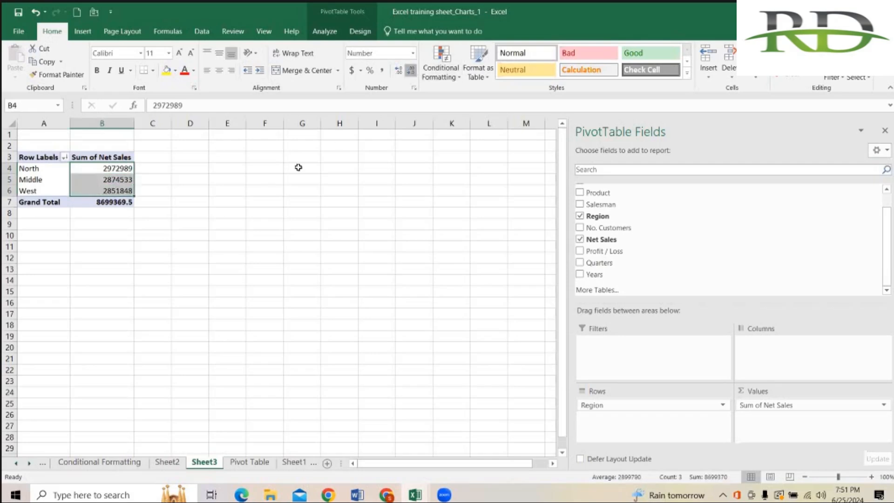
{"action": "left_click", "coordinate": [381, 71]}
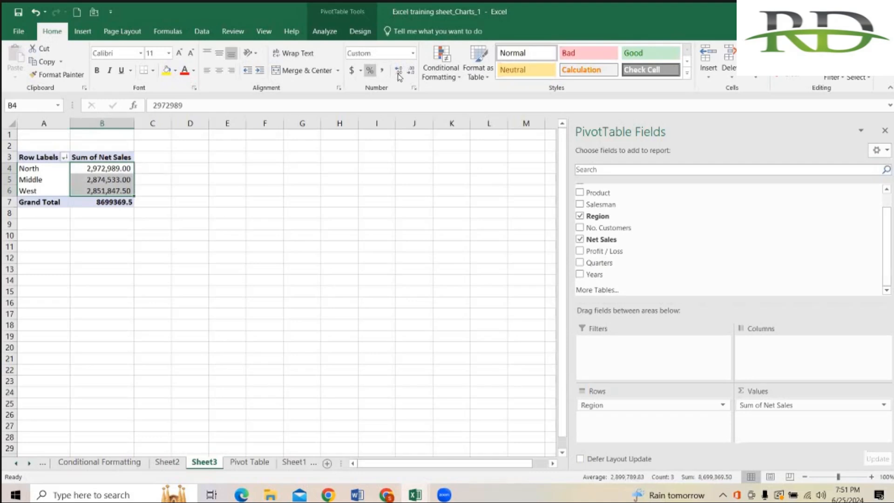
{"action": "left_click", "coordinate": [411, 71]}
{"action": "left_click", "coordinate": [412, 71]}
{"action": "left_click", "coordinate": [315, 228]}
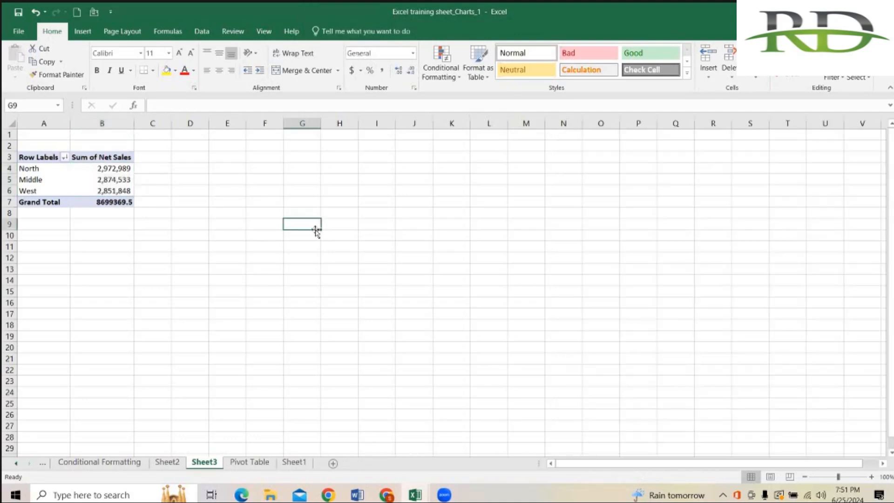
- Replace Region with Salesman in the PivotTable's Rows area, keeping Sum of Net Sales in Values
{"action": "left_click", "coordinate": [92, 178]}
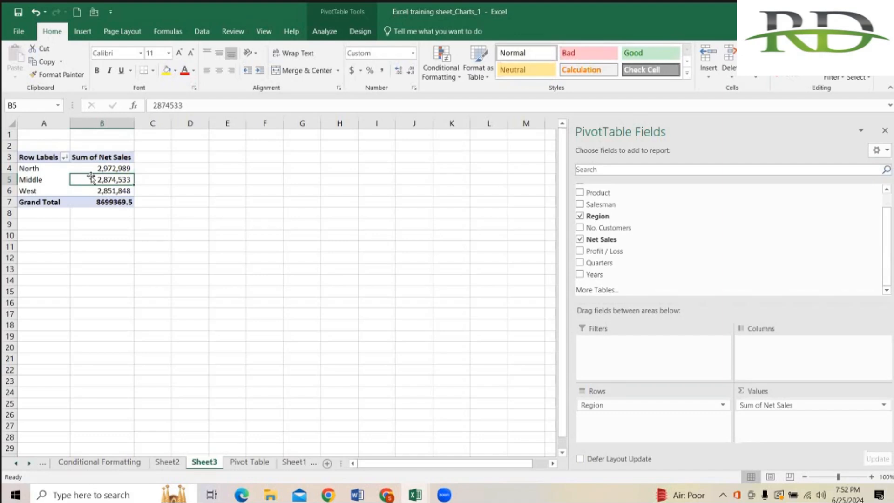
{"action": "left_click_drag", "start_coordinate": [625, 405], "coordinate": [512, 309]}
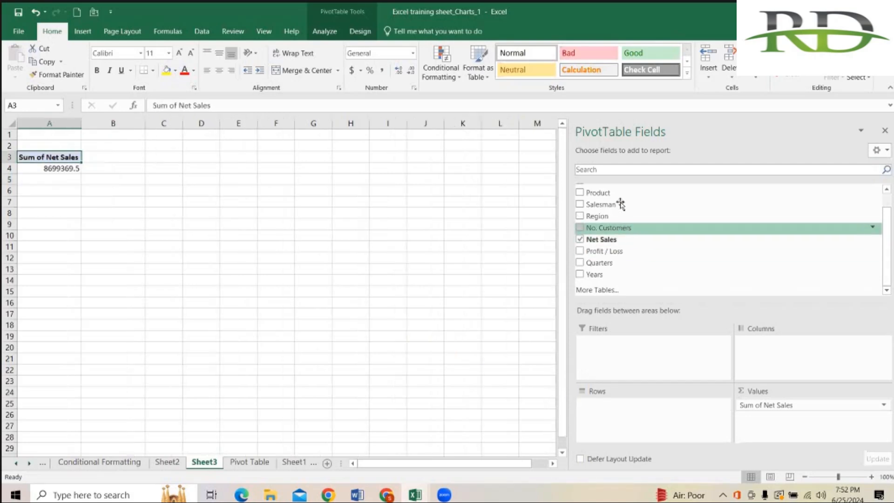
{"action": "left_click_drag", "start_coordinate": [620, 204], "coordinate": [625, 401]}
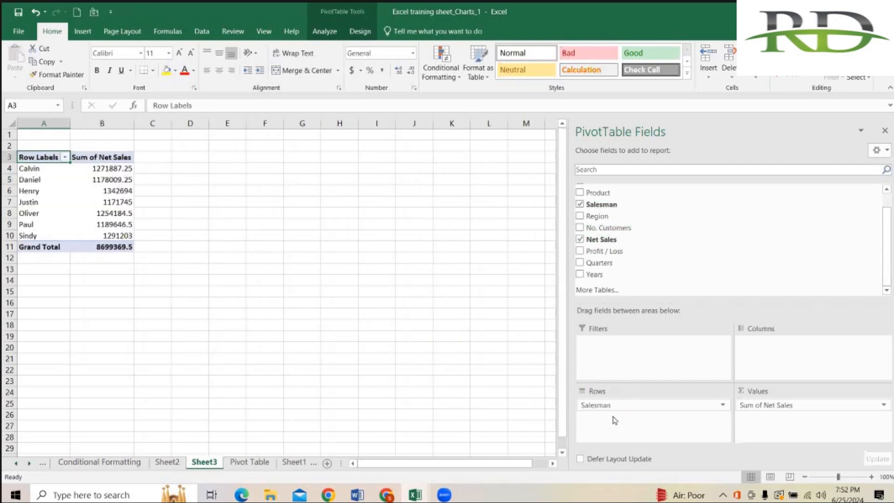
{"action": "left_click_drag", "start_coordinate": [36, 169], "coordinate": [34, 236]}
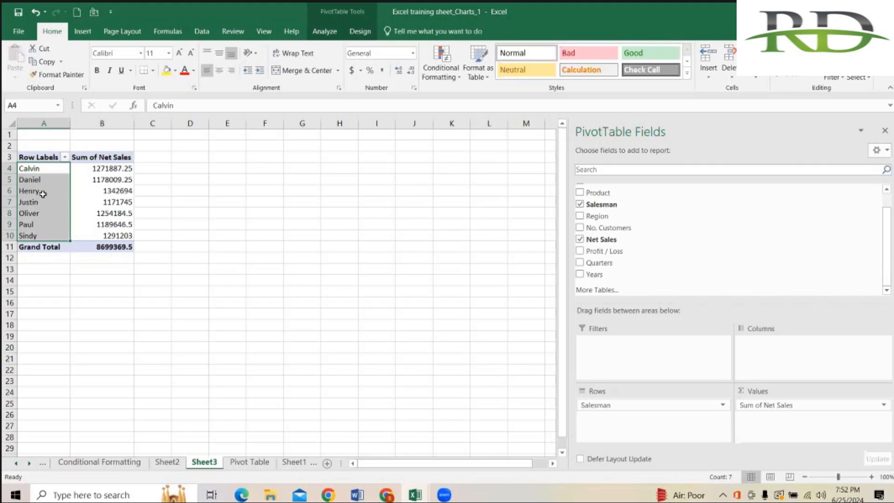
{"action": "left_click", "coordinate": [278, 215]}
{"action": "left_click", "coordinate": [49, 193]}
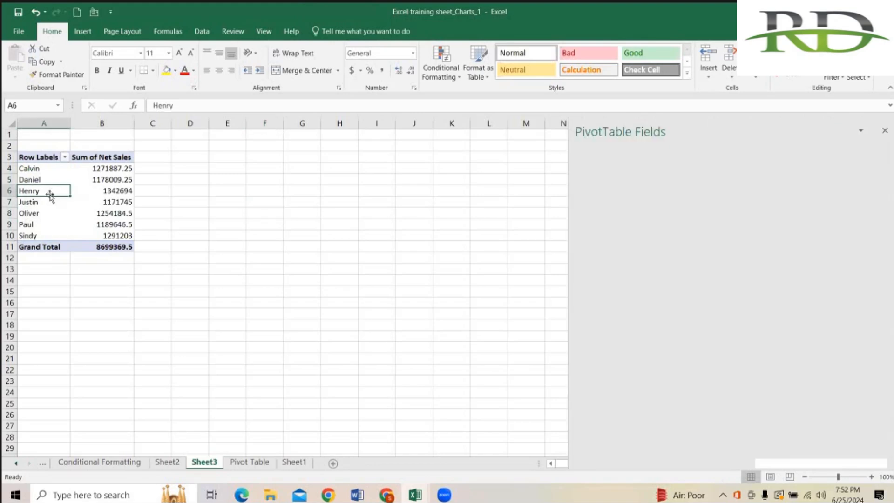
- Switch the PivotTable's Rows area from Salesman back to Region
{"action": "left_click_drag", "start_coordinate": [600, 405], "coordinate": [444, 310]}
{"action": "left_click_drag", "start_coordinate": [612, 216], "coordinate": [634, 418]}
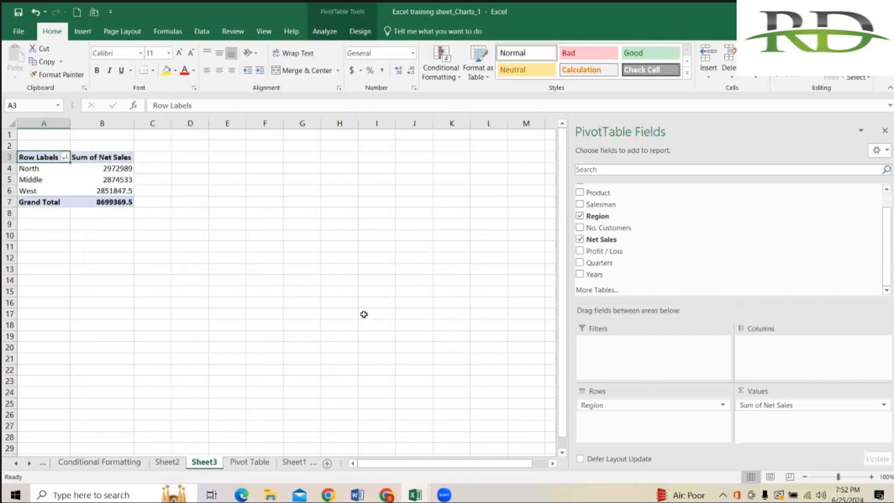
{"action": "left_click", "coordinate": [313, 236]}
{"action": "left_click", "coordinate": [98, 179]}
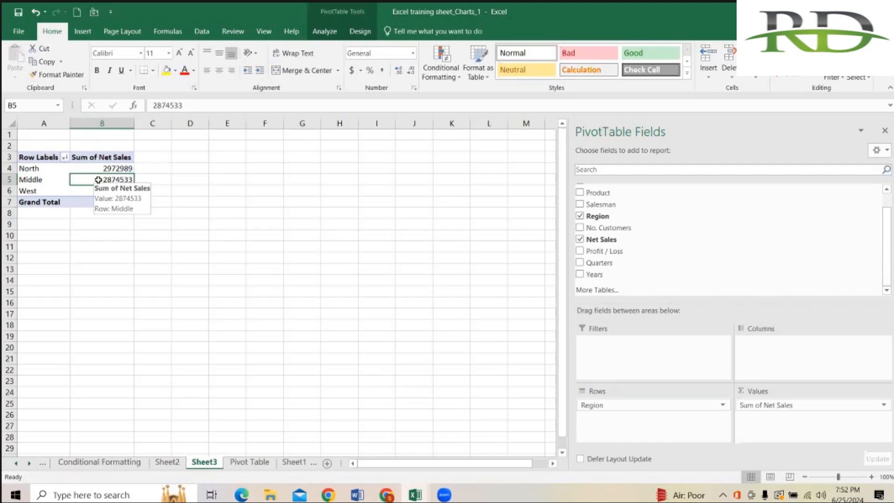
- Clear the PivotTable's fields and rebuild it with Salesman in Rows, Region in Columns and Net Sales in Values
{"action": "left_click_drag", "start_coordinate": [615, 405], "coordinate": [402, 325]}
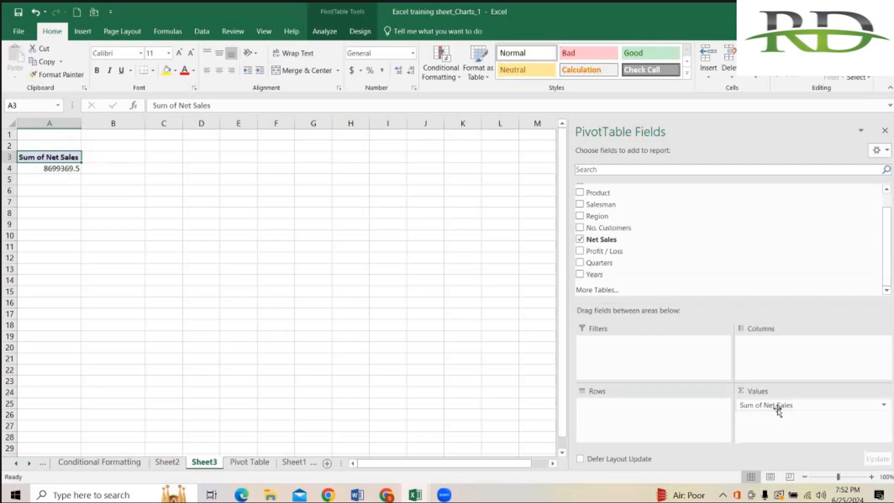
{"action": "left_click_drag", "start_coordinate": [779, 410], "coordinate": [425, 285]}
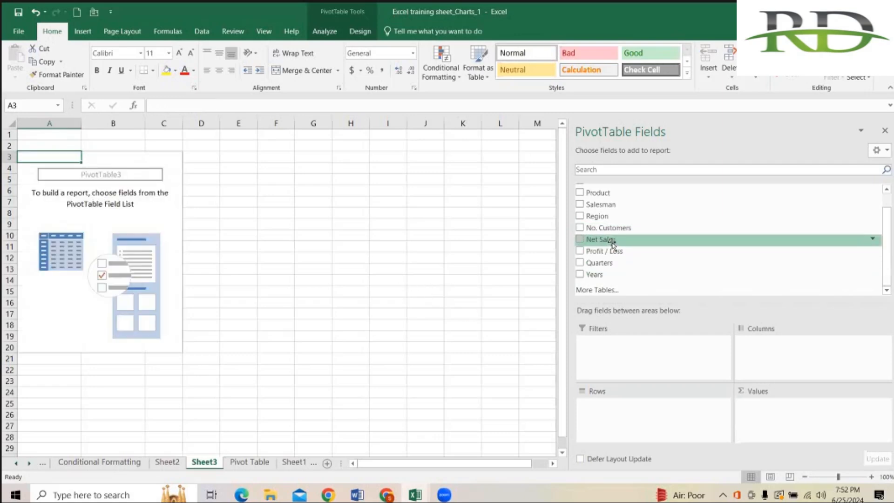
{"action": "left_click_drag", "start_coordinate": [612, 204], "coordinate": [607, 410]}
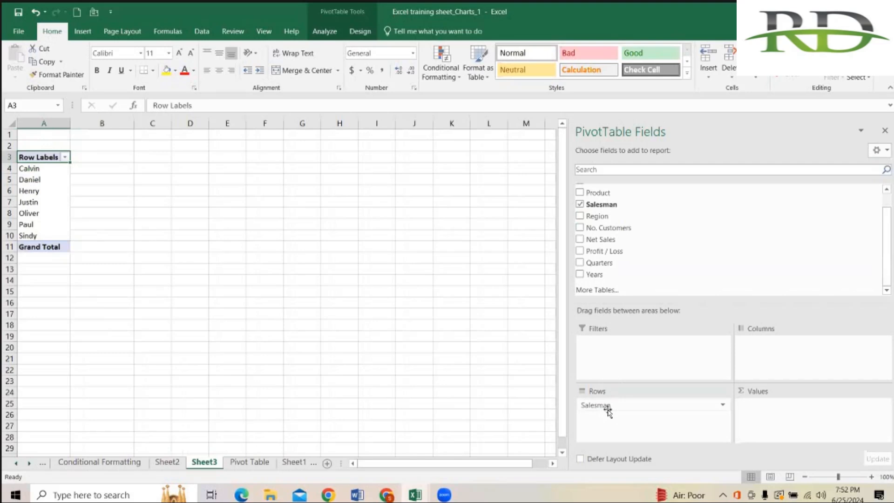
{"action": "left_click_drag", "start_coordinate": [609, 217], "coordinate": [787, 356]}
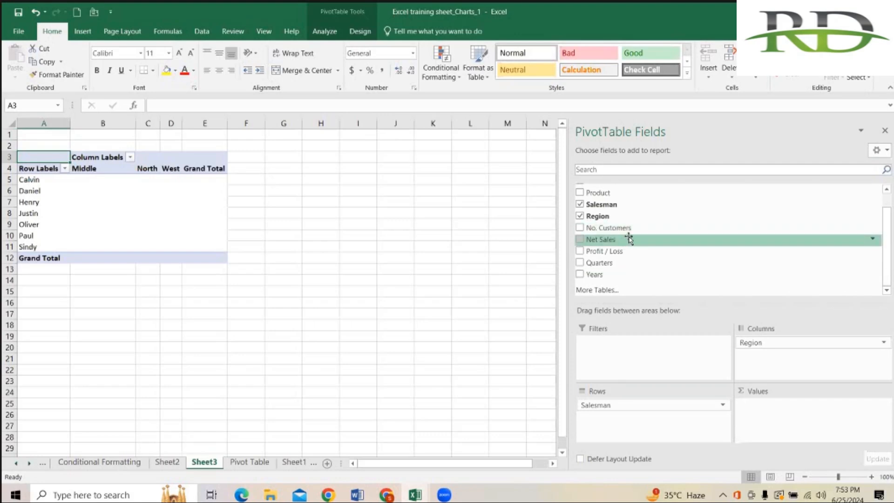
{"action": "left_click_drag", "start_coordinate": [630, 242], "coordinate": [791, 427]}
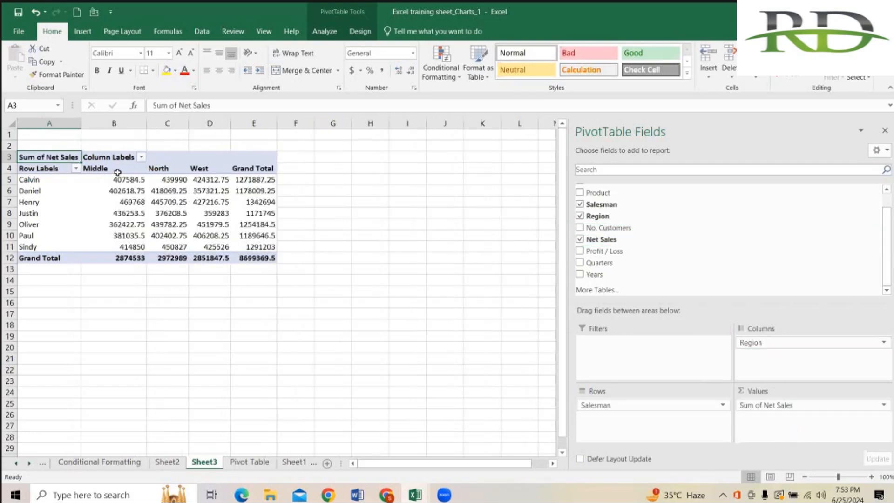
{"action": "left_click_drag", "start_coordinate": [116, 178], "coordinate": [261, 248]}
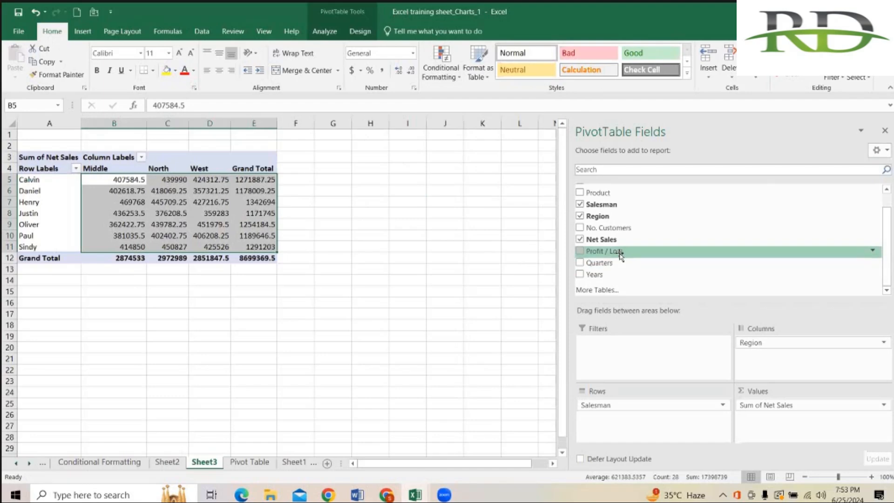
- Add Profit / Loss to the PivotTable's Values alongside Sum of Net Sales
{"action": "left_click_drag", "start_coordinate": [621, 254], "coordinate": [798, 423]}
{"action": "left_click", "coordinate": [371, 325]}
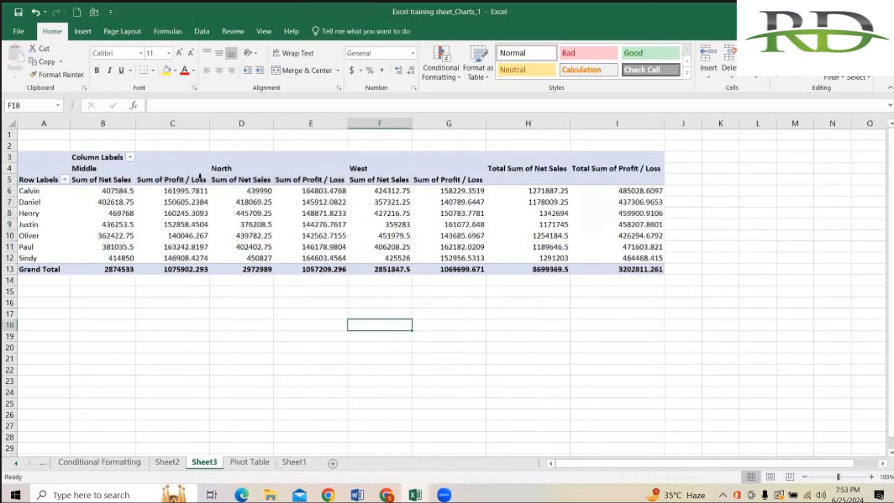
{"action": "left_click", "coordinate": [214, 170]}
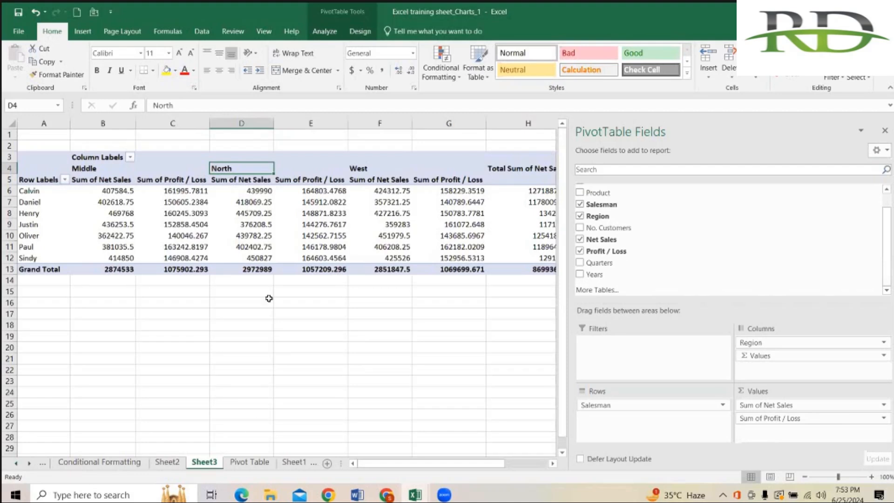
{"action": "left_click", "coordinate": [438, 312]}
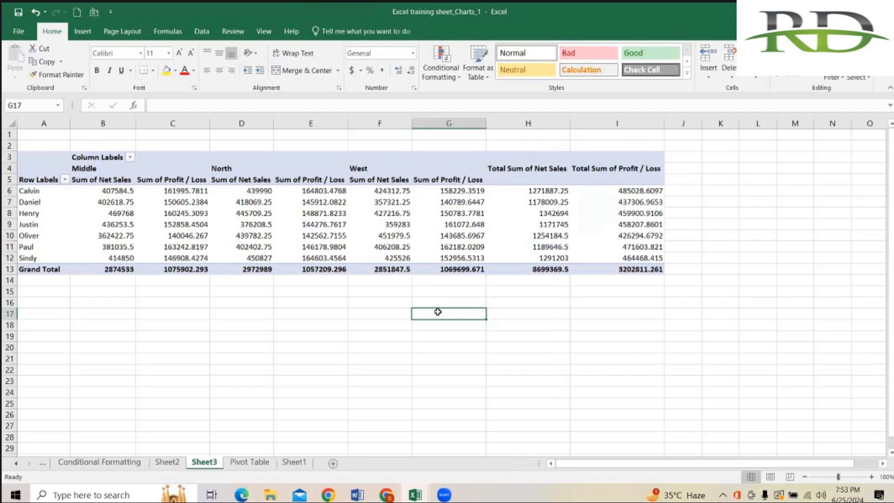
- Remove Sum of Net Sales from the PivotTable's Values area, keeping only Sum of Profit / Loss
{"action": "left_click", "coordinate": [321, 214]}
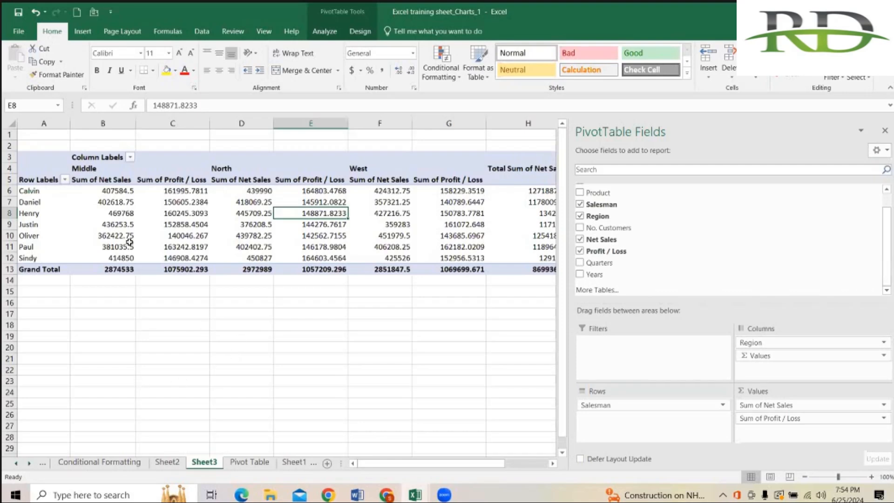
{"action": "left_click", "coordinate": [114, 223]}
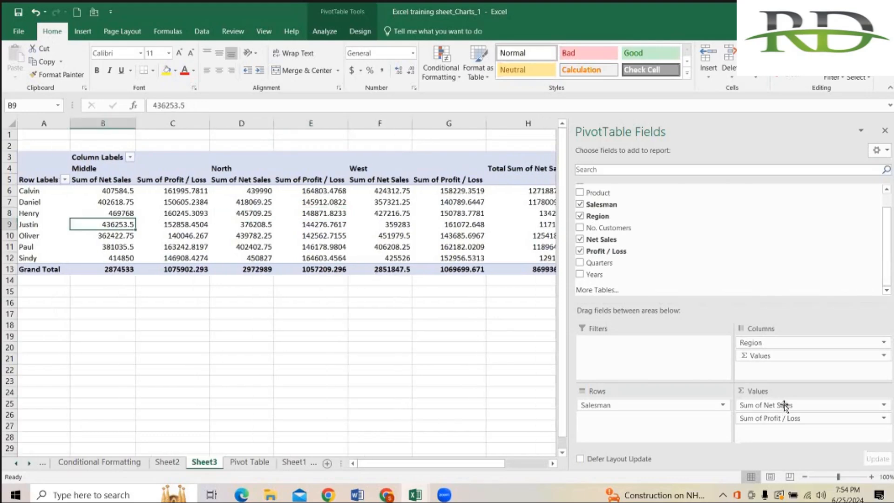
{"action": "left_click", "coordinate": [767, 410]}
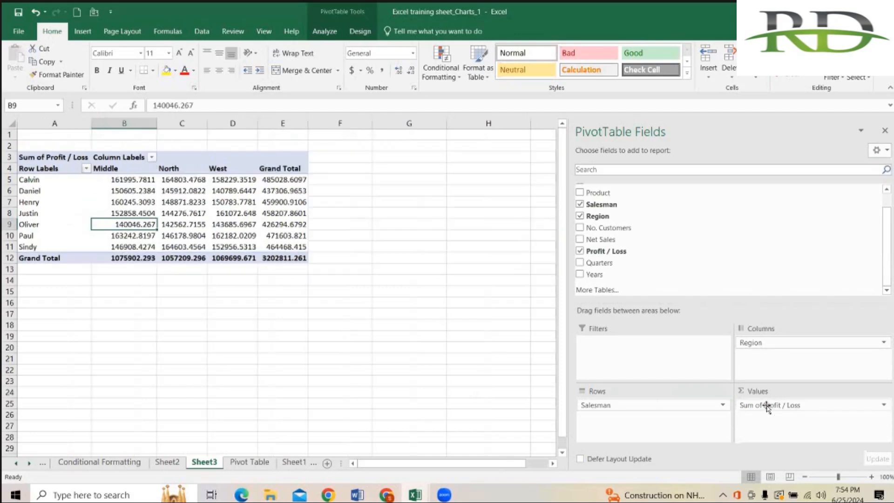
- Change the Profit / Loss value field to be summarized by Count instead of Sum
{"action": "left_click", "coordinate": [764, 404]}
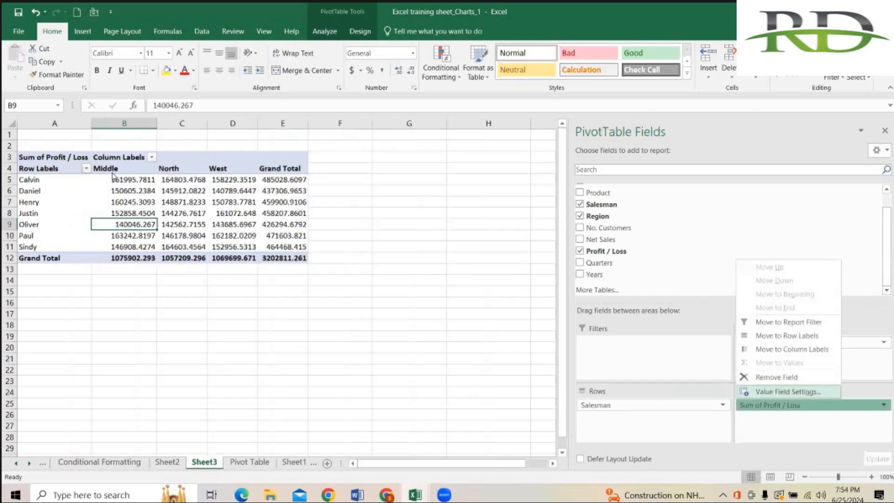
{"action": "key", "text": "Return"}
{"action": "key", "text": "Down"}
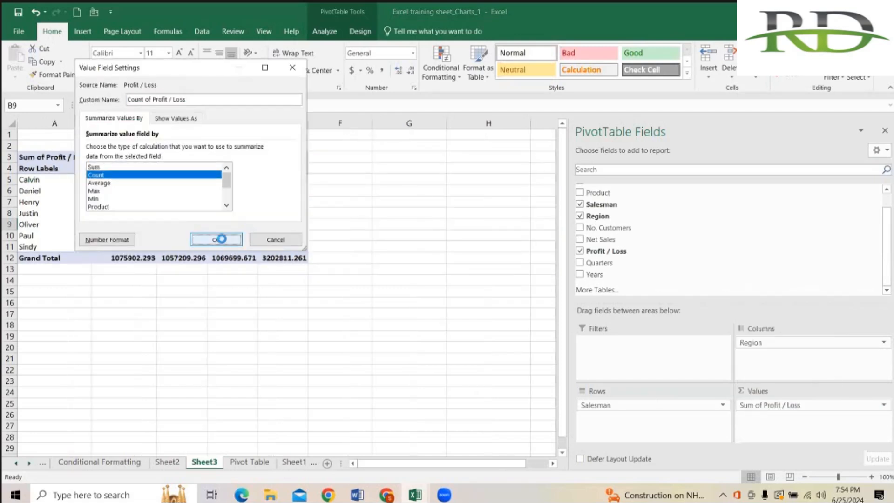
{"action": "left_click", "coordinate": [218, 239]}
{"action": "left_click", "coordinate": [247, 259]}
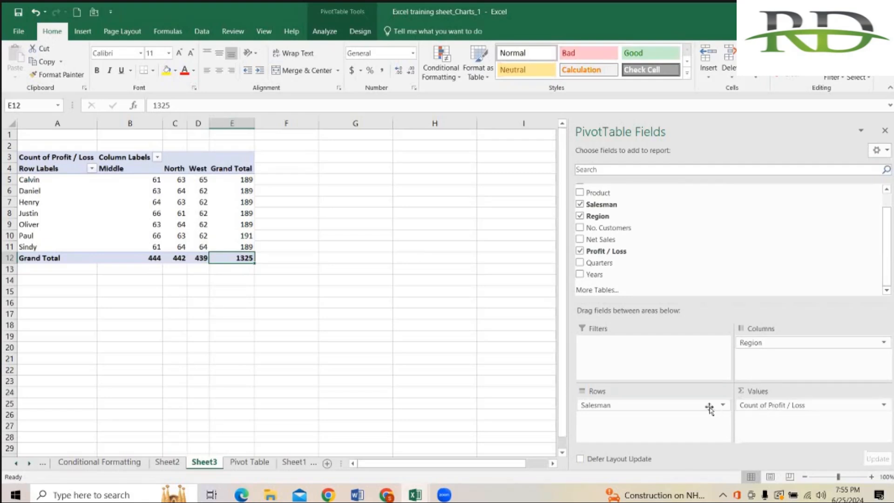
{"action": "left_click", "coordinate": [428, 216]}
- Change the Profit / Loss value field to be summarized by Average
{"action": "left_click", "coordinate": [236, 200]}
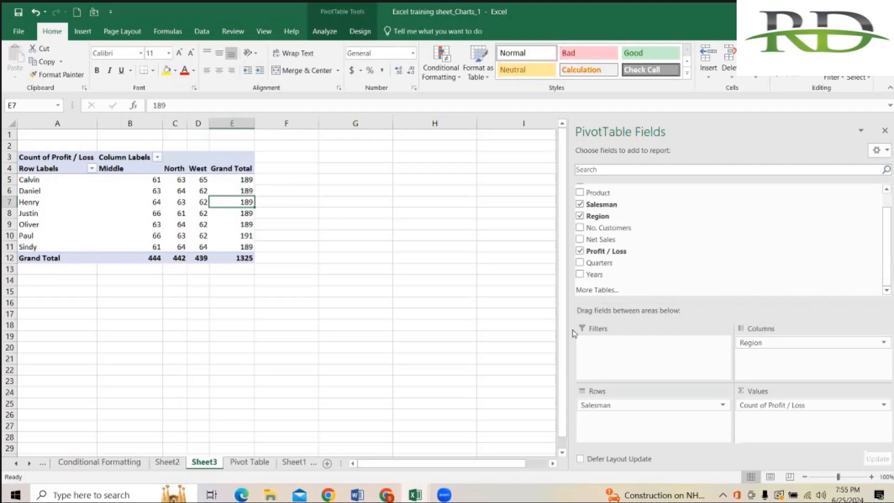
{"action": "left_click", "coordinate": [797, 406]}
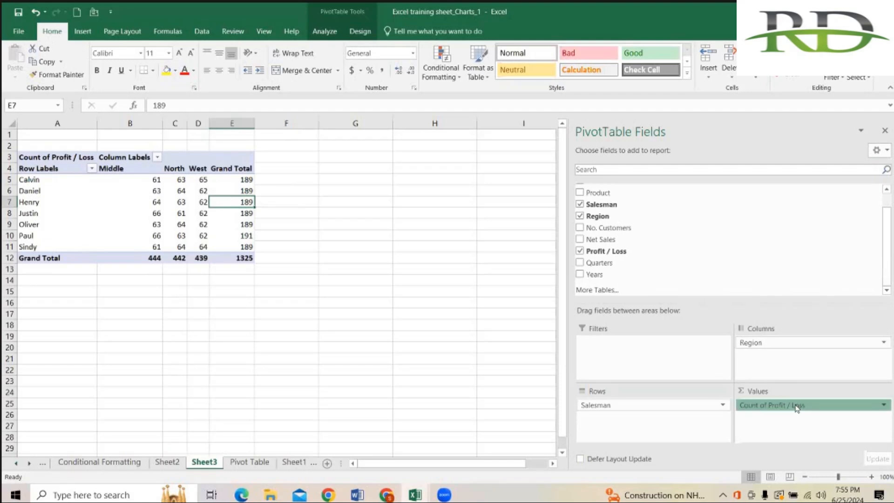
{"action": "left_click", "coordinate": [787, 392]}
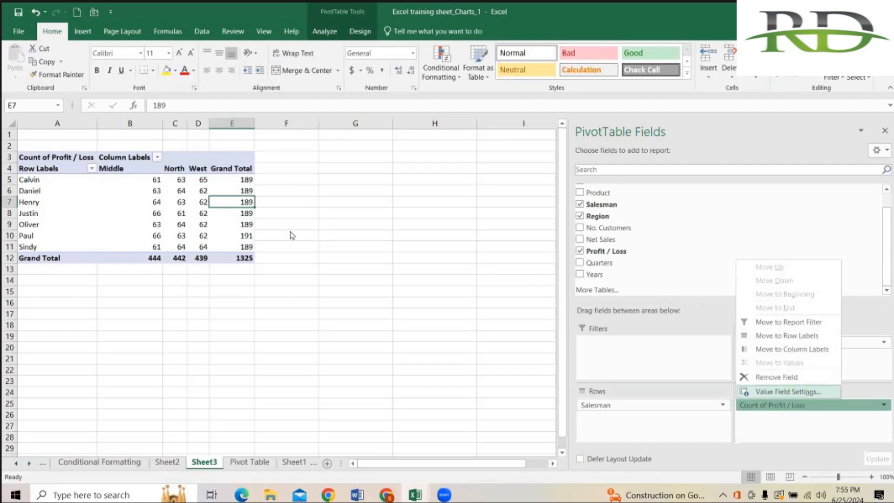
{"action": "left_click", "coordinate": [103, 167]}
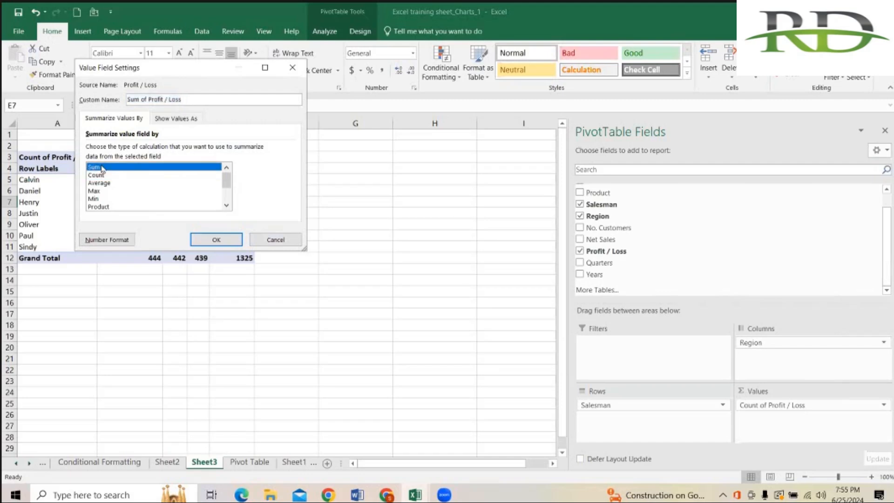
{"action": "left_click", "coordinate": [103, 175]}
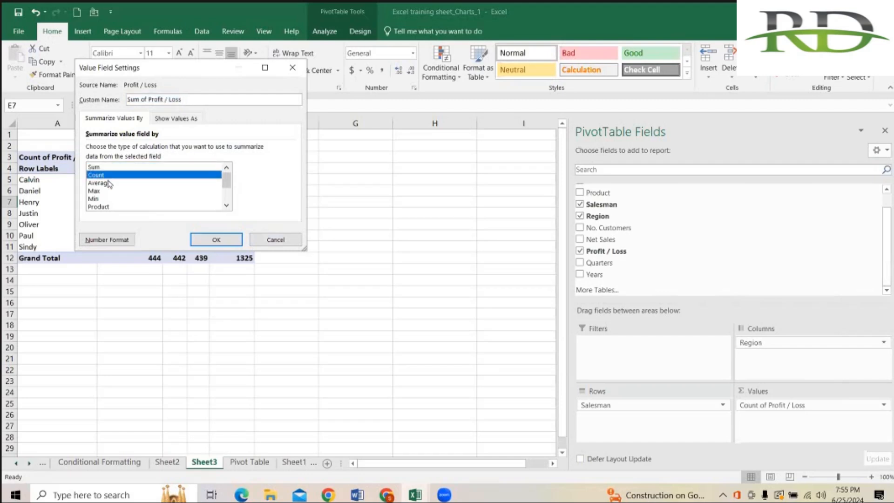
{"action": "left_click", "coordinate": [109, 184]}
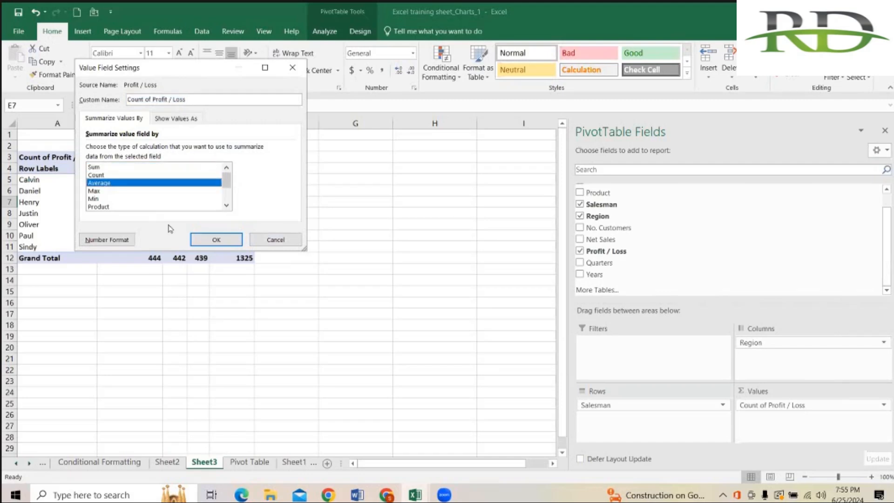
{"action": "left_click", "coordinate": [203, 235]}
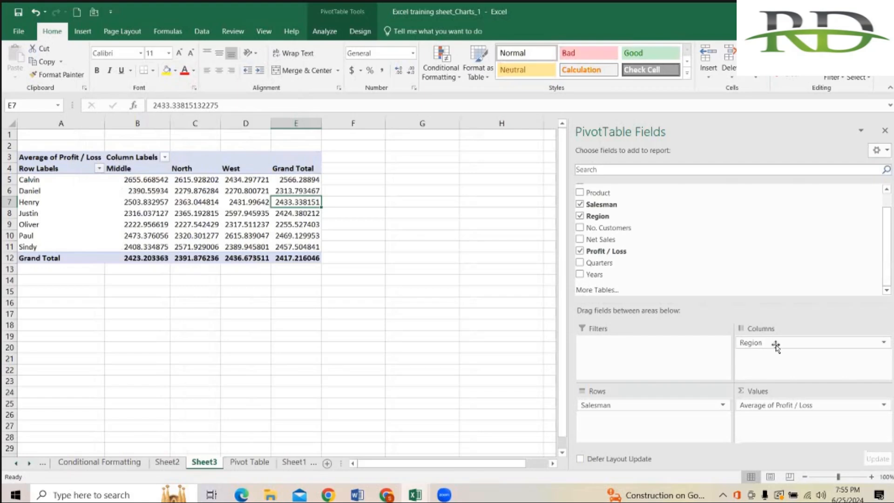
- Remove Region from the PivotTable's Columns area and look over the average profit/loss per salesman
{"action": "left_click_drag", "start_coordinate": [771, 344], "coordinate": [116, 174]}
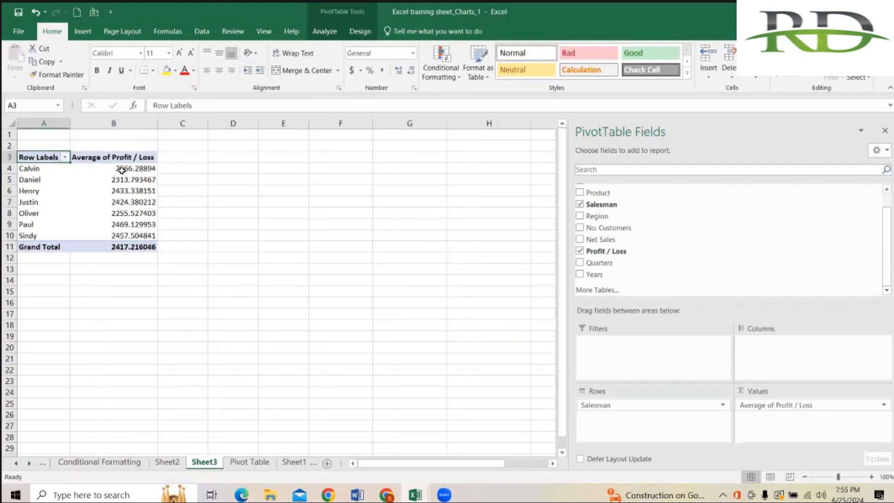
{"action": "left_click", "coordinate": [122, 170]}
{"action": "left_click", "coordinate": [115, 181]}
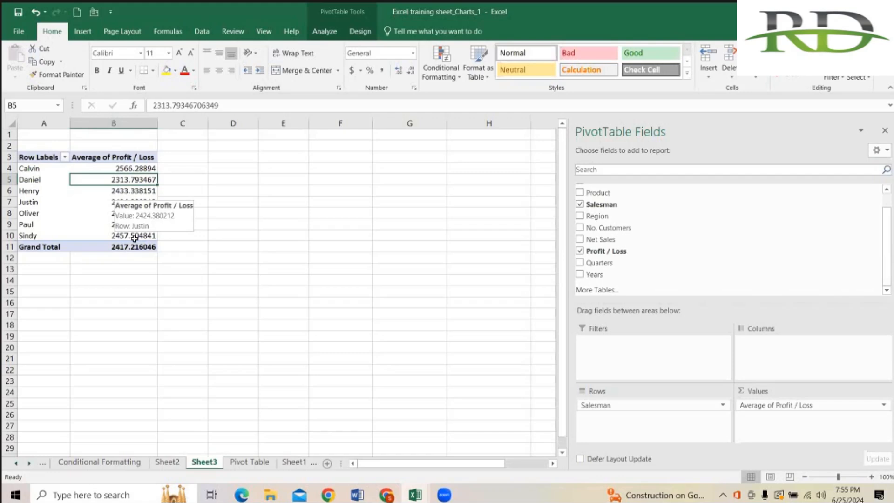
{"action": "left_click", "coordinate": [203, 201]}
{"action": "left_click", "coordinate": [149, 171], "text": "shift"}
{"action": "left_click", "coordinate": [278, 192]}
{"action": "left_click", "coordinate": [130, 180]}
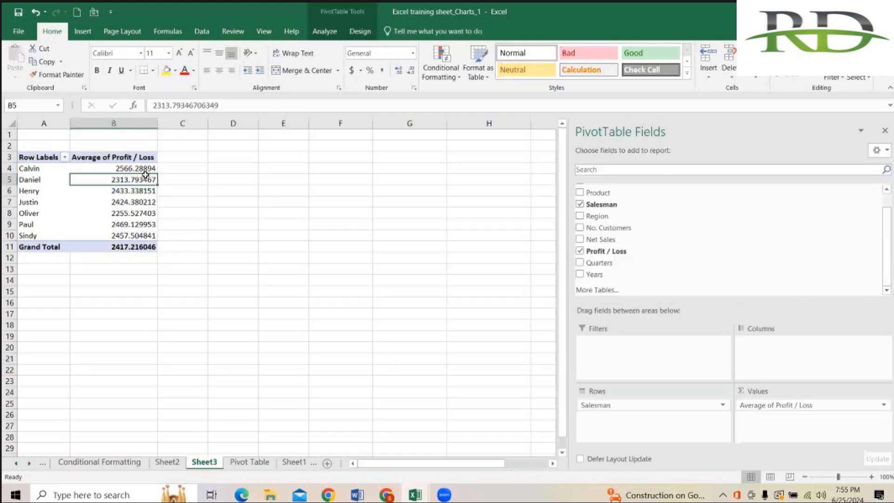
- Look through the available summary functions for Profit / Loss and summarize the value field by Max
{"action": "left_click", "coordinate": [767, 406]}
{"action": "left_click", "coordinate": [771, 407]}
{"action": "left_click", "coordinate": [771, 408]}
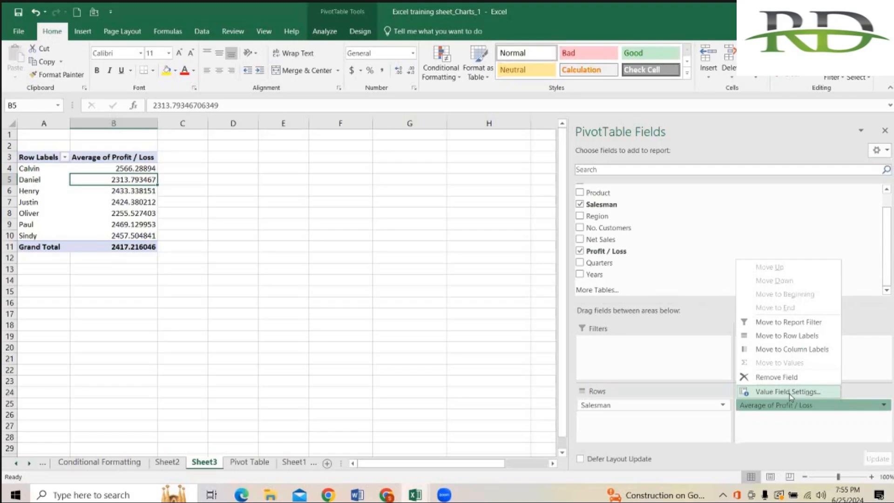
{"action": "left_click", "coordinate": [789, 393]}
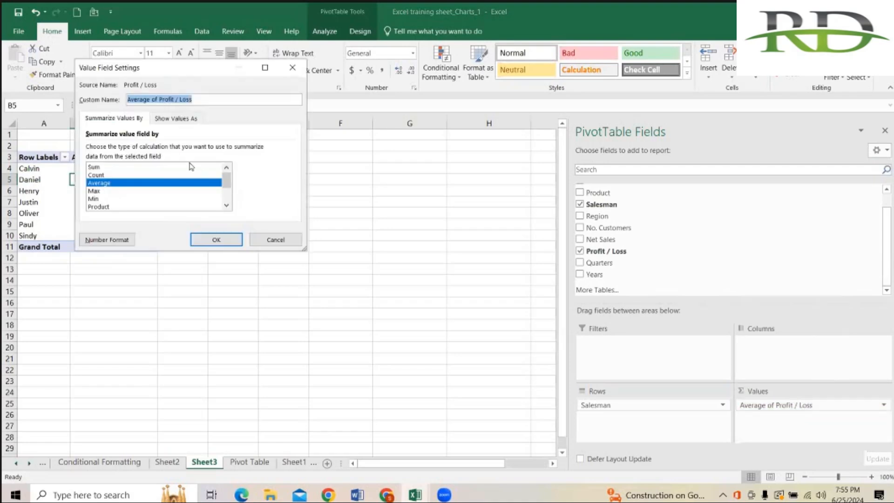
{"action": "left_click", "coordinate": [227, 206]}
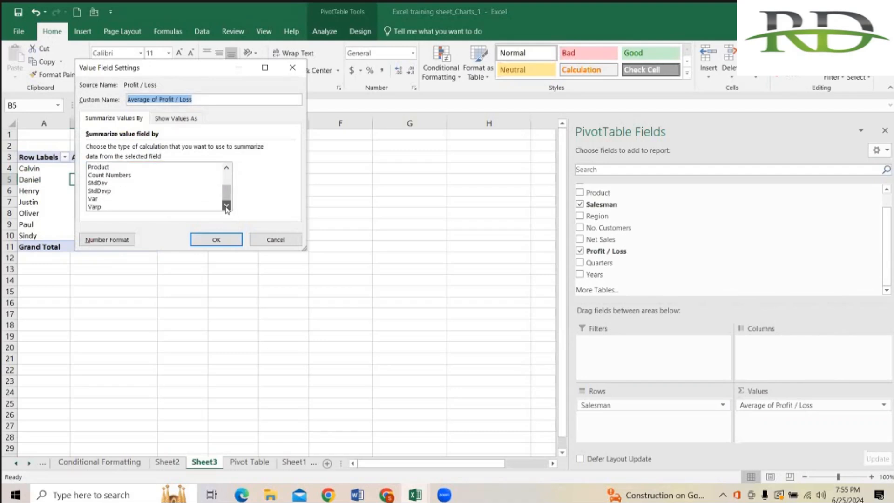
{"action": "left_click", "coordinate": [226, 169]}
{"action": "left_click", "coordinate": [227, 168]}
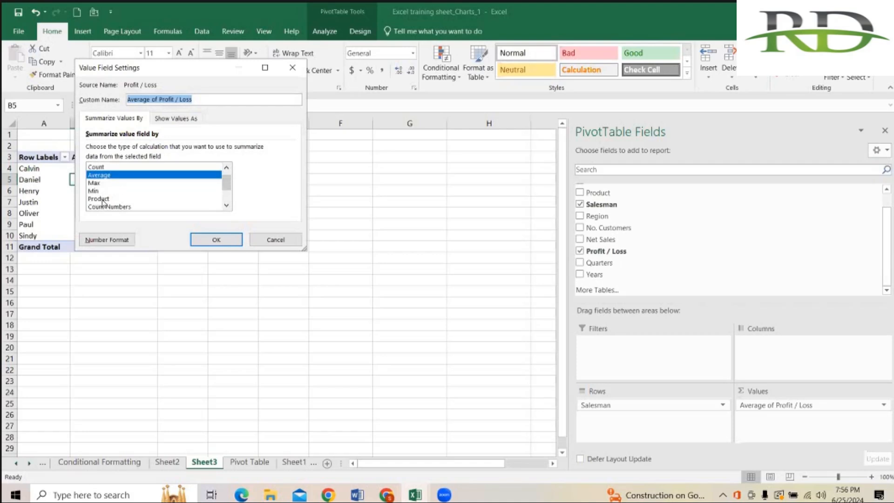
{"action": "left_click", "coordinate": [227, 205]}
{"action": "left_click", "coordinate": [95, 175]}
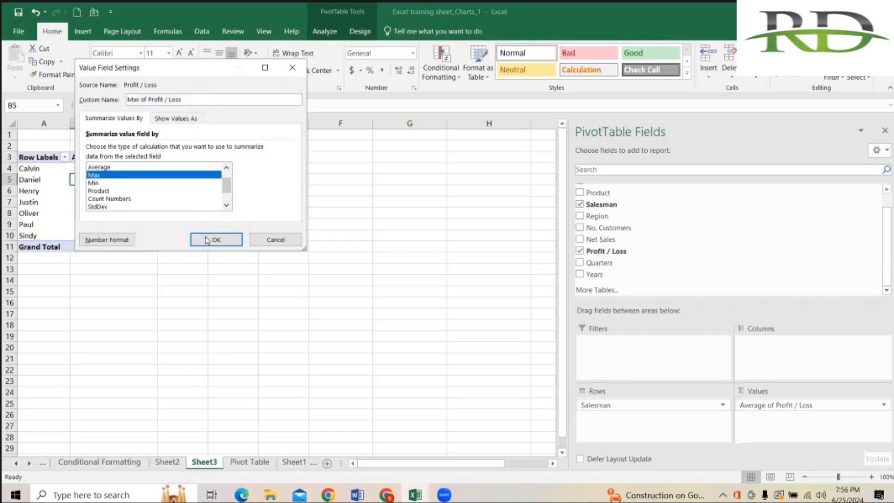
{"action": "left_click", "coordinate": [203, 240]}
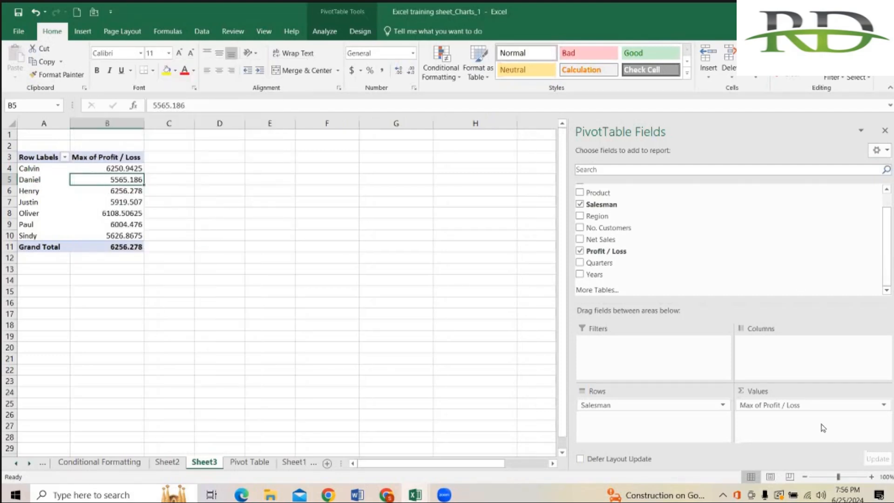
- Replace Max of Profit / Loss in the PivotTable's Values area with Net Sales and look over the totals per salesman
{"action": "left_click_drag", "start_coordinate": [802, 406], "coordinate": [505, 327]}
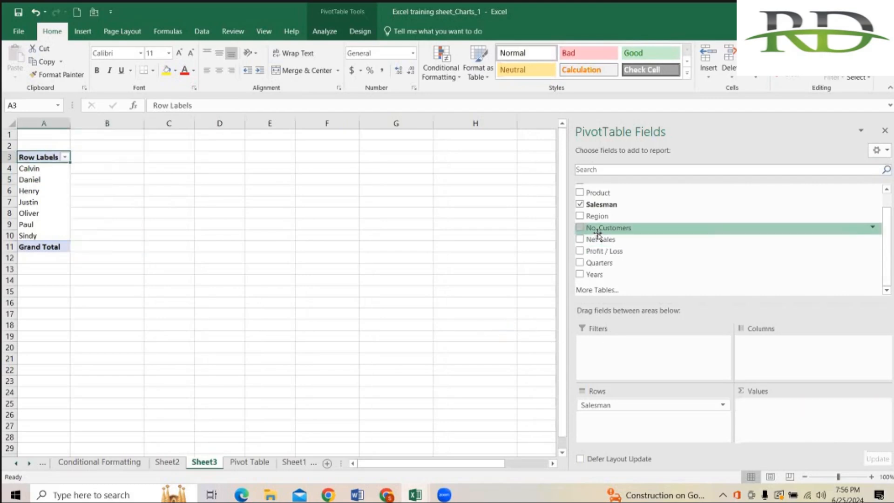
{"action": "left_click_drag", "start_coordinate": [601, 241], "coordinate": [789, 408]}
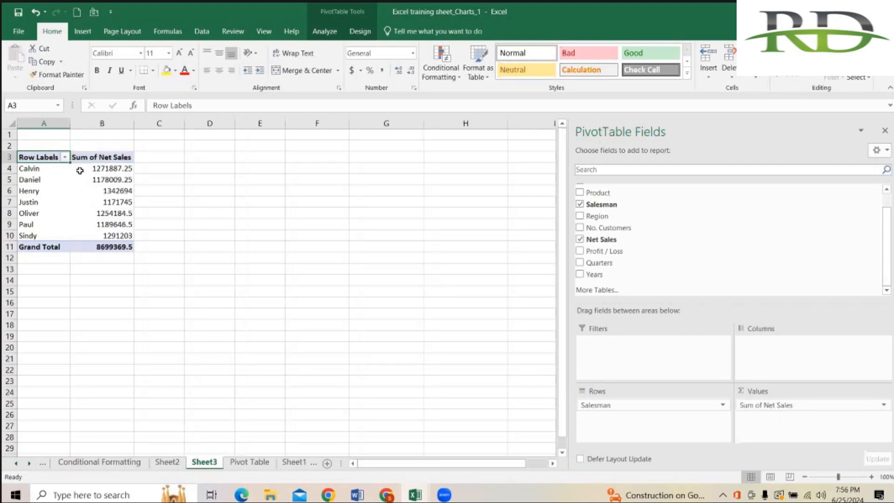
{"action": "mouse_move", "coordinate": [80, 171]}
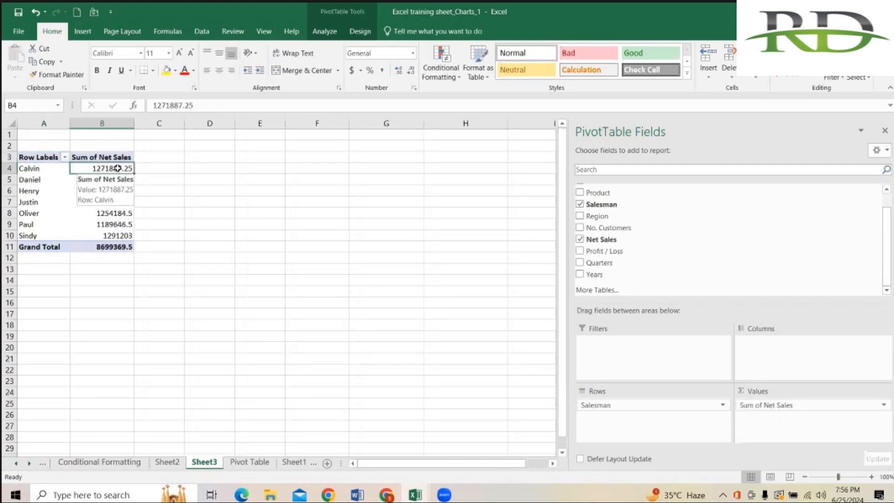
{"action": "left_click", "coordinate": [119, 232]}
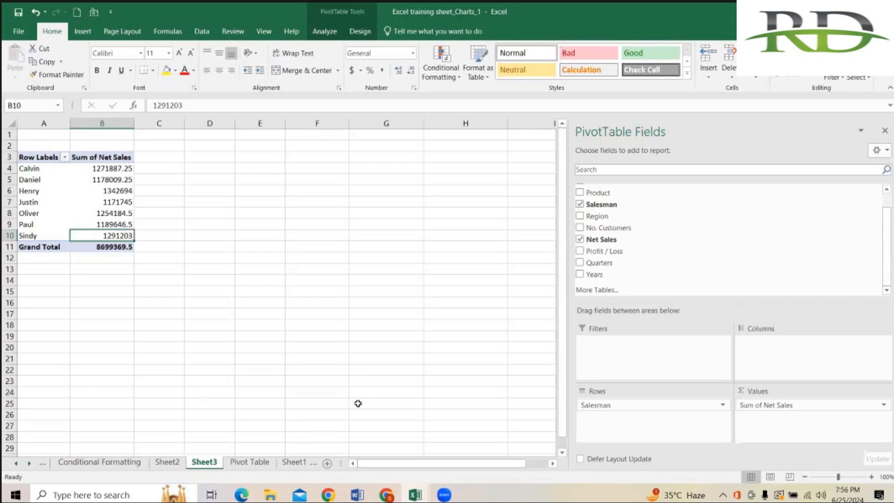
{"action": "left_click", "coordinate": [259, 367]}
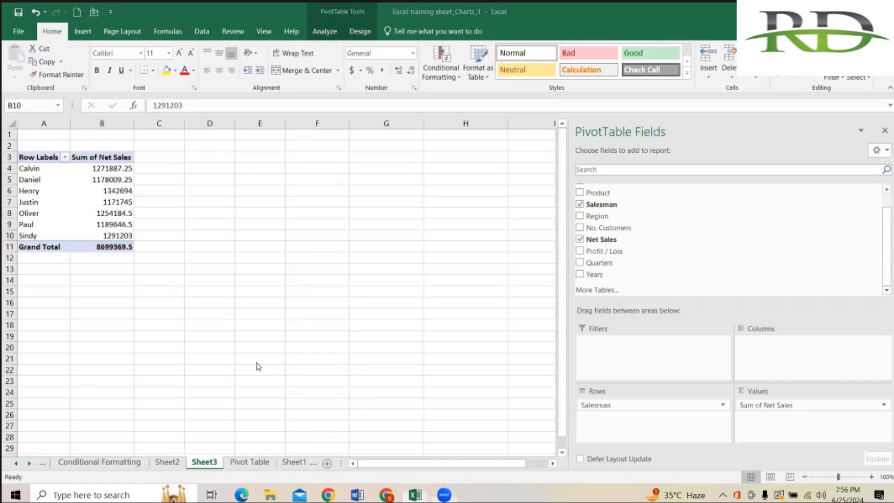
- Check the source data on the Pivot Table sheet, then add Region to the Filters area of the PivotTable on Sheet3
{"action": "left_click", "coordinate": [247, 467]}
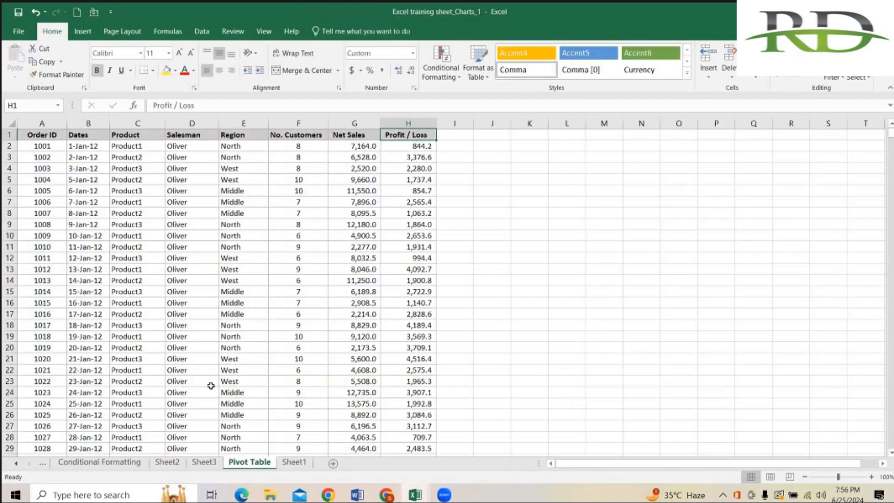
{"action": "left_click", "coordinate": [203, 462]}
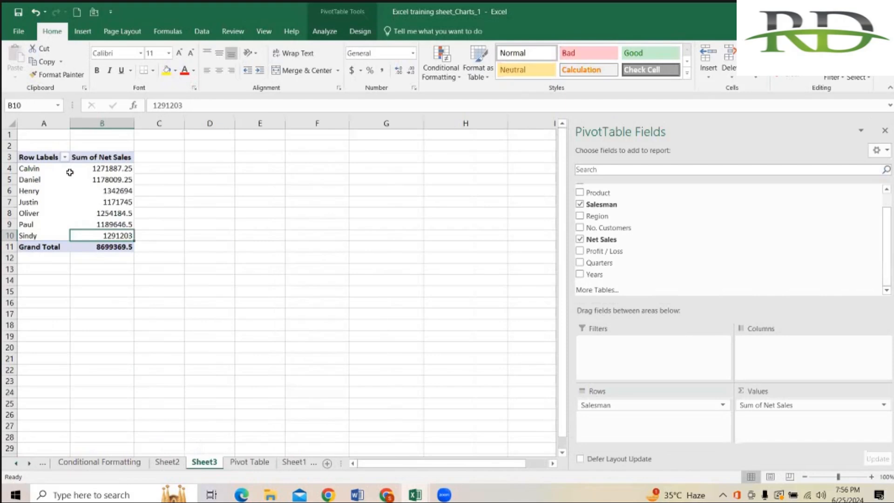
{"action": "left_click", "coordinate": [87, 181]}
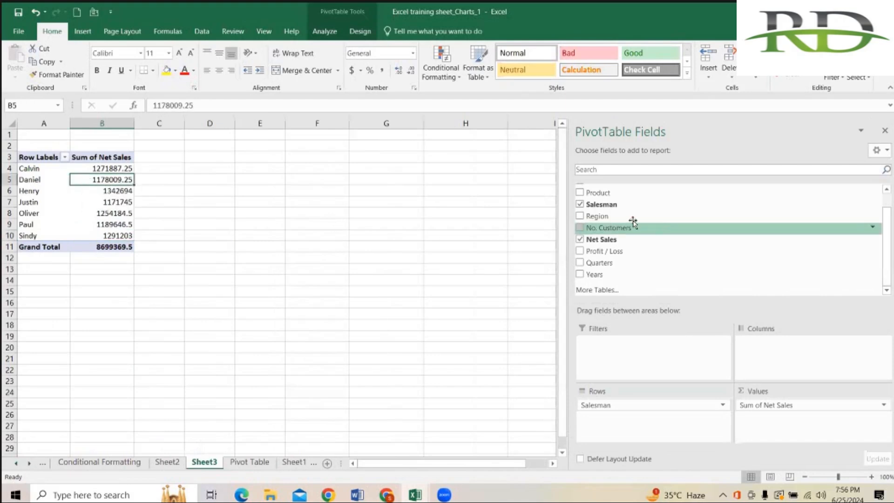
{"action": "left_click_drag", "start_coordinate": [627, 217], "coordinate": [624, 358]}
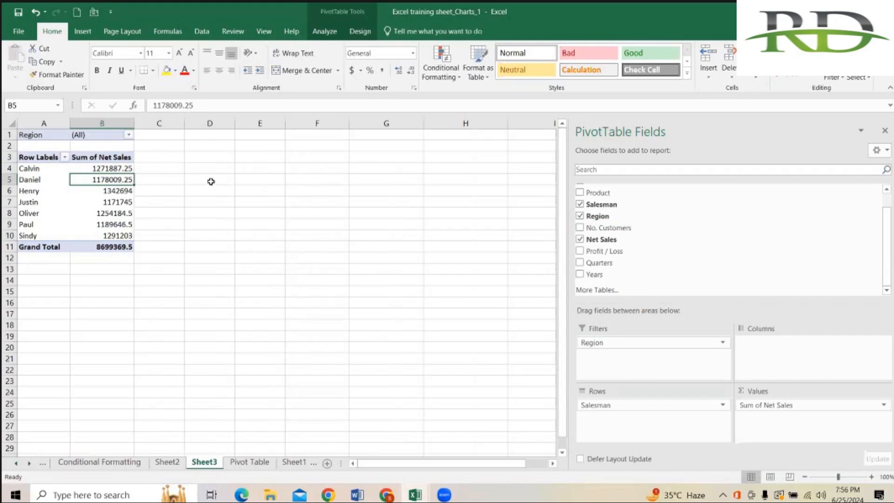
{"action": "left_click", "coordinate": [128, 135]}
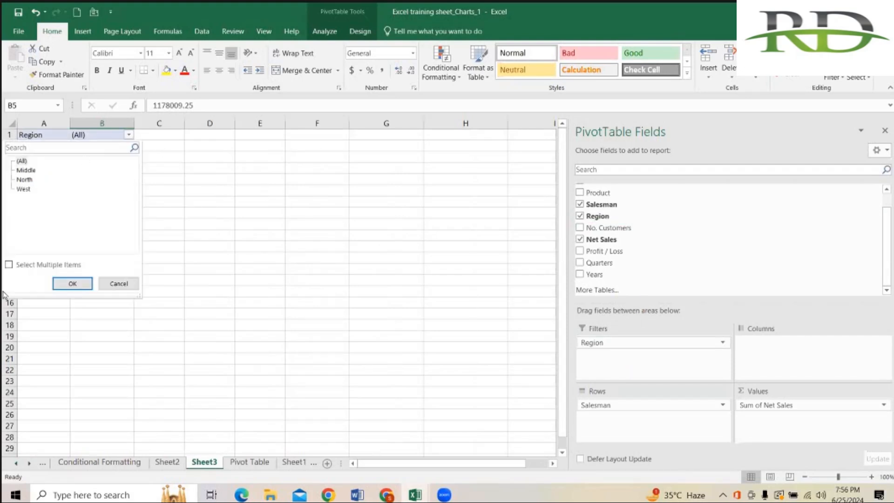
{"action": "left_click", "coordinate": [9, 265]}
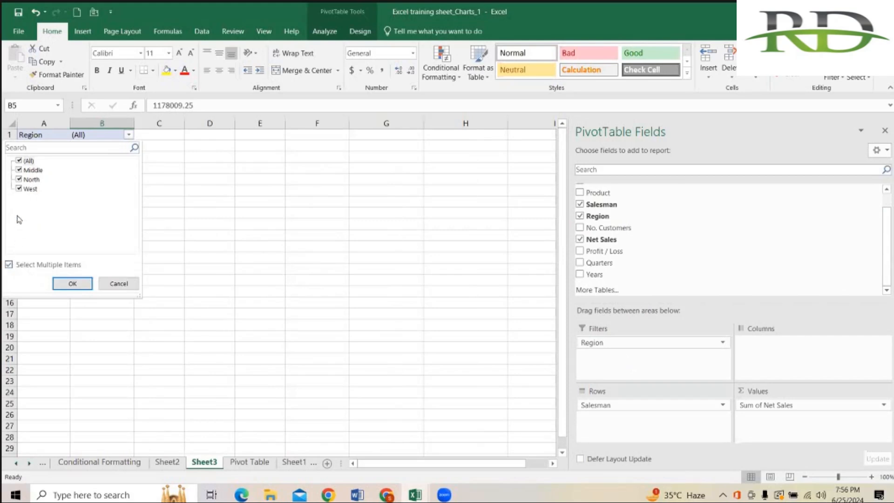
{"action": "left_click", "coordinate": [19, 161]}
{"action": "left_click", "coordinate": [272, 215]}
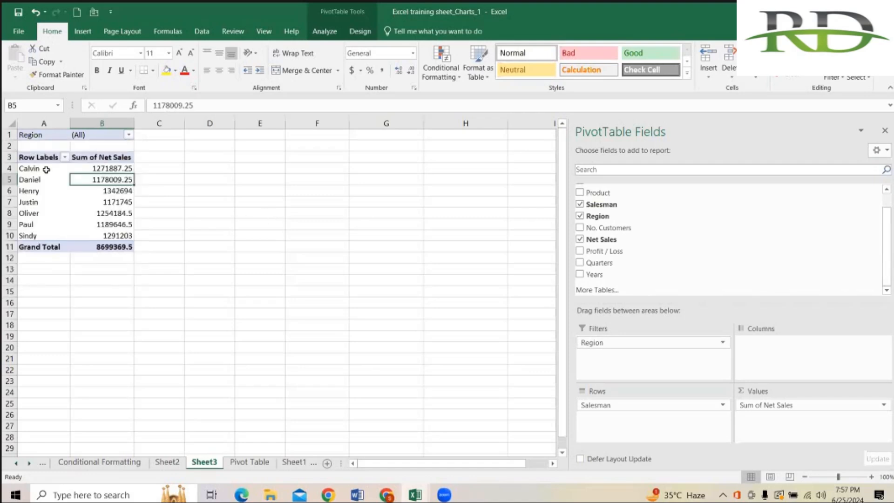
- Enable multiple-item selection in the Region report filter and filter the PivotTable to Middle only
{"action": "left_click", "coordinate": [129, 135]}
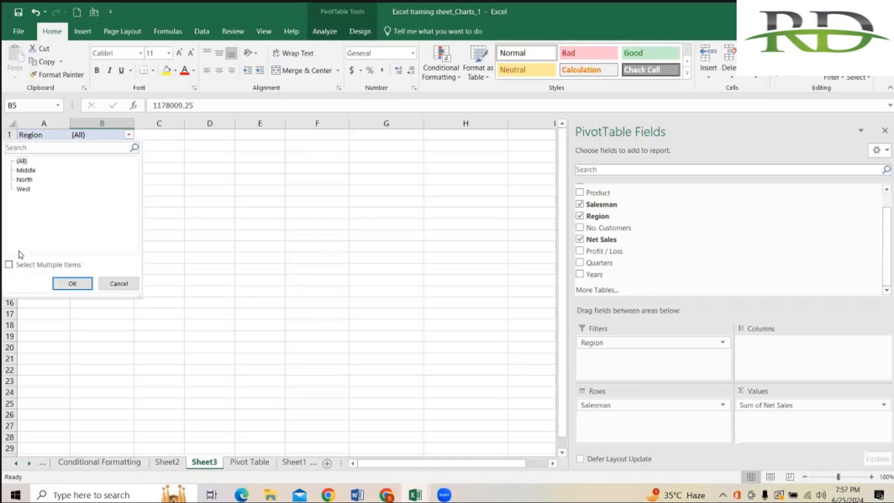
{"action": "left_click", "coordinate": [9, 264]}
{"action": "left_click", "coordinate": [19, 160]}
{"action": "left_click", "coordinate": [22, 170]}
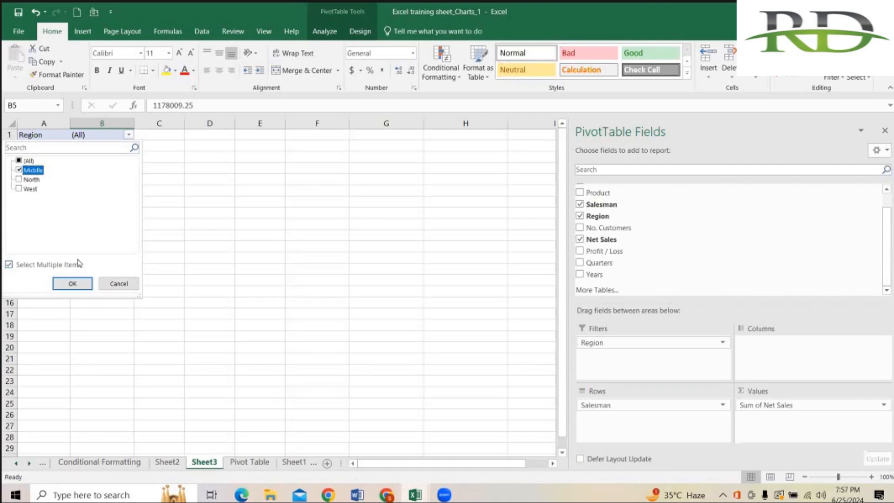
{"action": "left_click", "coordinate": [72, 283]}
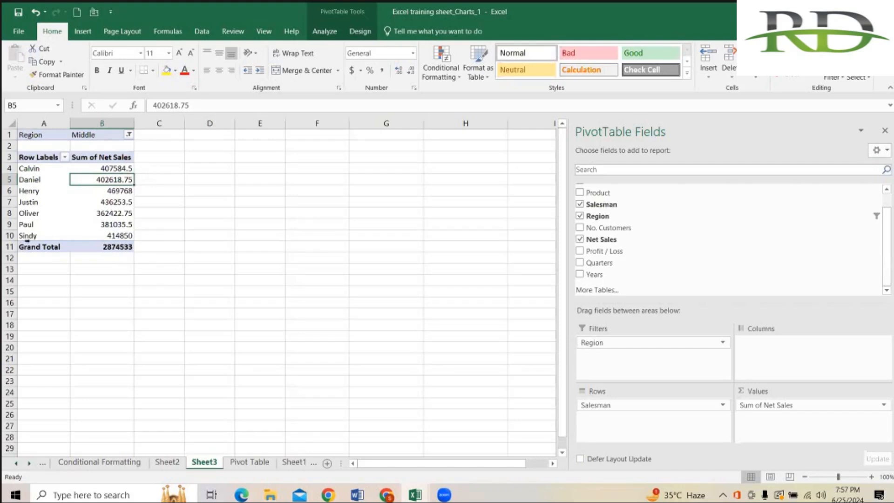
- Switch the Region report filter to West only and look over the filtered net sales
{"action": "left_click", "coordinate": [129, 135]}
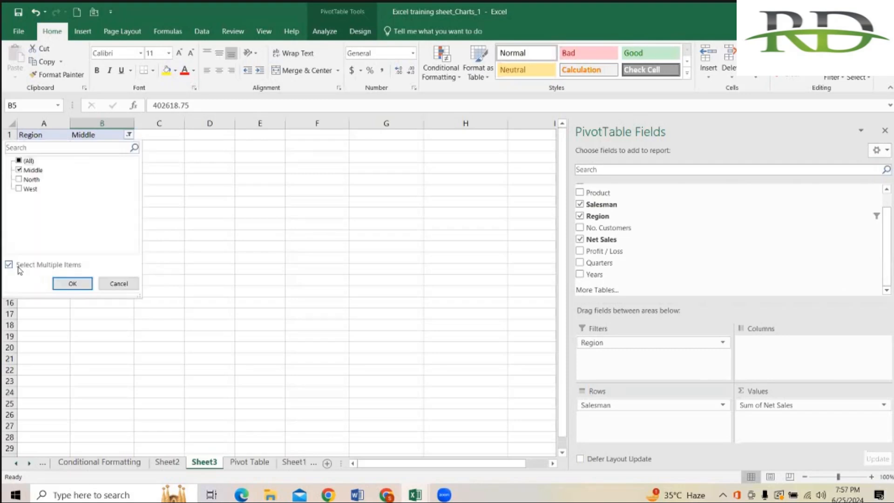
{"action": "left_click", "coordinate": [19, 170]}
{"action": "left_click", "coordinate": [19, 188]}
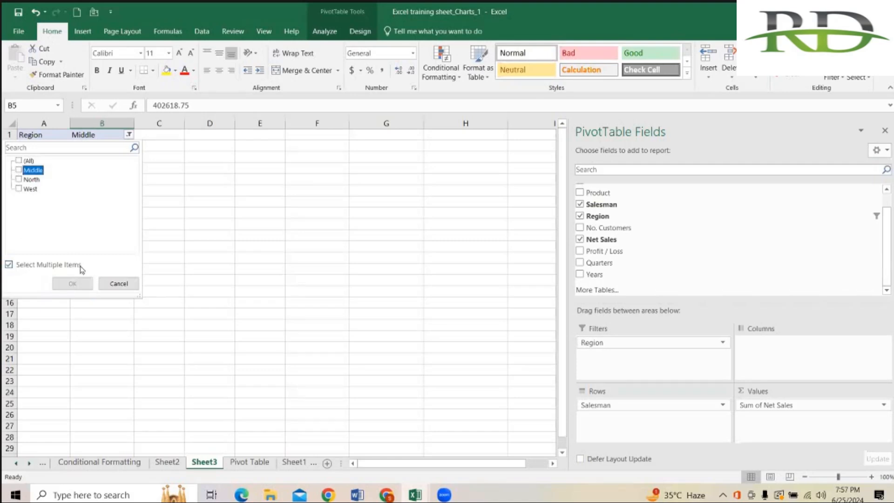
{"action": "left_click", "coordinate": [74, 282]}
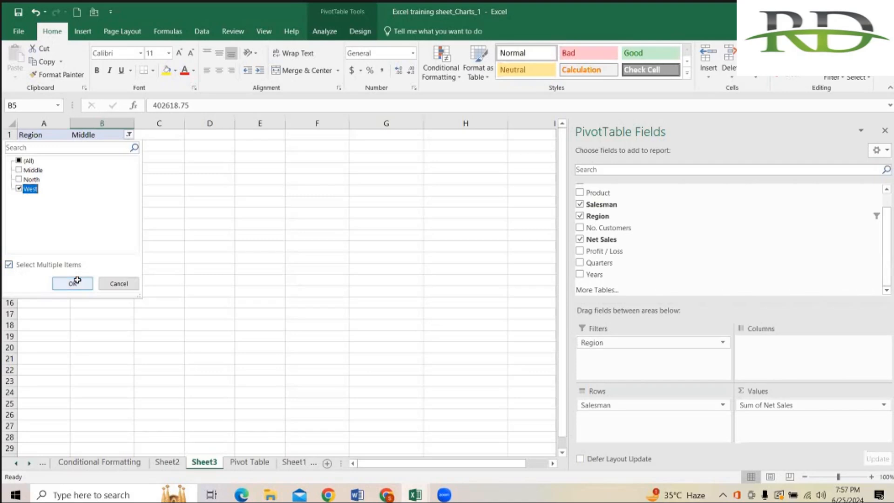
{"action": "left_click", "coordinate": [238, 263]}
{"action": "left_click", "coordinate": [126, 202]}
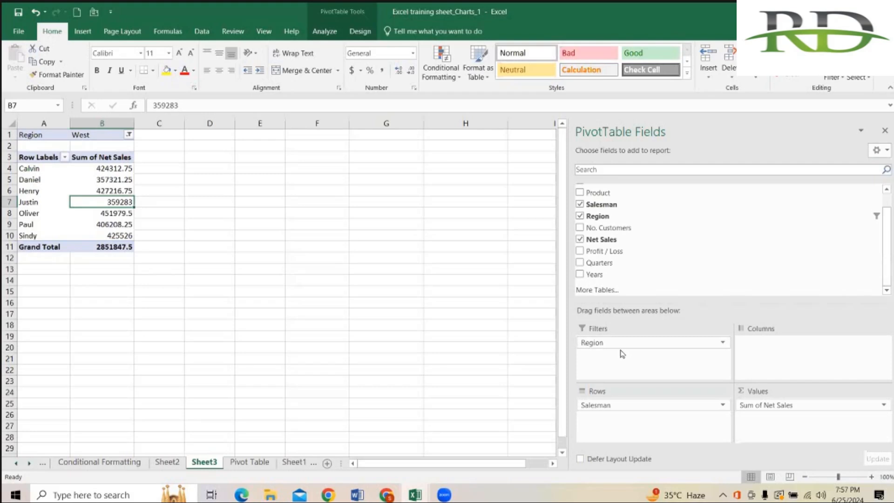
- Remove Region from the PivotTable's Filters area, then add it back as the report filter
{"action": "left_click_drag", "start_coordinate": [599, 344], "coordinate": [401, 265]}
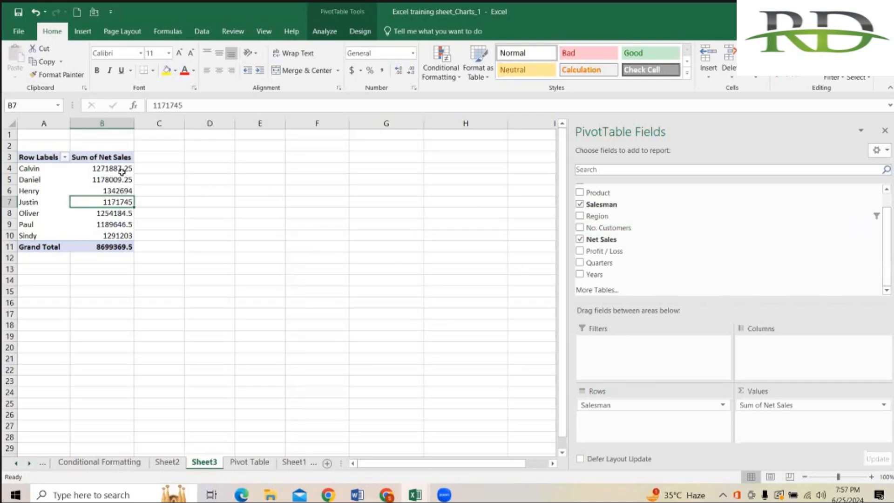
{"action": "left_click_drag", "start_coordinate": [620, 217], "coordinate": [620, 352]}
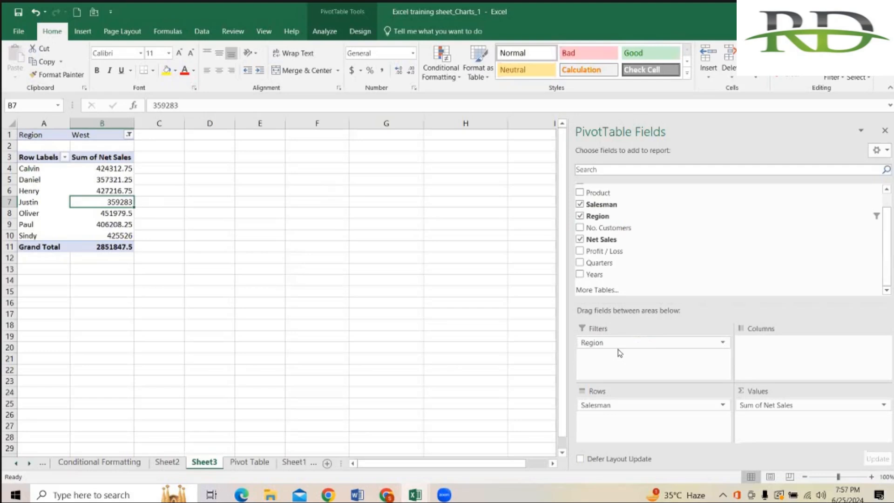
{"action": "left_click", "coordinate": [129, 135]}
{"action": "left_click", "coordinate": [222, 215]}
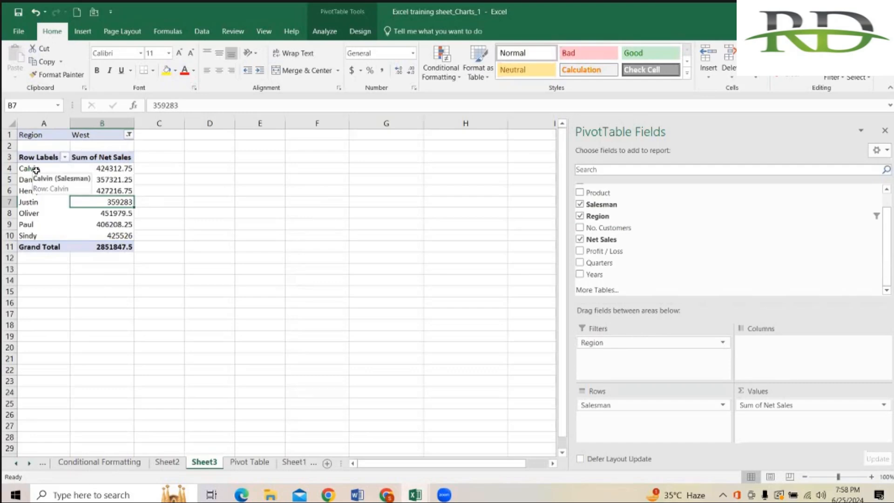
- Switch the Region report filter to Middle only, keeping multiple-item selection enabled
{"action": "left_click", "coordinate": [129, 135]}
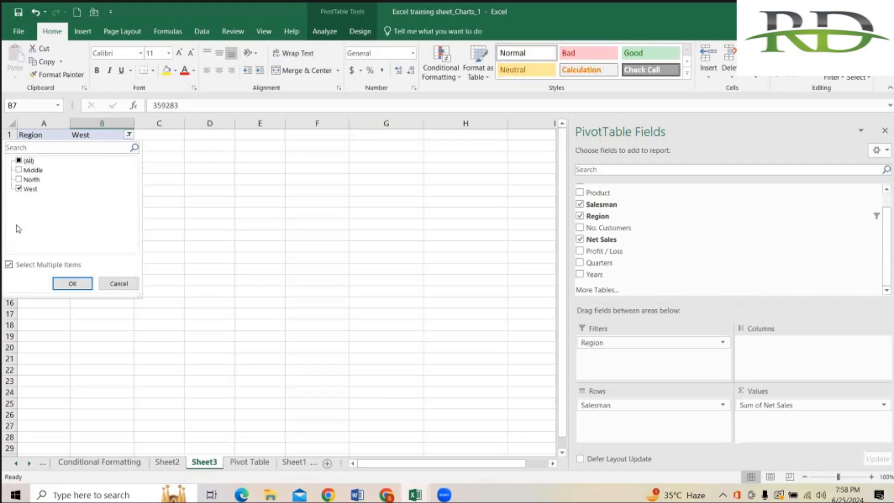
{"action": "left_click", "coordinate": [9, 265]}
{"action": "left_click", "coordinate": [9, 265]}
{"action": "left_click", "coordinate": [19, 188]}
{"action": "left_click", "coordinate": [72, 284]}
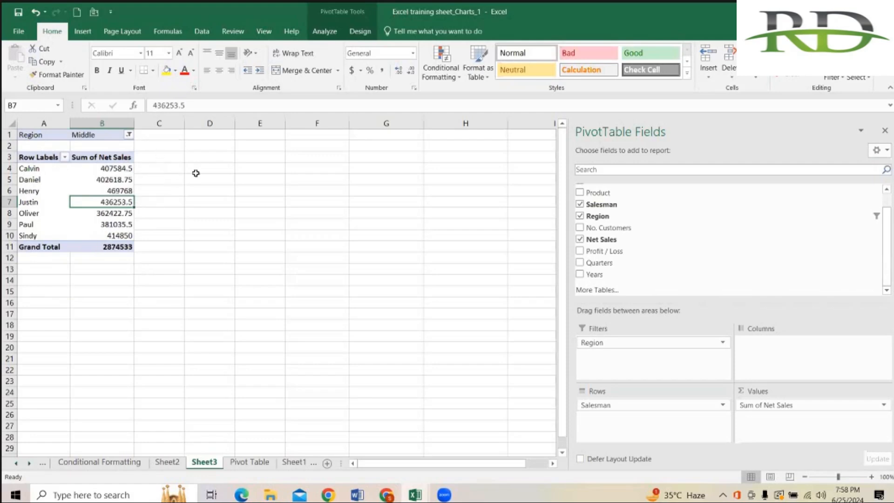
- Set the Region report filter to show North only
{"action": "left_click", "coordinate": [129, 134]}
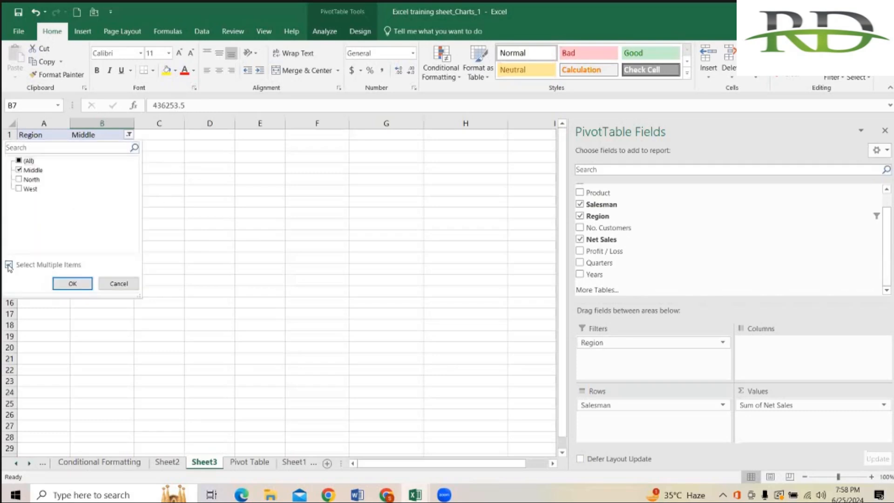
{"action": "left_click", "coordinate": [20, 171]}
{"action": "left_click", "coordinate": [19, 180]}
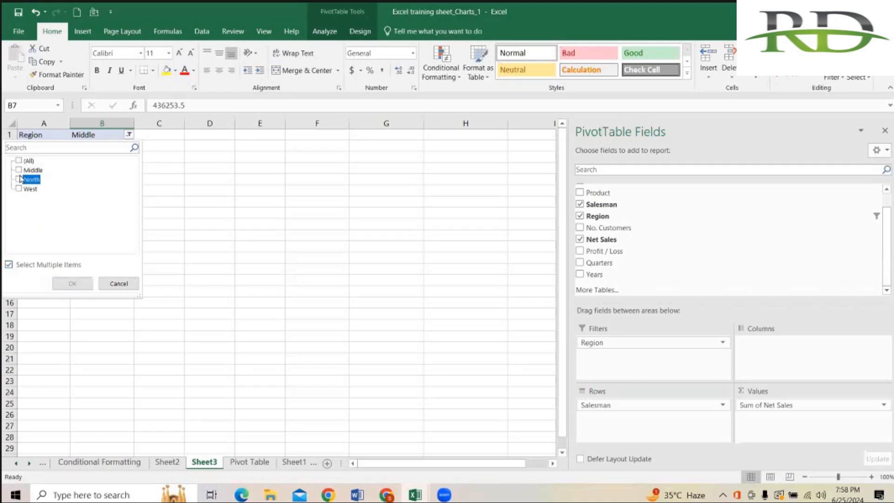
{"action": "left_click", "coordinate": [68, 286]}
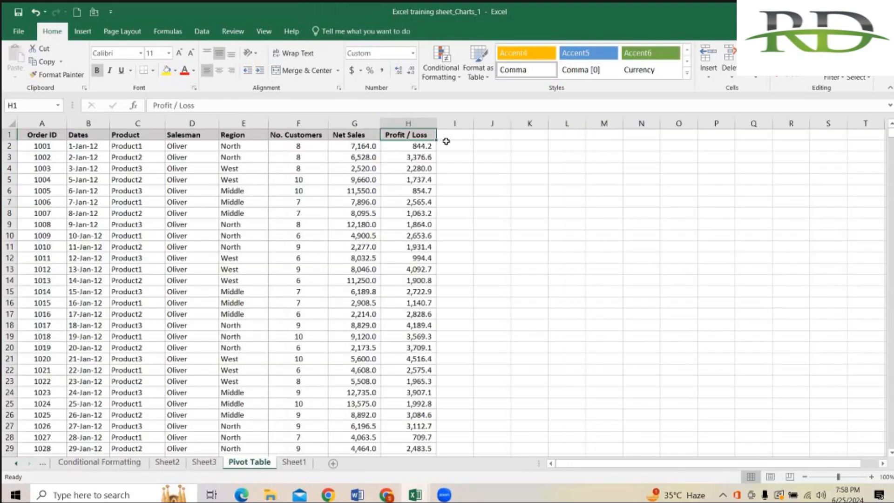
- On the Pivot Table sheet, add a Product Name column header in I1 with New in I2 and Old in I3
{"action": "left_click", "coordinate": [449, 142]}
{"action": "left_click", "coordinate": [450, 137]}
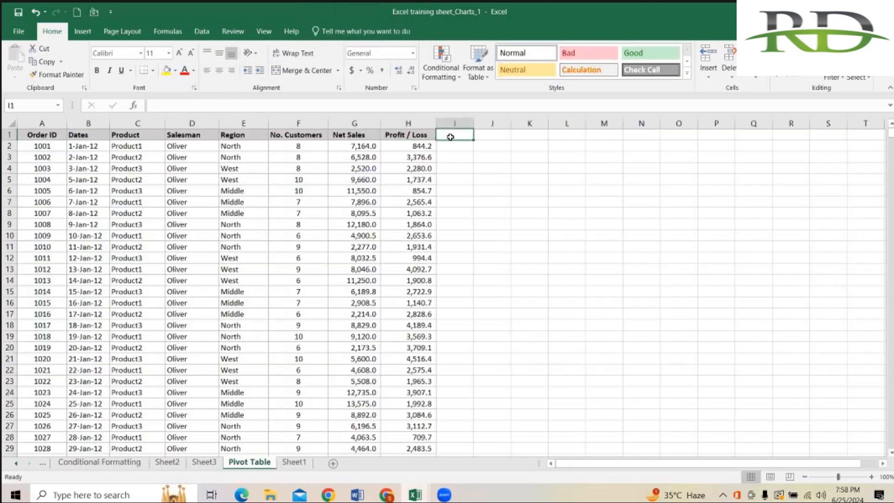
{"action": "type", "text": "Pro"}
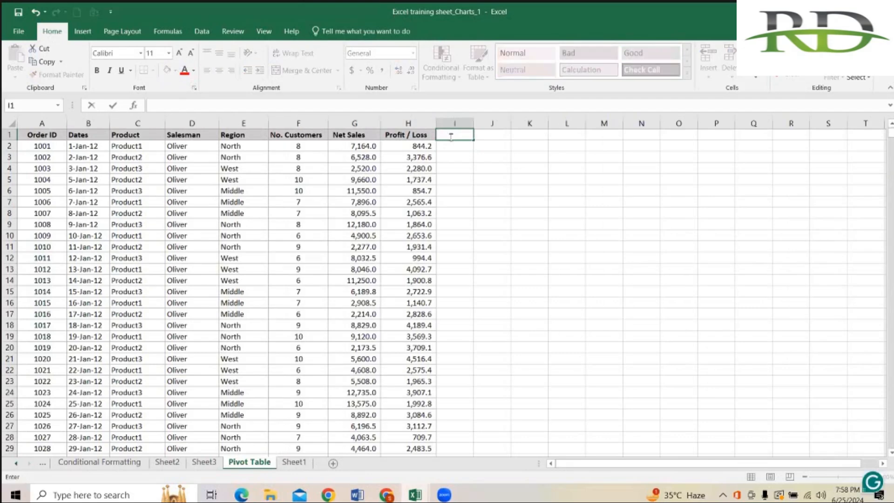
{"action": "type", "text": "du"}
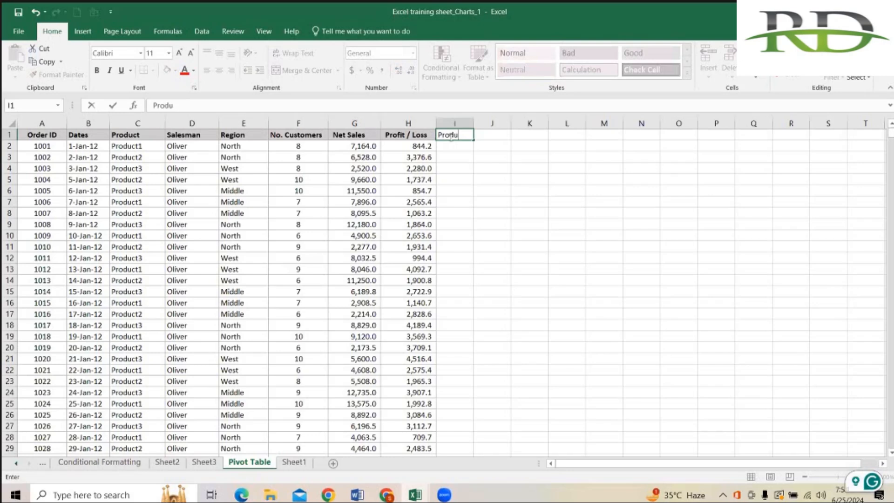
{"action": "type", "text": "ct Name"}
{"action": "key", "text": "Return"}
{"action": "type", "text": "New"}
{"action": "key", "text": "Return"}
{"action": "type", "text": "Old"}
{"action": "key", "text": "ctrl+Return"}
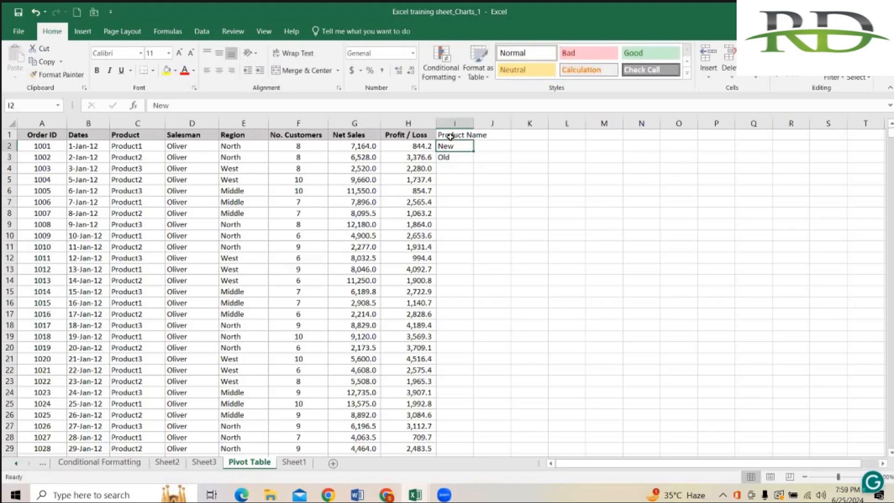
- Copy the New entry from I2 into cells I15:I26 of the Product Name column
{"action": "key", "text": "shift+Up"}
{"action": "key", "text": "ctrl+c"}
{"action": "key", "text": "Down"}
{"action": "key", "text": "Down"}
{"action": "key", "text": "Down"}
{"action": "key", "text": "Down"}
{"action": "key", "text": "Down"}
{"action": "key", "text": "Down"}
{"action": "key", "text": "Down"}
{"action": "key", "text": "Down"}
{"action": "key", "text": "Down"}
{"action": "key", "text": "Down"}
{"action": "key", "text": "Down"}
{"action": "key", "text": "Down"}
{"action": "key", "text": "shift+Down"}
{"action": "key", "text": "shift+Down"}
{"action": "key", "text": "shift+Down"}
{"action": "key", "text": "shift+Down"}
{"action": "key", "text": "shift+Down"}
{"action": "key", "text": "shift+Down"}
{"action": "key", "text": "shift+Down"}
{"action": "key", "text": "shift+Down"}
{"action": "key", "text": "shift+Down"}
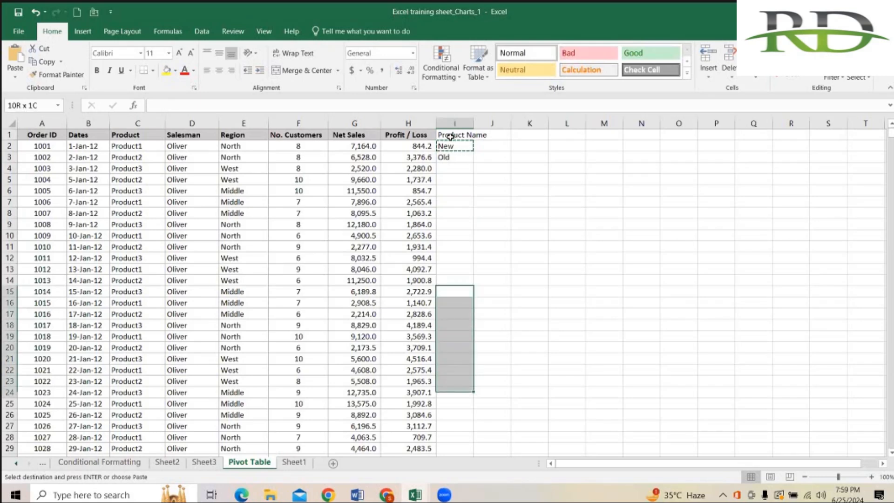
{"action": "key", "text": "shift+Down"}
{"action": "key", "text": "shift+Down"}
{"action": "key", "text": "ctrl+v"}
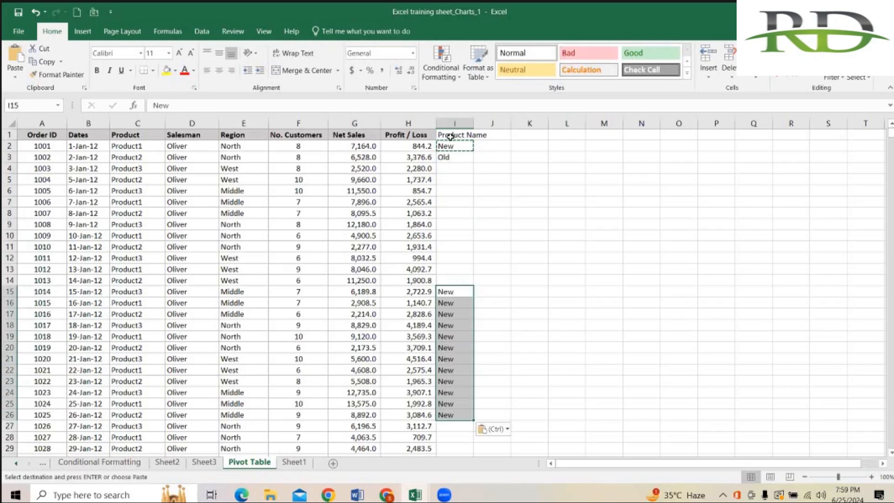
{"action": "key", "text": "Up"}
{"action": "key", "text": "Up"}
{"action": "key", "text": "Up"}
{"action": "key", "text": "Up"}
{"action": "key", "text": "Up"}
{"action": "key", "text": "Up"}
{"action": "key", "text": "Up"}
{"action": "key", "text": "Up"}
{"action": "key", "text": "Up"}
{"action": "key", "text": "Up"}
{"action": "key", "text": "Up"}
{"action": "key", "text": "Up"}
{"action": "key", "text": "ctrl+c"}
{"action": "key", "text": "Down"}
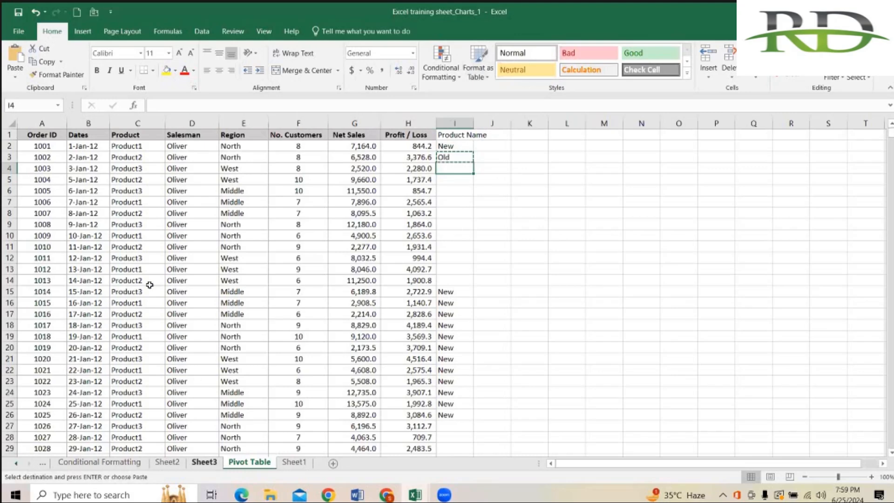
- Extend the data source of the PivotTable on Sheet3 to 'Pivot Table'!$A$1:$I$1326 and check the field list for Product Name
{"action": "key", "text": "ctrl+Page_Up"}
{"action": "mouse_move", "coordinate": [98, 182]}
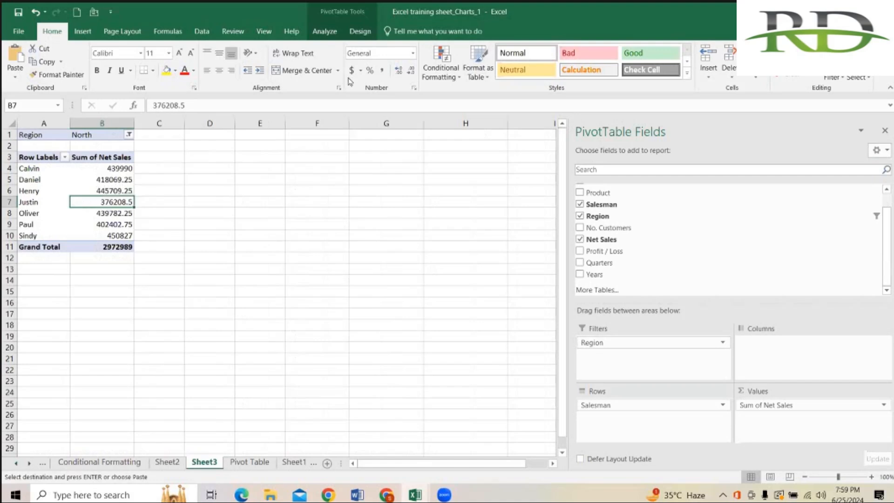
{"action": "left_click", "coordinate": [91, 200]}
{"action": "left_click", "coordinate": [325, 31]}
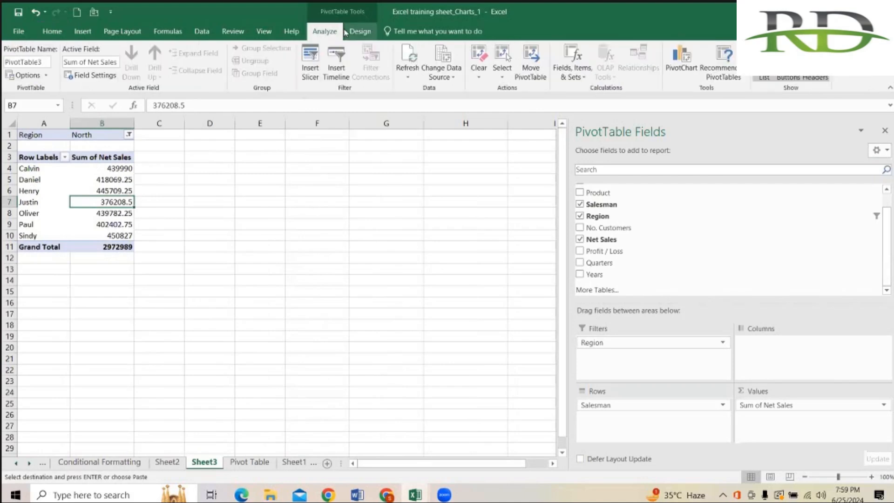
{"action": "left_click", "coordinate": [360, 32]}
{"action": "left_click", "coordinate": [291, 31]}
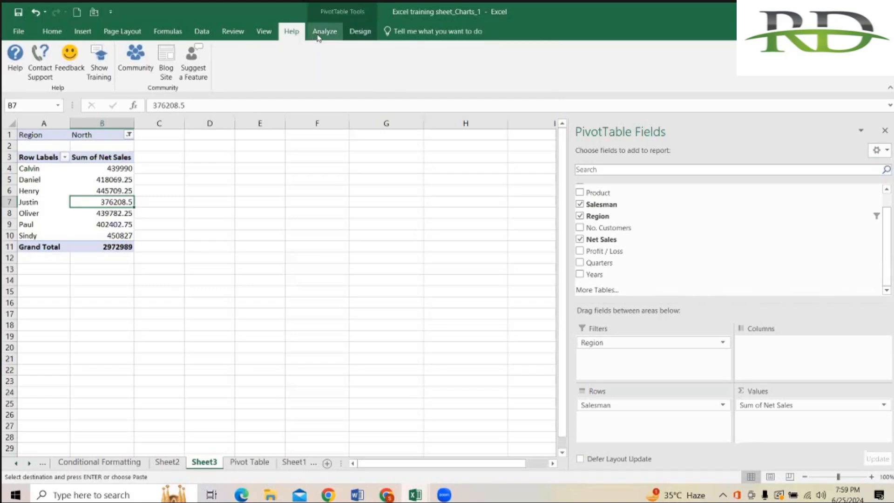
{"action": "left_click", "coordinate": [321, 33]}
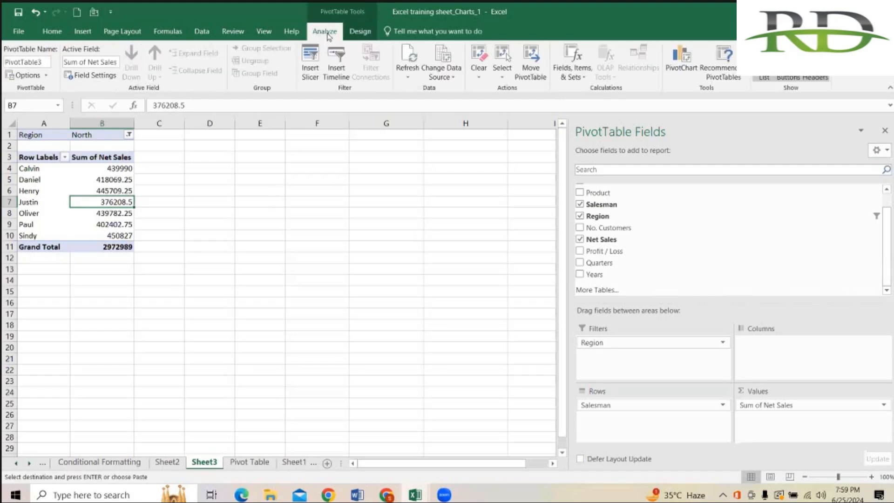
{"action": "left_click", "coordinate": [443, 76]}
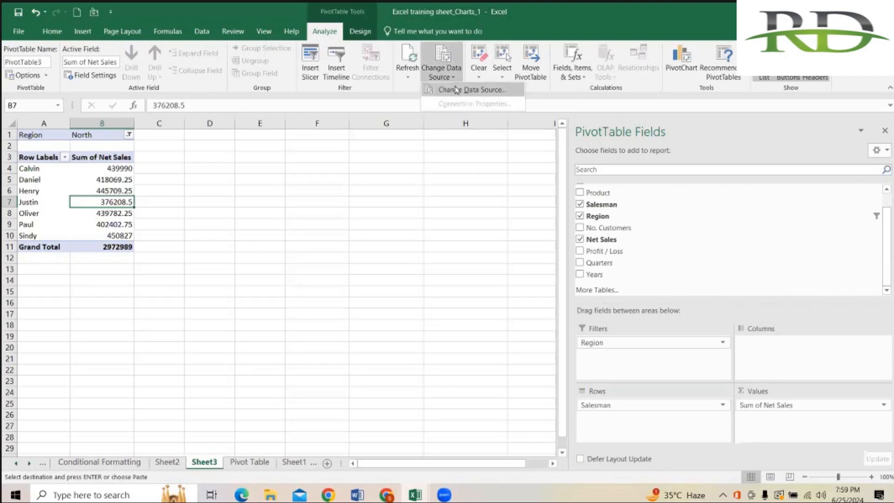
{"action": "left_click", "coordinate": [456, 89]}
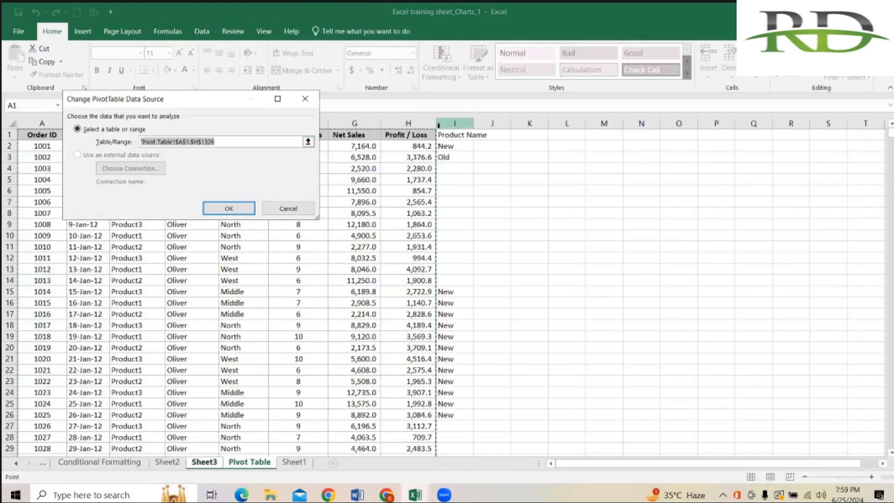
{"action": "key", "text": "shift+Right"}
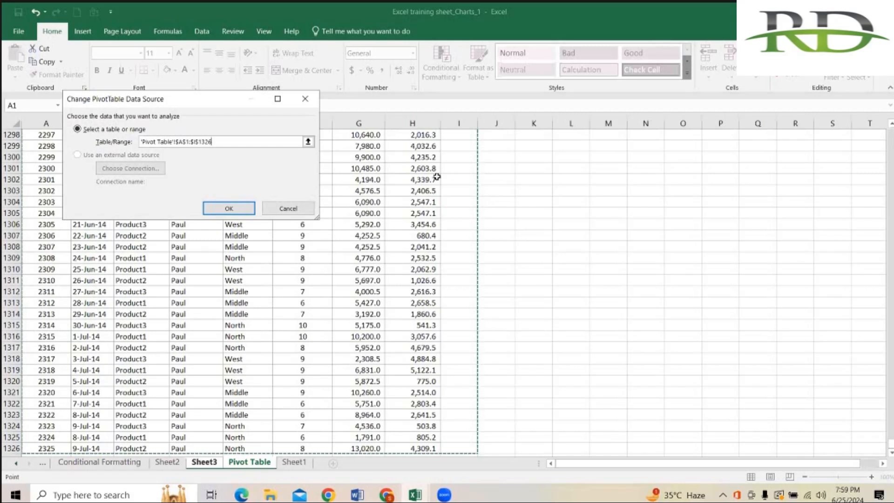
{"action": "left_click", "coordinate": [227, 210]}
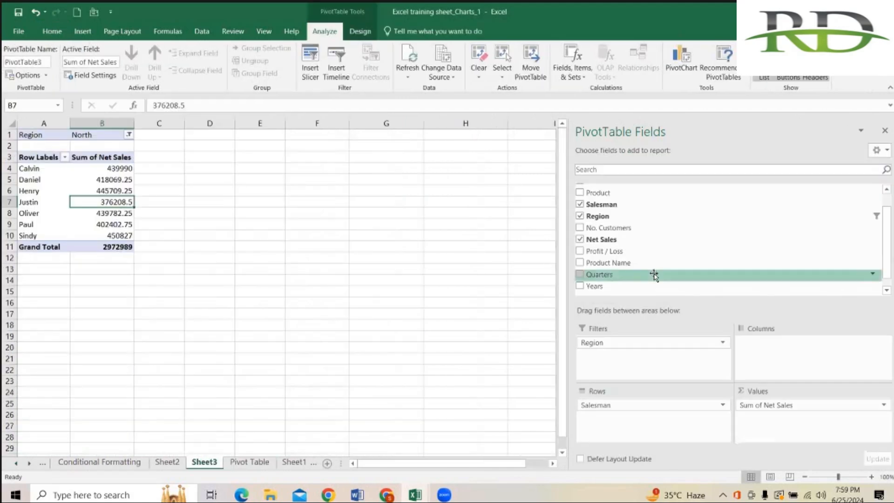
{"action": "scroll", "coordinate": [633, 275], "scroll_direction": "down", "scroll_amount": 1}
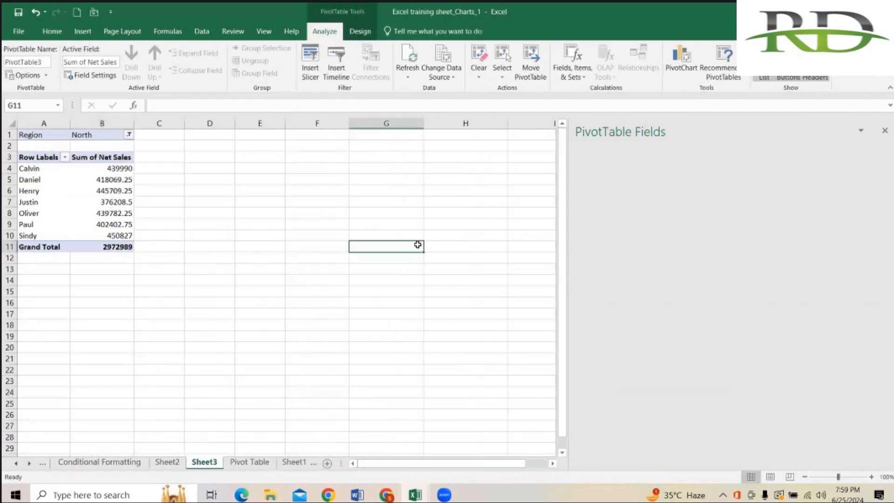
- Alternate the selection between blank cells and PivotTable cells to compare when the field list is available
{"action": "left_click", "coordinate": [417, 243]}
{"action": "left_click", "coordinate": [217, 191]}
{"action": "left_click", "coordinate": [111, 190]}
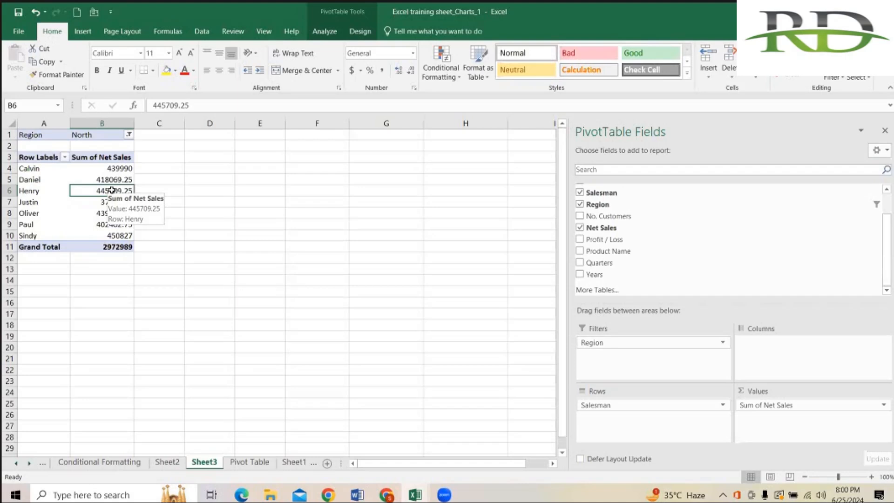
{"action": "left_click", "coordinate": [228, 181]}
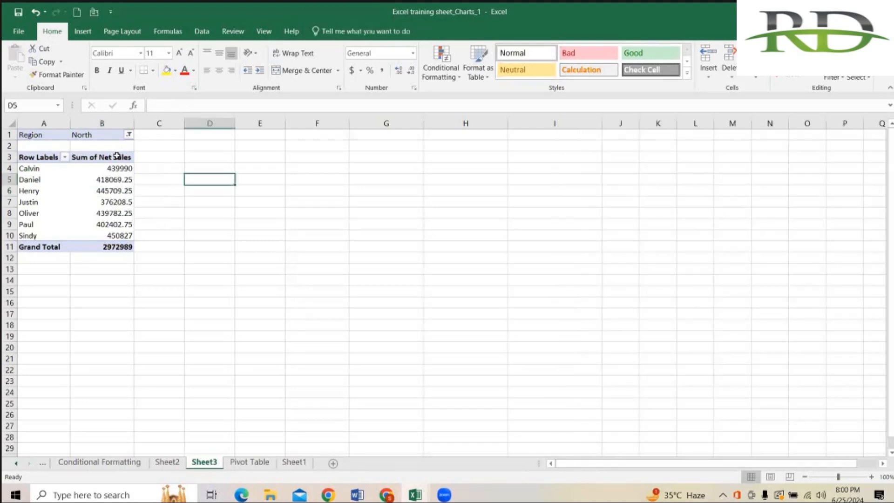
{"action": "left_click", "coordinate": [108, 170]}
{"action": "left_click", "coordinate": [263, 182]}
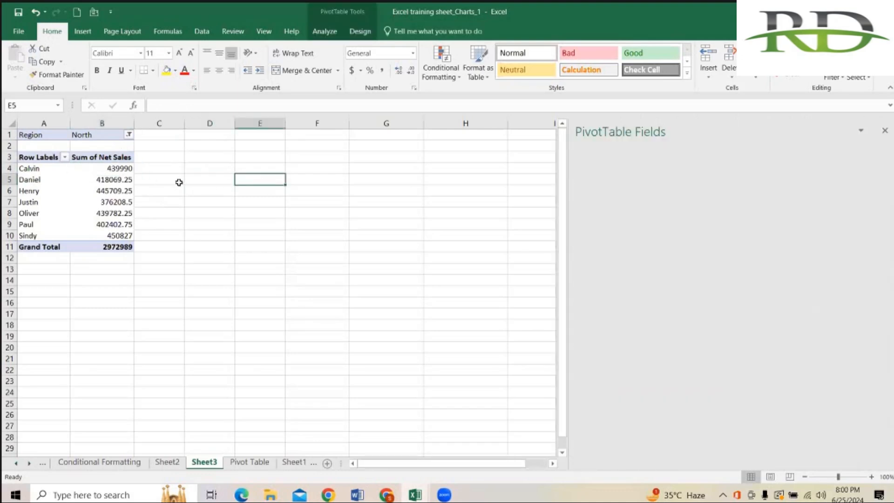
- Sort the PivotTable's Sum of Net Sales values from smallest to largest
{"action": "left_click", "coordinate": [110, 171]}
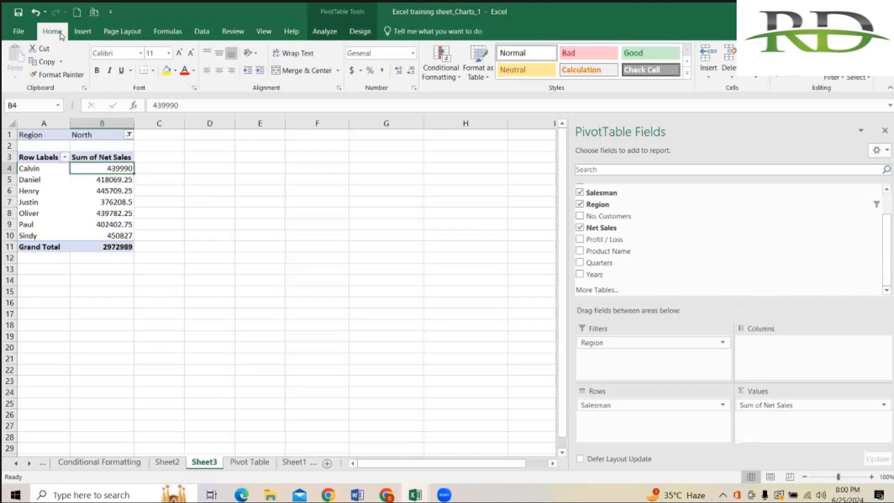
{"action": "left_click", "coordinate": [826, 78]}
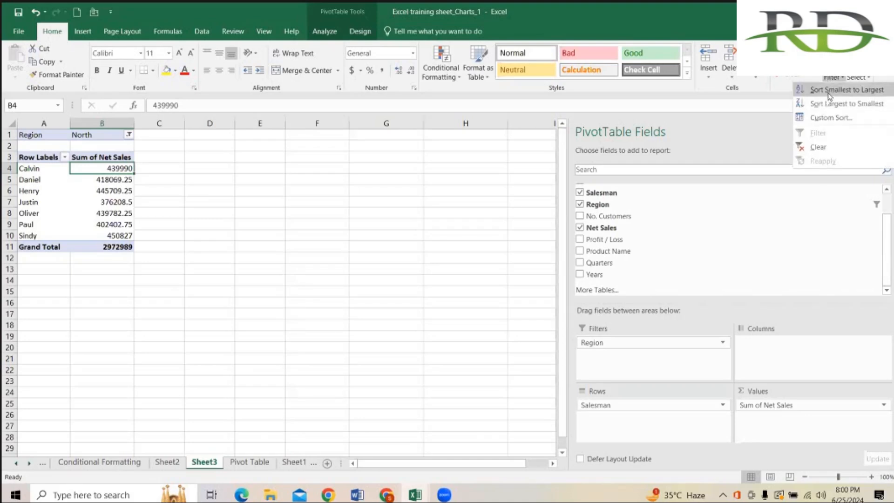
{"action": "left_click", "coordinate": [828, 91]}
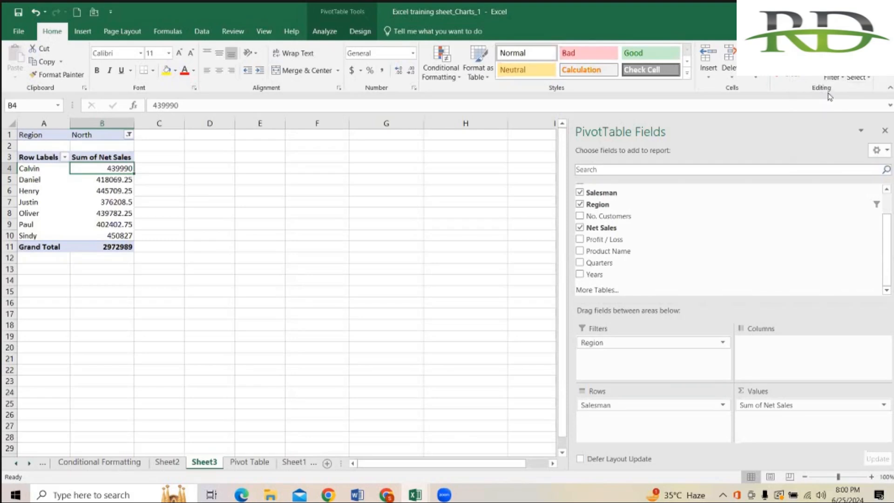
- Format the salesmen's net sales values in B4:B10 with thousands separators and no decimal places
{"action": "left_click_drag", "start_coordinate": [122, 172], "coordinate": [120, 236]}
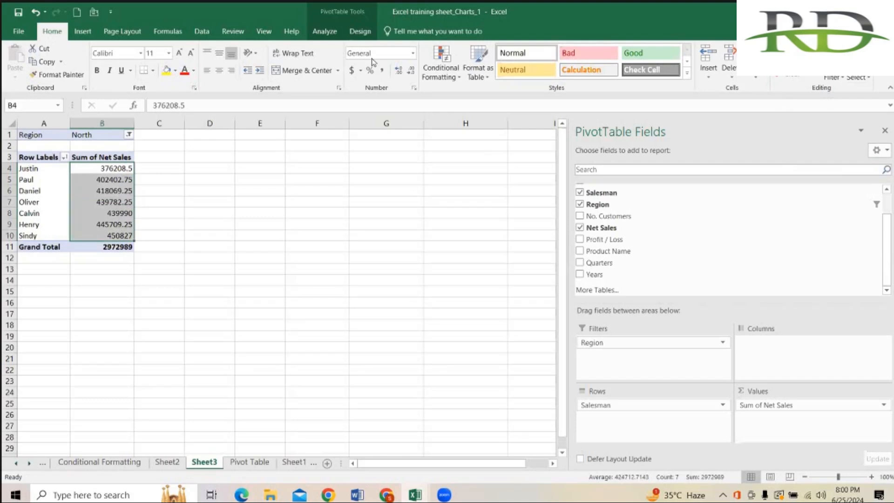
{"action": "left_click", "coordinate": [410, 70]}
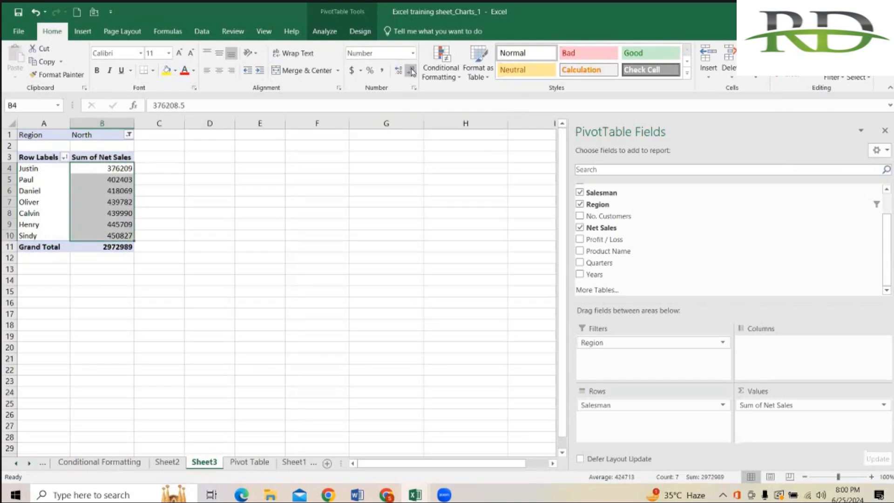
{"action": "left_click", "coordinate": [382, 70]}
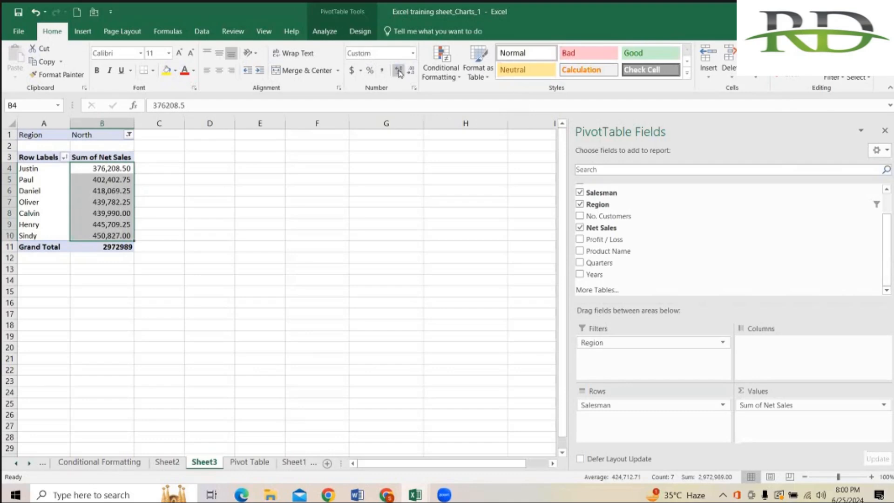
{"action": "left_click", "coordinate": [400, 71]}
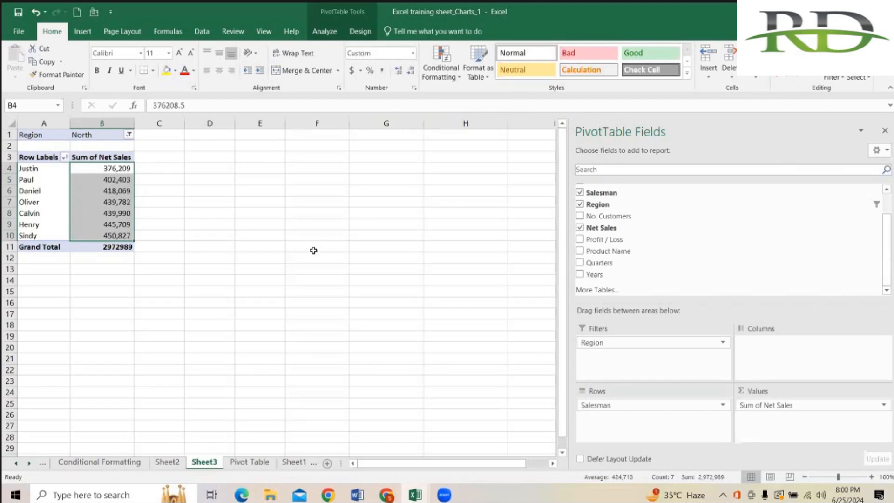